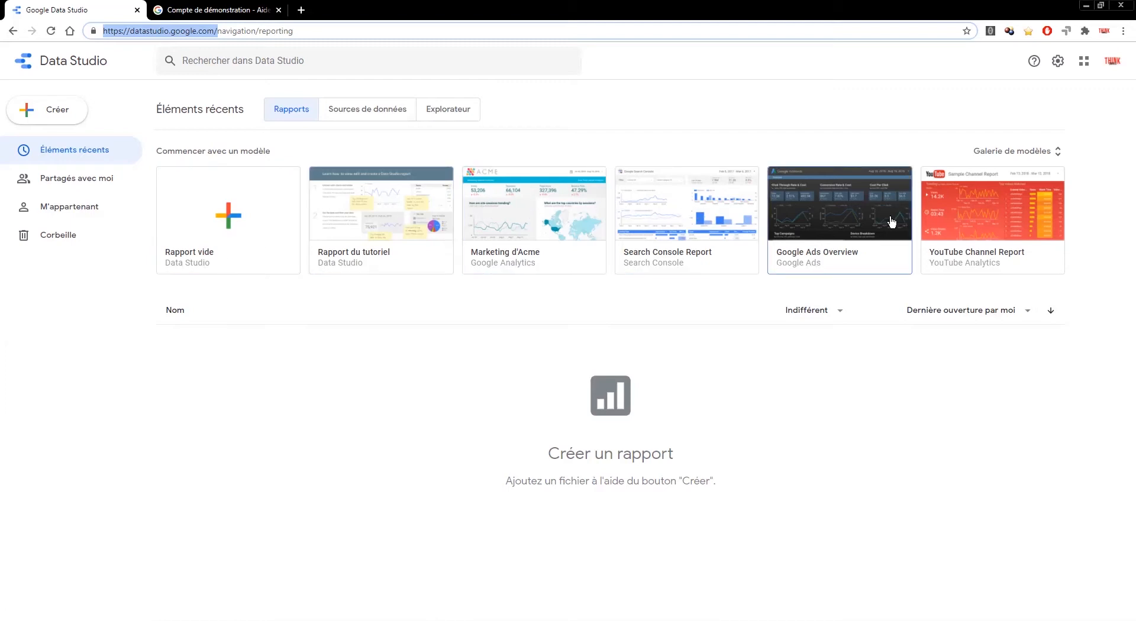
Step: Create a blank report and select the Google Analytics connector for its data
left_click(213, 235)
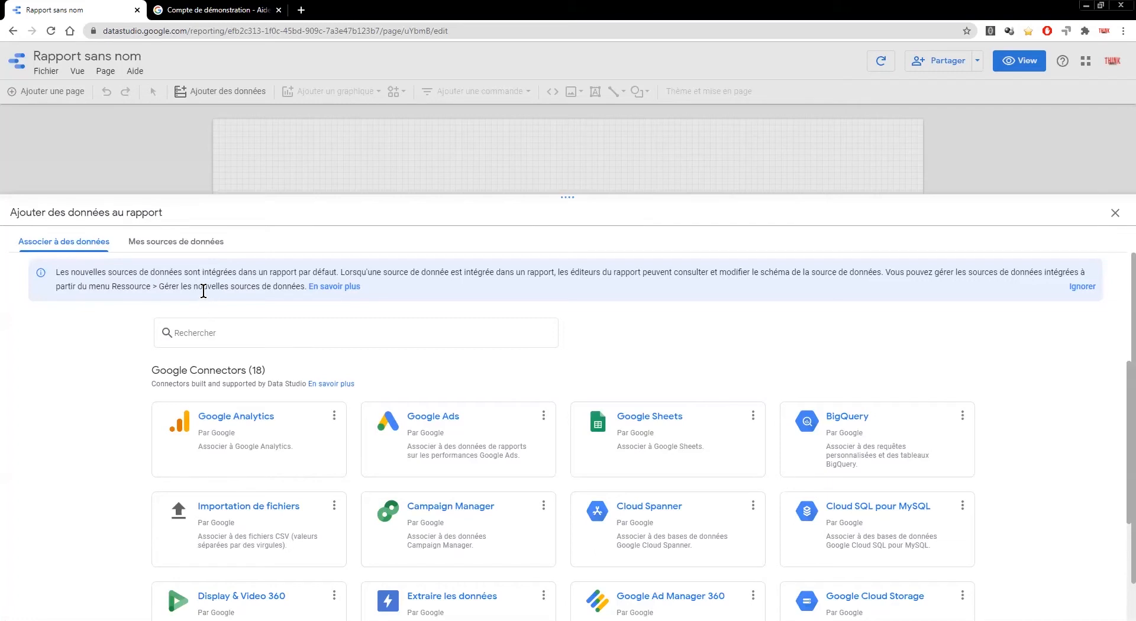
left_click(203, 332)
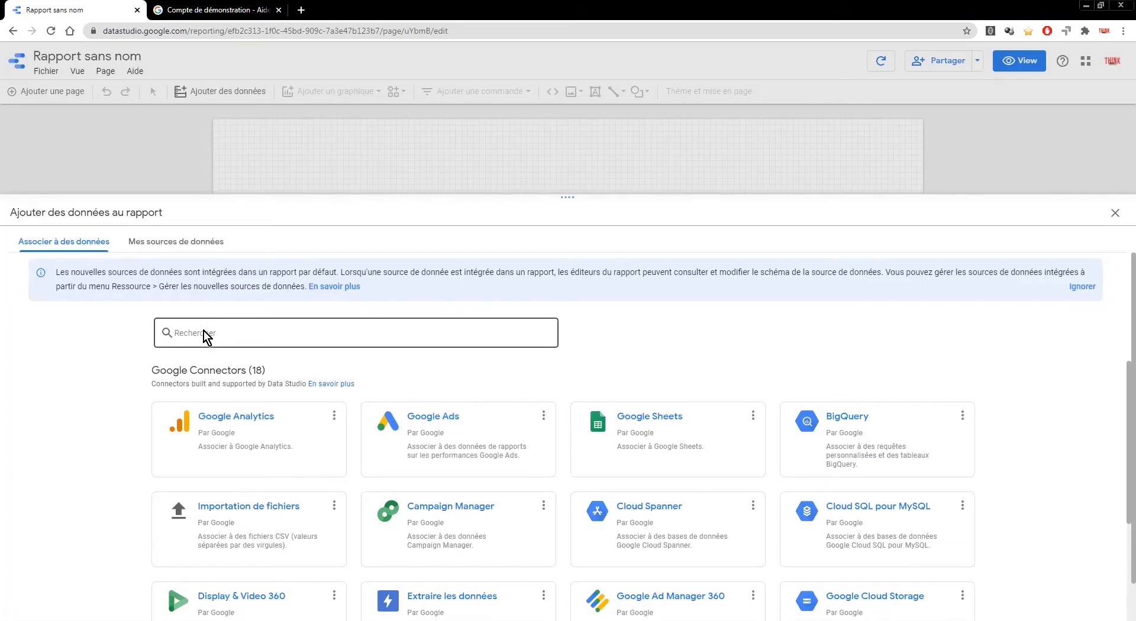
left_click(253, 441)
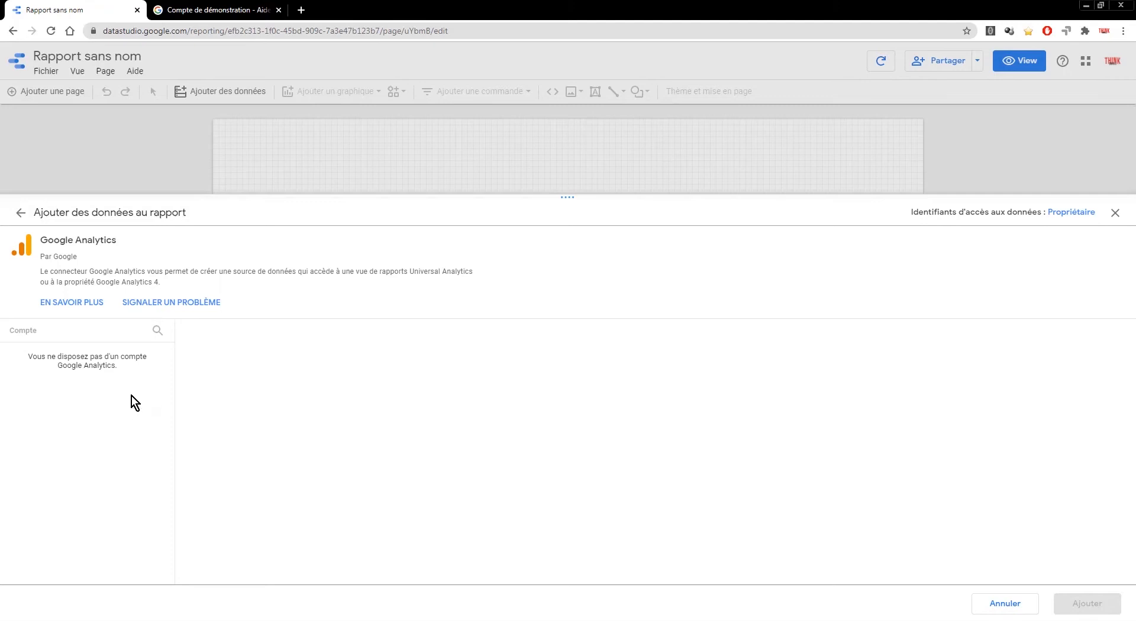
Step: Access the Google Analytics demo account from the "Compte de démonstration" help page, saving the e-mail communication preferences with every option unchecked
key("ctrl+Tab")
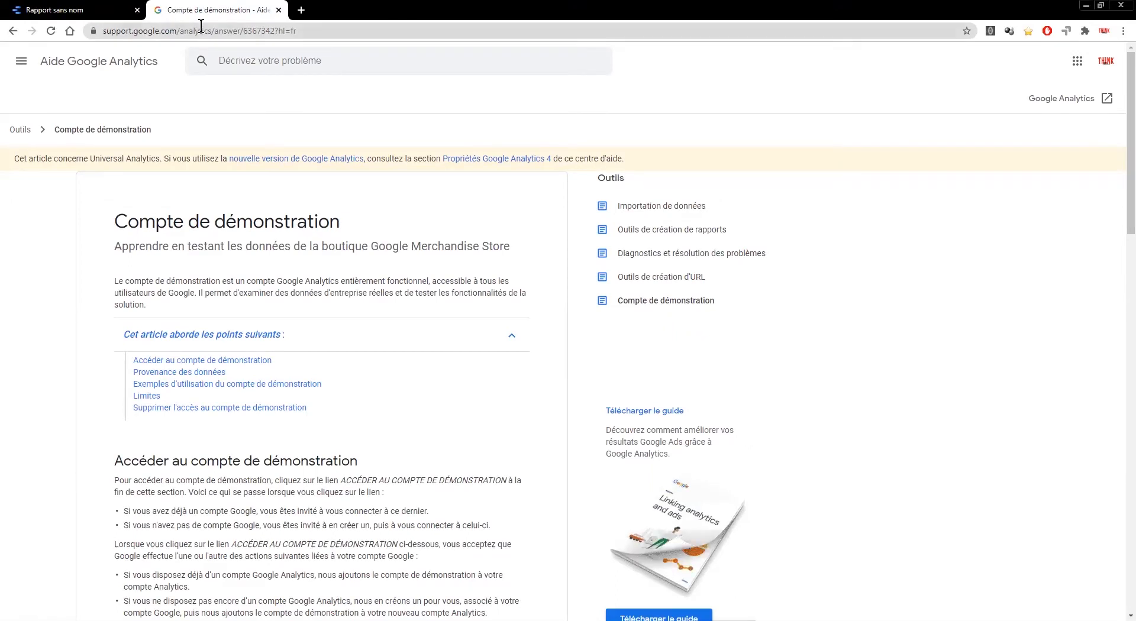
left_click_drag(295, 31, 100, 31)
scroll(154, 271, "down", 6)
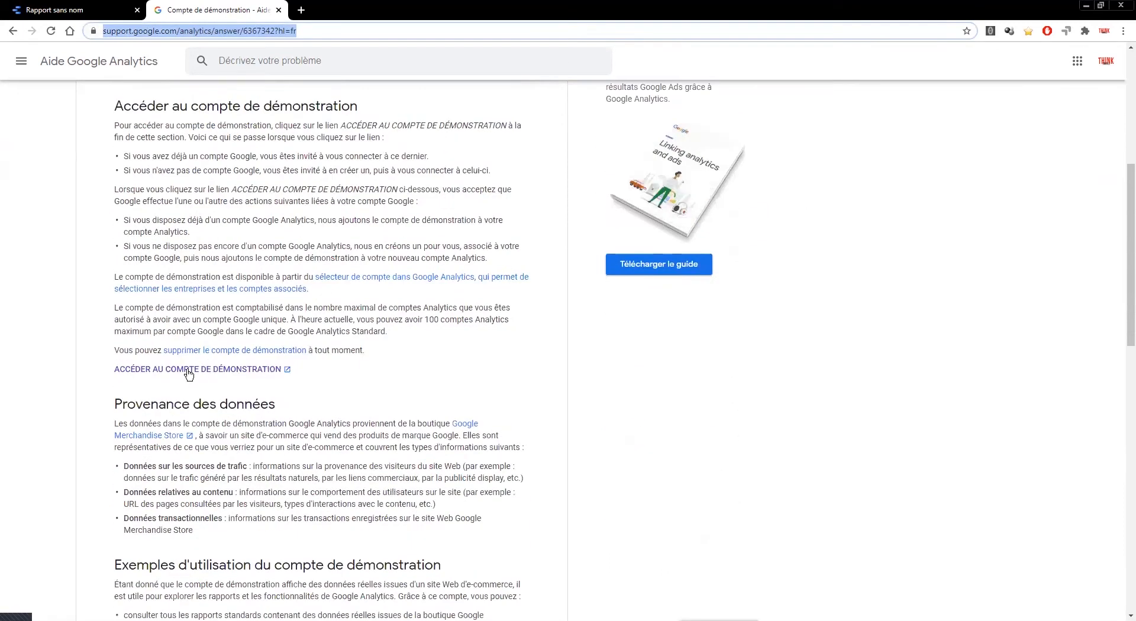
left_click(153, 372)
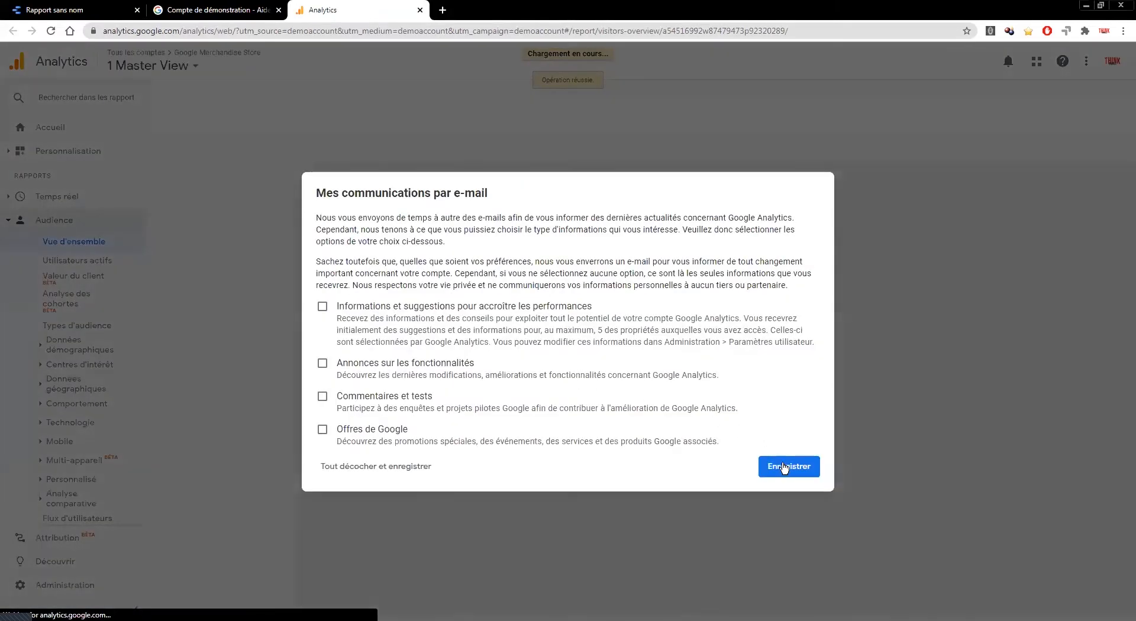
left_click(787, 471)
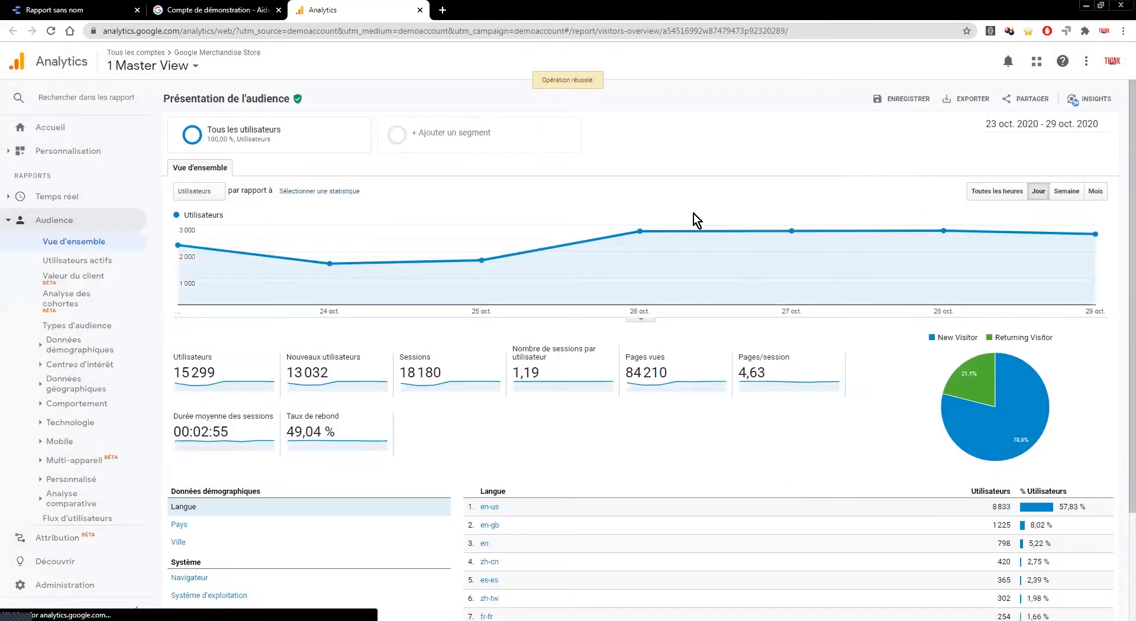
mouse_move(490, 250)
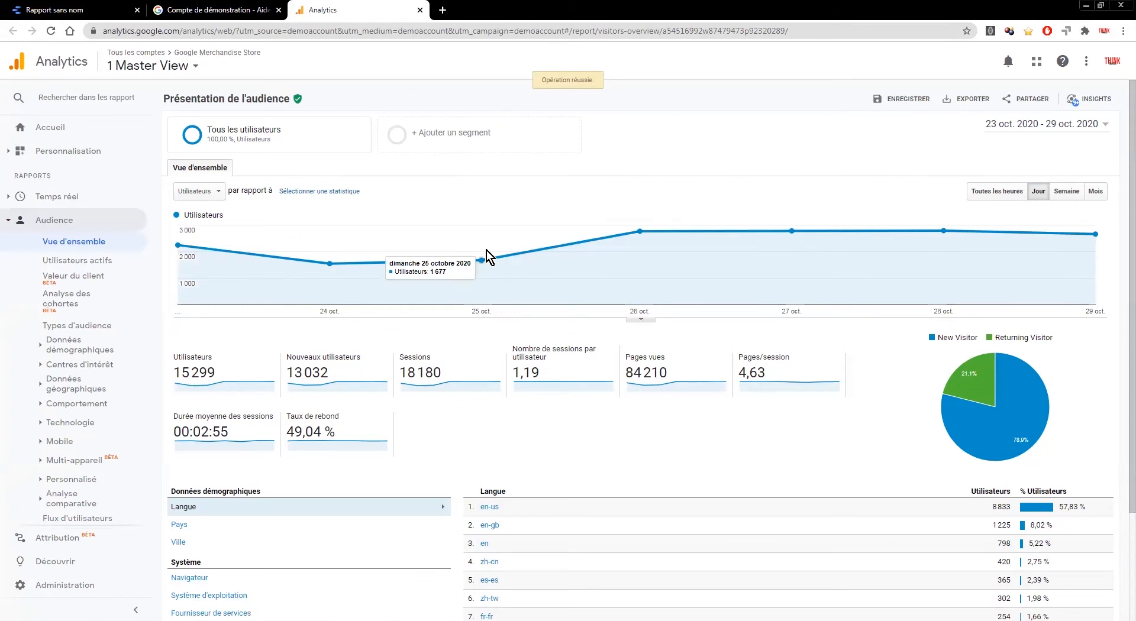
Step: Close the Analytics page, return to the untitled report, reload it and select the Google Analytics connector again
key("ctrl+w")
key("ctrl+Tab")
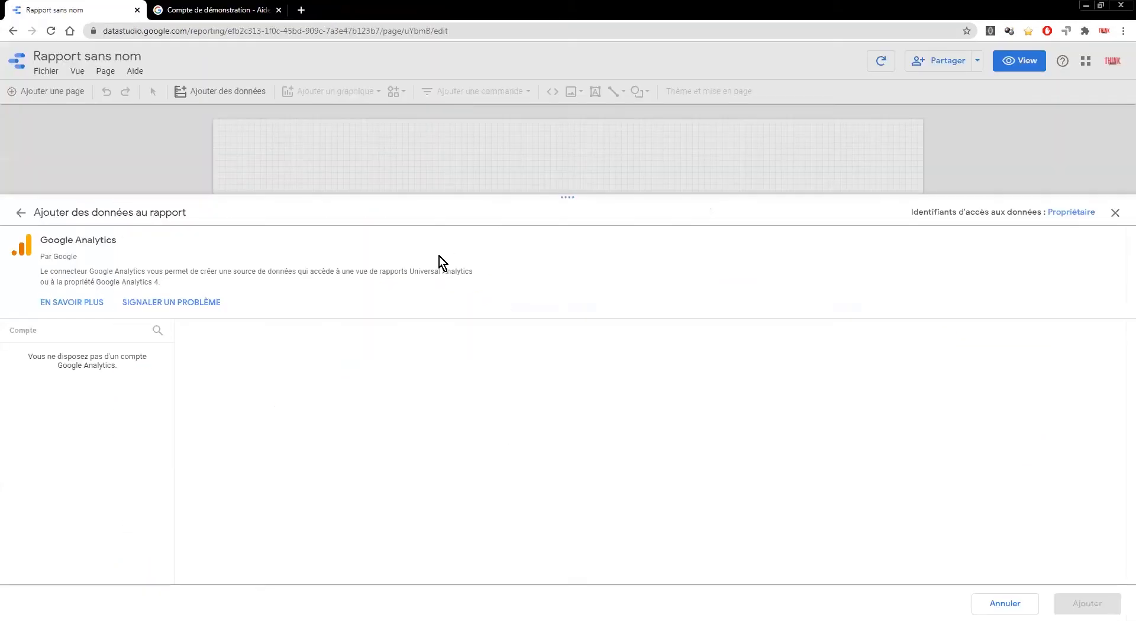
left_click(51, 31)
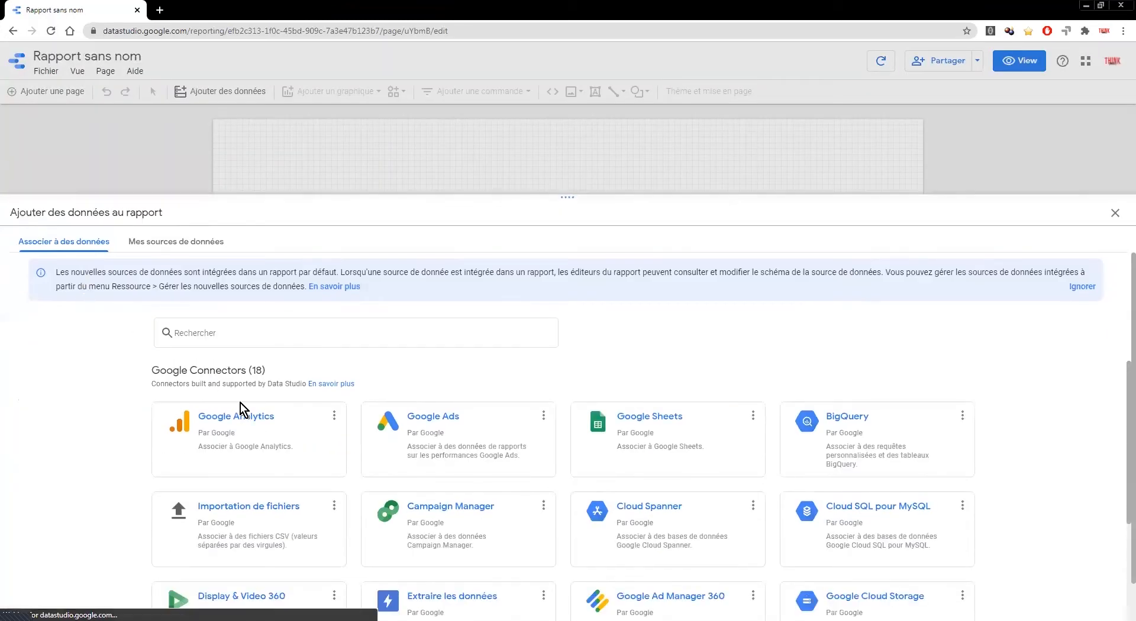
left_click(258, 429)
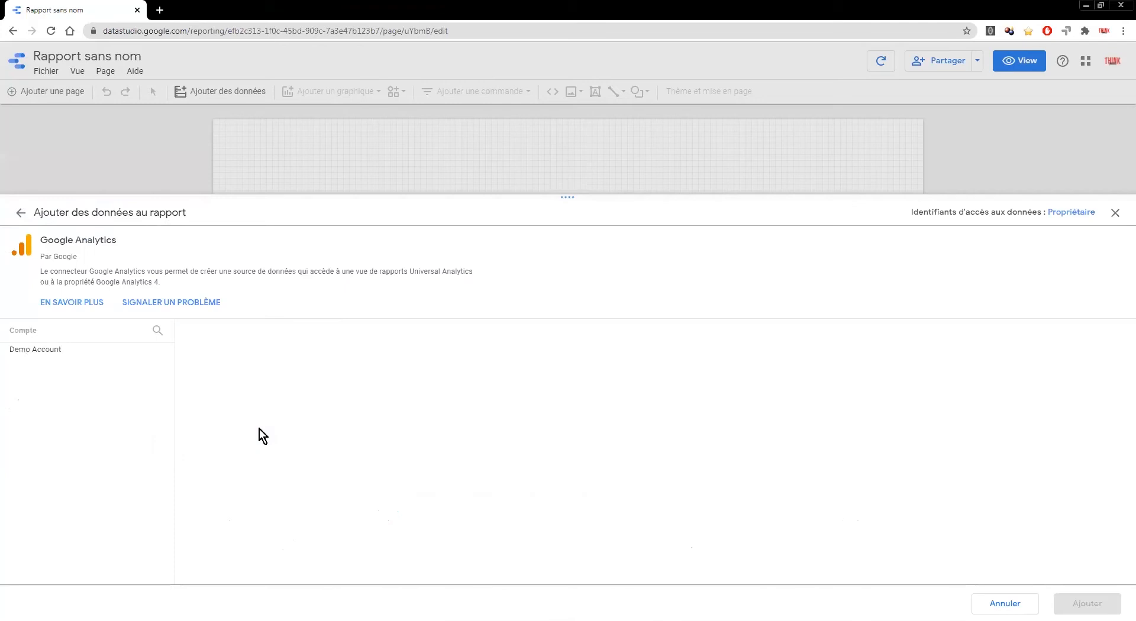
Step: Add the 1 Master View of the Google Merchandise Store property in Demo Account to the report as a data source
left_click(39, 354)
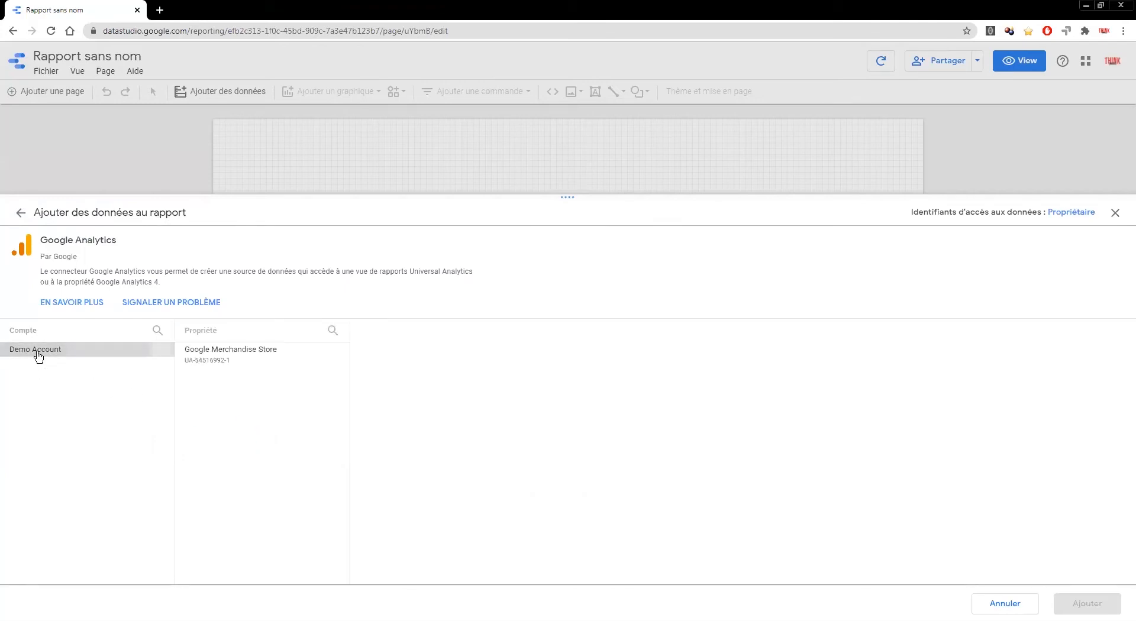
left_click(230, 363)
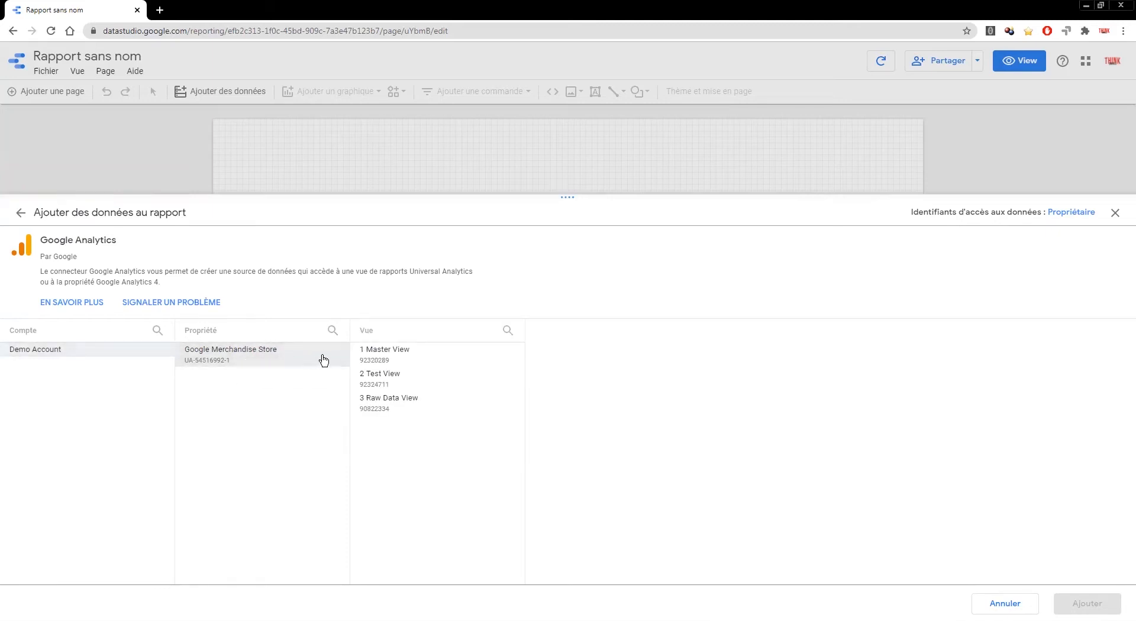
left_click(389, 356)
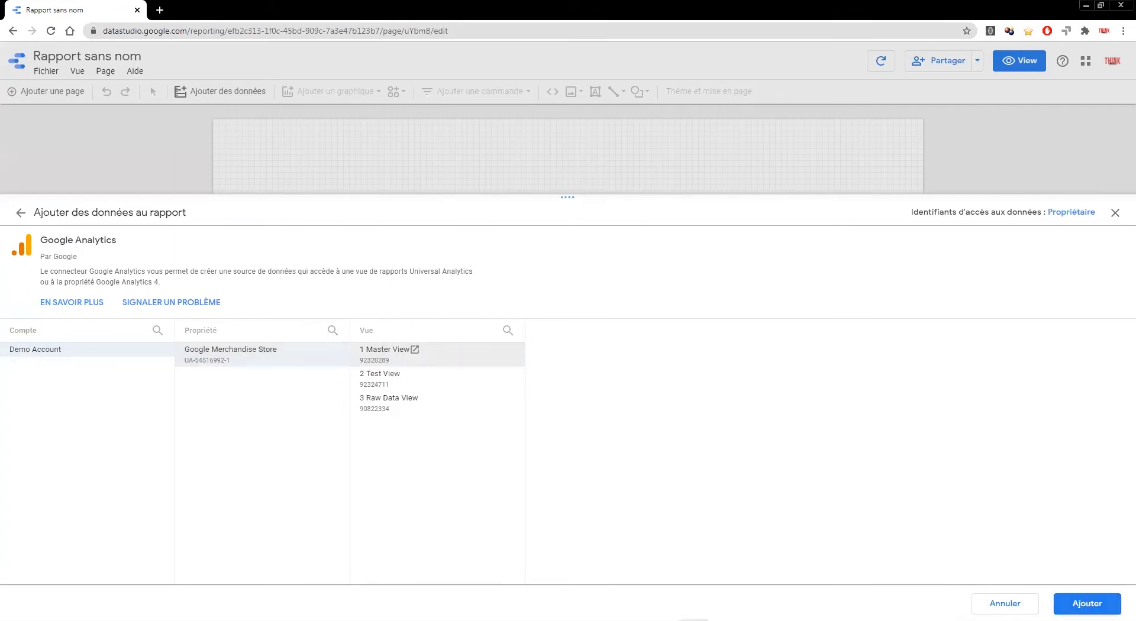
left_click(1087, 603)
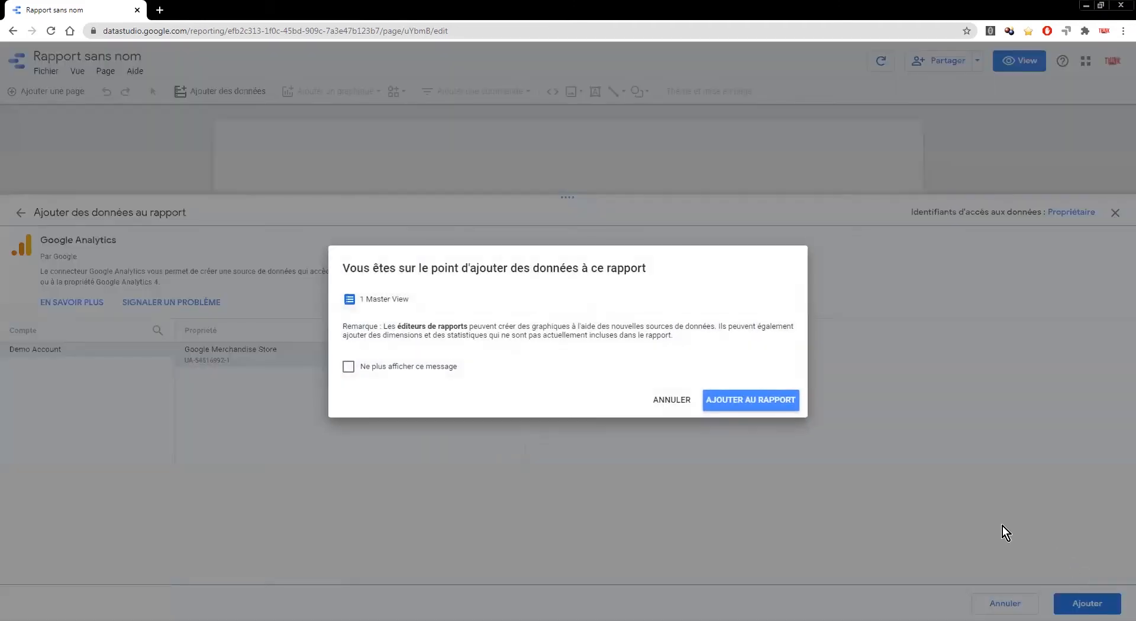
left_click(761, 401)
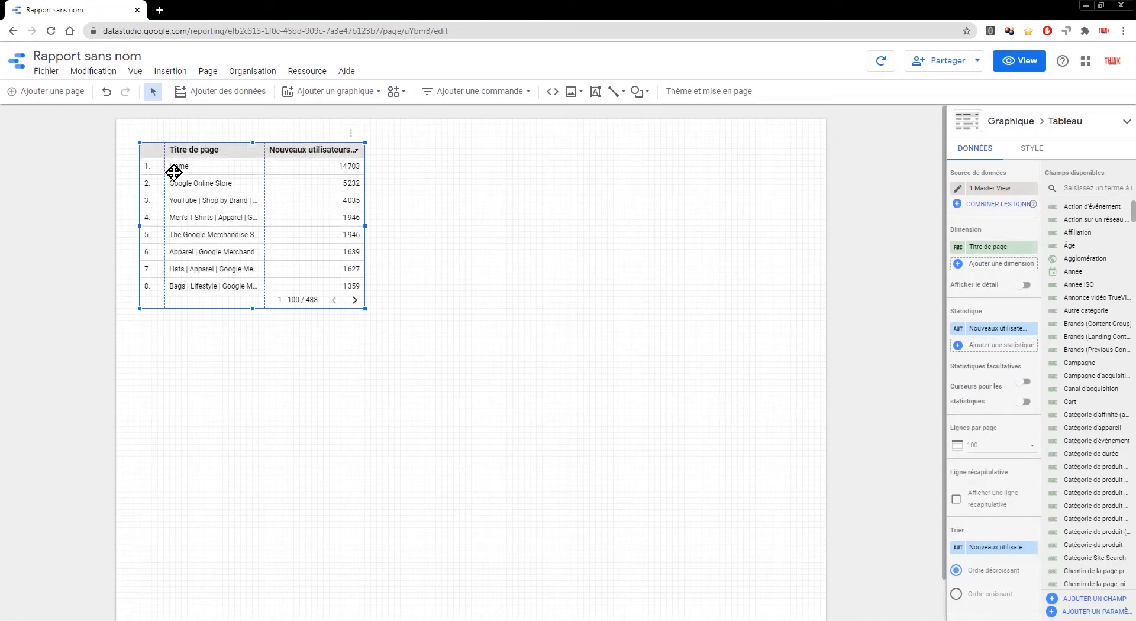
Step: Delete the default page-title table from the report page
left_click_drag(190, 184, 248, 187)
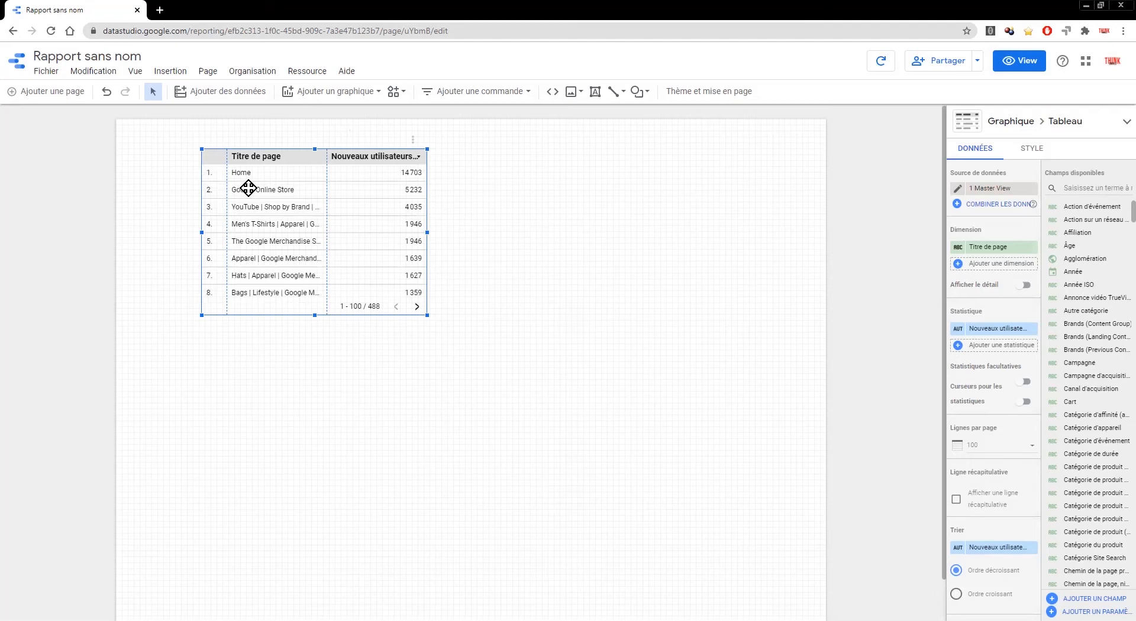
key("Delete")
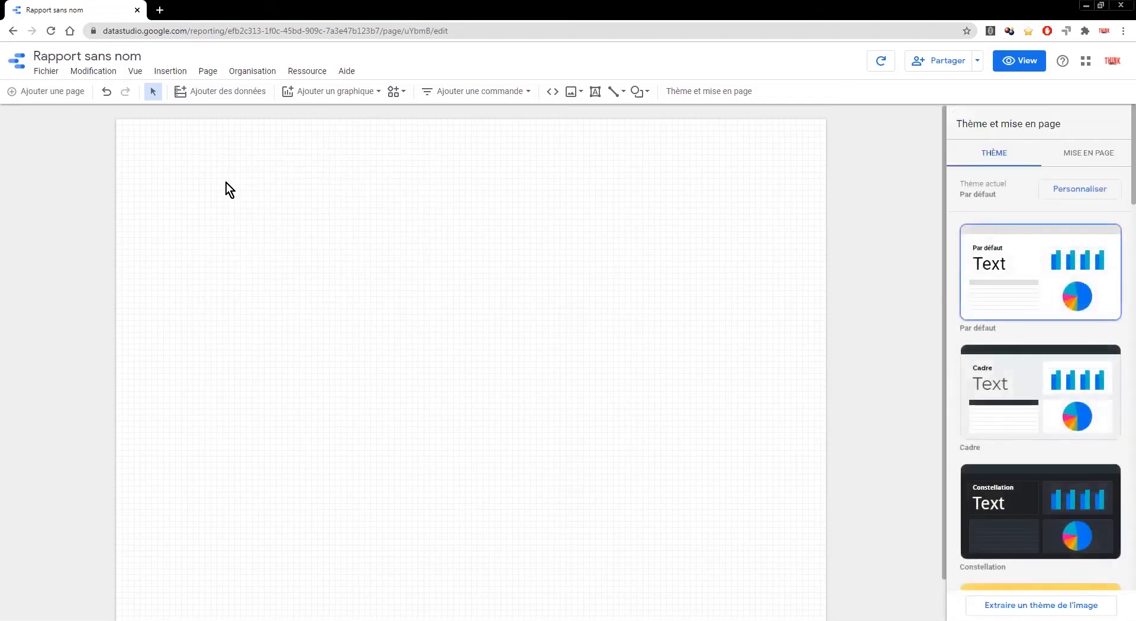
Step: Rename the report "Mon rapport mensuel web + social media"
left_click(109, 56)
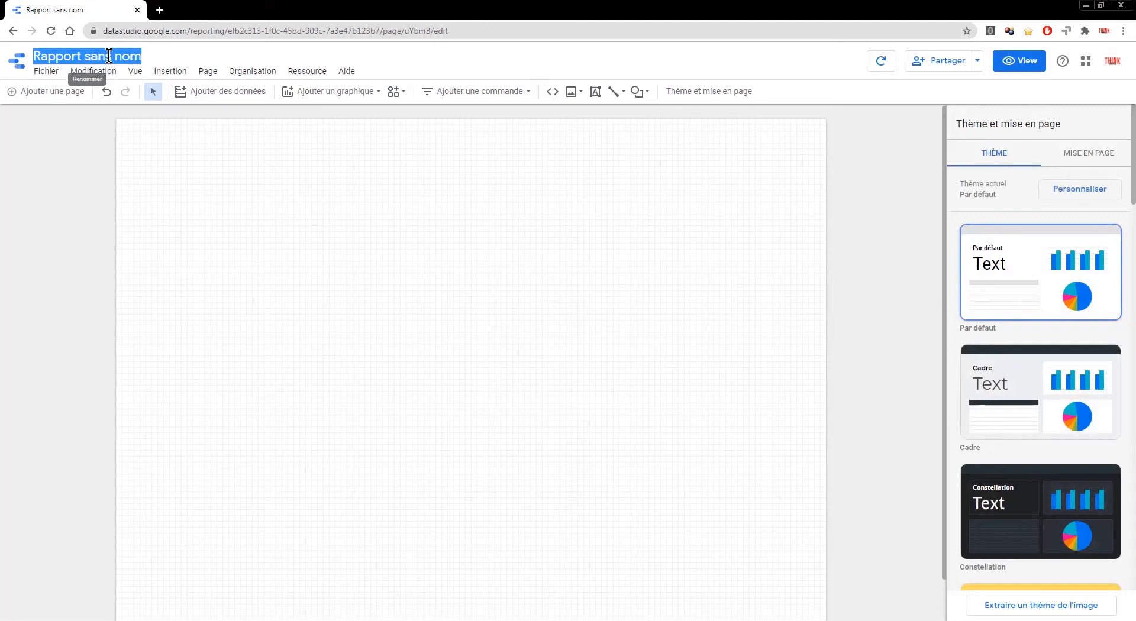
type("Mon rapport mensu")
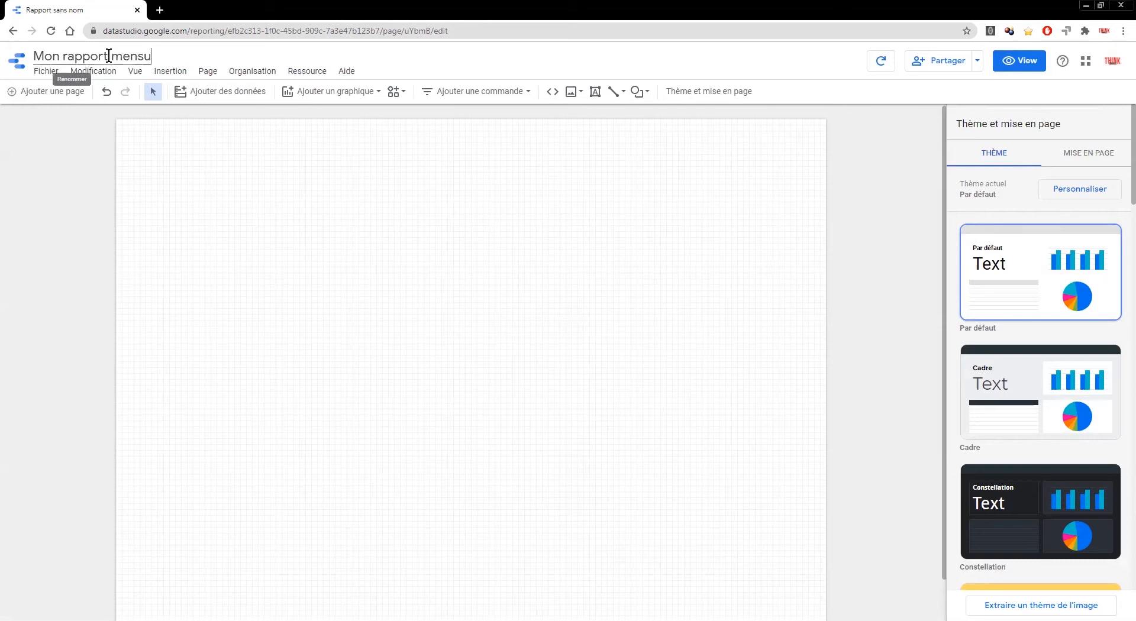
type("el web + social media")
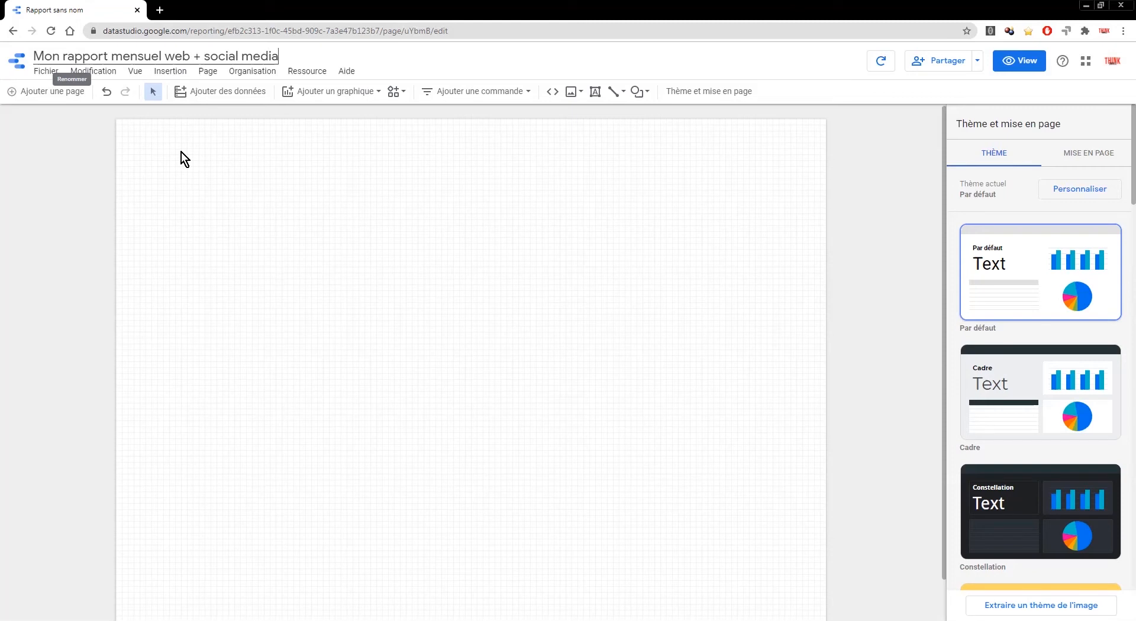
left_click(262, 275)
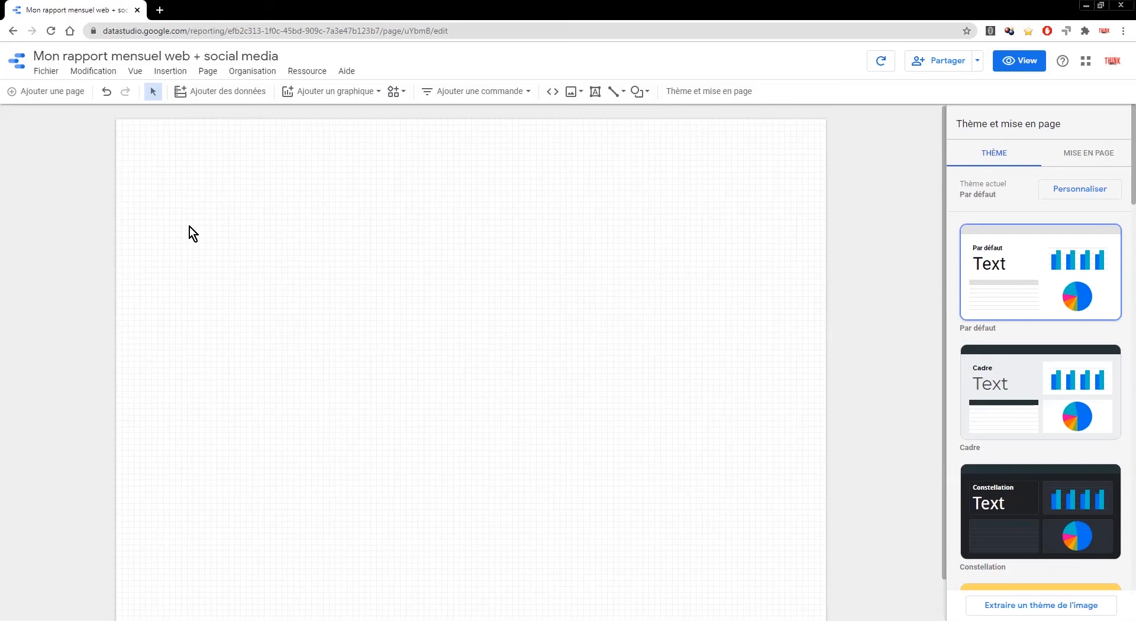
Step: Go back to the recent reports list, open "Mon rapport mensuel web + social media" from it and switch to edit mode
left_click(17, 64)
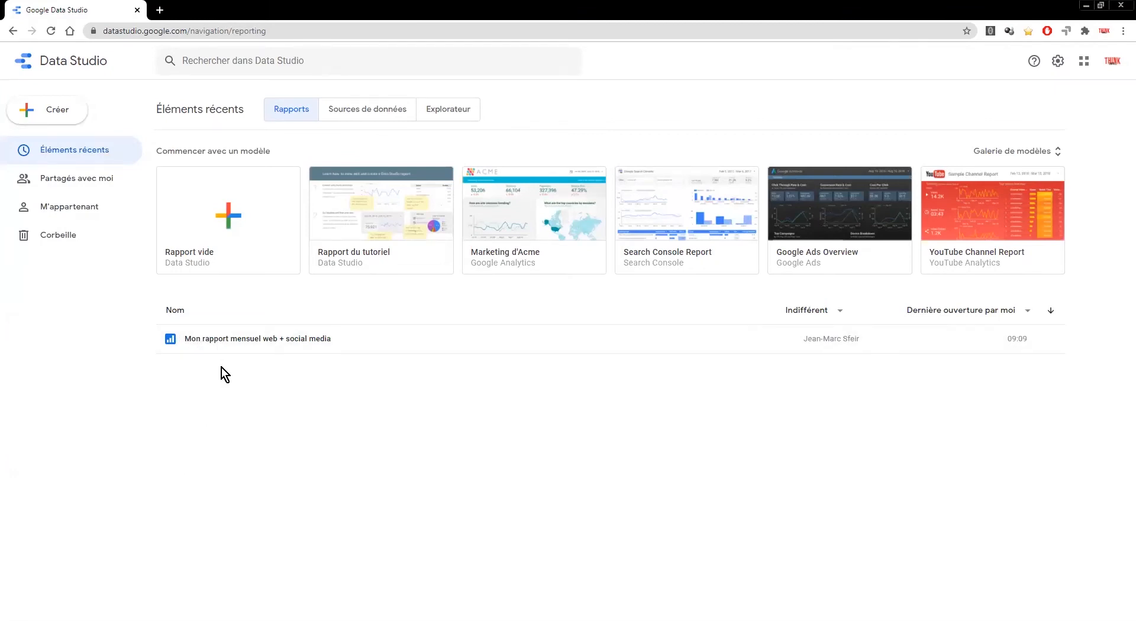
left_click(235, 344)
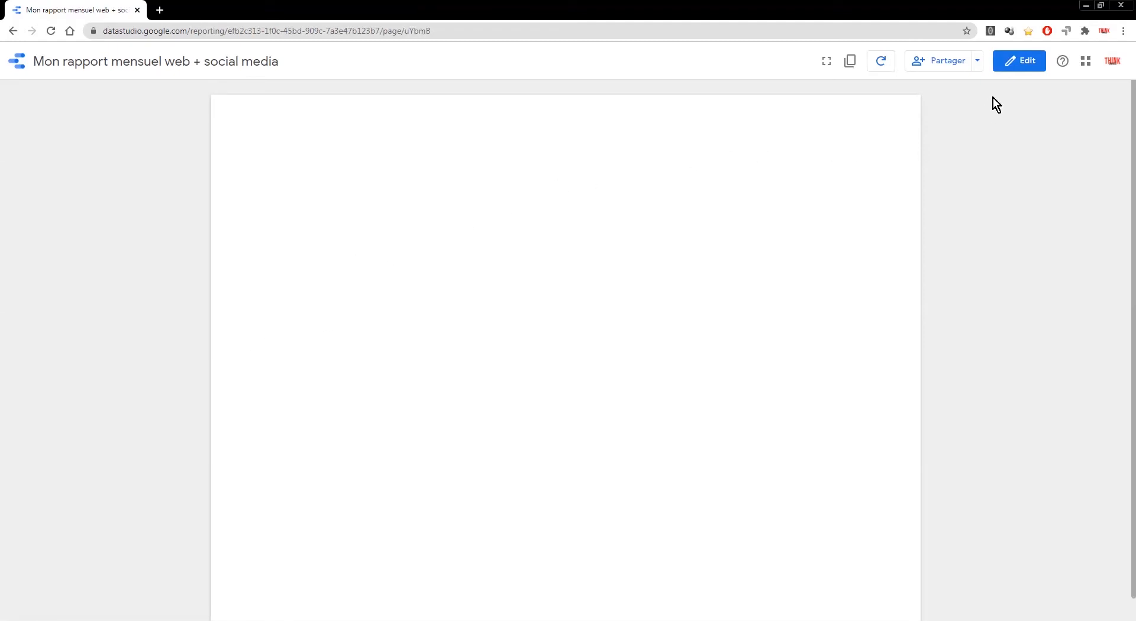
left_click(1017, 66)
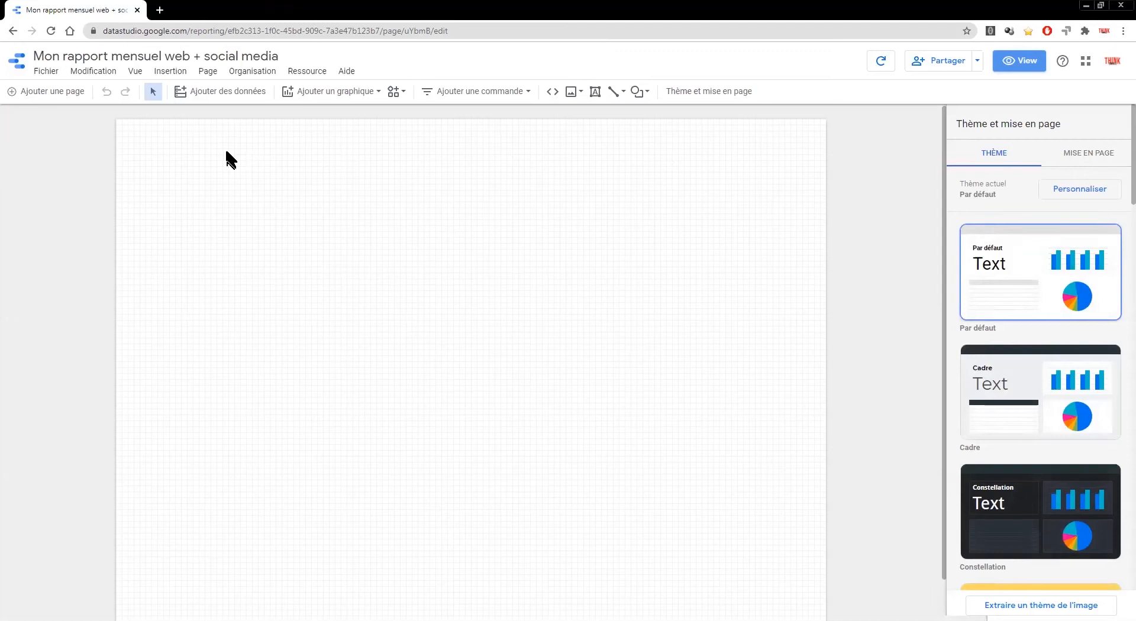
Step: Add ten blank pages to the report, up to Page 11
left_click(43, 94)
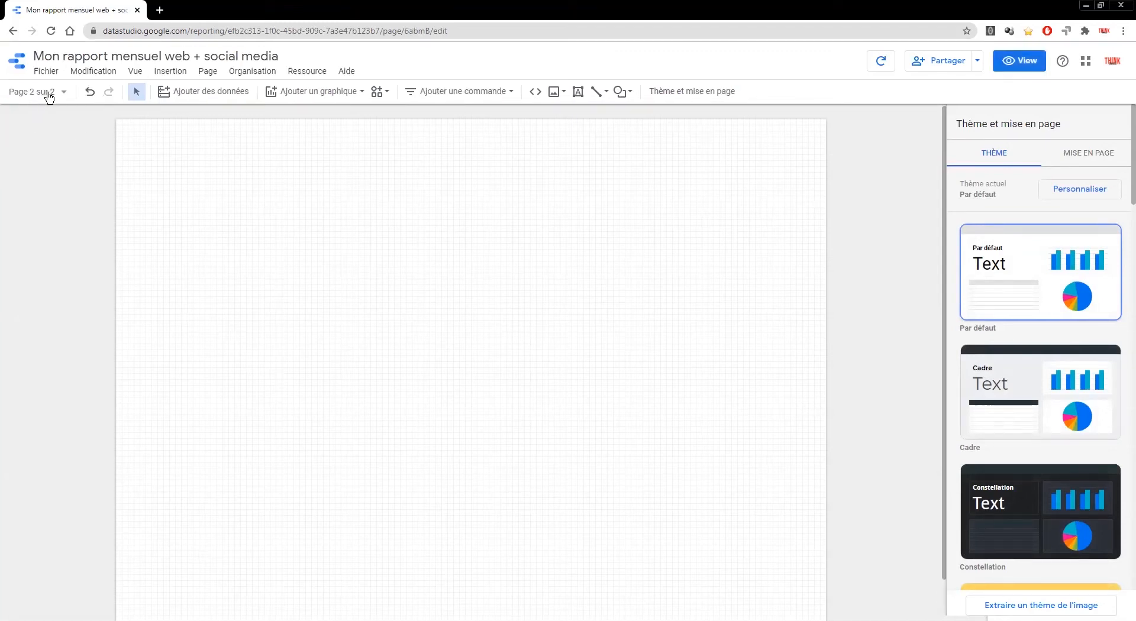
left_click(49, 97)
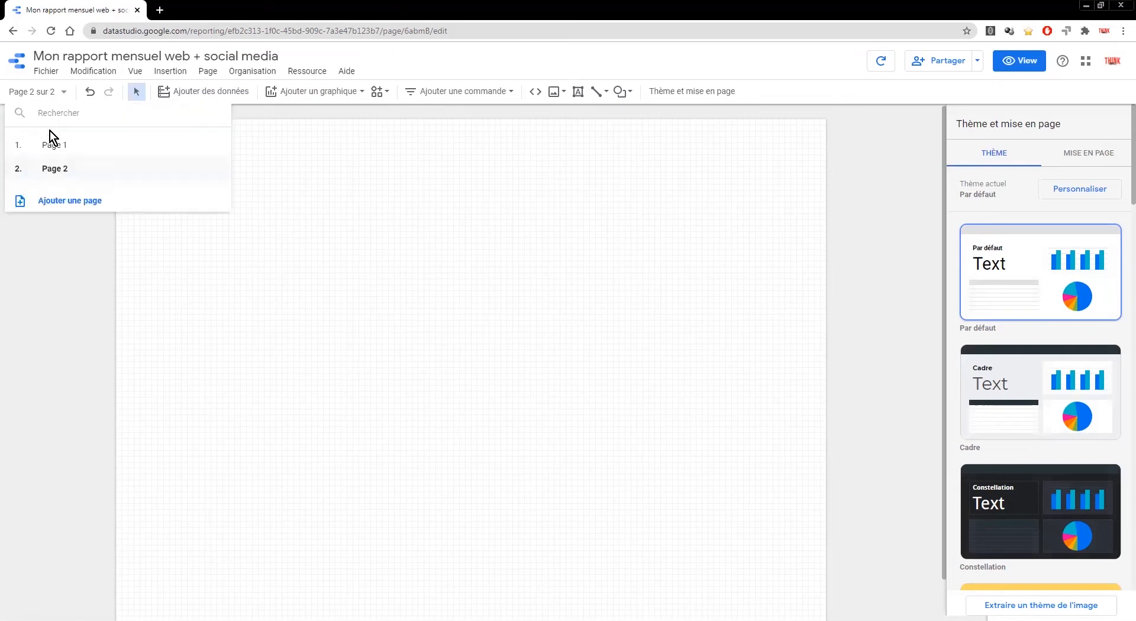
left_click(61, 204)
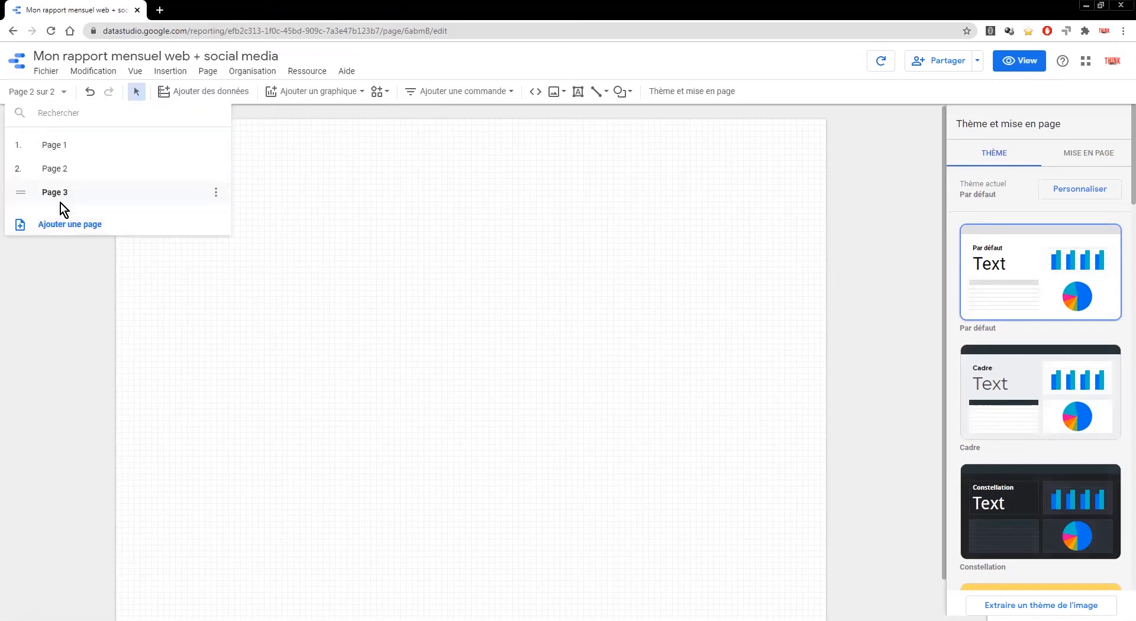
left_click(62, 225)
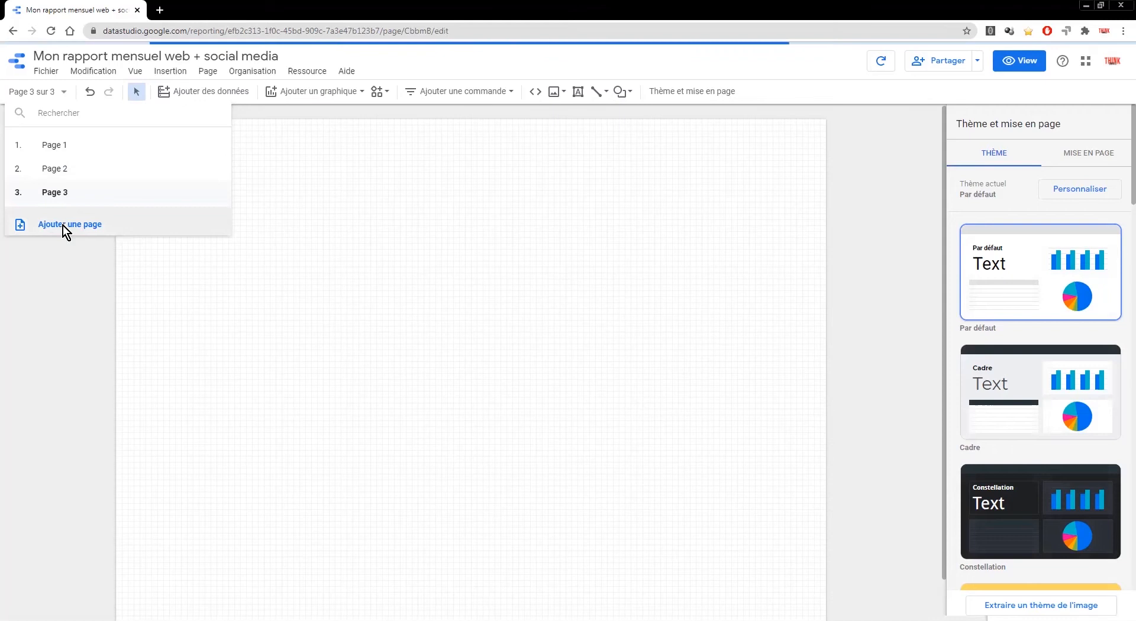
left_click(62, 249)
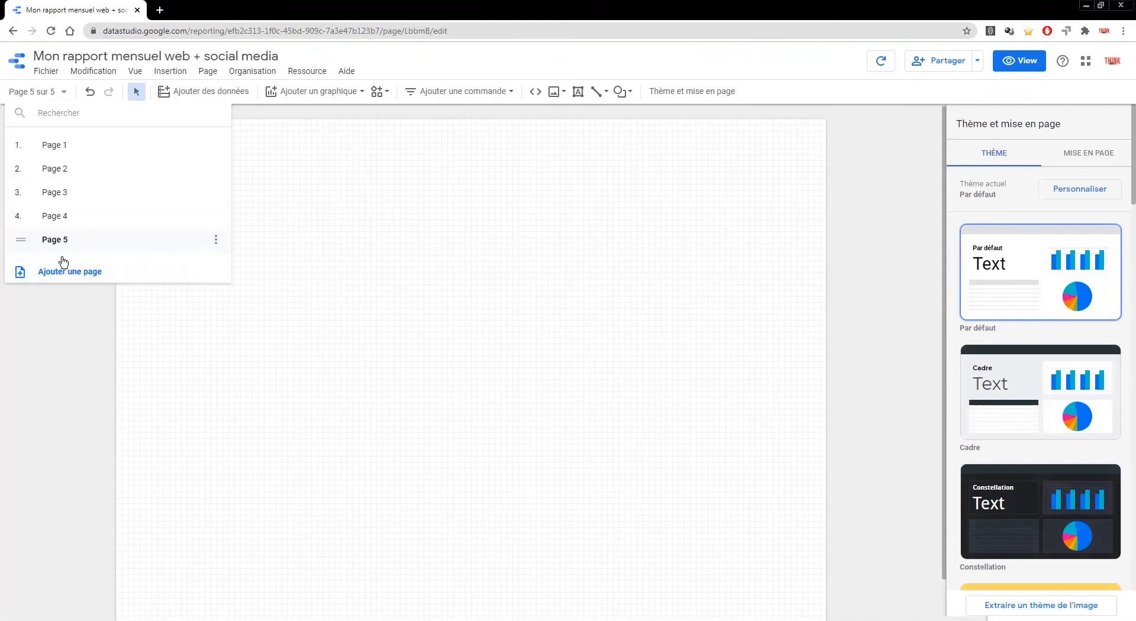
left_click(62, 272)
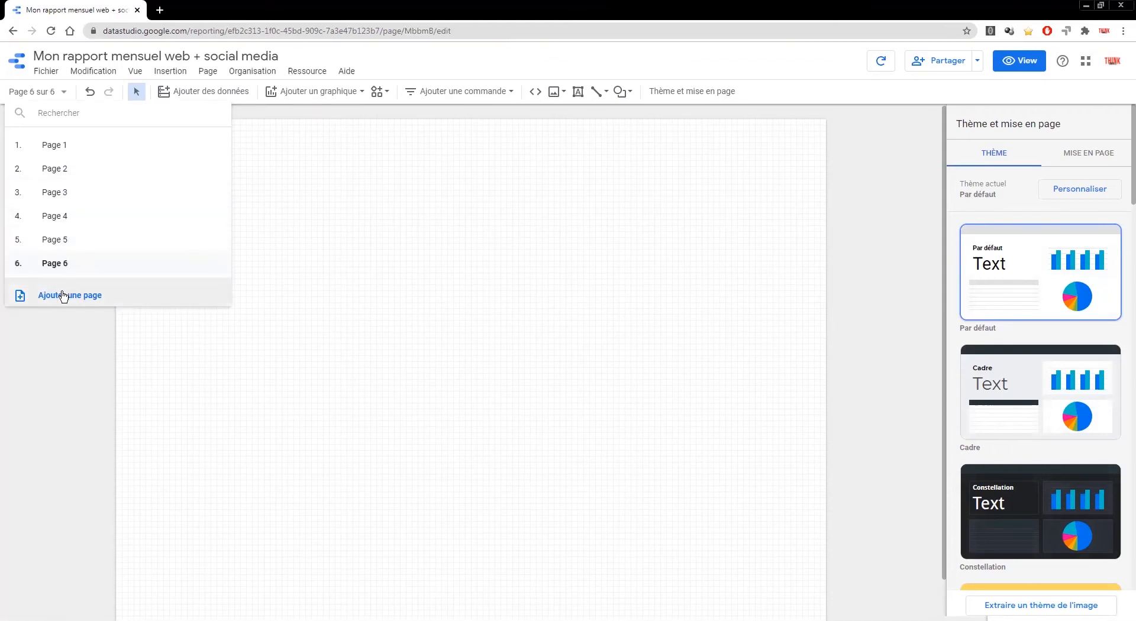
left_click(63, 296)
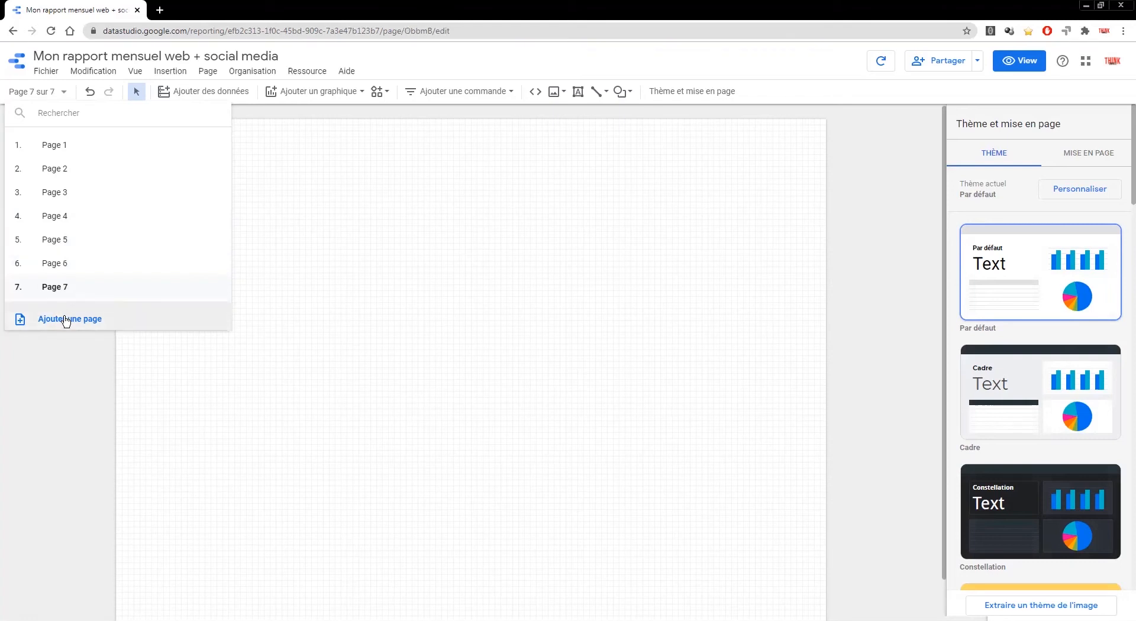
left_click(66, 324)
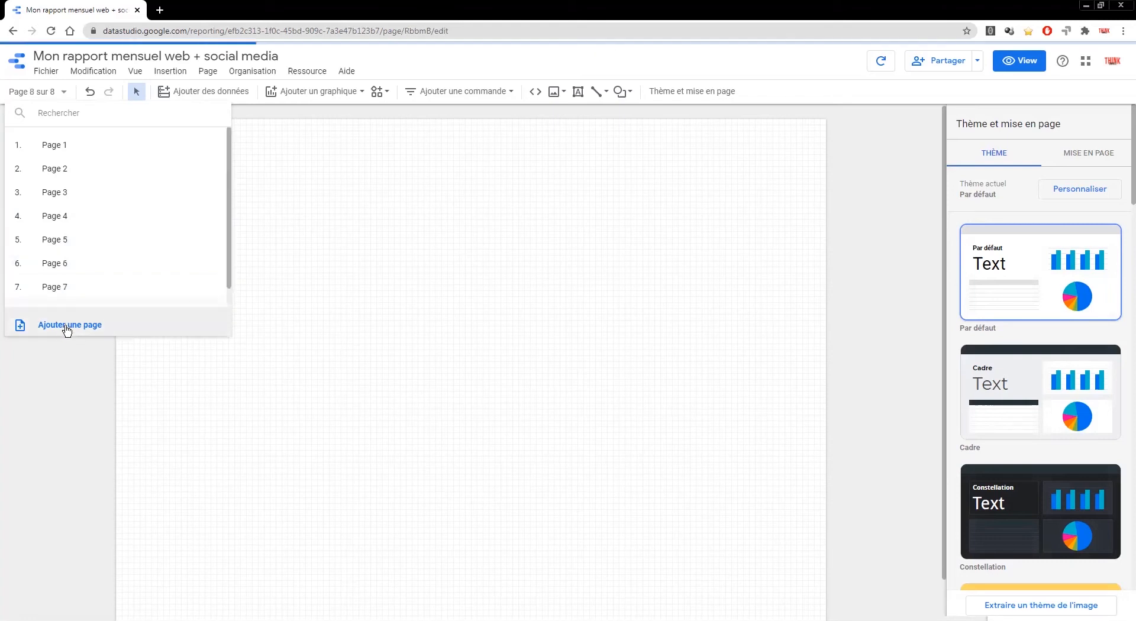
left_click(70, 326)
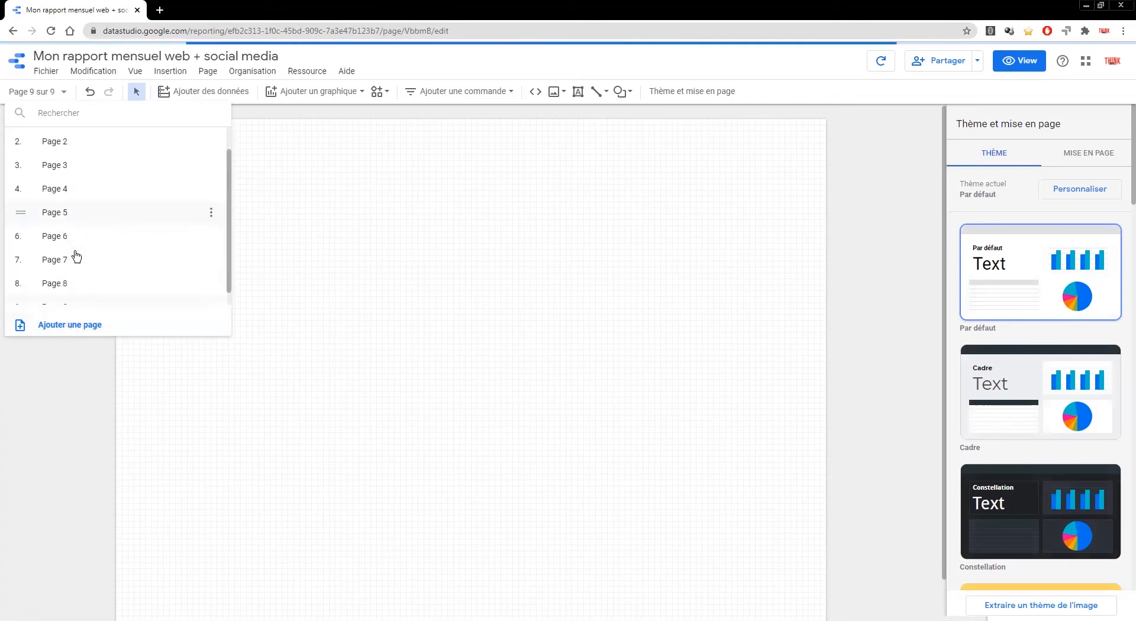
left_click(71, 326)
left_click(73, 327)
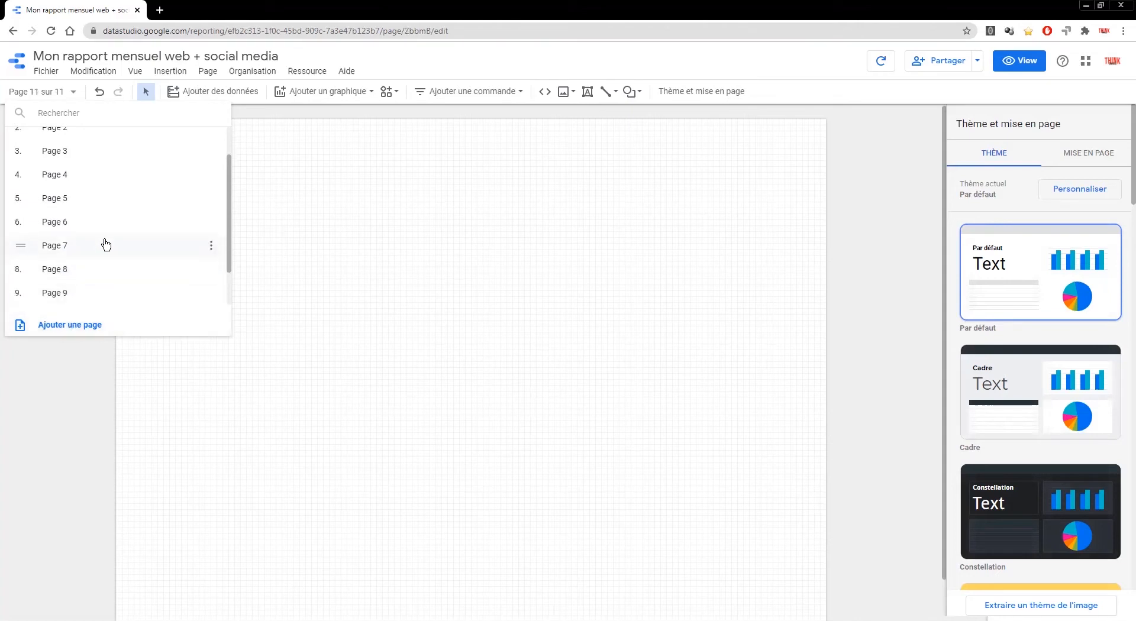
Step: Rename the first page of the report "rapport web"
scroll(106, 246, "up", 3)
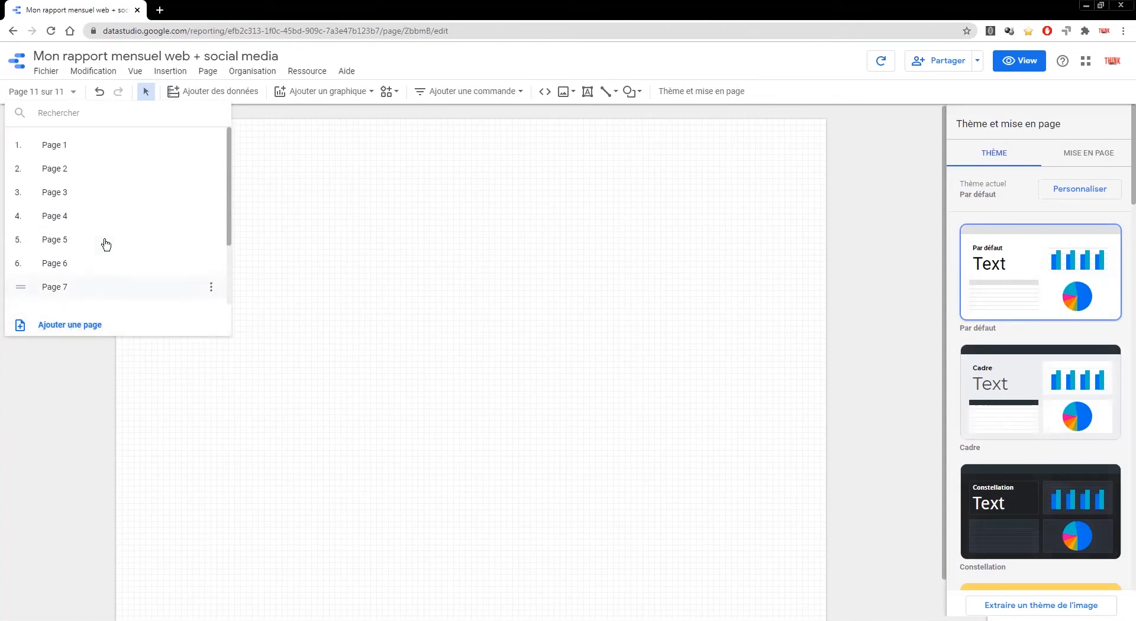
left_click(212, 146)
left_click(237, 149)
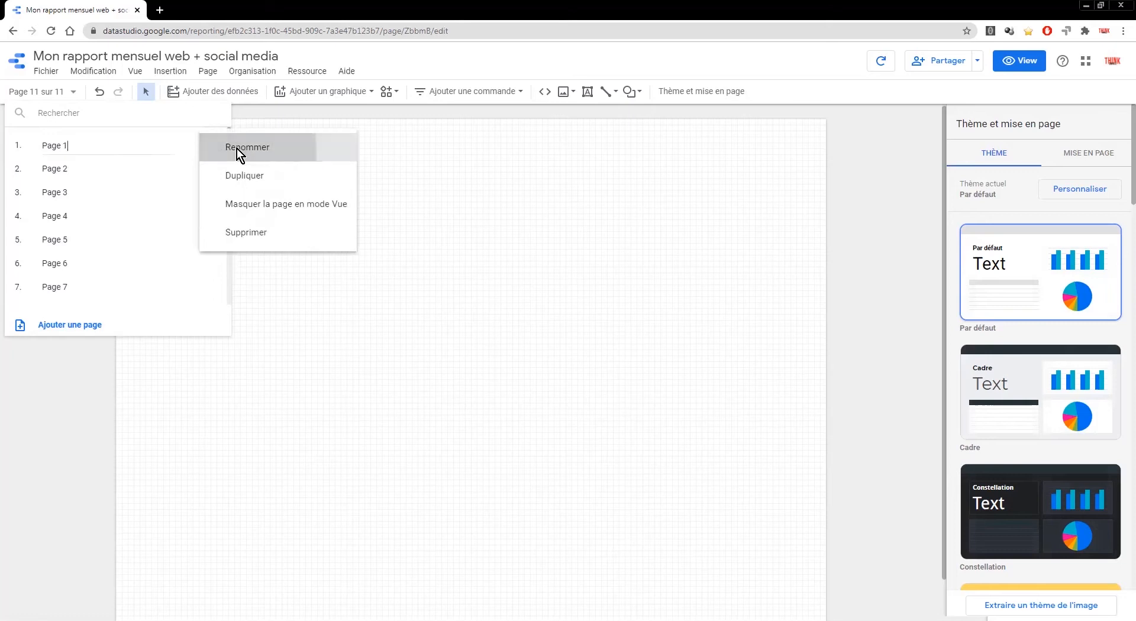
left_click_drag(91, 148, 3, 146)
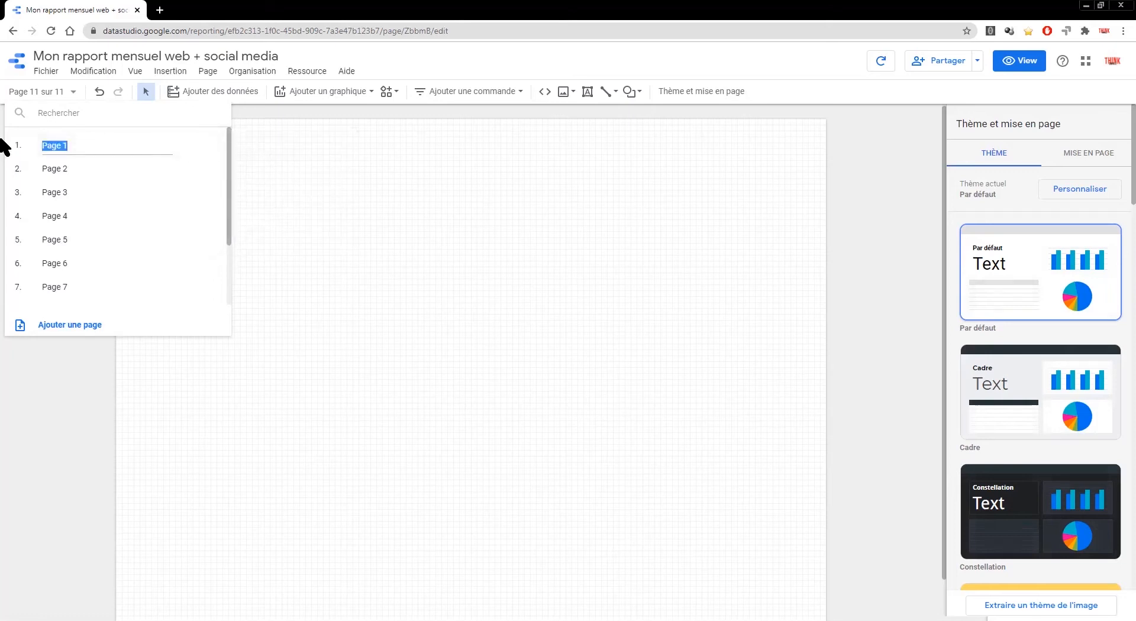
type("rapport web")
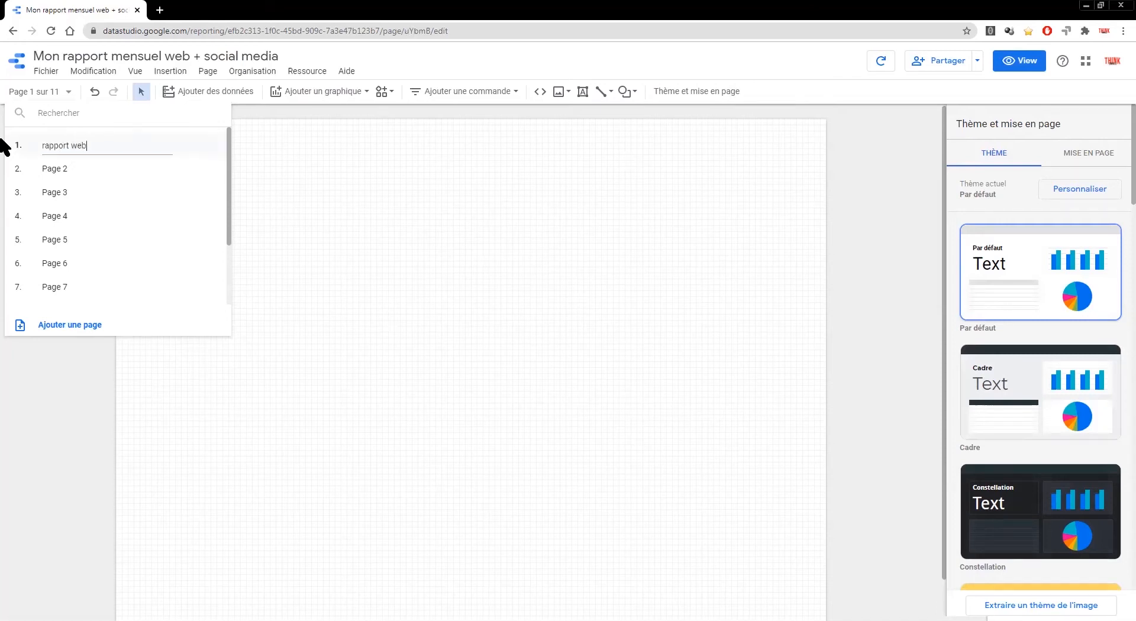
left_click(340, 207)
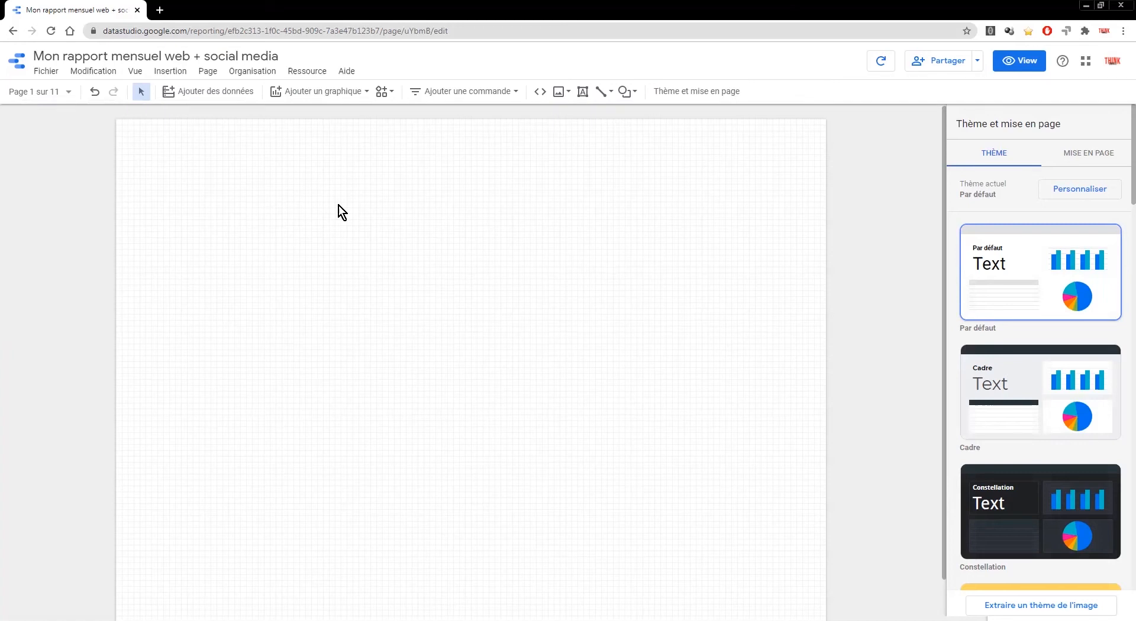
Step: Set the canvas height of the page to 3000 pixels and the grid size to 20 pixels
left_click(1104, 155)
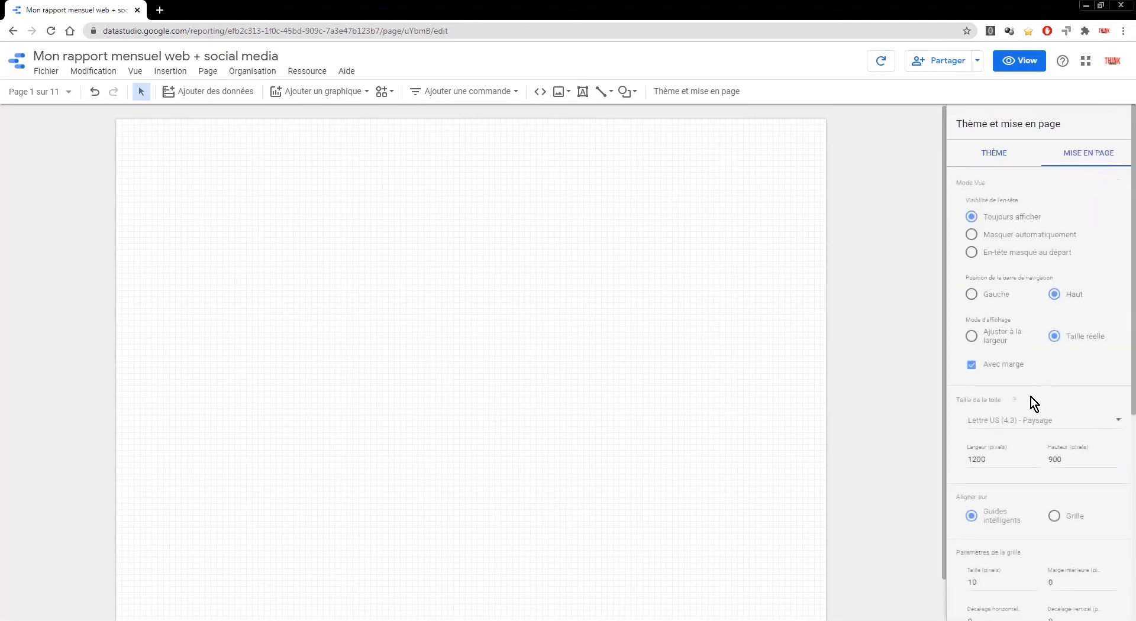
scroll(1029, 400, "down", 1)
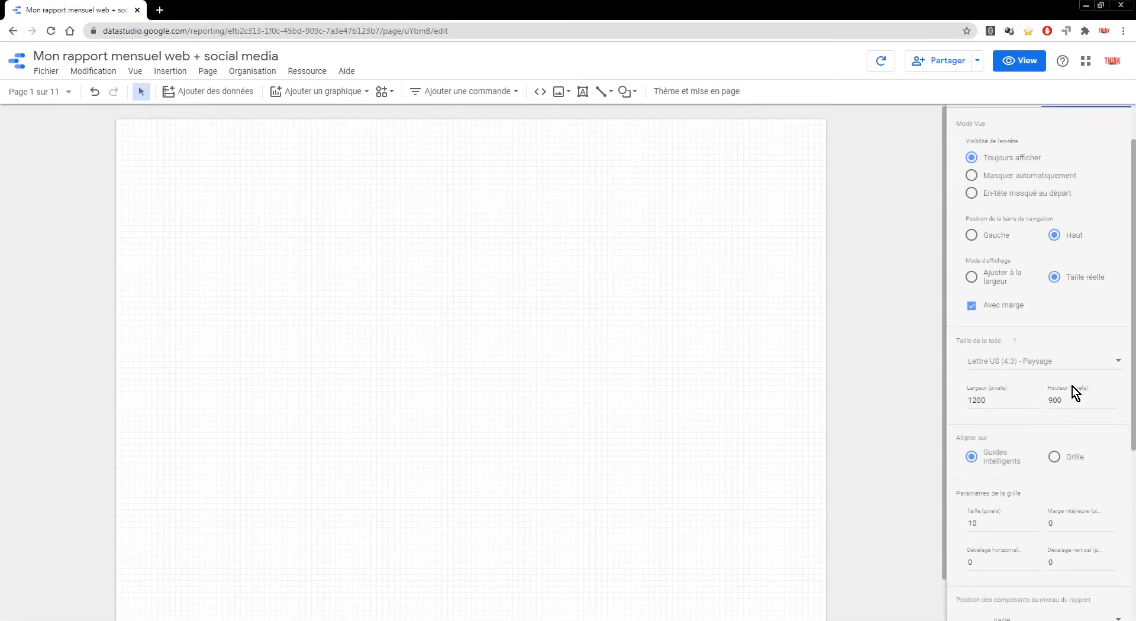
left_click_drag(1072, 398, 1030, 403)
type("3000")
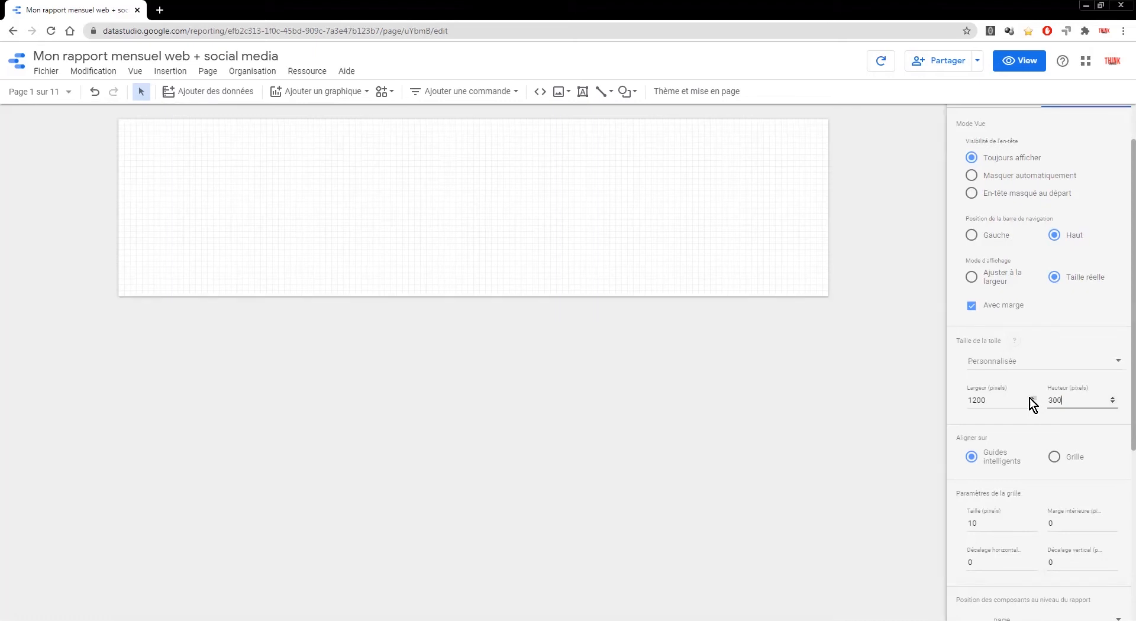
left_click(789, 289)
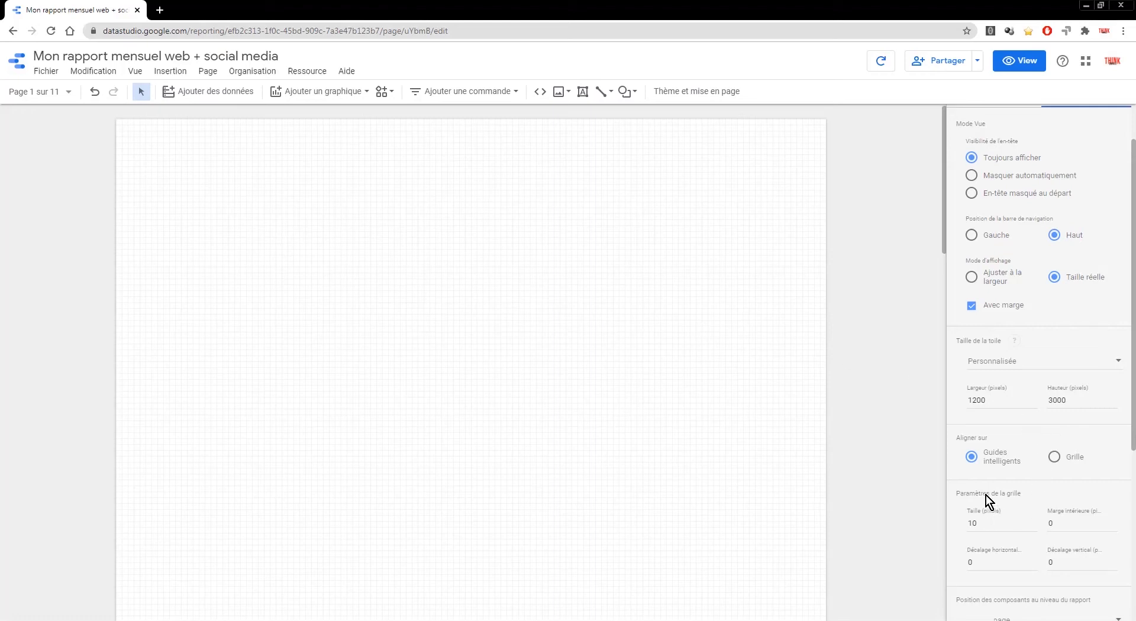
left_click_drag(978, 523, 963, 523)
Step: Draw a horizontal line across the full page width near the page's upper edge as a header separator
left_click(178, 74)
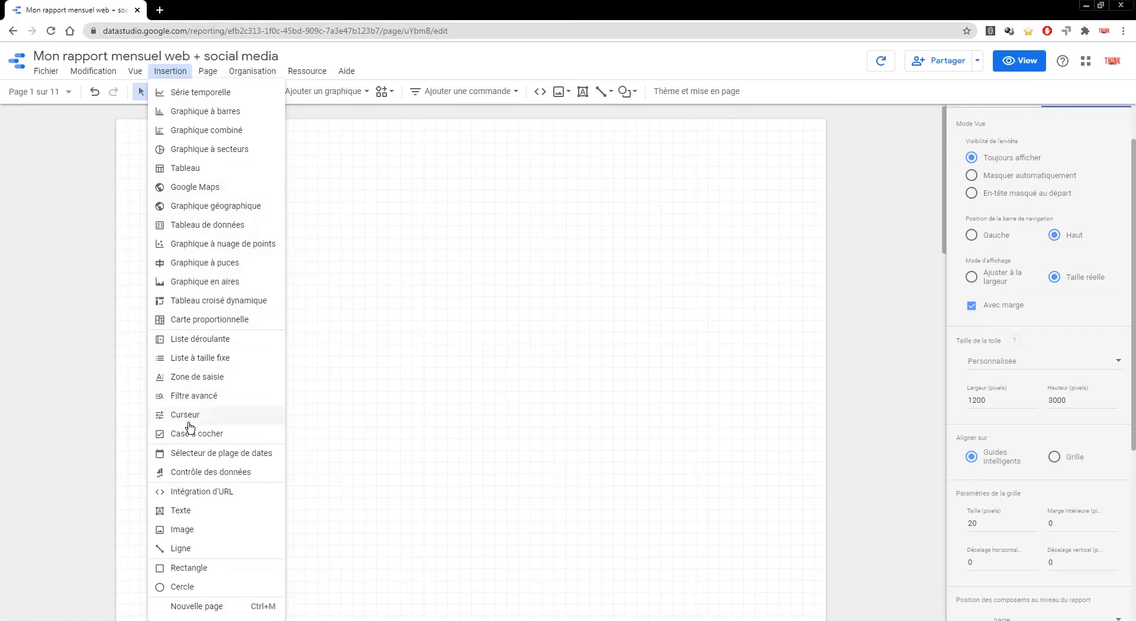
left_click(191, 555)
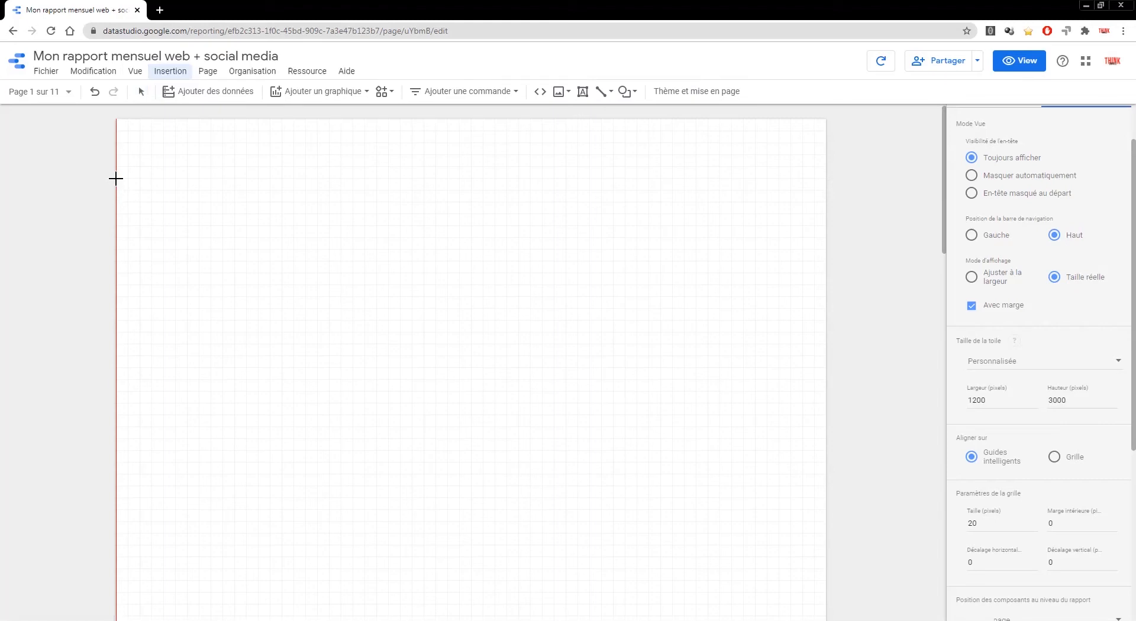
left_click_drag(116, 178, 211, 178)
left_click_drag(295, 182, 826, 178)
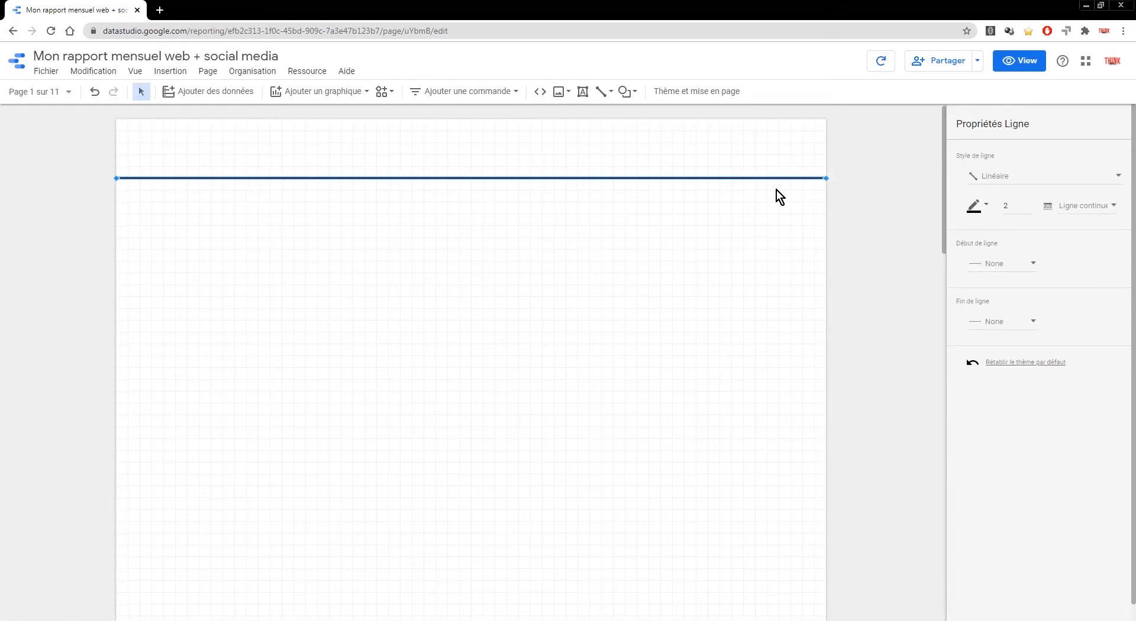
Step: Insert the image logo.jpg at the left end of the page header and shrink it to fit above the separator line
left_click(170, 73)
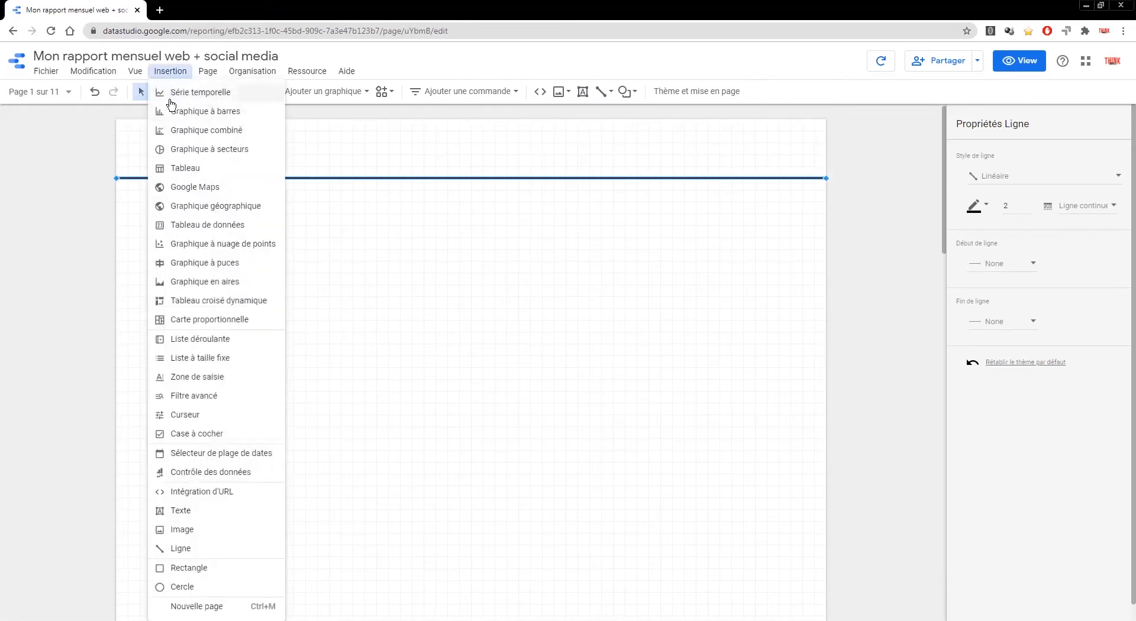
left_click(191, 529)
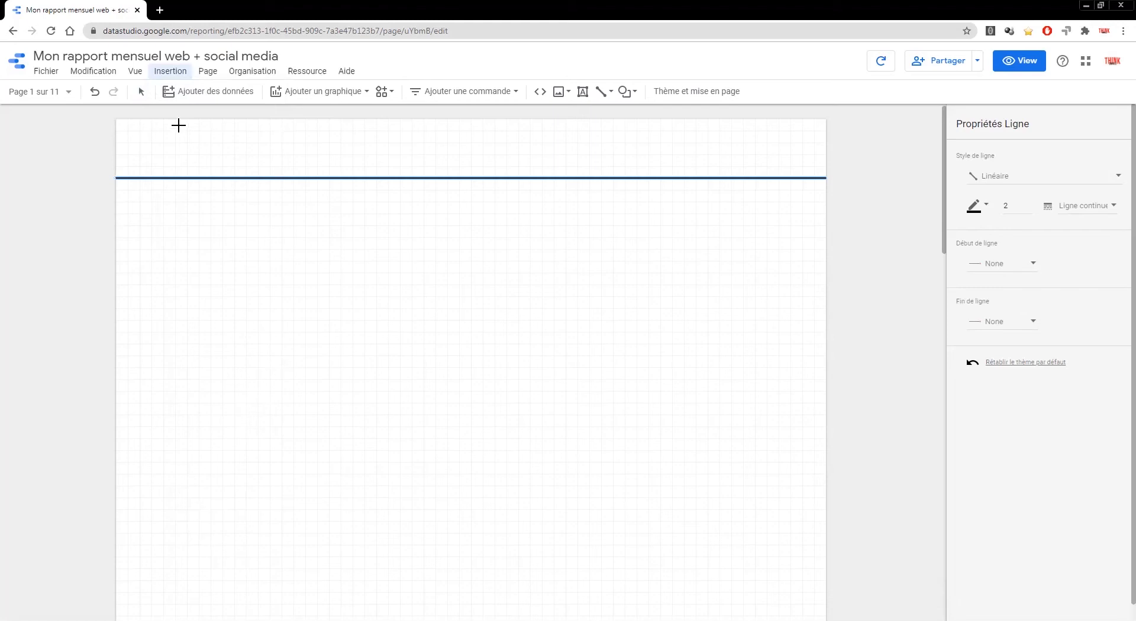
left_click_drag(123, 124, 223, 172)
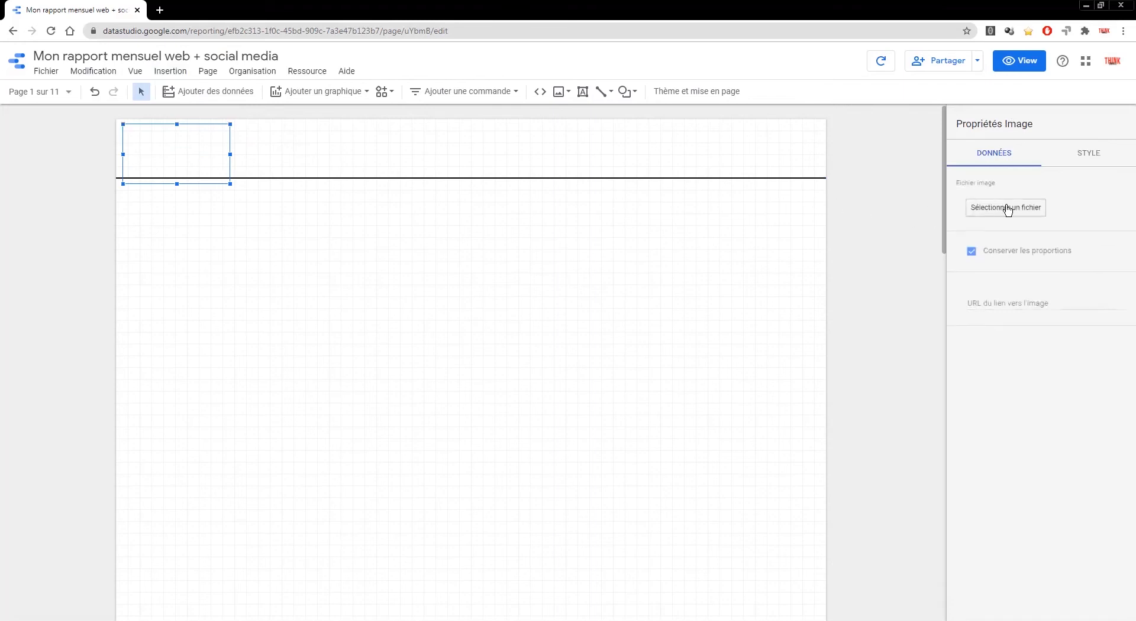
left_click(1006, 207)
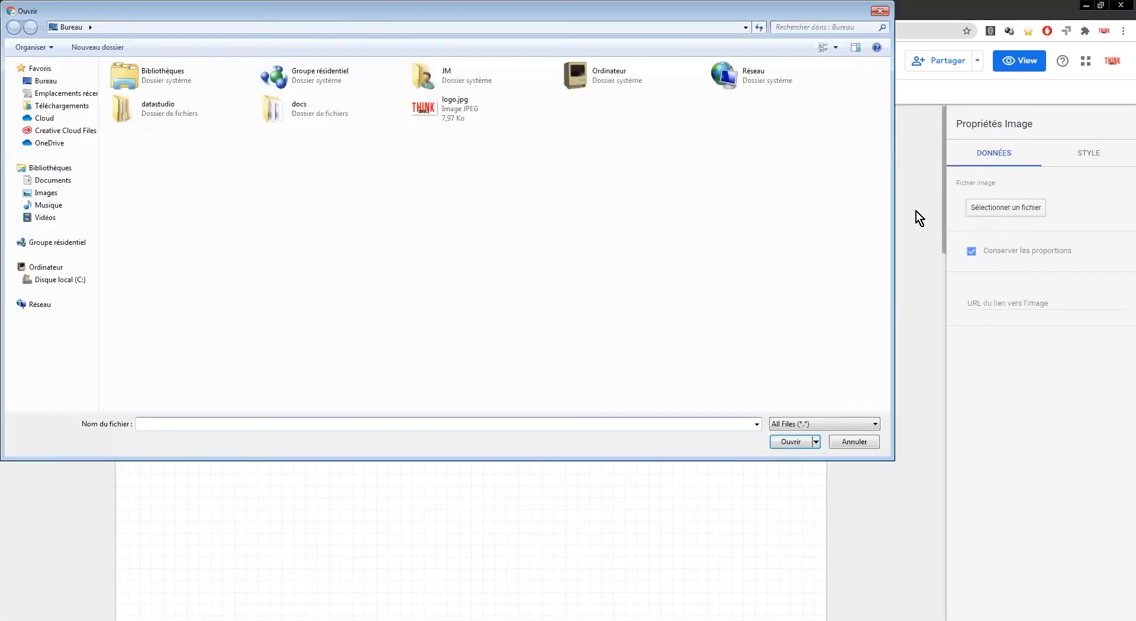
double_click(442, 108)
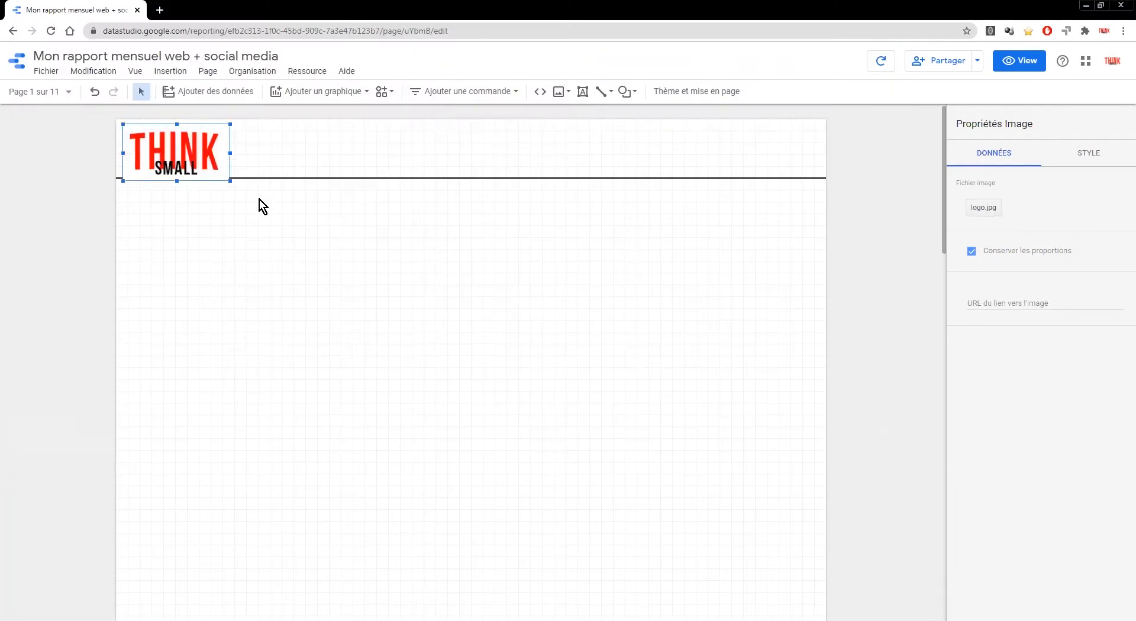
left_click_drag(230, 180, 213, 171)
left_click(246, 150)
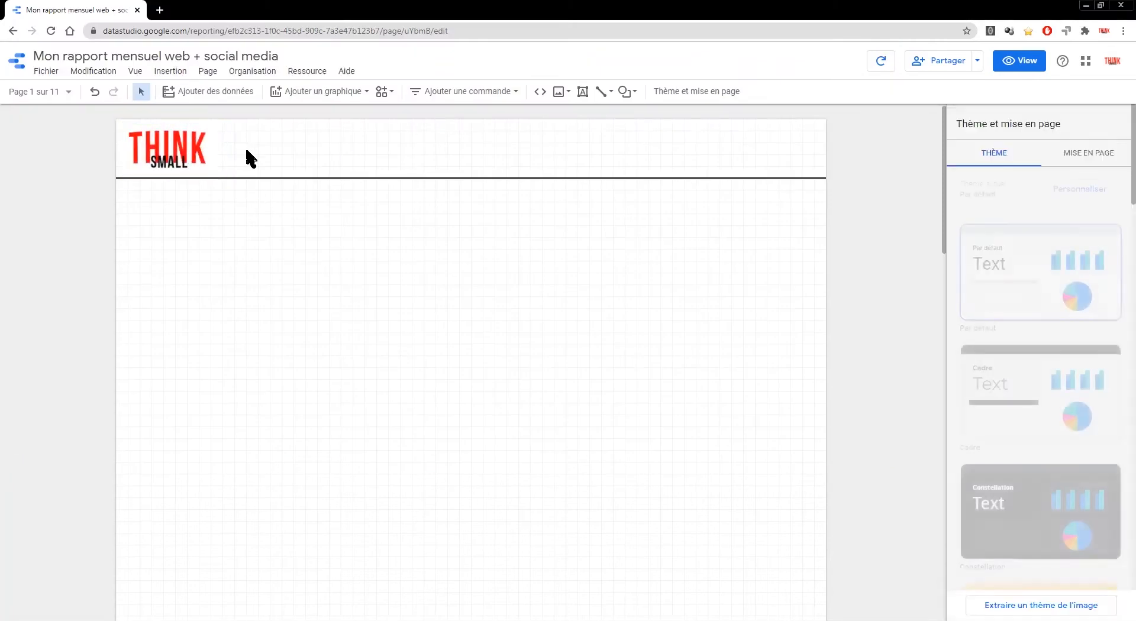
Step: Add a text box beside the logo above the separator line reading "Mon rapport mensuel web + social media"
left_click(171, 71)
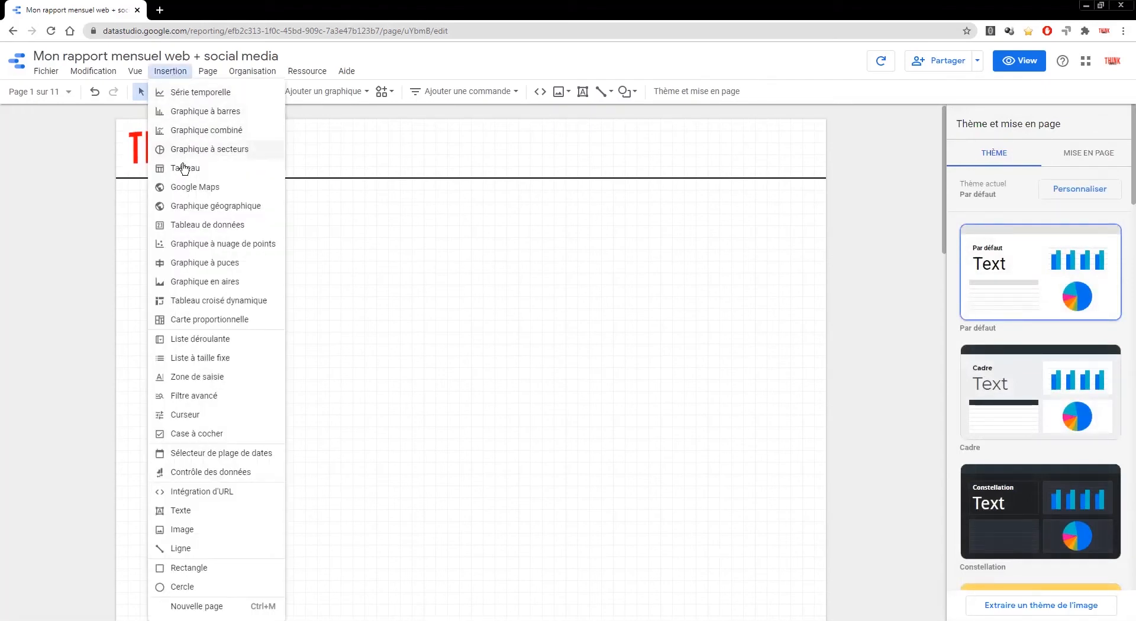
left_click(194, 511)
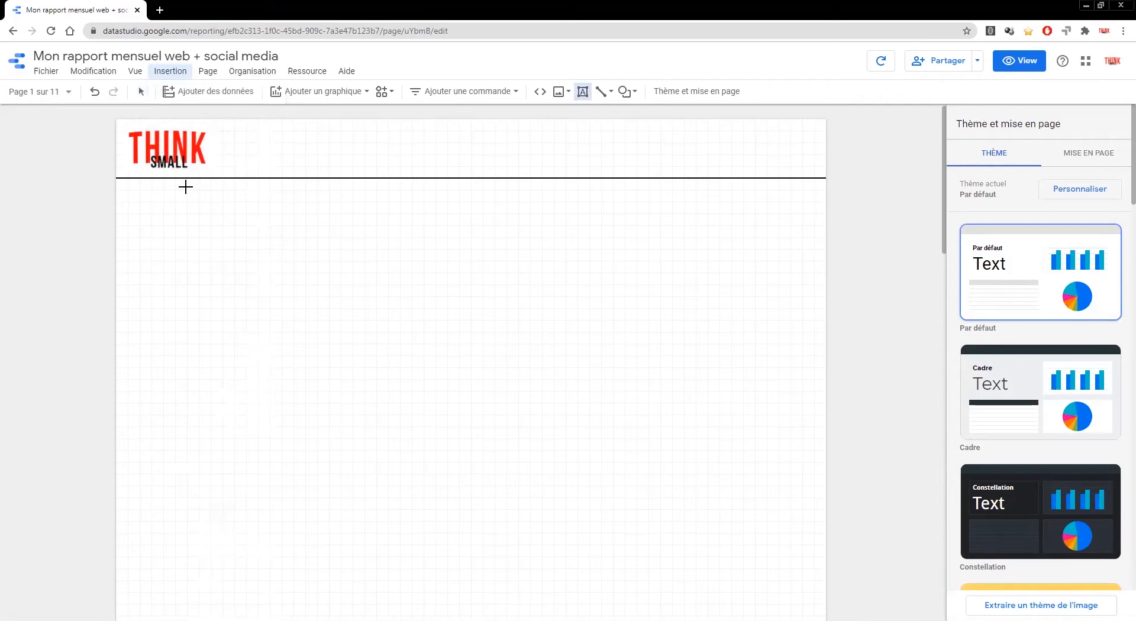
left_click_drag(230, 137, 632, 170)
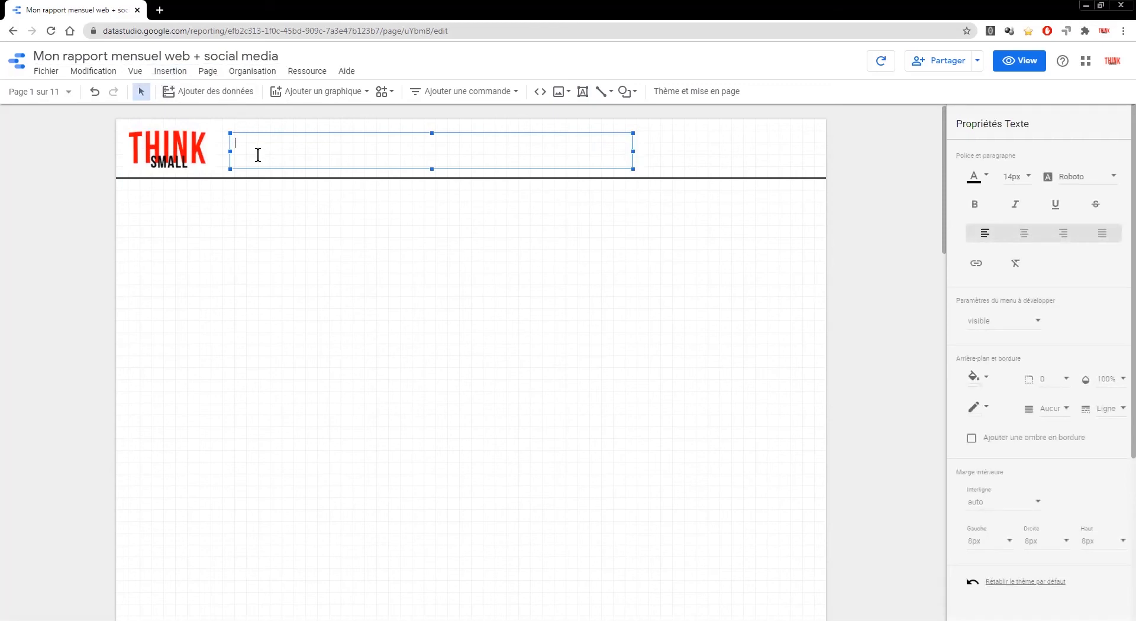
type("Mon rapport mensuel web + social media")
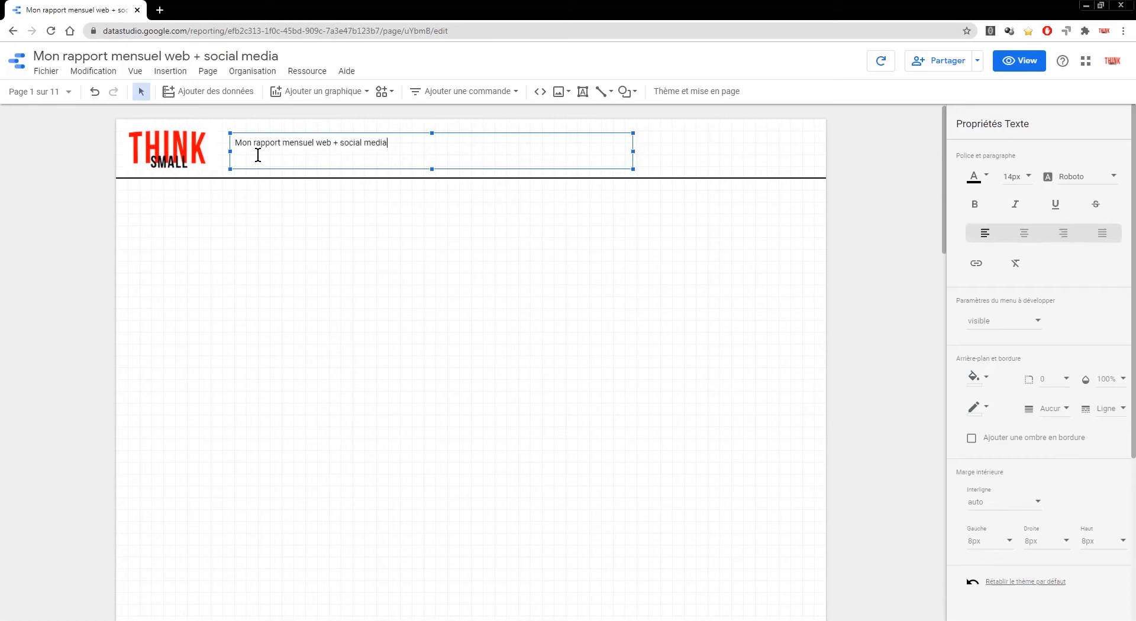
Step: Format the header title in dark grey at 40px and widen its text box so it fits on one line
left_click_drag(400, 145, 164, 144)
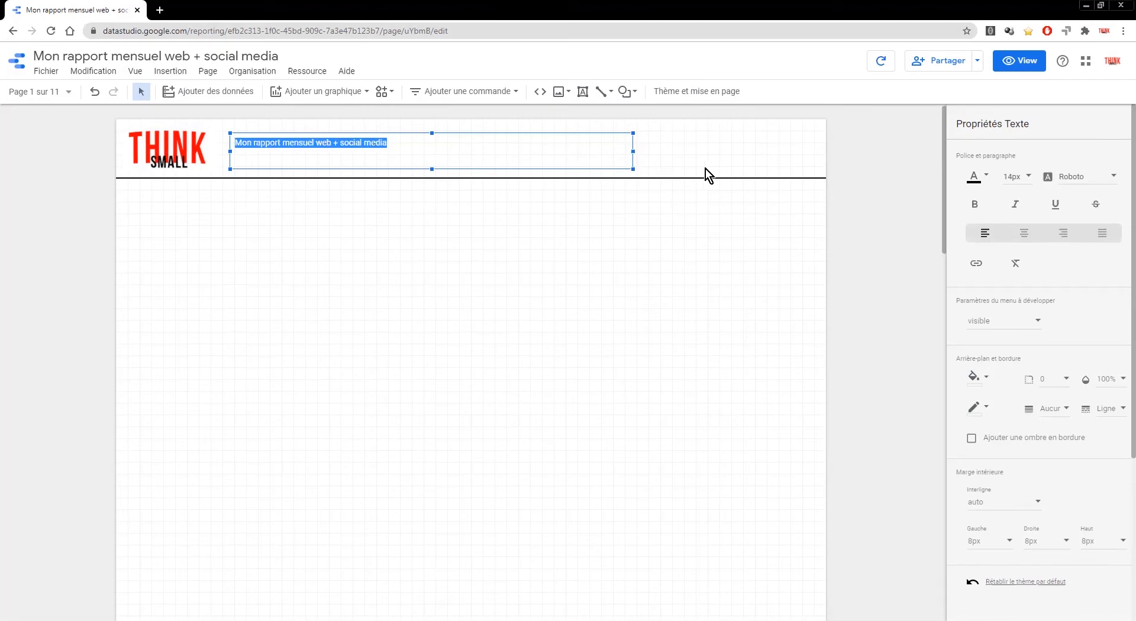
left_click(985, 177)
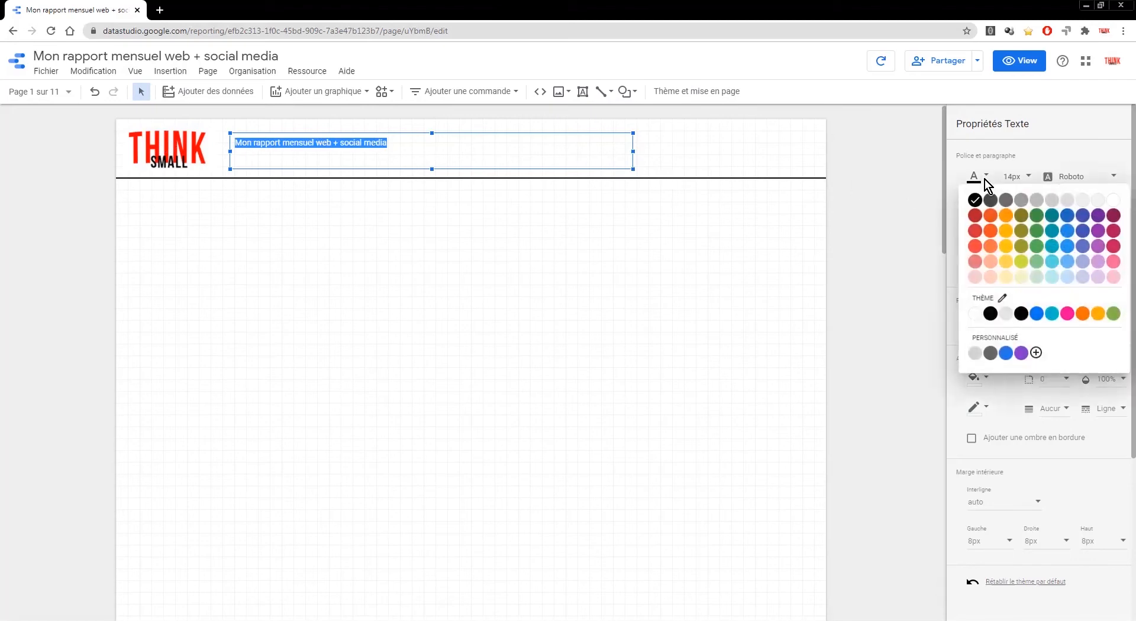
left_click(990, 200)
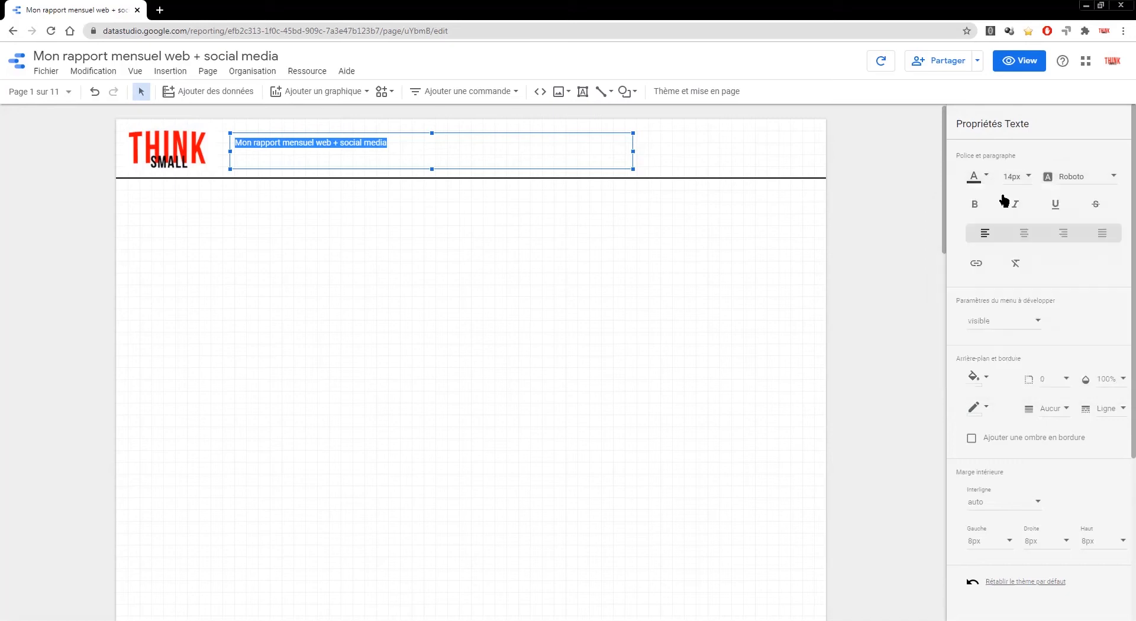
left_click(1028, 177)
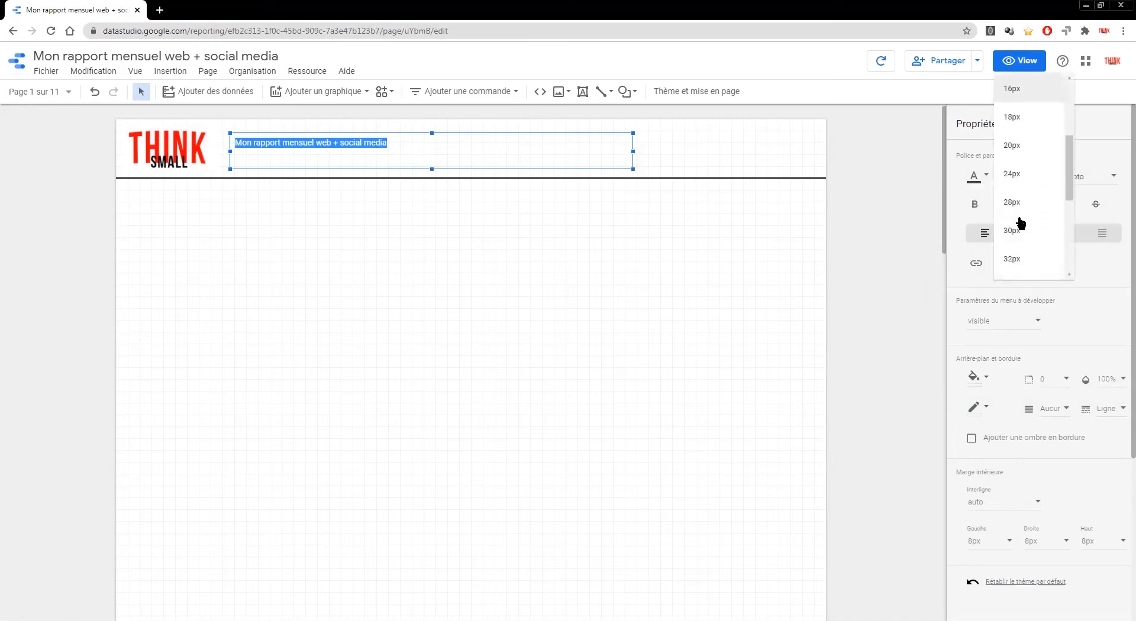
scroll(1020, 223, "down", 3)
left_click(1019, 199)
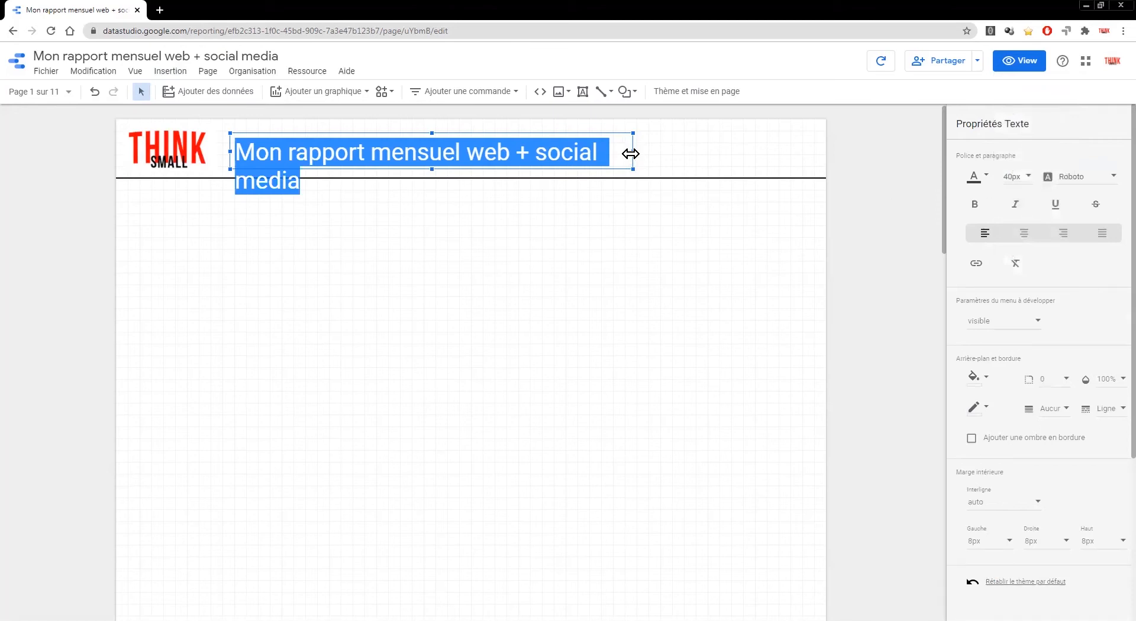
left_click_drag(631, 154, 770, 152)
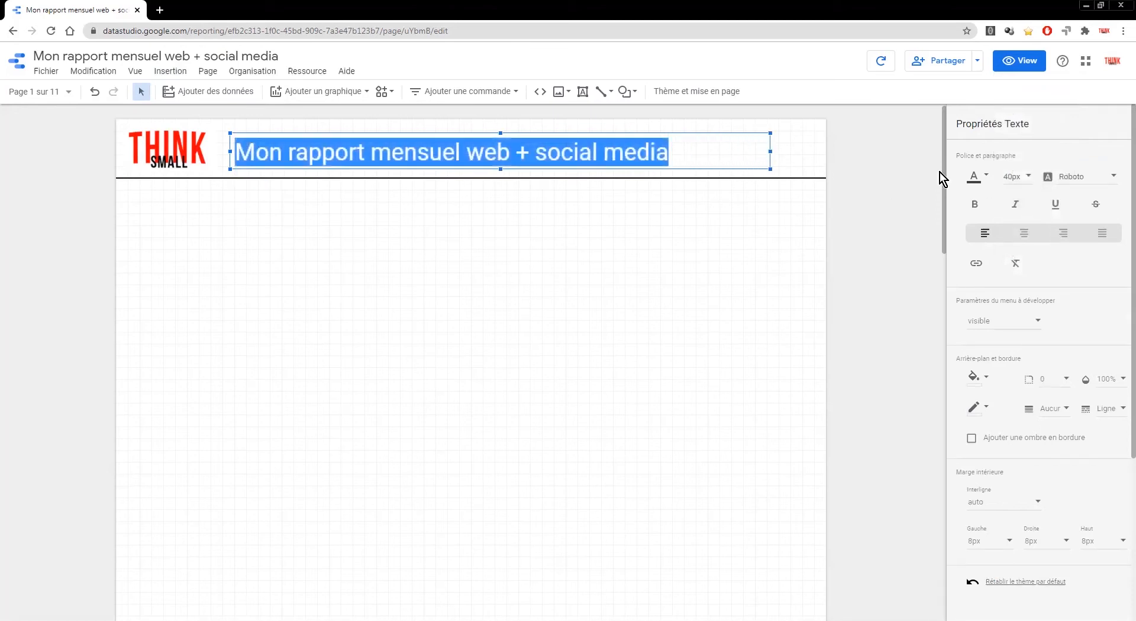
Step: Change the header title's font to Montserrat
left_click(1080, 176)
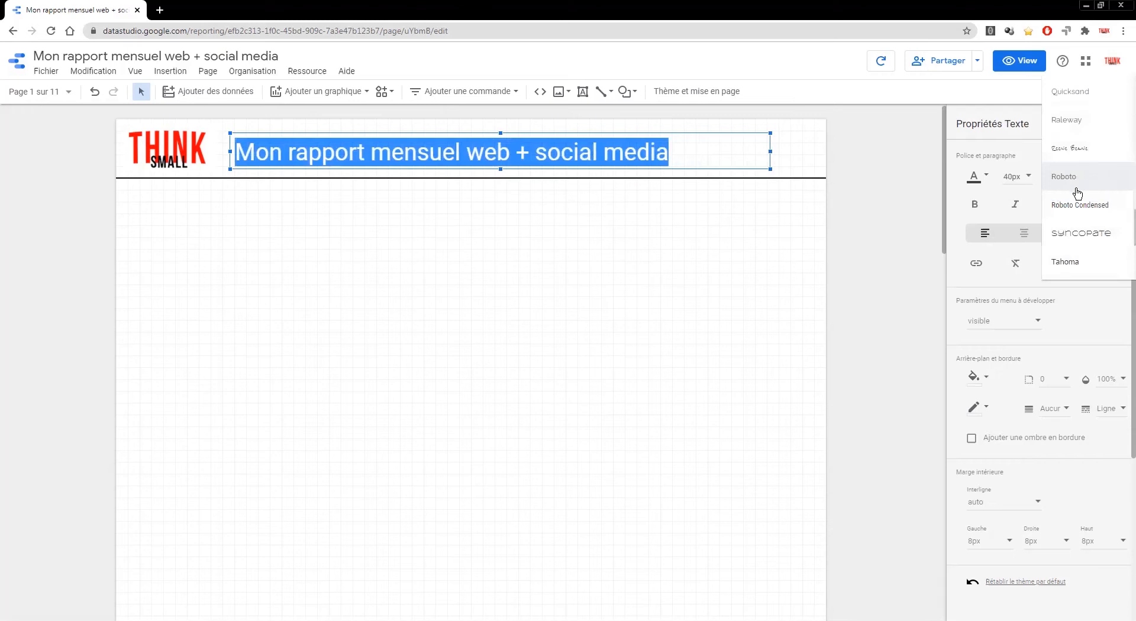
scroll(1085, 189, "up", 5)
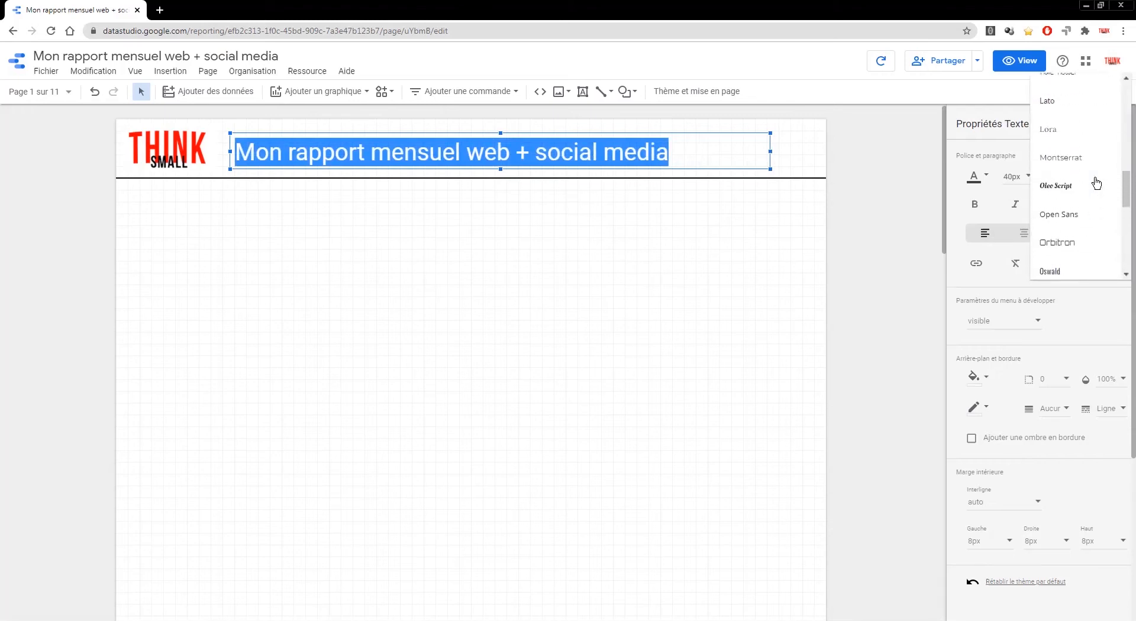
left_click(1094, 165)
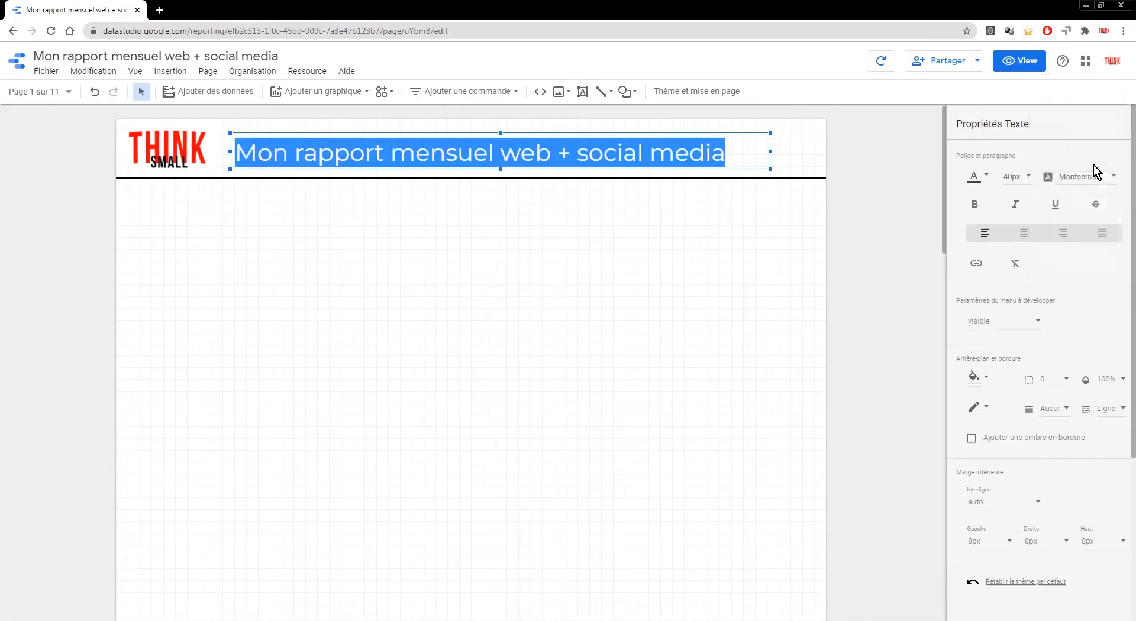
left_click(790, 218)
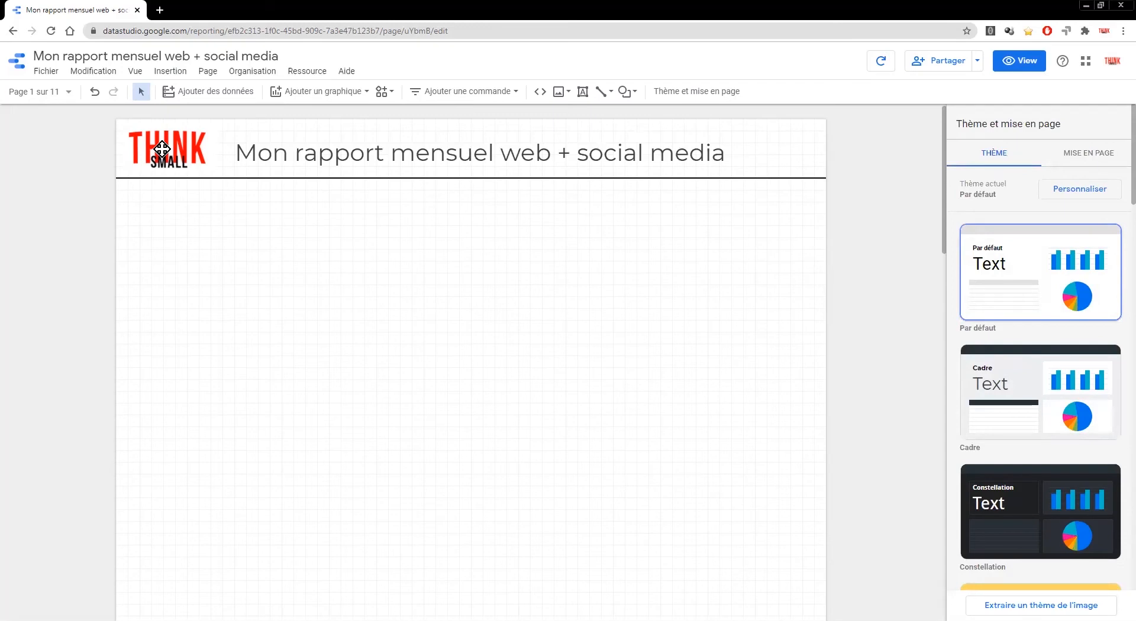
Step: Check whether Page 2 carries the header, and return to the "rapport web" page
left_click(35, 92)
left_click(56, 171)
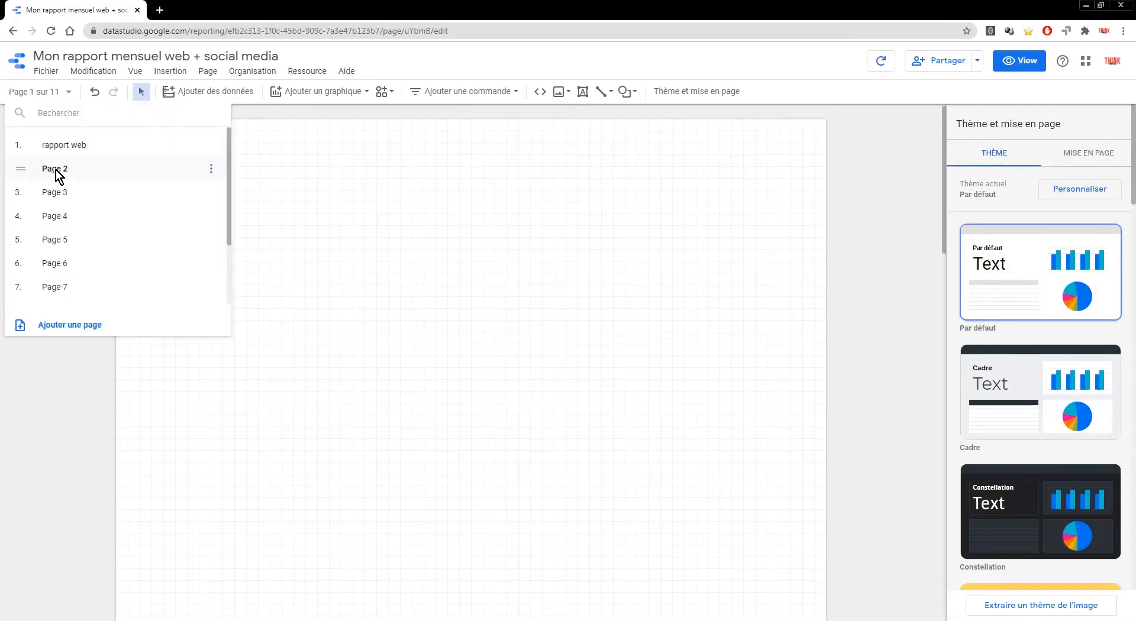
left_click(59, 151)
left_click(71, 408)
Step: Group the logo, the header title and the separator line into a single object
left_click(161, 156)
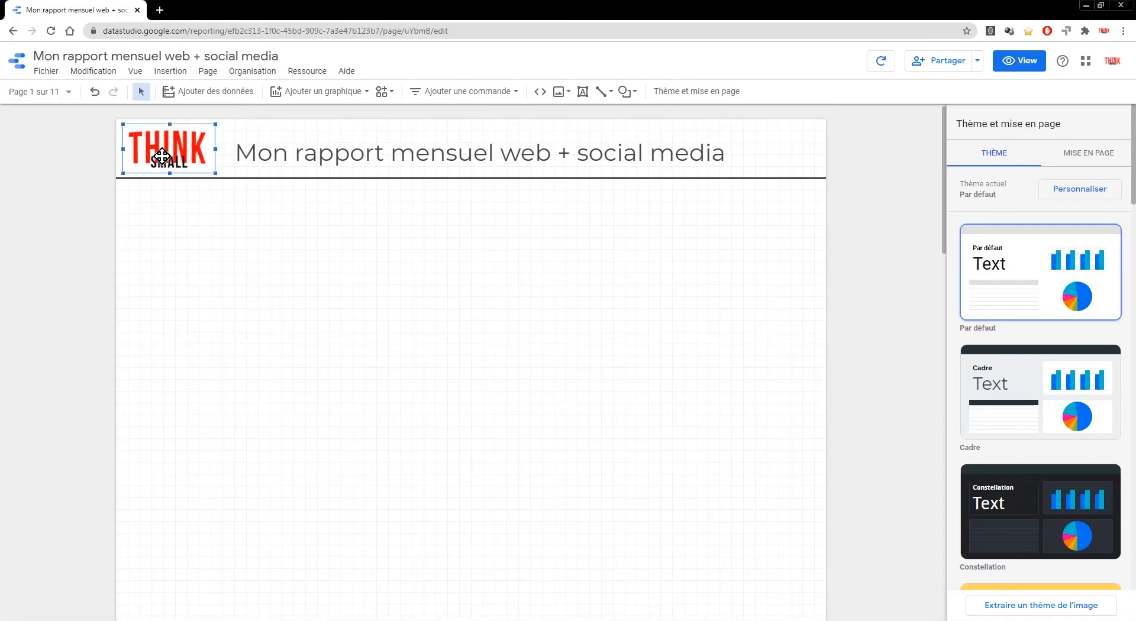
left_click(286, 155, "shift")
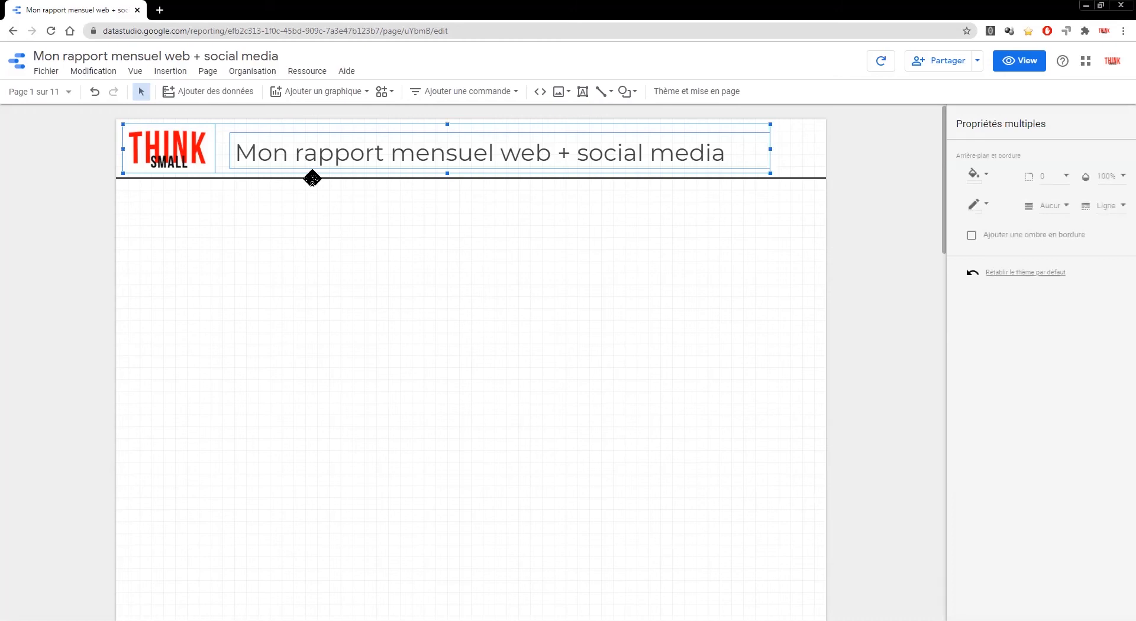
left_click(310, 177, "shift")
right_click(315, 178)
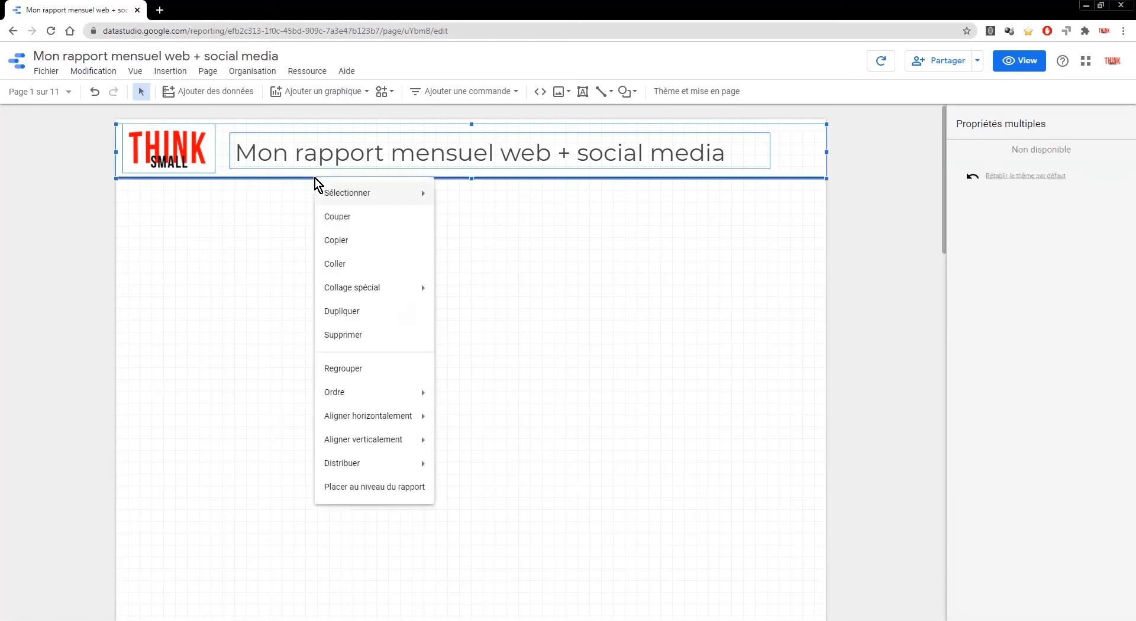
left_click(348, 371)
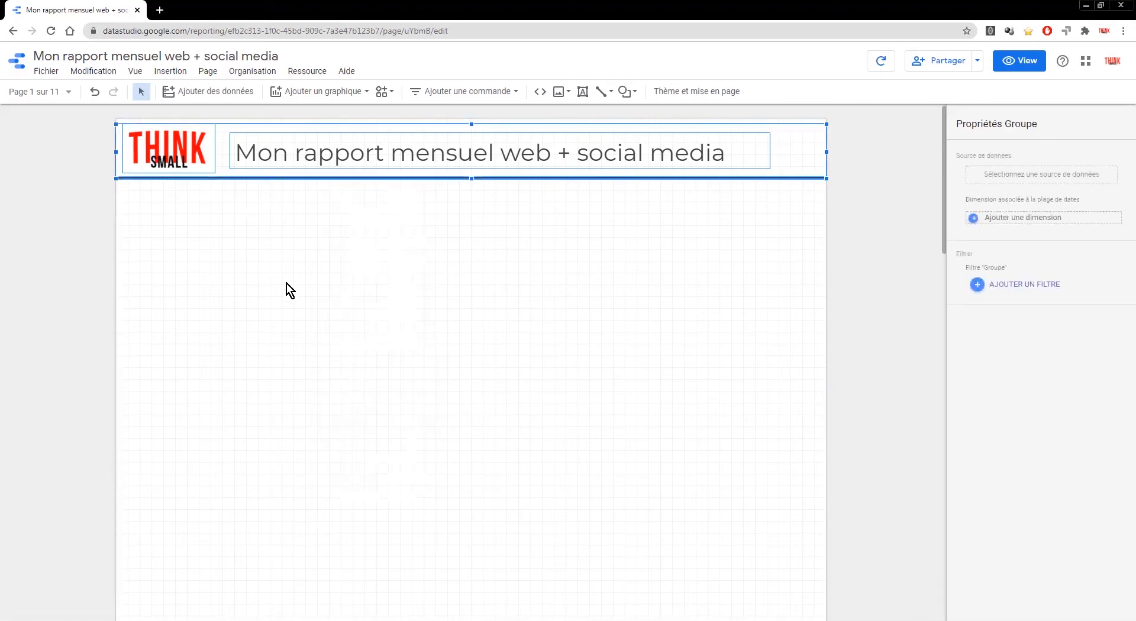
Step: Nudge the grouped header up so it sits against the top edge of the page
key("Down")
key("Down")
key("Down")
key("Up")
key("Up")
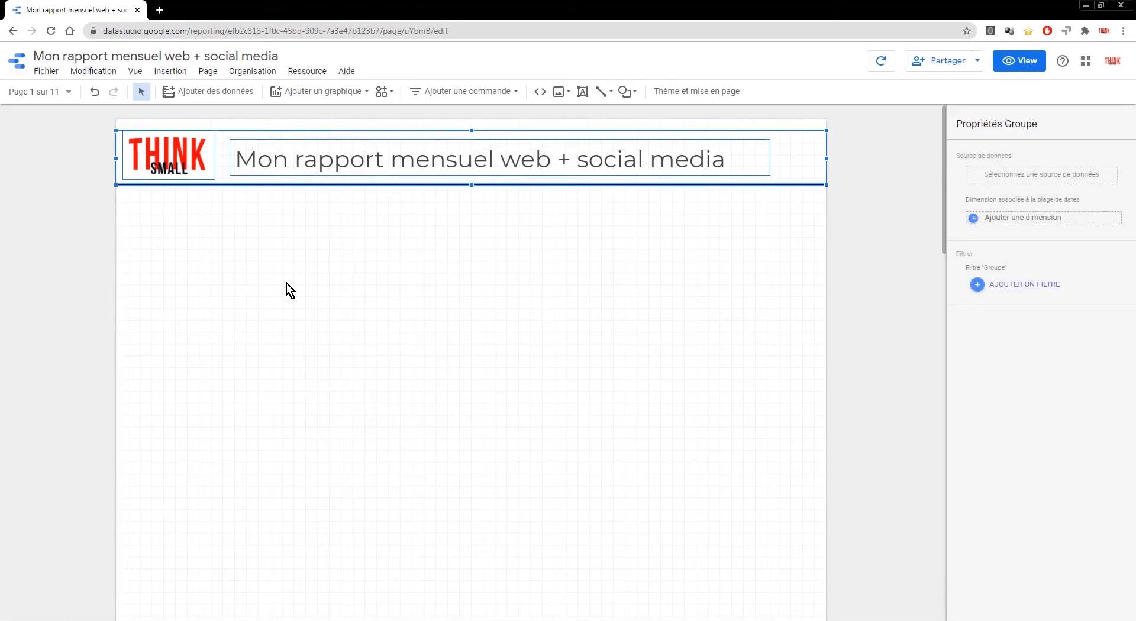
key("Up")
key("Up")
key("Down")
key("Down")
key("Up")
key("Up")
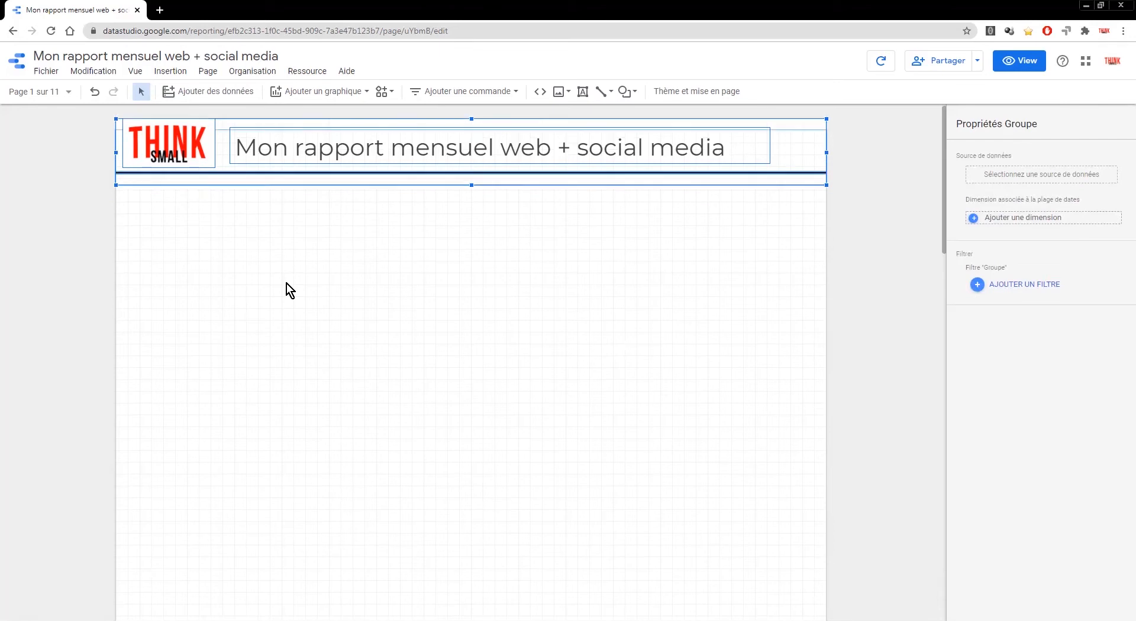
key("Down")
key("Down")
key("Up")
key("Up")
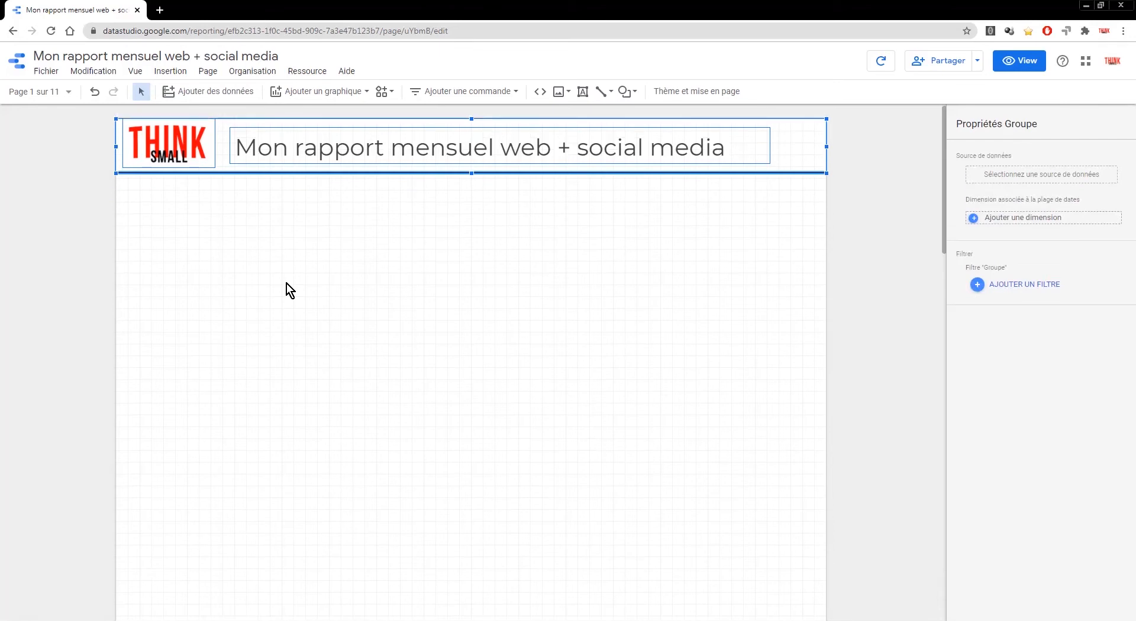
Step: Place the grouped header at report level and check Page 2 and Page 3 for it
right_click(226, 170)
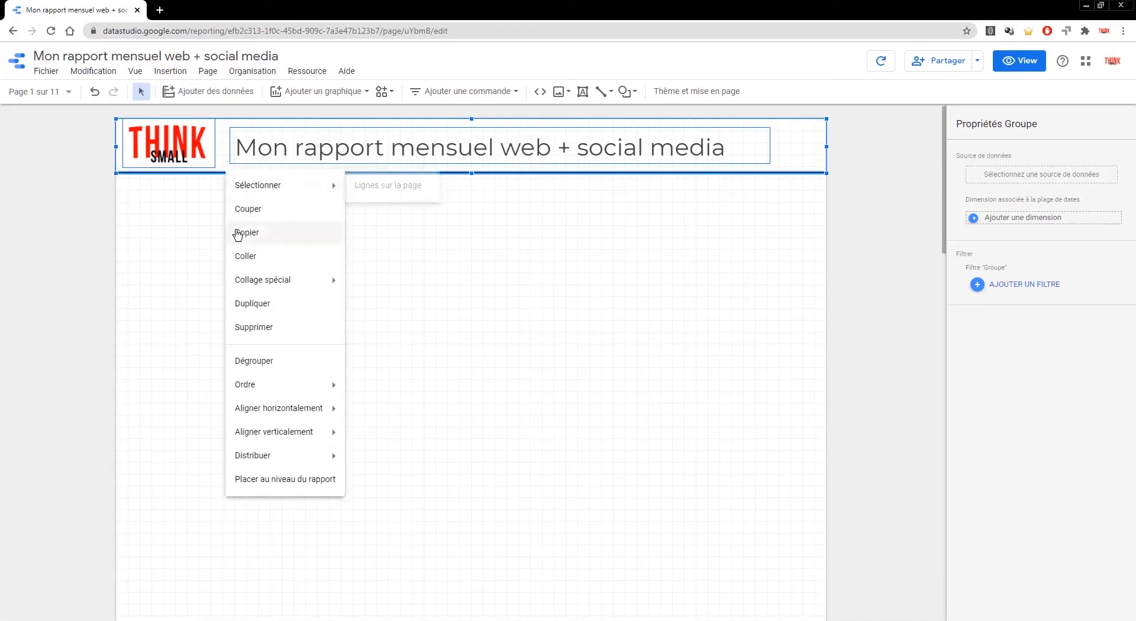
left_click(287, 479)
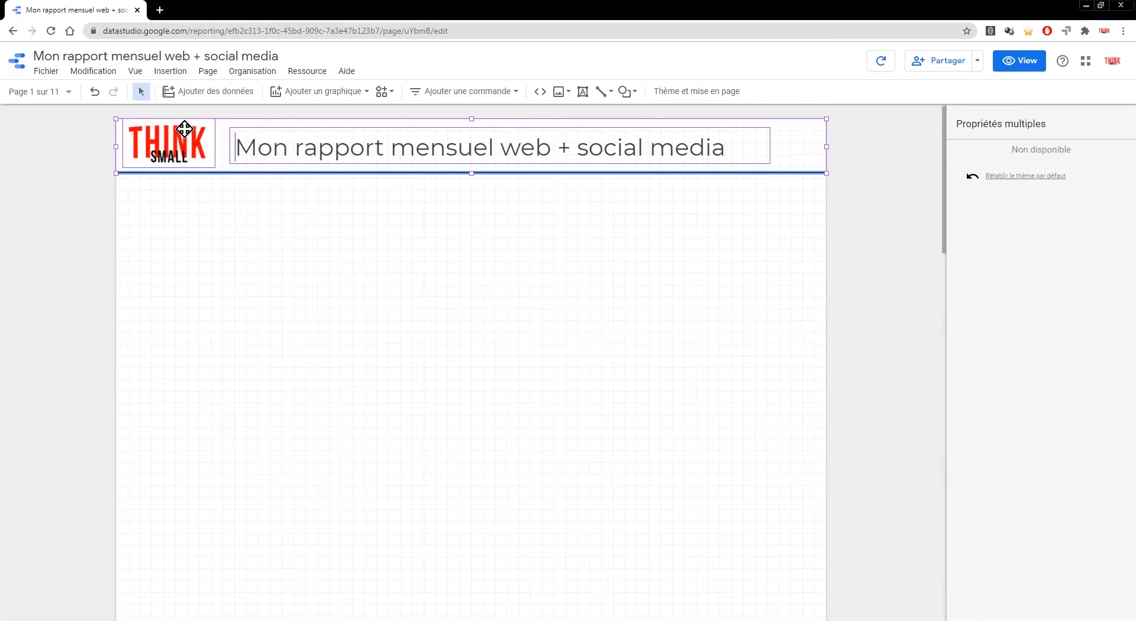
left_click(28, 93)
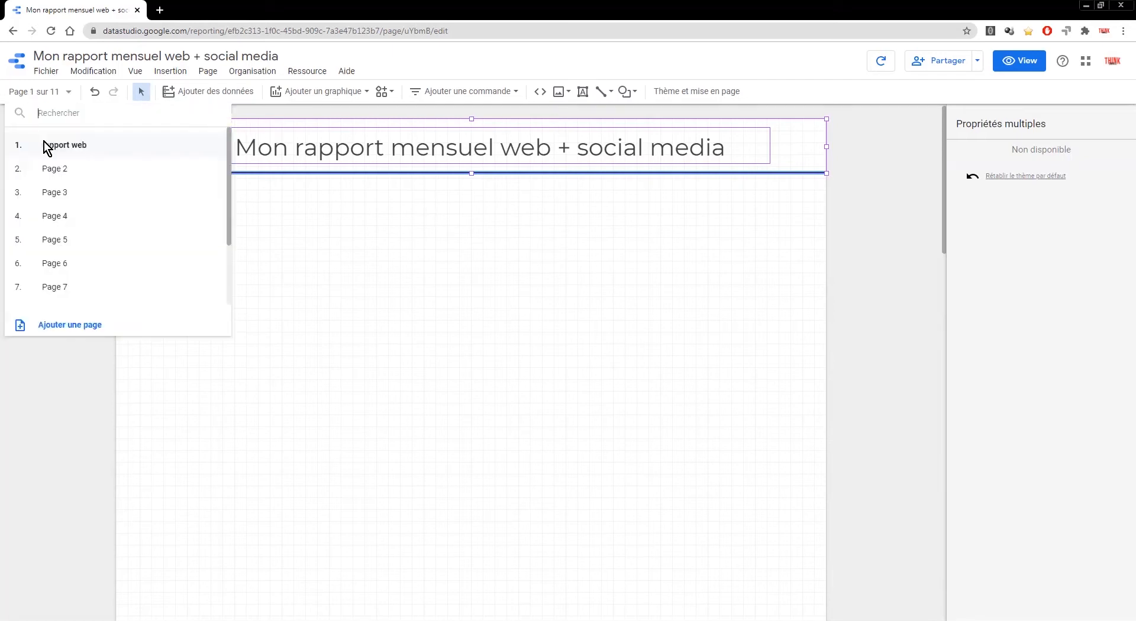
left_click(60, 170)
left_click(69, 190)
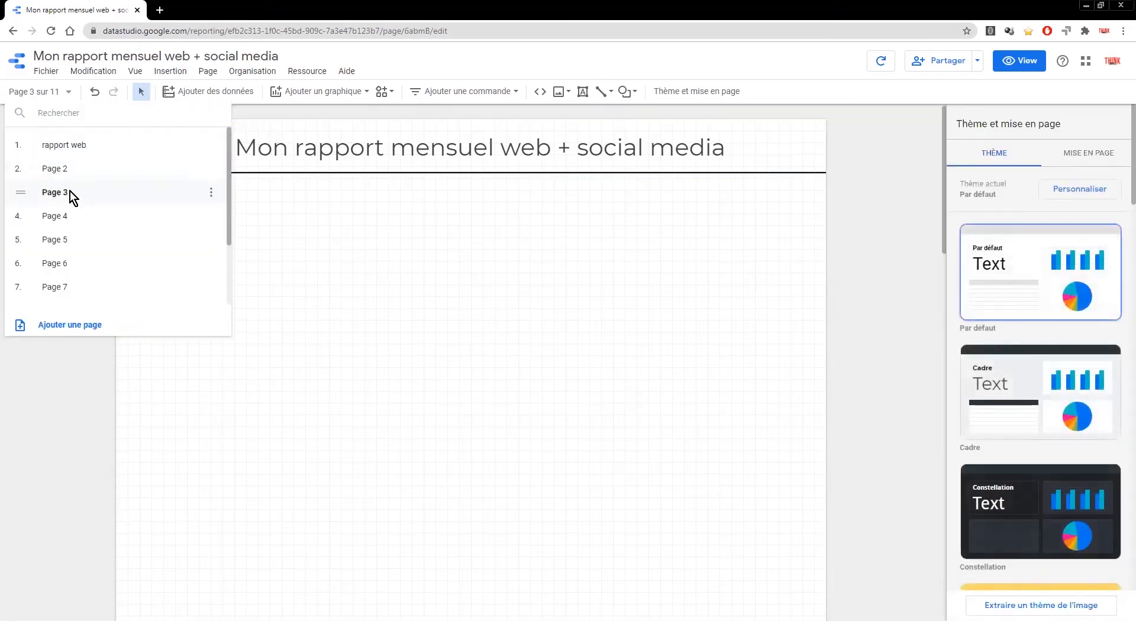
left_click(84, 379)
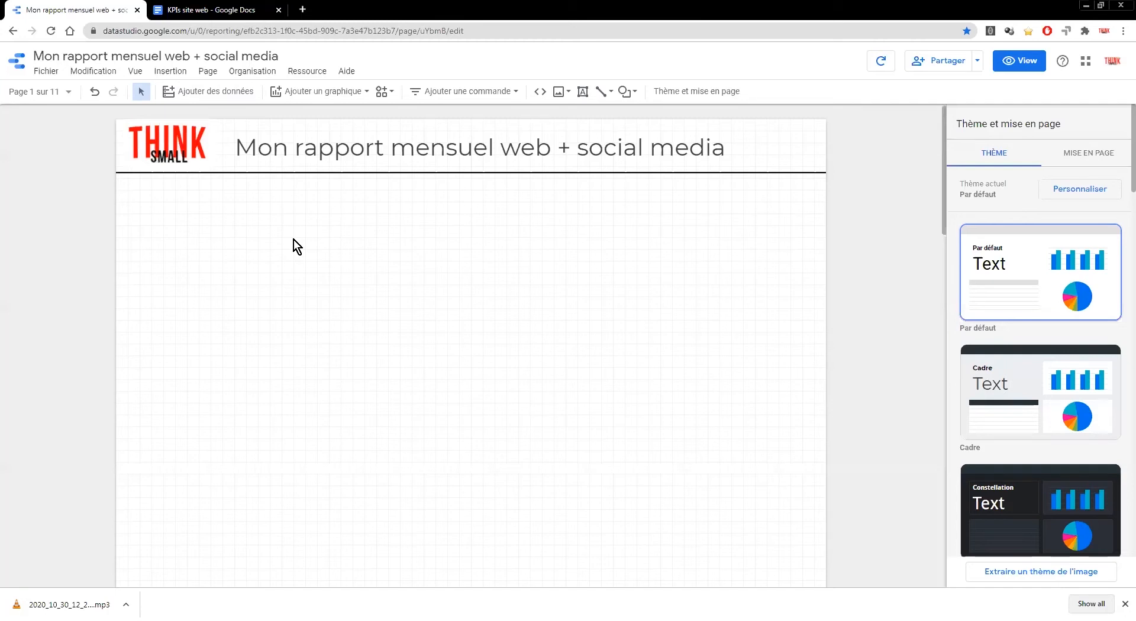
Step: Switch to the "KPIs site web" Google Docs document and review the list of website indicators to report
key("ctrl+Tab")
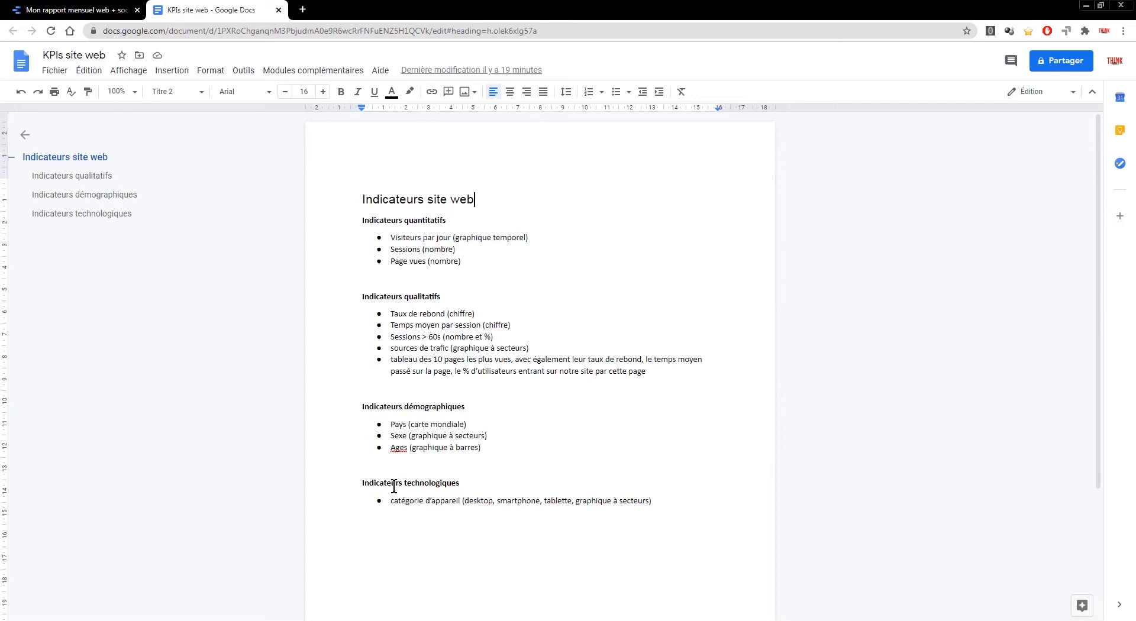
left_click_drag(405, 483, 452, 483)
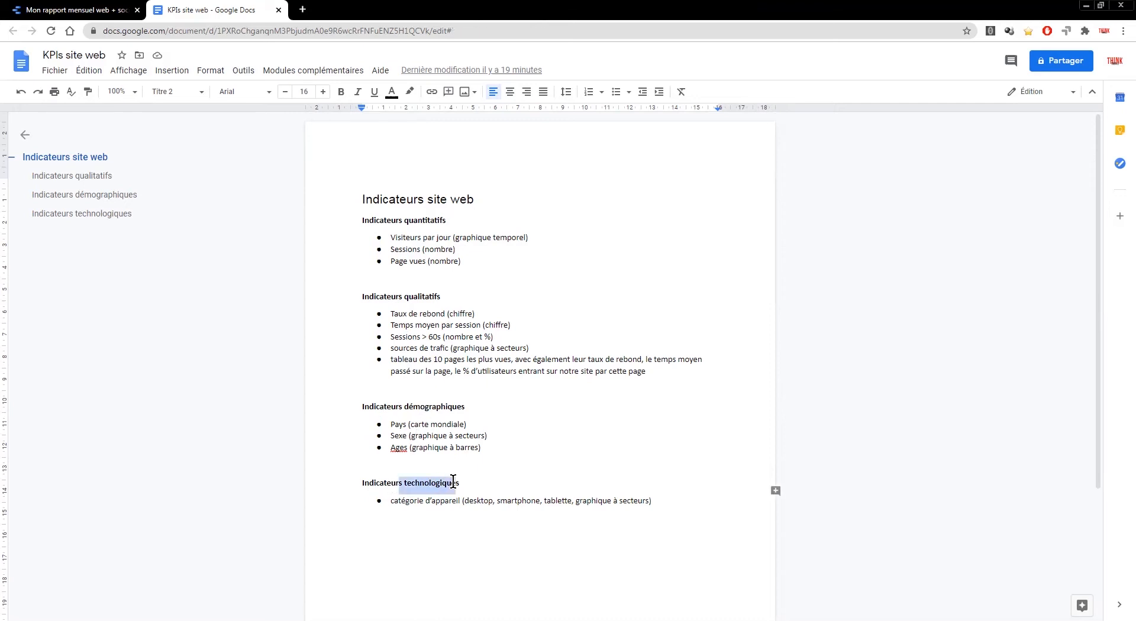
left_click(396, 262)
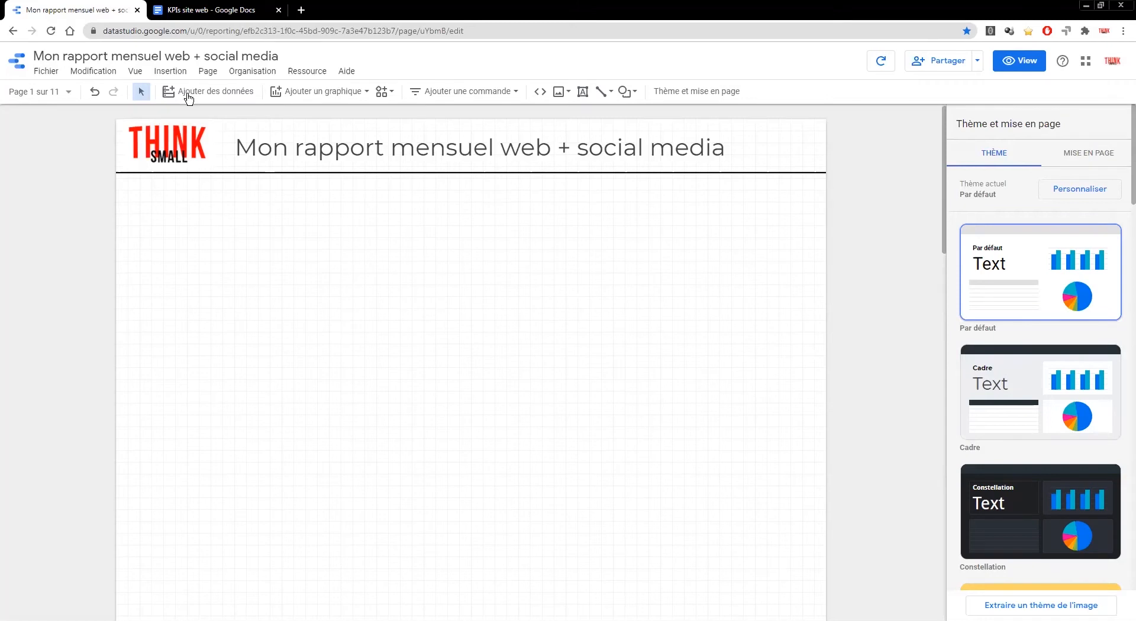
Step: In the Data Studio report, draw a full-width rectangle below the header and fill it with very light grey
left_click(177, 71)
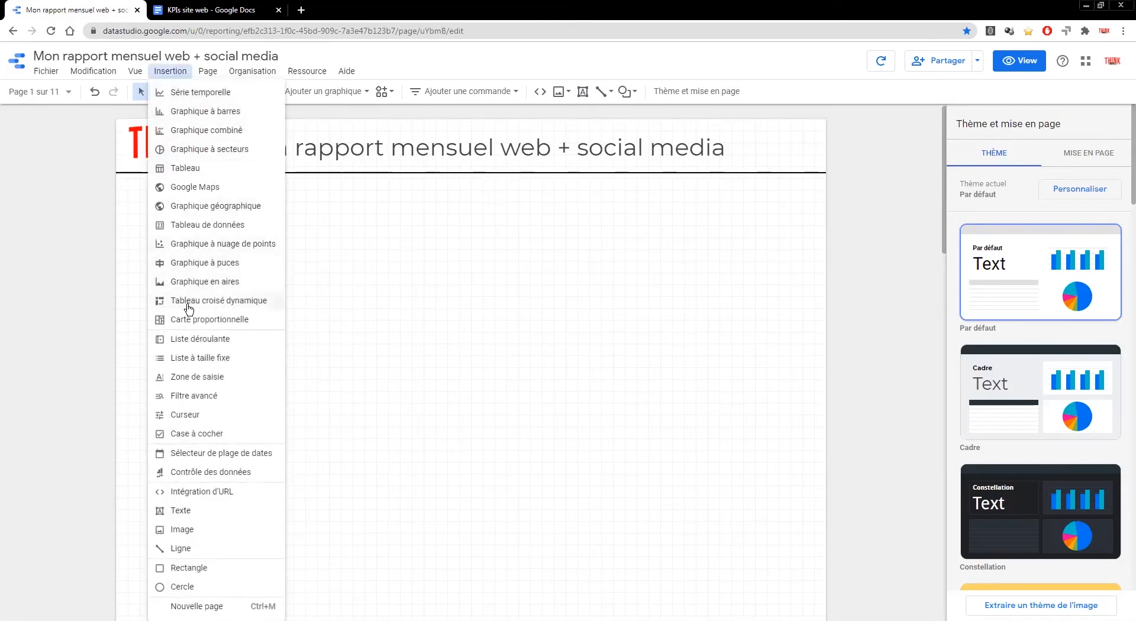
left_click(187, 568)
left_click(110, 201)
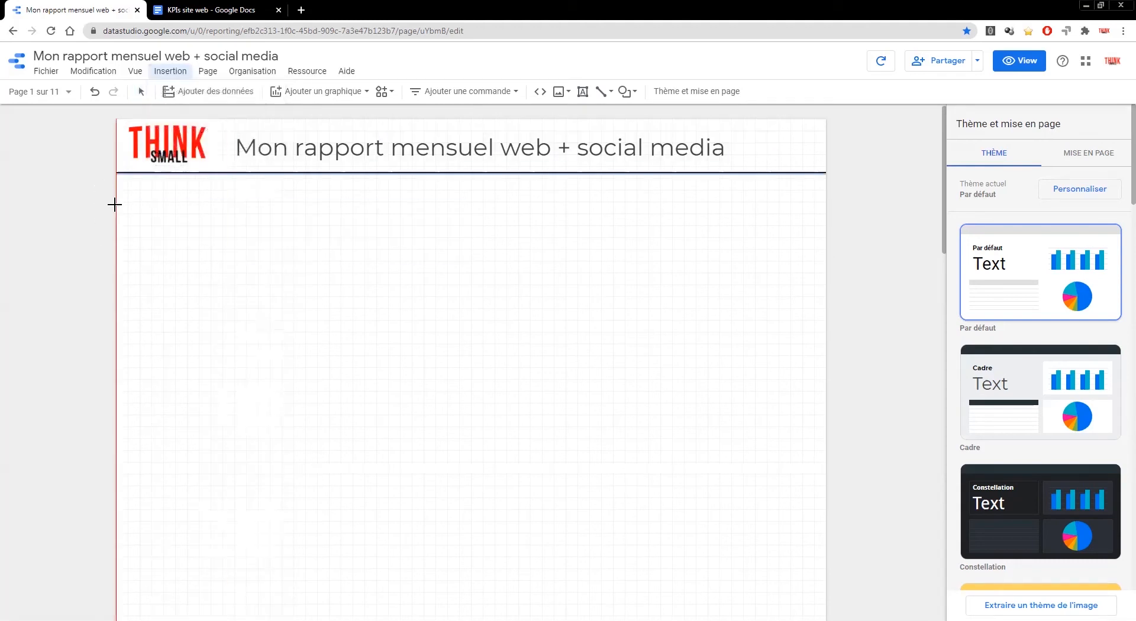
mouse_move(120, 200)
left_mouse_down()
mouse_move(365, 301)
mouse_move(527, 393)
mouse_move(723, 546)
mouse_move(825, 595)
left_mouse_up()
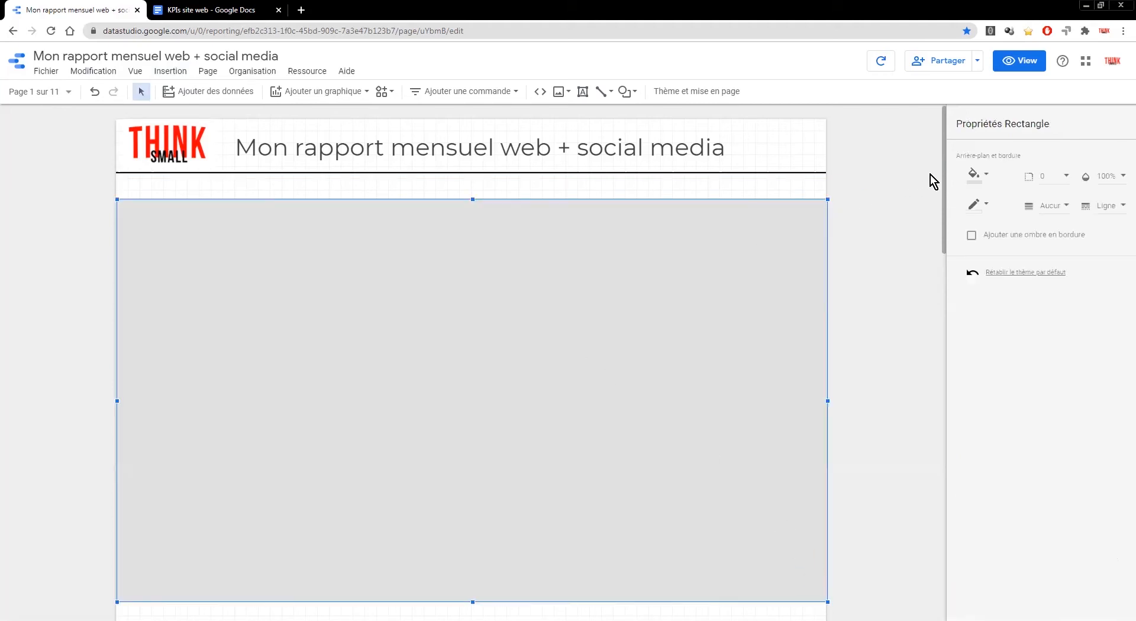
left_click(982, 174)
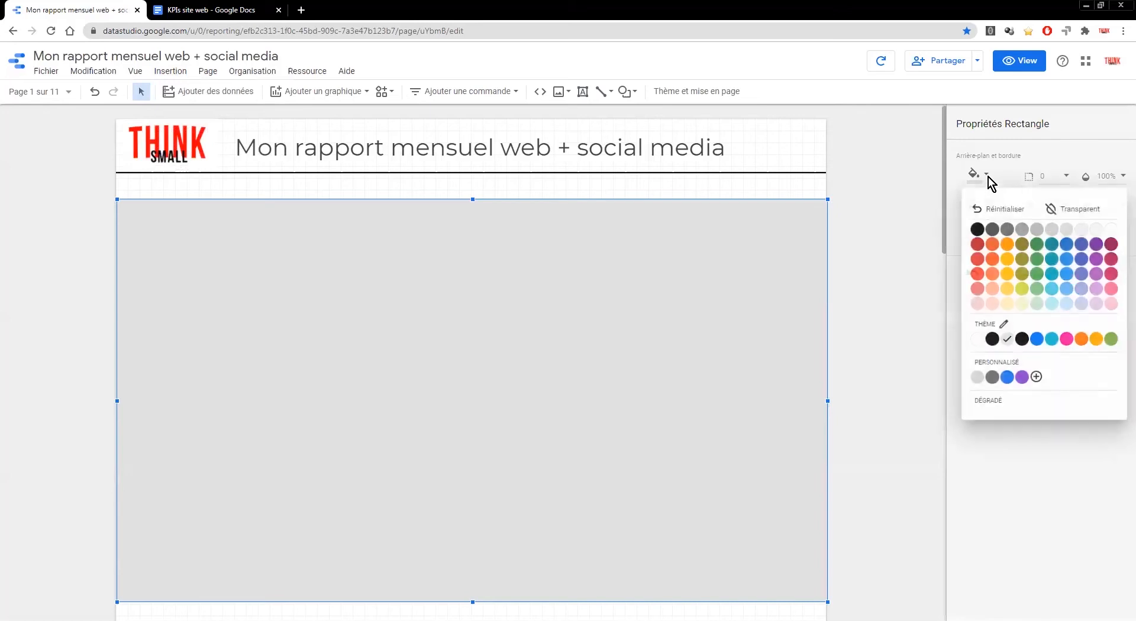
left_click(1084, 230)
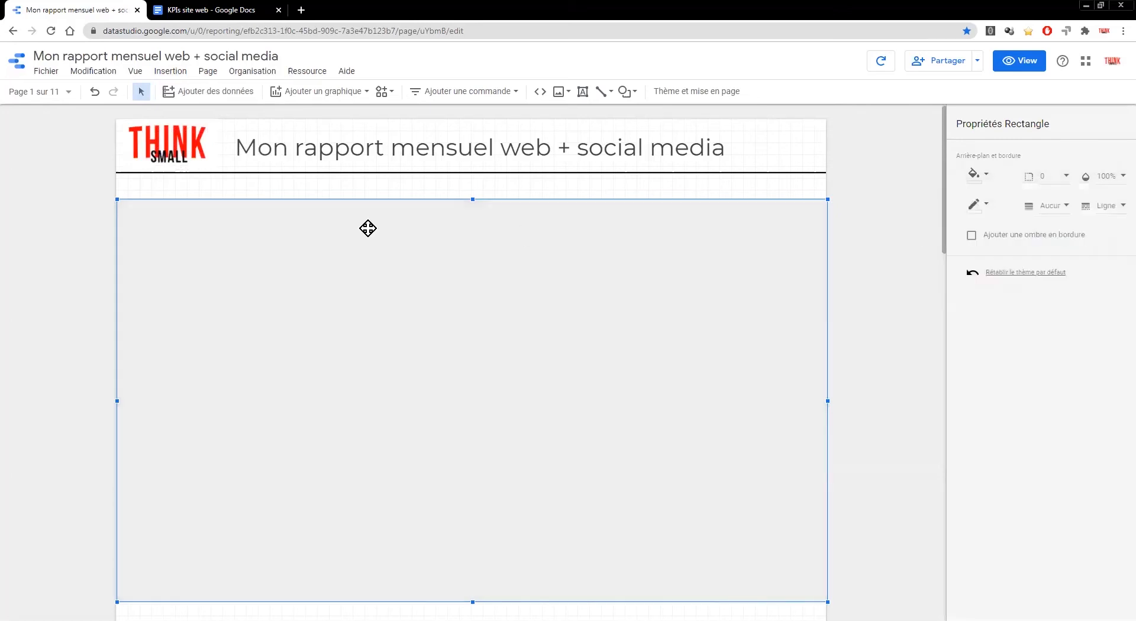
left_click(89, 207)
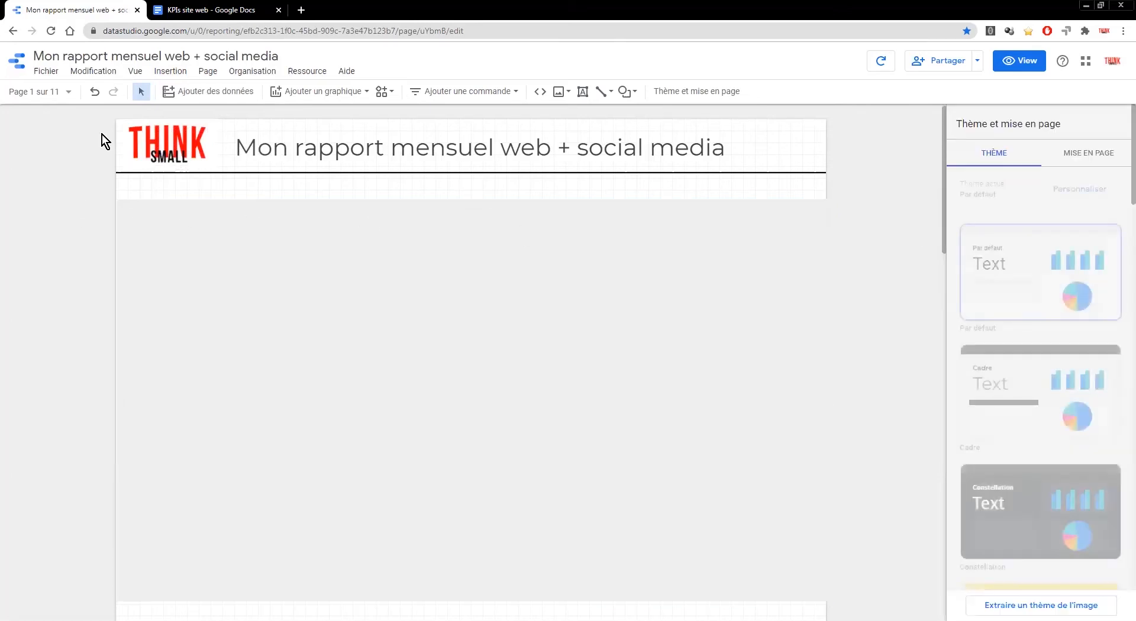
Step: Add a text box in the upper part of the grey rectangle reading "Indicateurs quantitatifs"
left_click(162, 71)
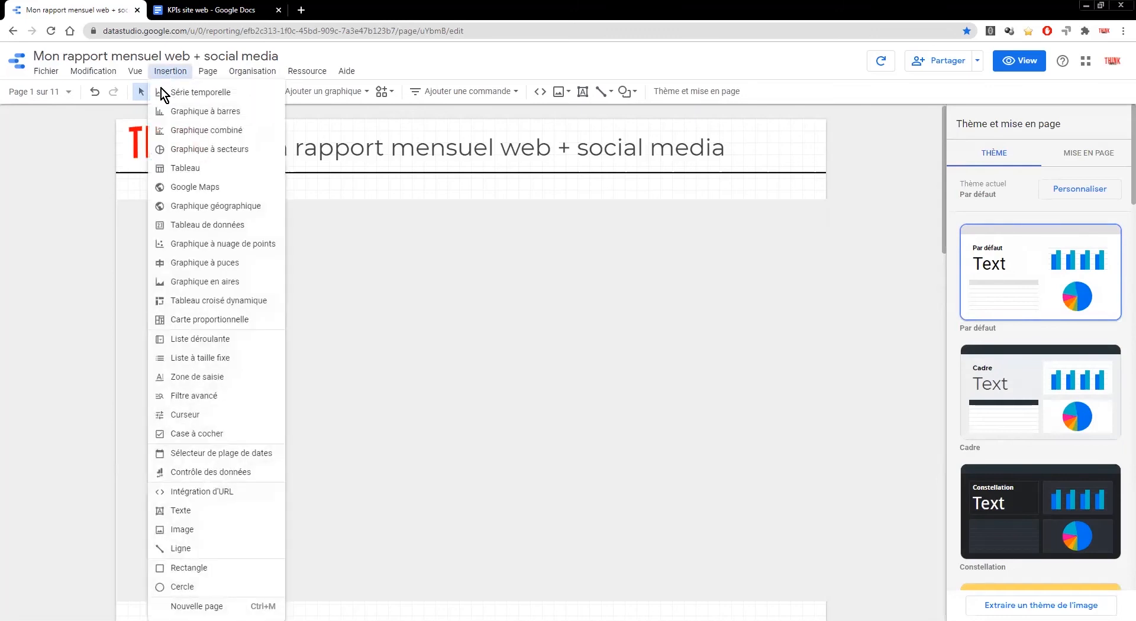
left_click(188, 510)
left_click_drag(127, 214, 416, 265)
left_click_drag(494, 262, 495, 262)
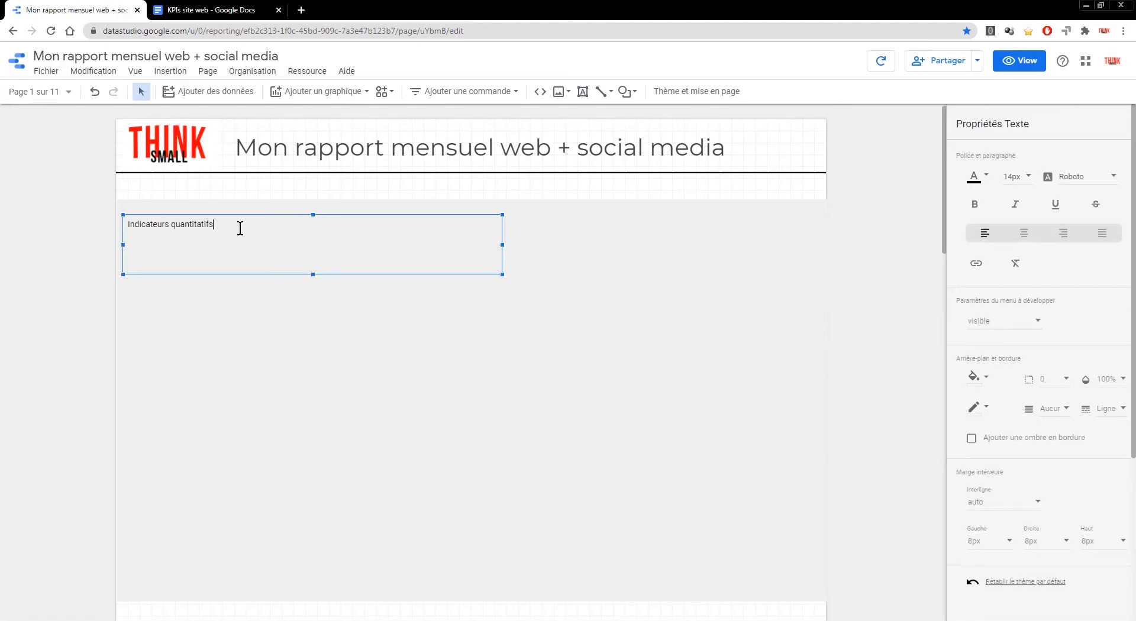
Step: Format the "Indicateurs quantitatifs" heading as 20px bold Montserrat
left_click_drag(240, 228, 96, 228)
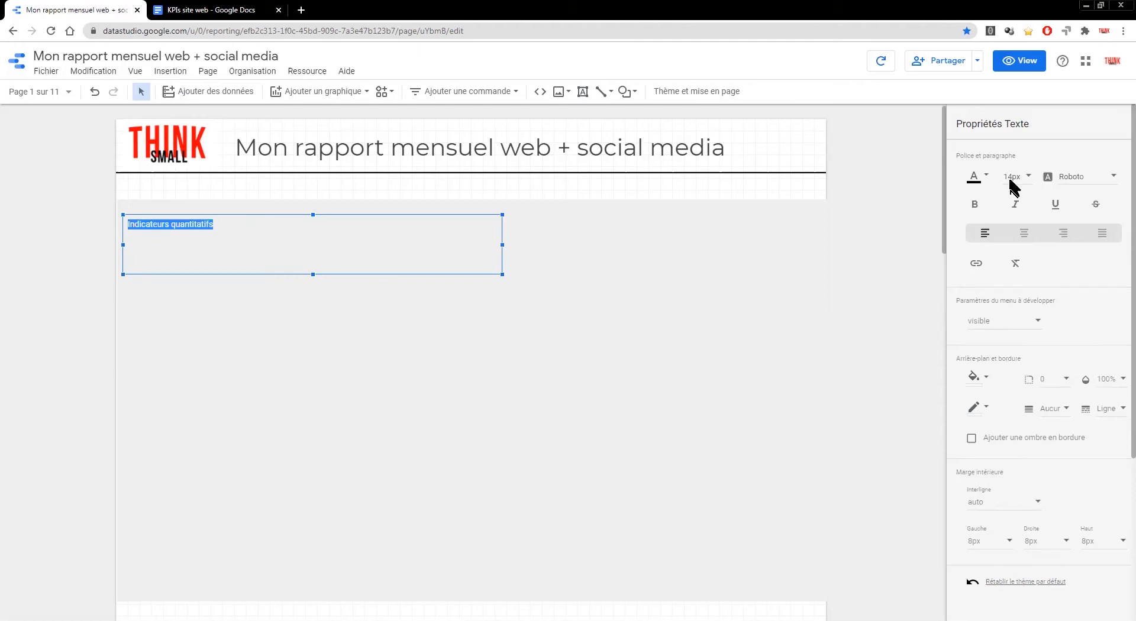
left_click(1028, 179)
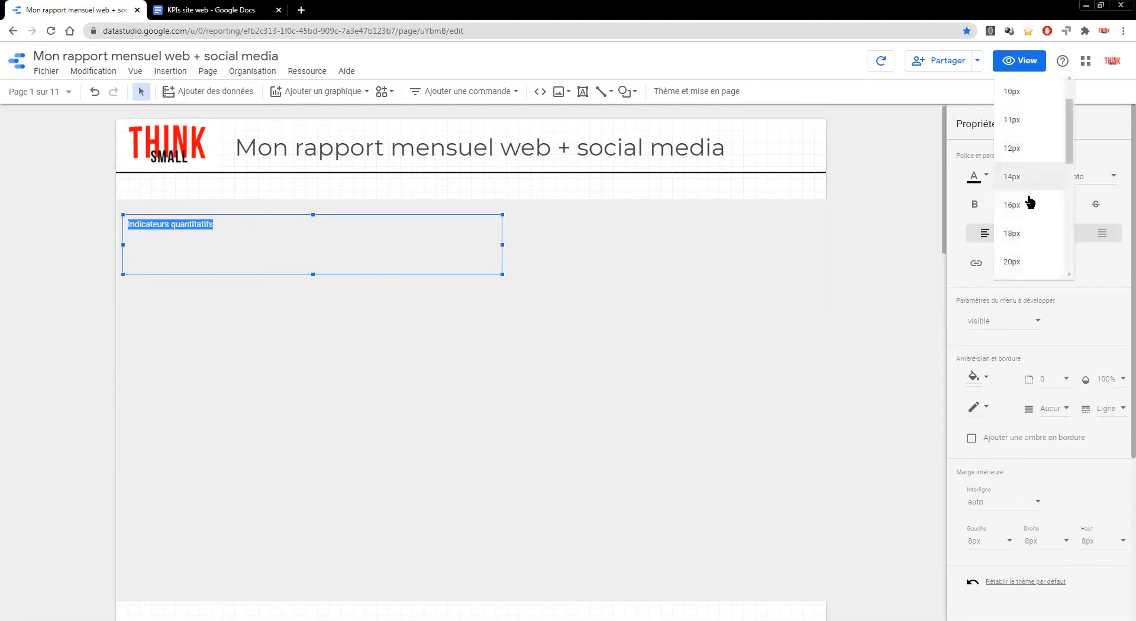
left_click(1029, 264)
left_click(1080, 179)
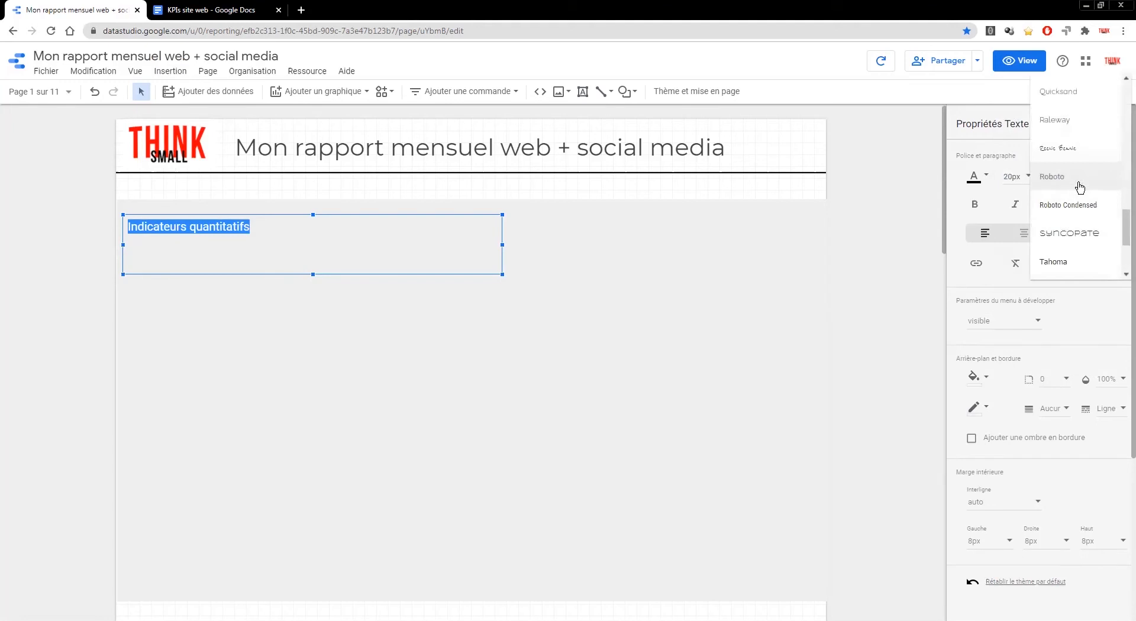
scroll(1074, 201, "up", 3)
scroll(1068, 155, "up", 4)
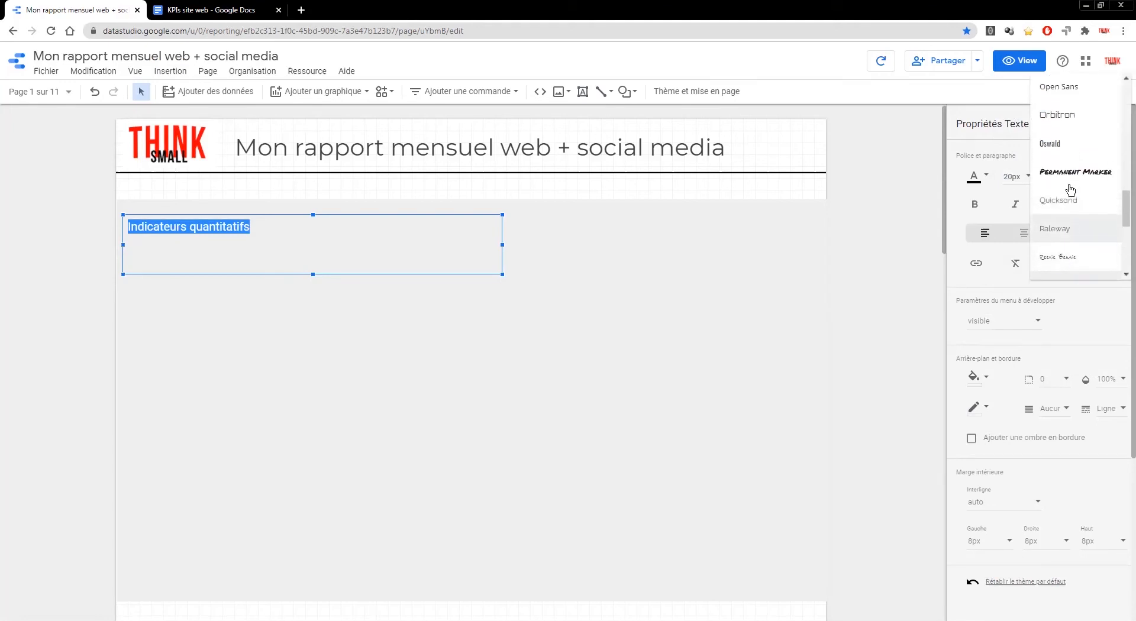
left_click(1054, 100)
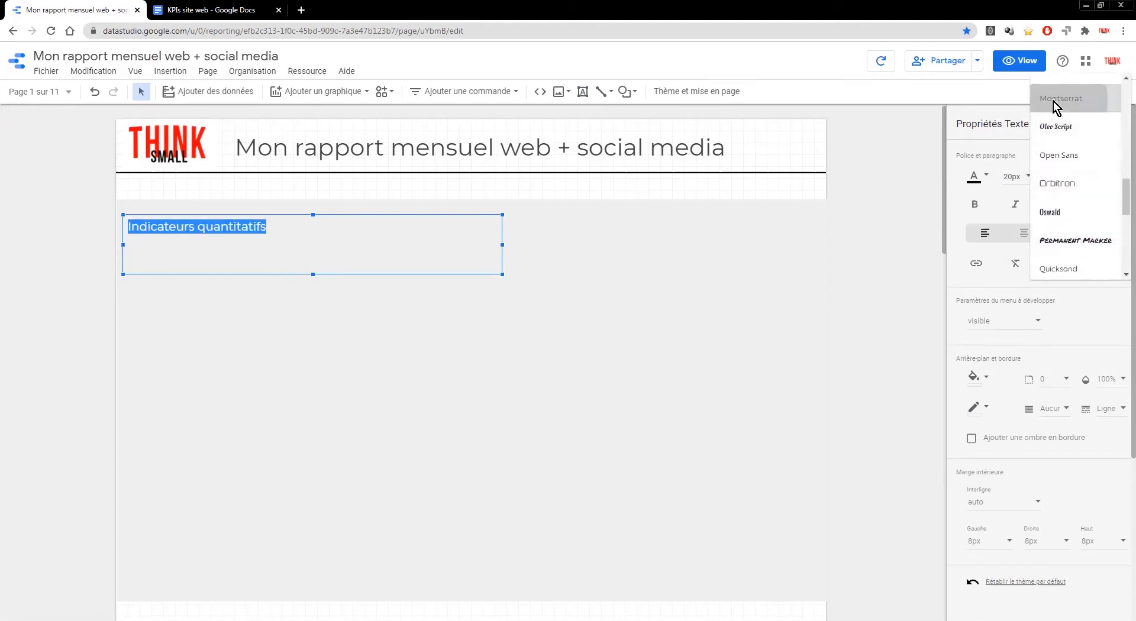
left_click(974, 205)
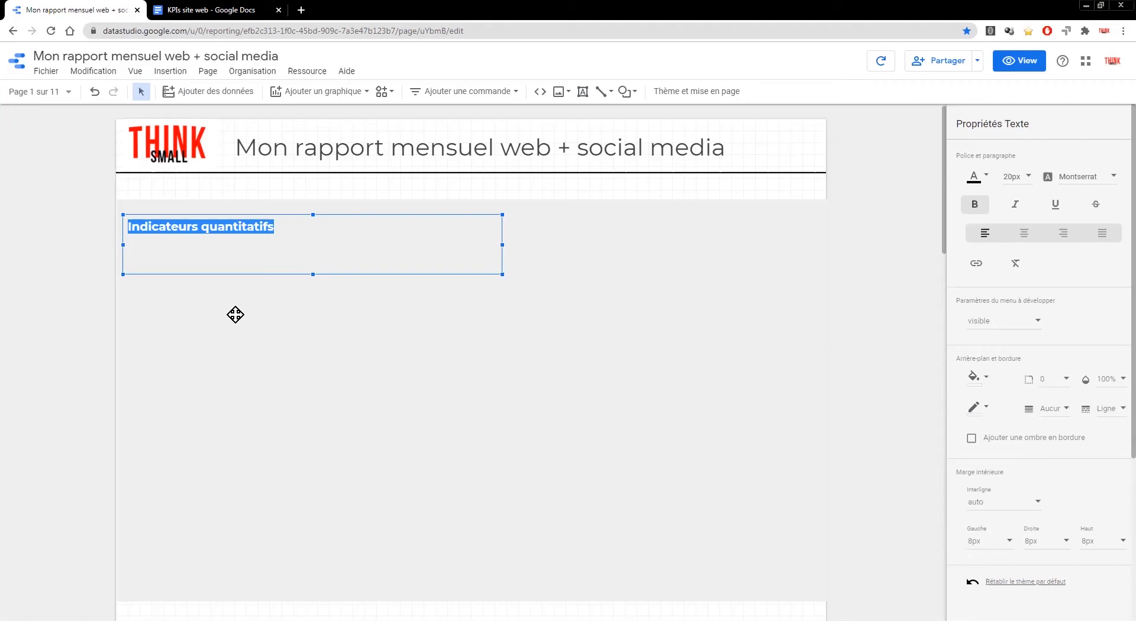
left_click(82, 306)
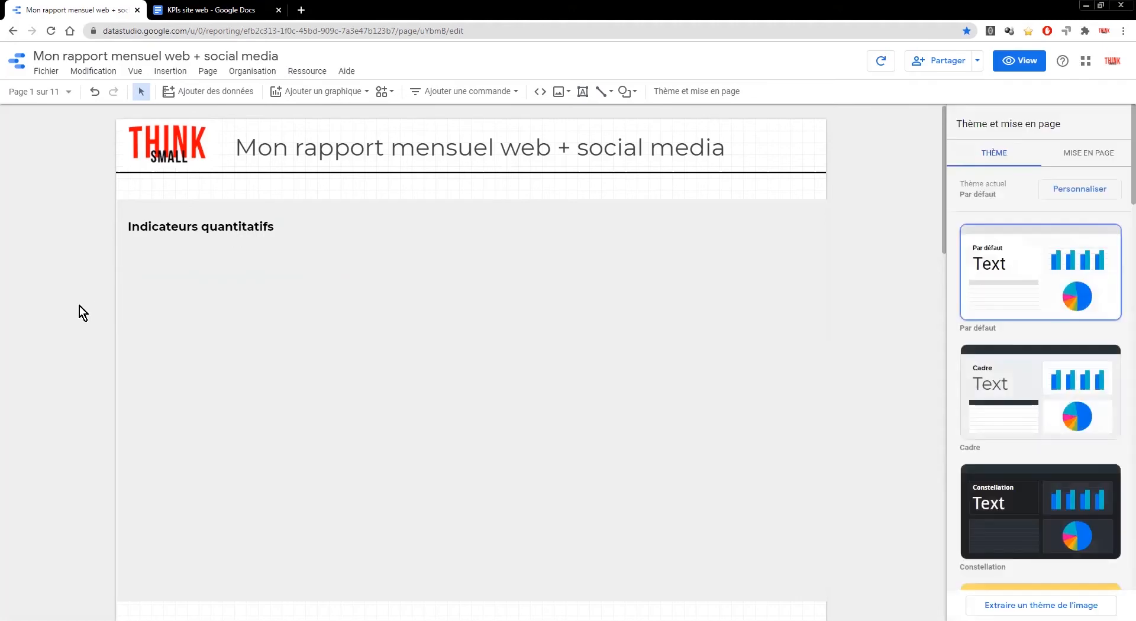
Step: Copy and paste the "Indicateurs quantitatifs" text box and place the copy just beneath the original
left_click(181, 226)
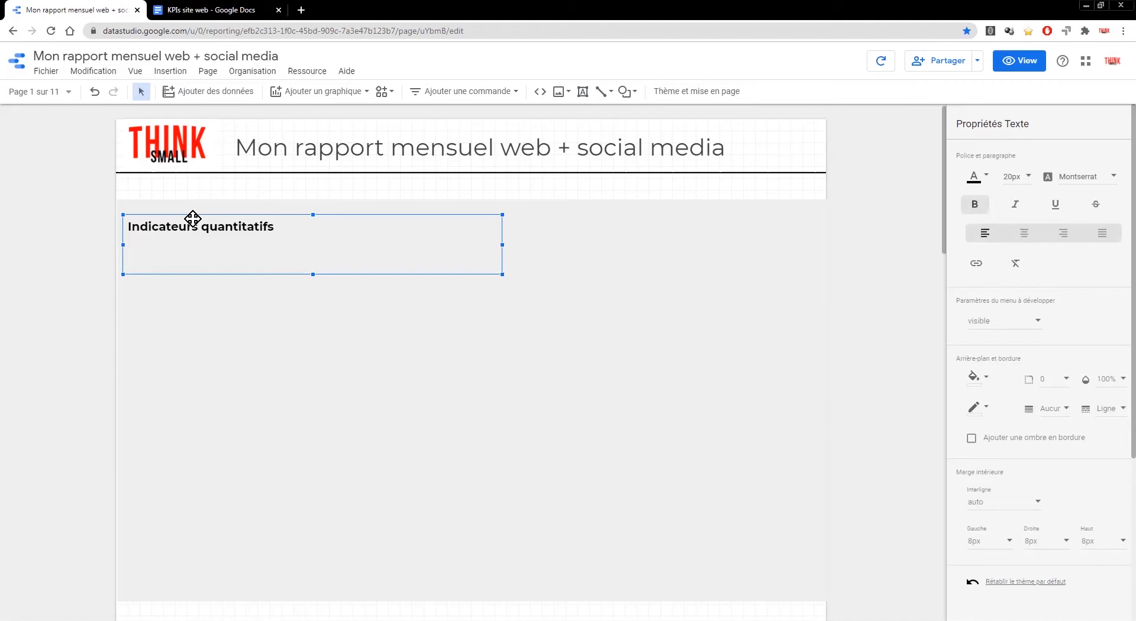
right_click(193, 219)
left_click(236, 284)
right_click(216, 320)
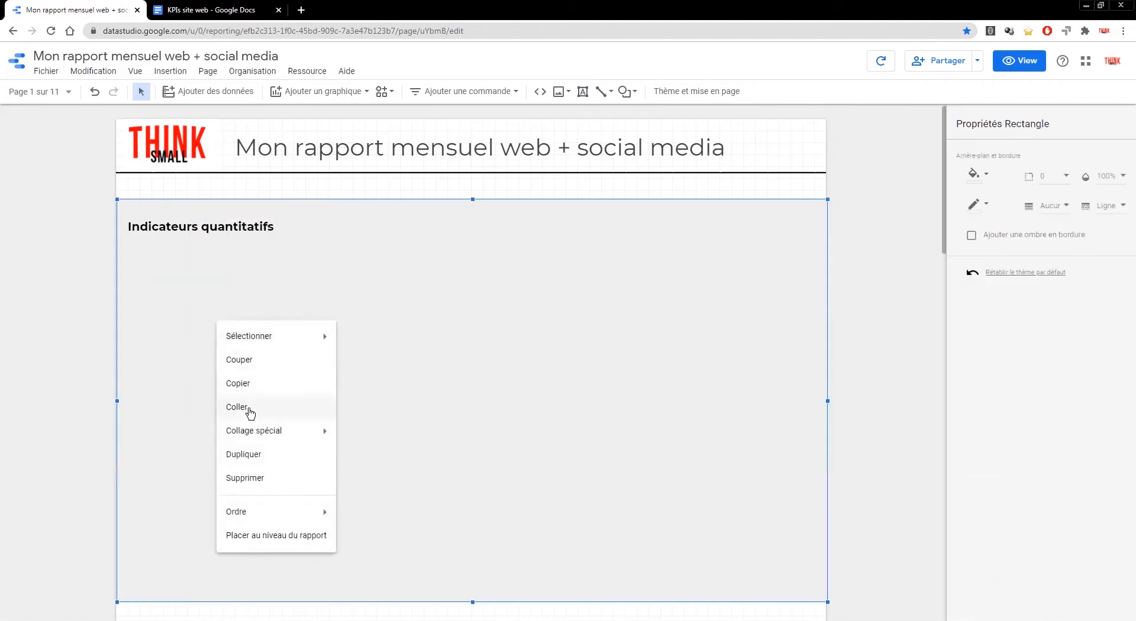
left_click(248, 409)
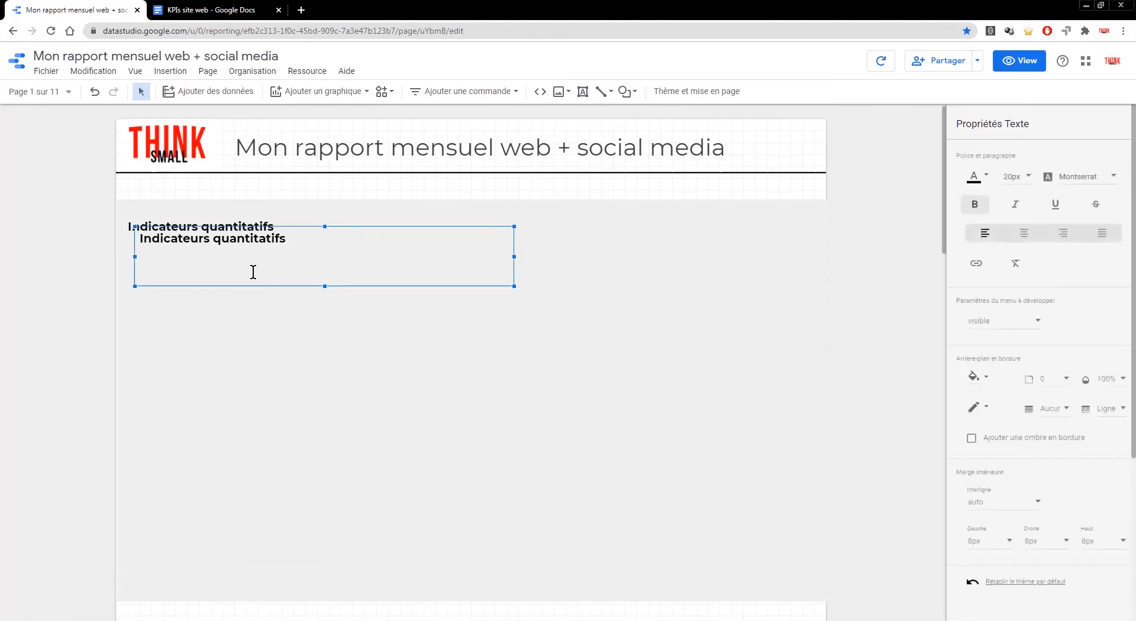
left_click_drag(260, 249, 253, 272)
key("Left")
key("Right")
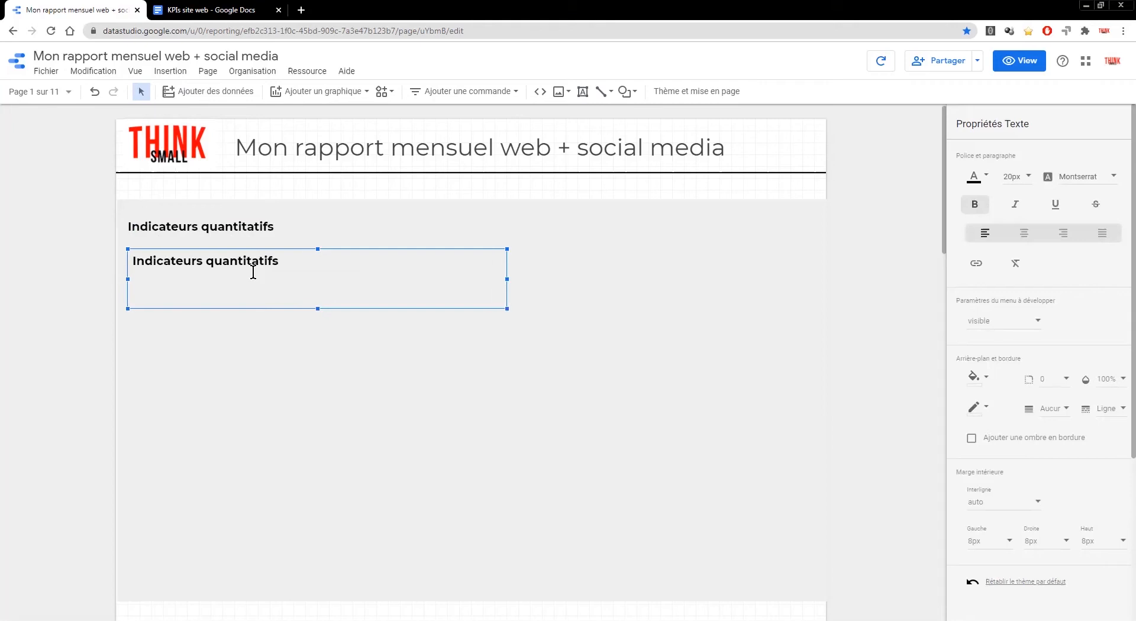
Step: Replace the text in the copied heading box with "Visiteurs par jours"
left_click_drag(284, 261, 46, 247)
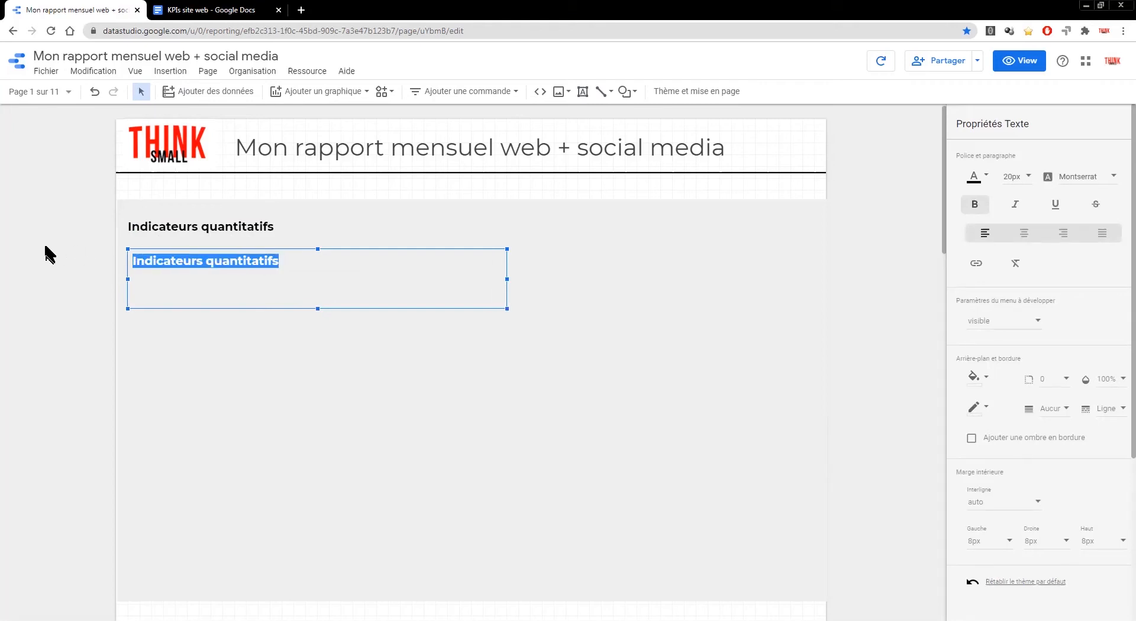
type("Visiteurs par jours")
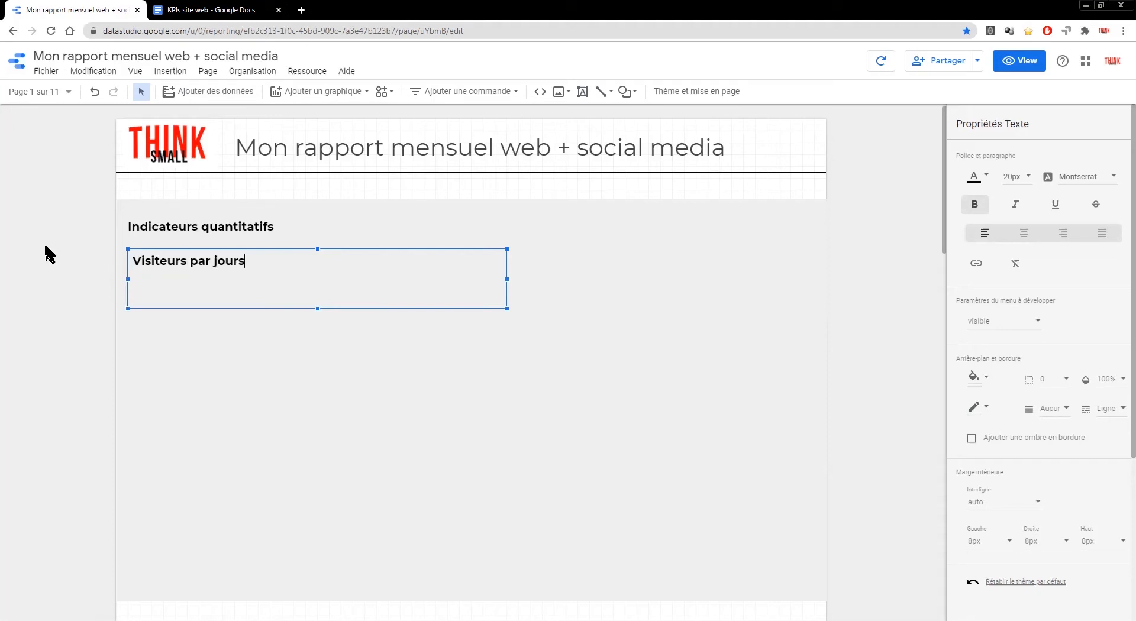
Step: Format the "Visiteurs par jours" label at 16px without bold and shrink its text box to fit the words
left_click_drag(257, 255, 54, 251)
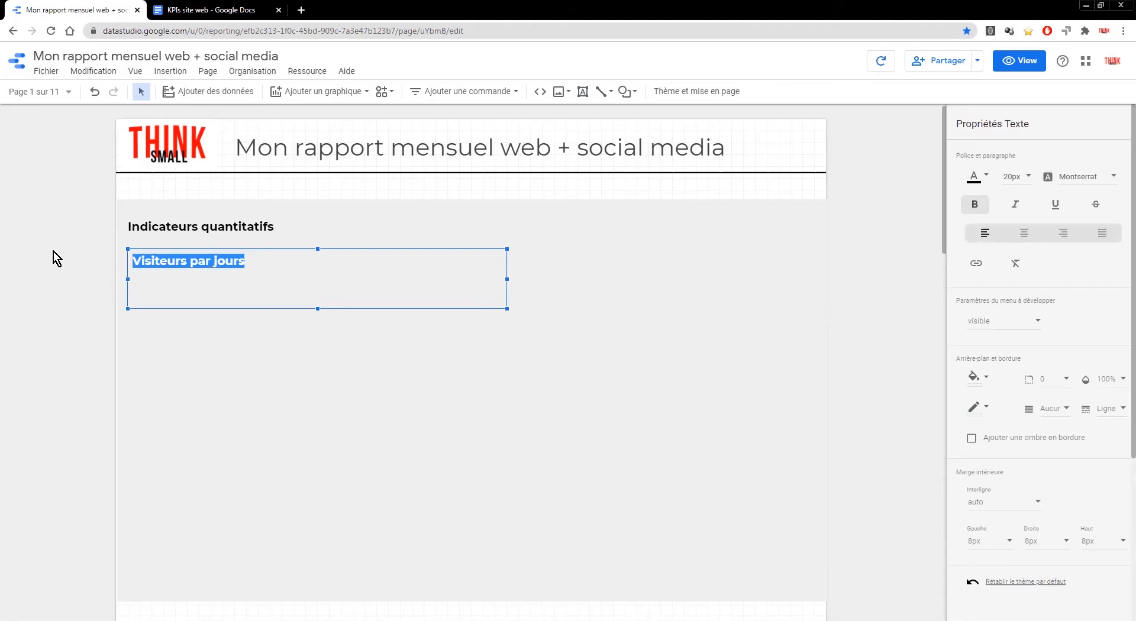
left_click(1019, 178)
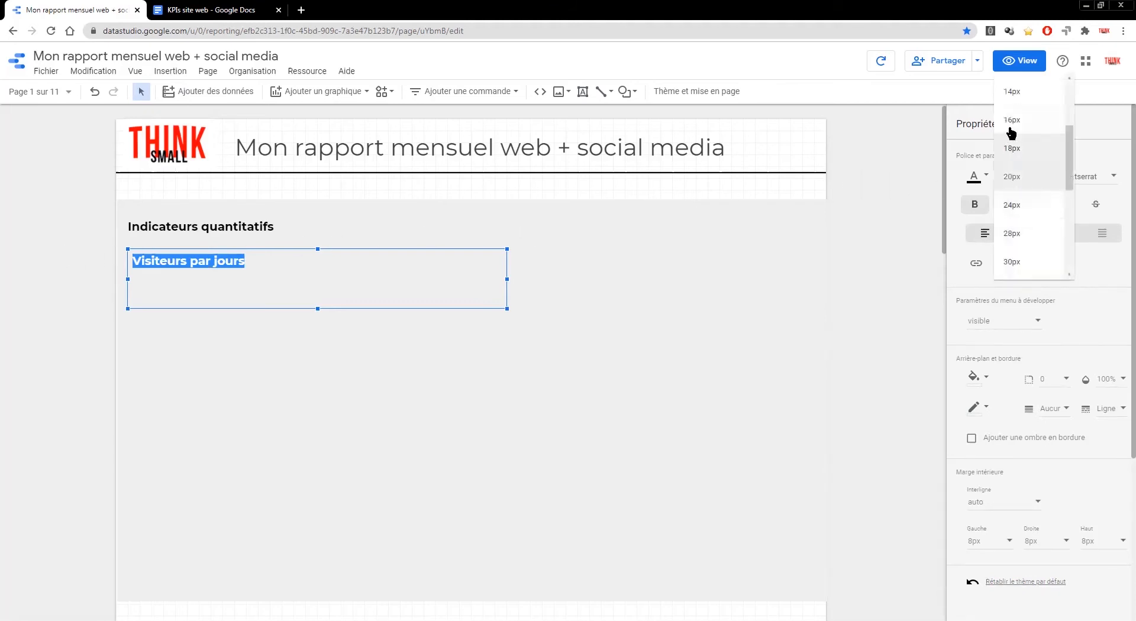
left_click(1009, 120)
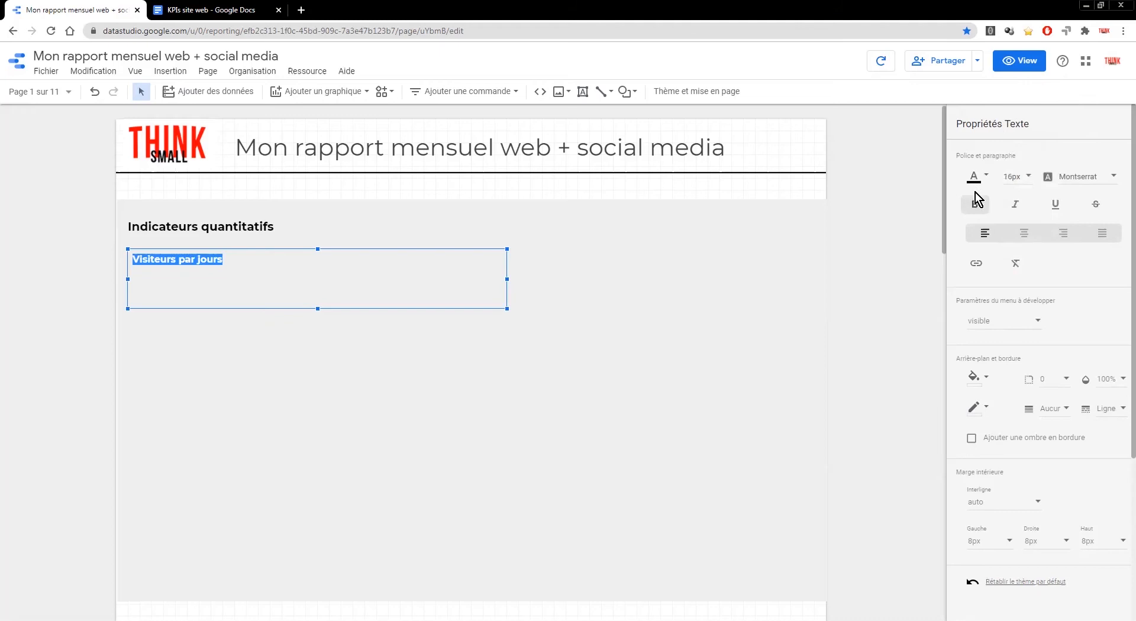
left_click(975, 203)
left_click_drag(506, 308, 247, 282)
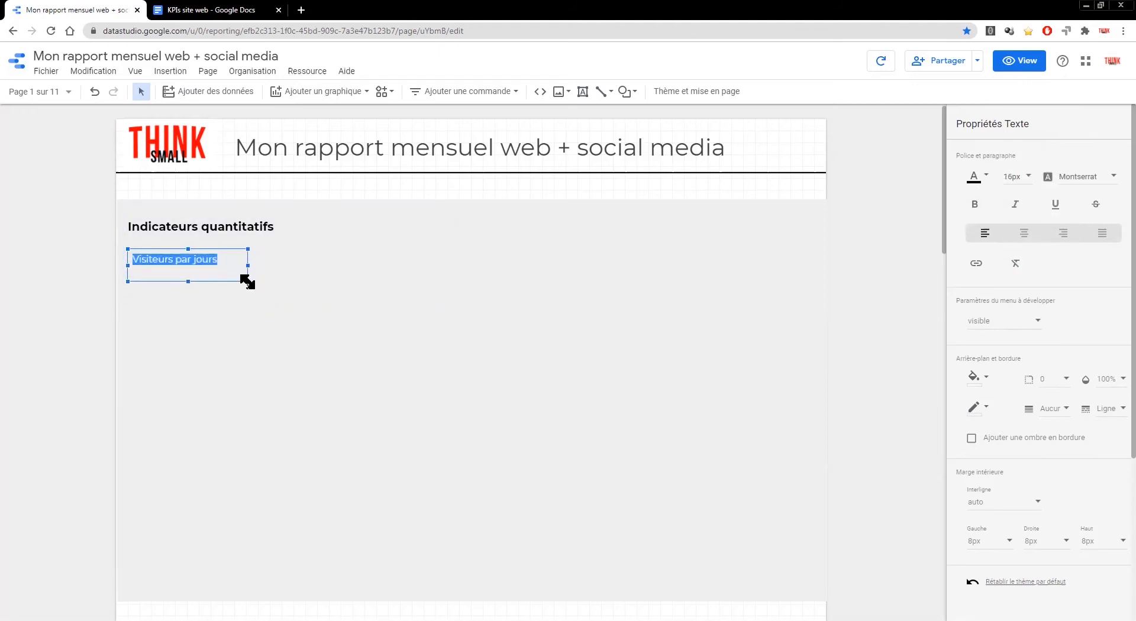
left_click(247, 305)
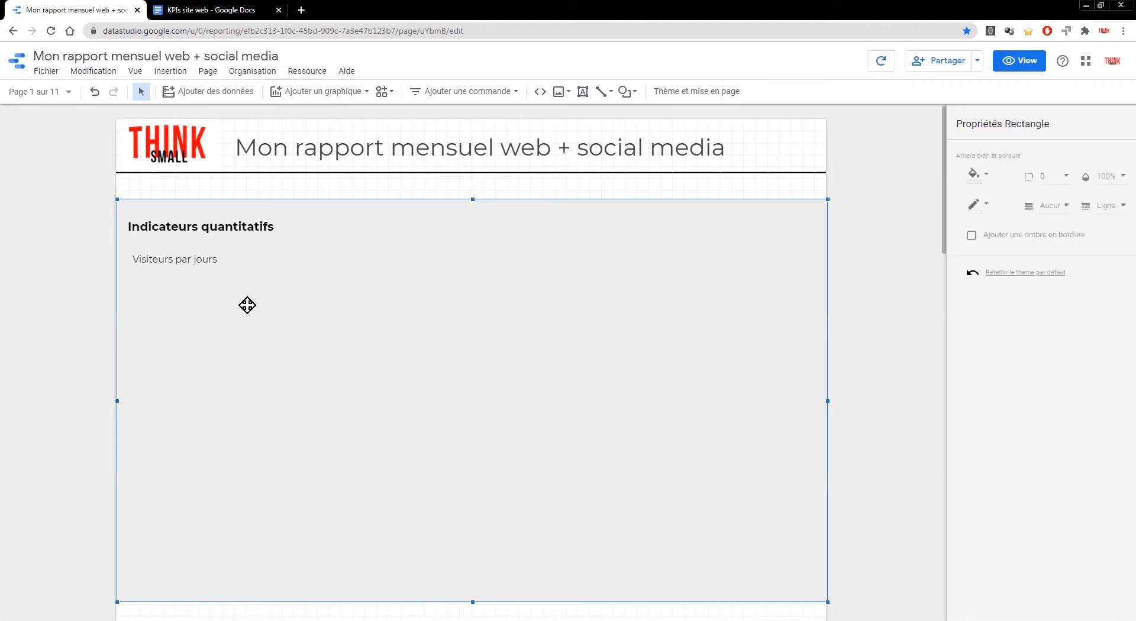
Step: Duplicate the "Visiteurs par jours" text box and place the copy on the same row in the right part of the grey rectangle
left_click(191, 259)
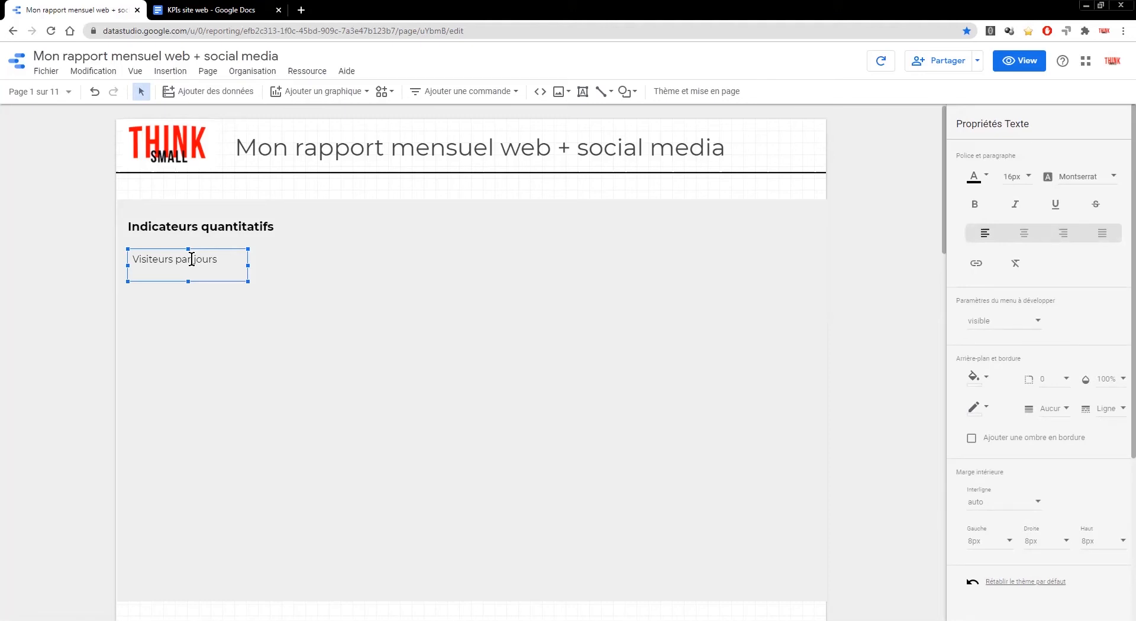
key("ctrl+d")
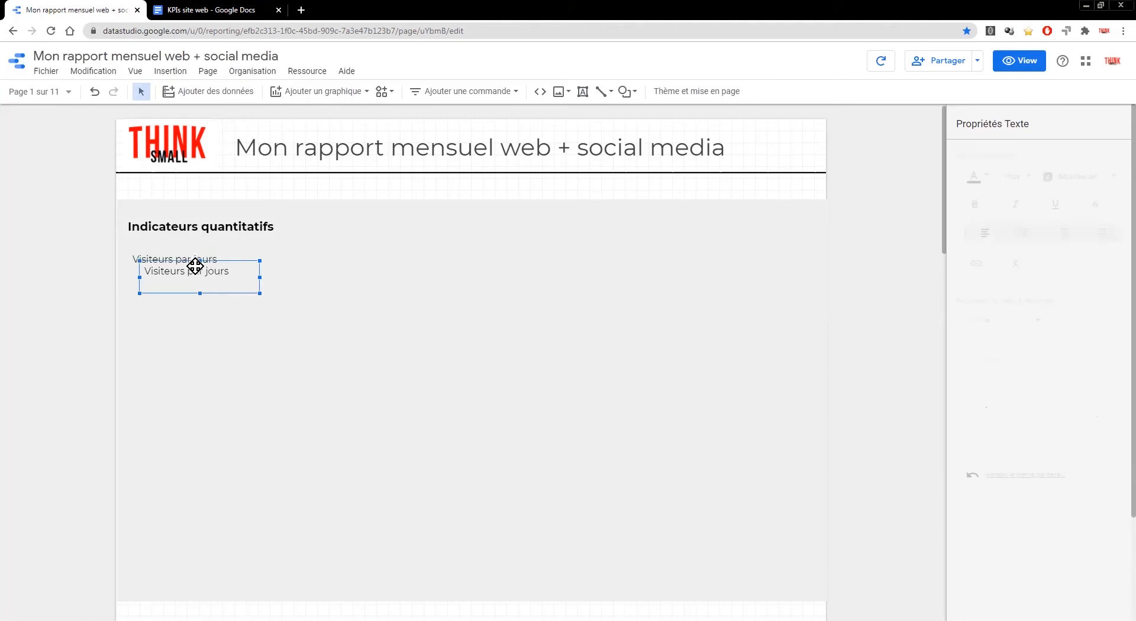
key("Right")
key("Right")
key("Right")
key("Right")
key("Right")
key("Right")
key("Right")
key("Right")
key("Right")
key("Right")
key("Right")
key("Right")
key("Up")
key("Up")
key("Down")
key("Right")
key("Right")
key("Right")
key("Right")
key("Right")
key("Right")
key("Right")
key("Right")
key("Right")
key("Right")
key("Right")
key("Right")
key("Right")
key("Right")
key("Right")
key("Right")
key("Right")
key("Right")
key("Right")
key("Right")
key("Right")
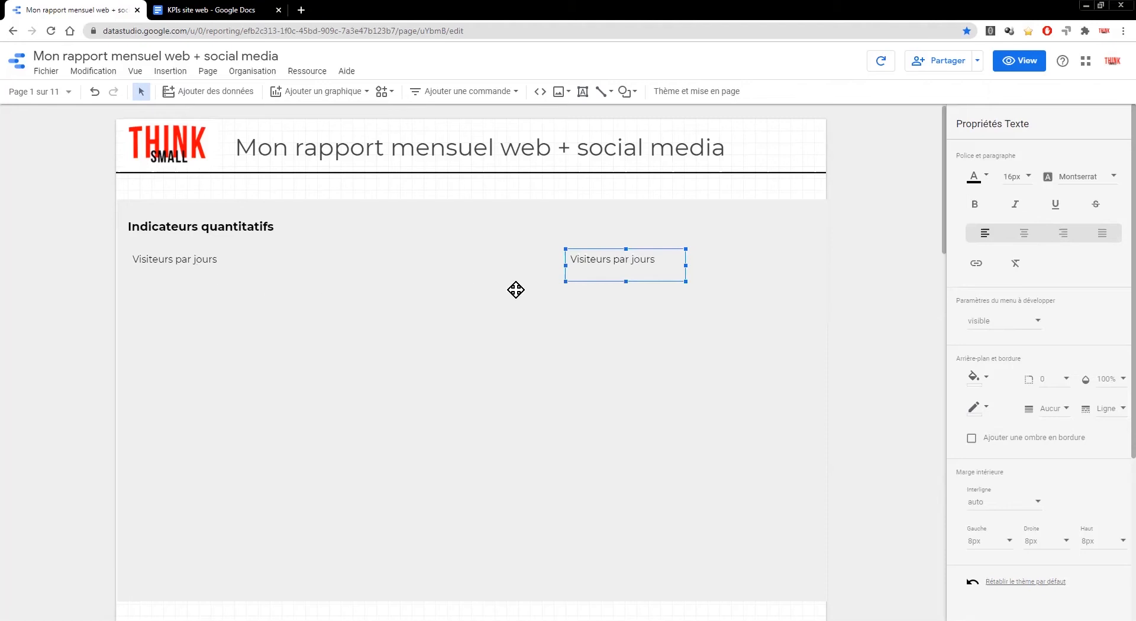
Step: Change the text of the right-hand copy to "Sessions"
triple_click(614, 260)
type("Sessions")
left_click(520, 279)
Step: Paste another copy of the "Visiteurs par jours" text box and place it beneath the "Sessions" label, leaving a gap between them
key("ctrl+v")
key("Down")
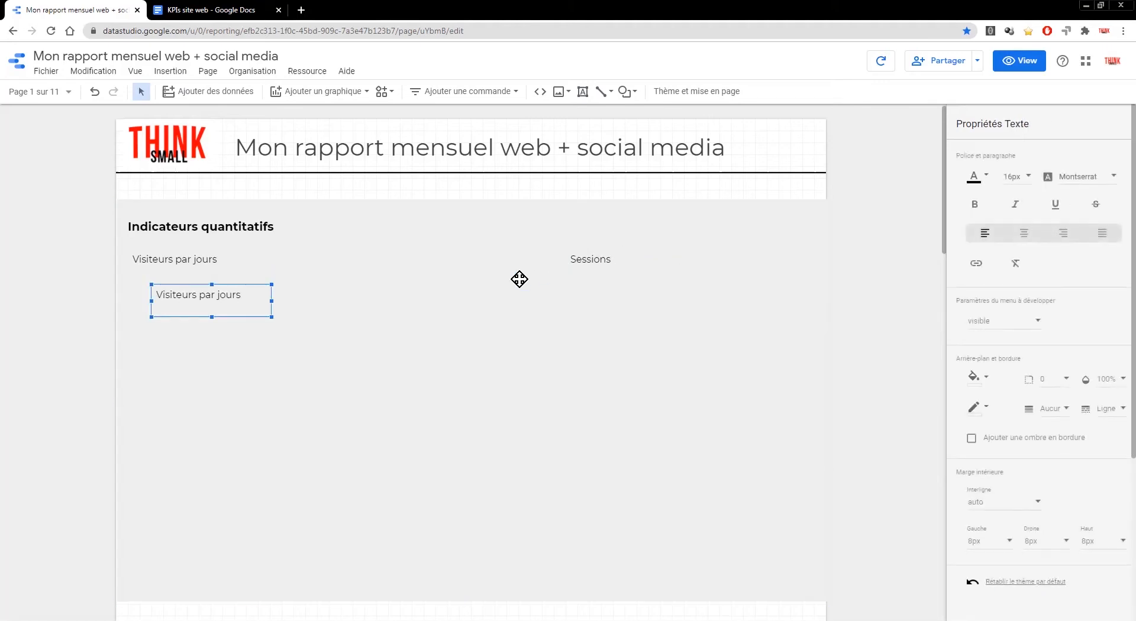
key("Down")
key("Down")
key("Down")
key("Right")
key("Right")
key("Right")
key("Right")
key("Right")
key("Right")
key("Right")
key("Right")
key("Right")
key("Right")
key("Right")
key("Right")
key("Right")
key("Right")
key("Right")
key("Right")
key("Right")
key("Right")
key("Right")
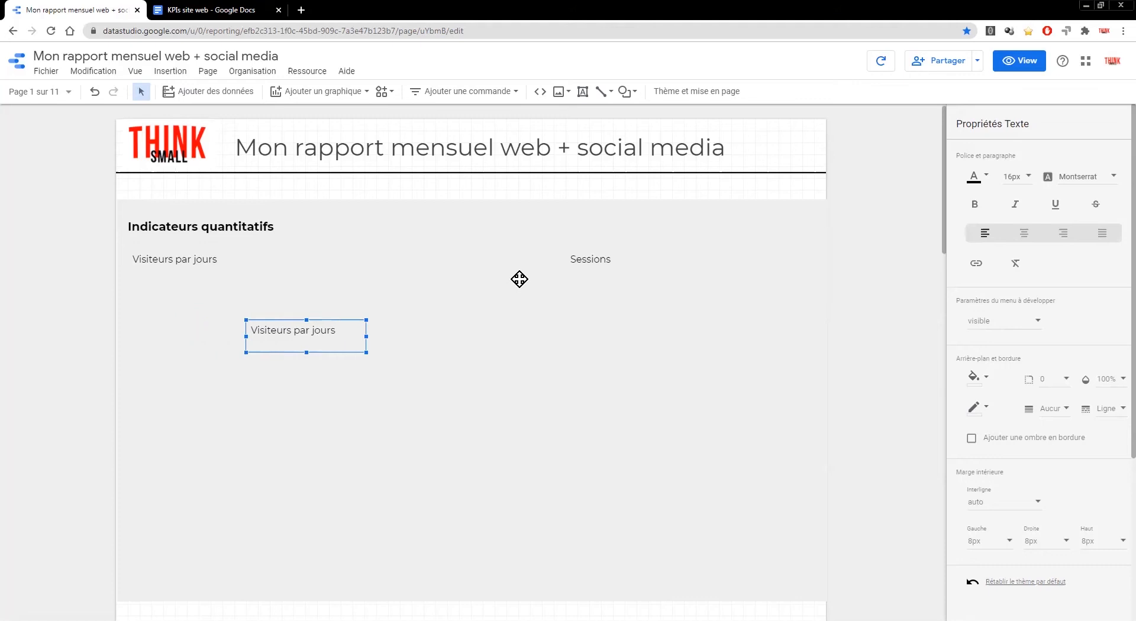
key("Right")
key("Right")
key("Right")
key("Down")
key("Right")
key("Right")
key("Right")
key("Right")
key("Right")
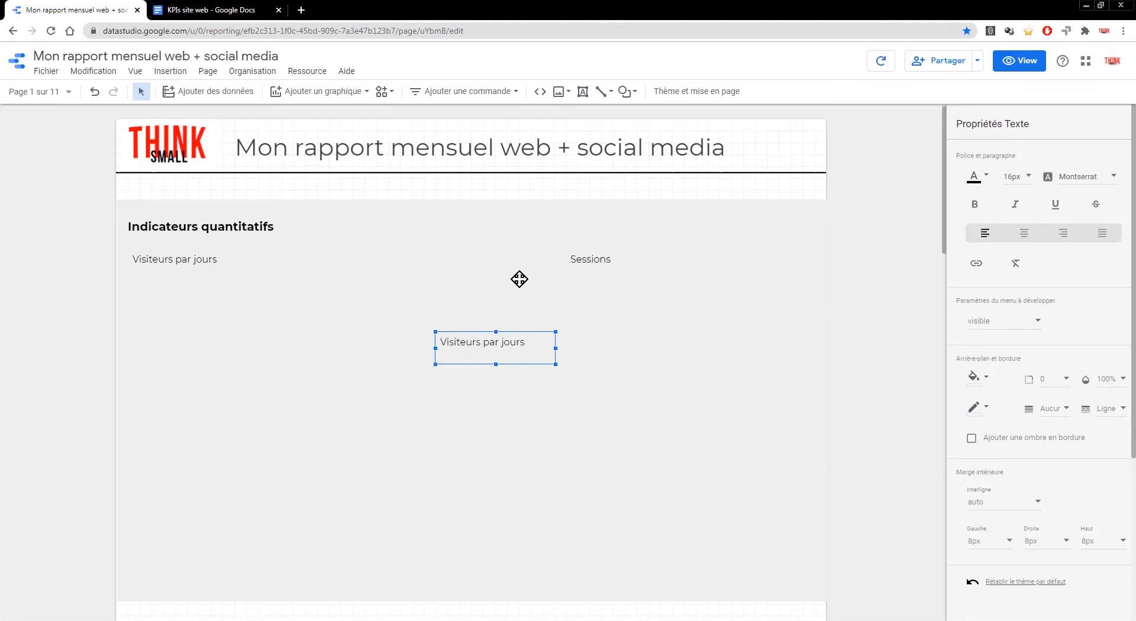
key("Right")
key("Right")
key("Right")
key("Right")
key("Right")
key("Right")
key("Right")
key("Right")
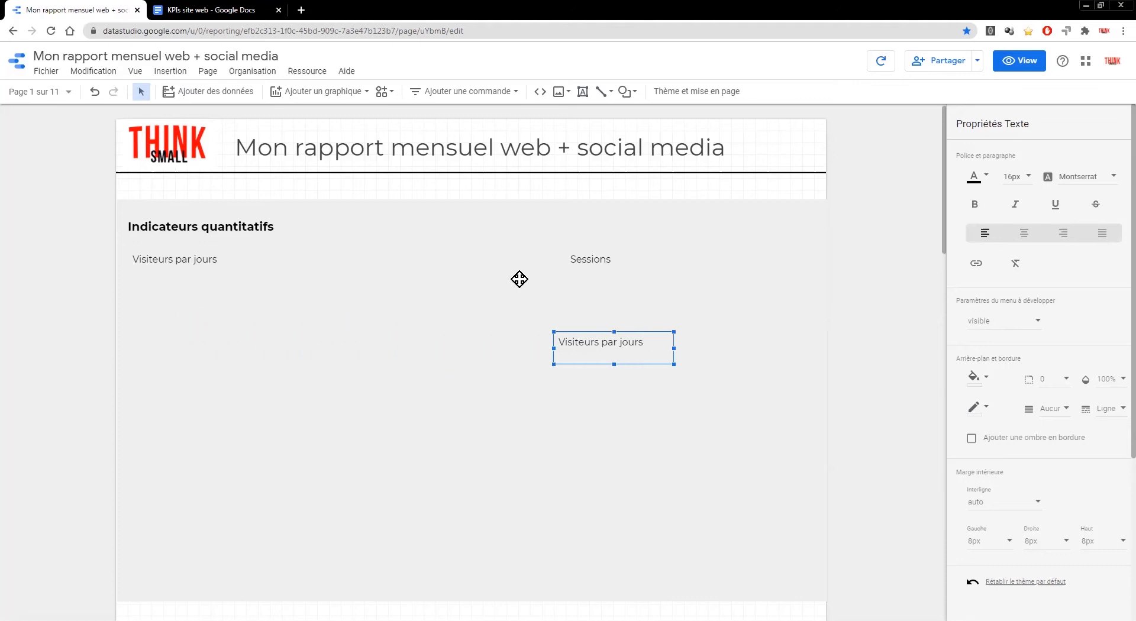
Step: Change the text of the copy beneath "Sessions" to "Pages vues"
double_click(661, 342)
type("Pages vues")
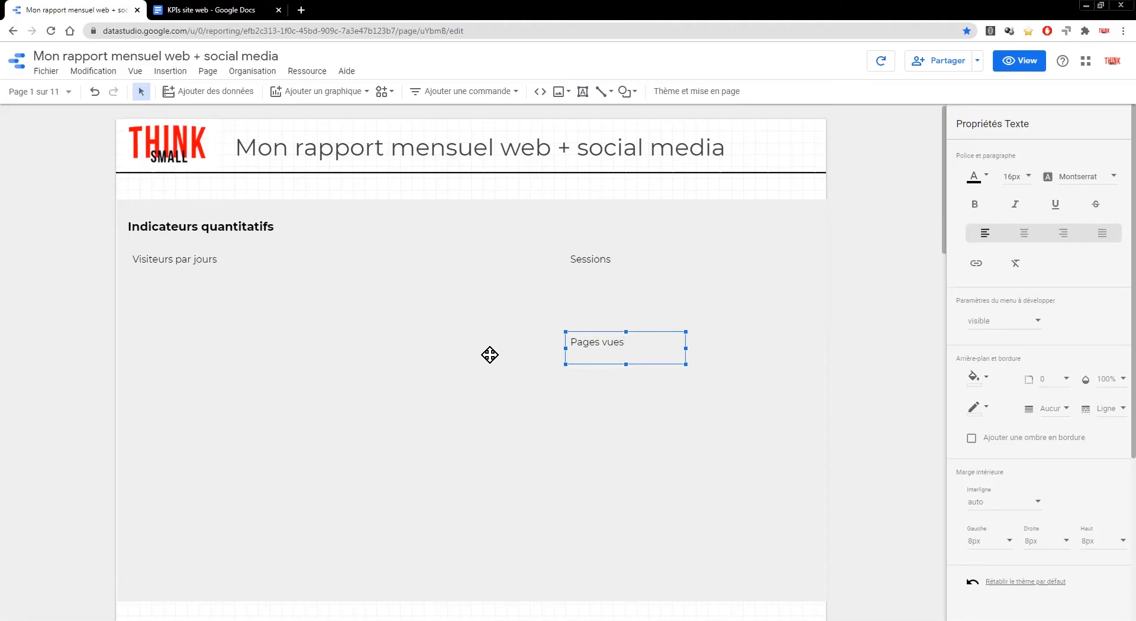
left_click(489, 355)
Step: Shorten the grey background rectangle by raising its lower edge, keeping some empty space below the "Pages vues" label
scroll(490, 355, "down", 2)
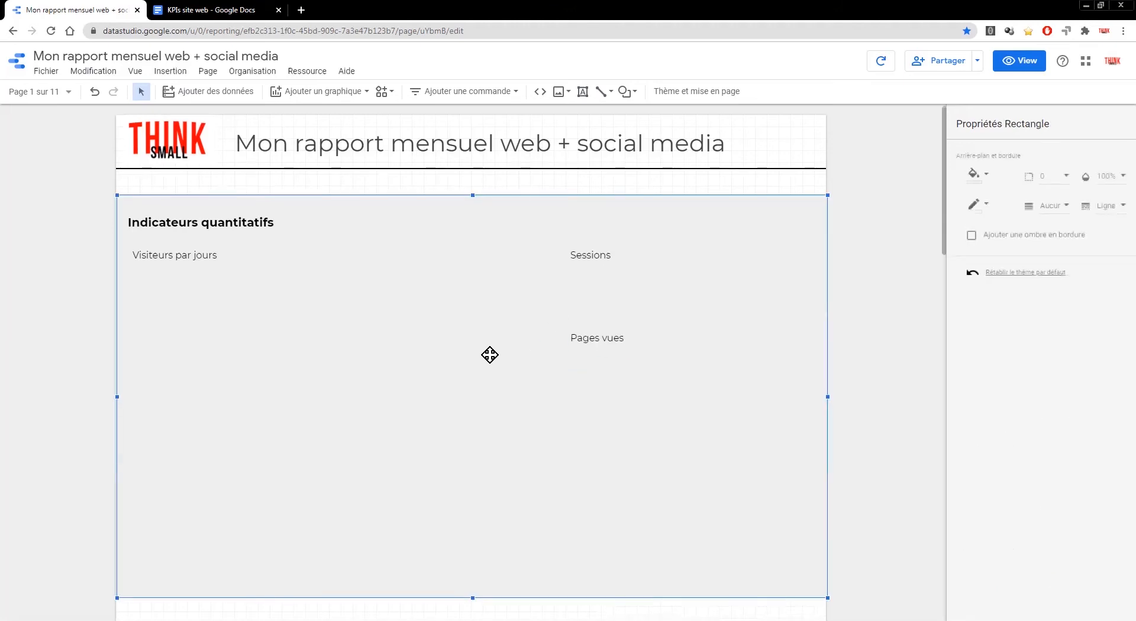
scroll(490, 355, "up", 1)
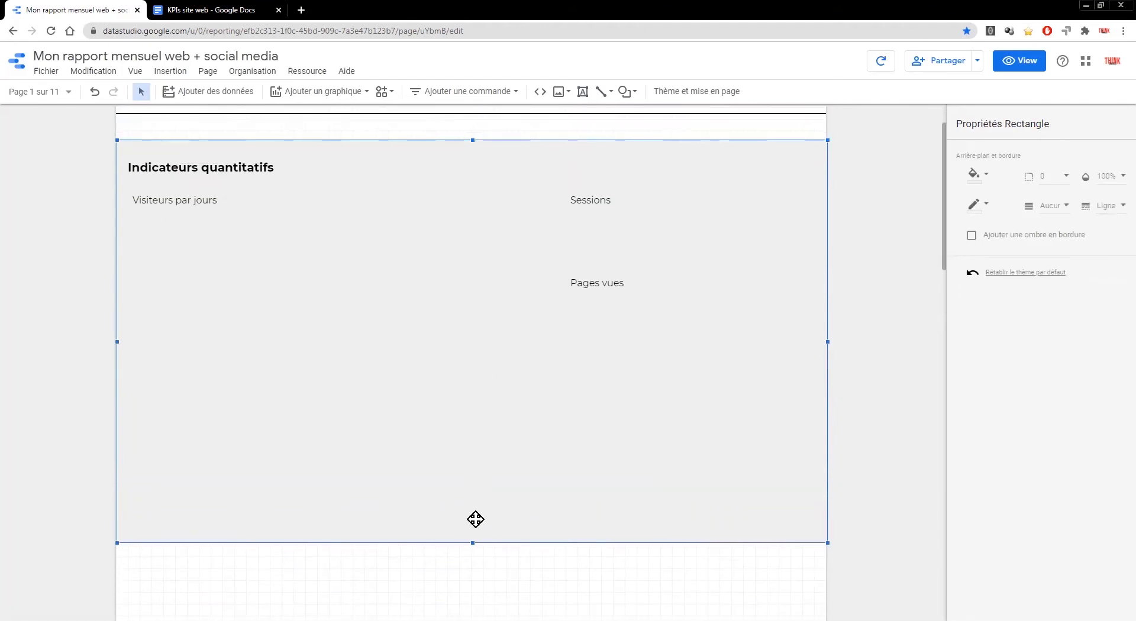
left_click_drag(472, 543, 481, 438)
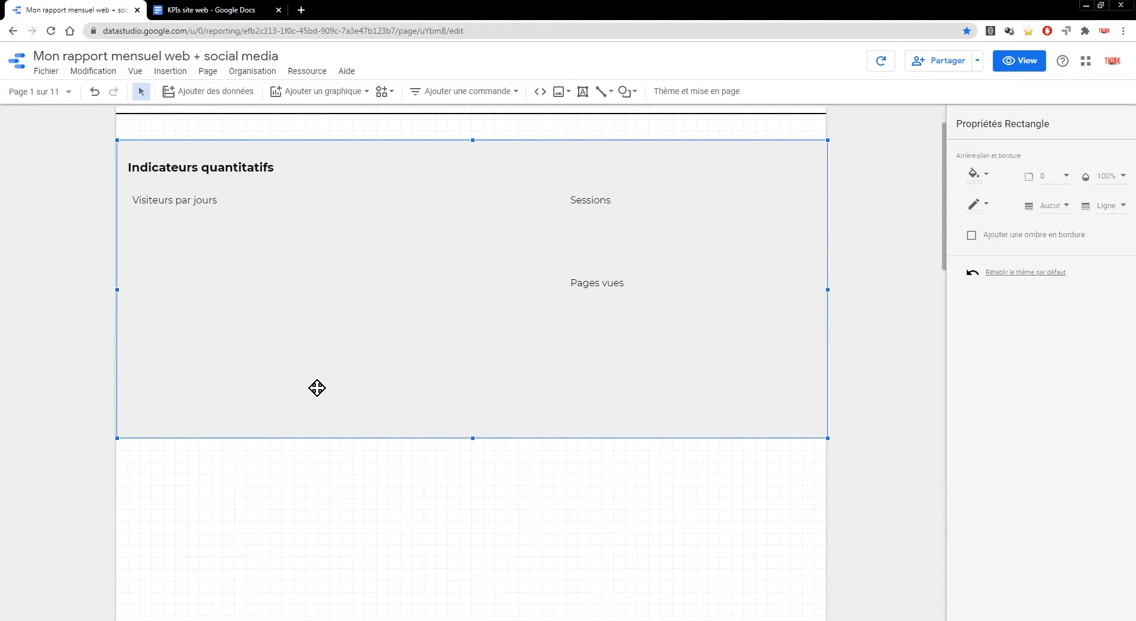
Step: Duplicate the grey rectangle, align the copy just below the original with a small gap, and fill it with a slightly darker light grey
key("ctrl+d")
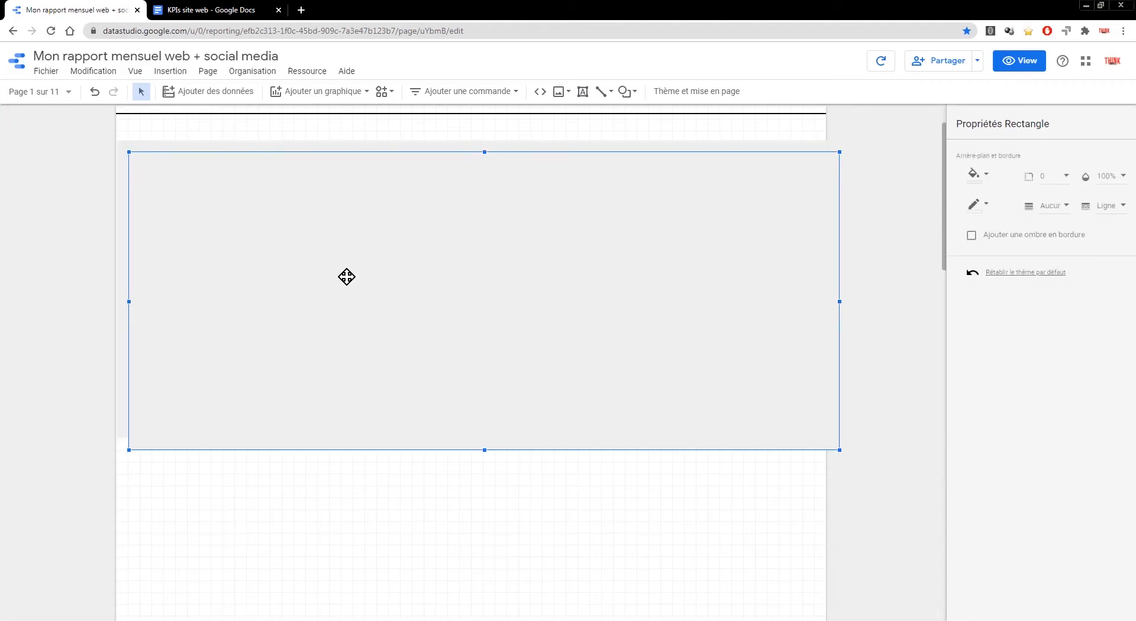
left_click_drag(347, 277, 335, 576)
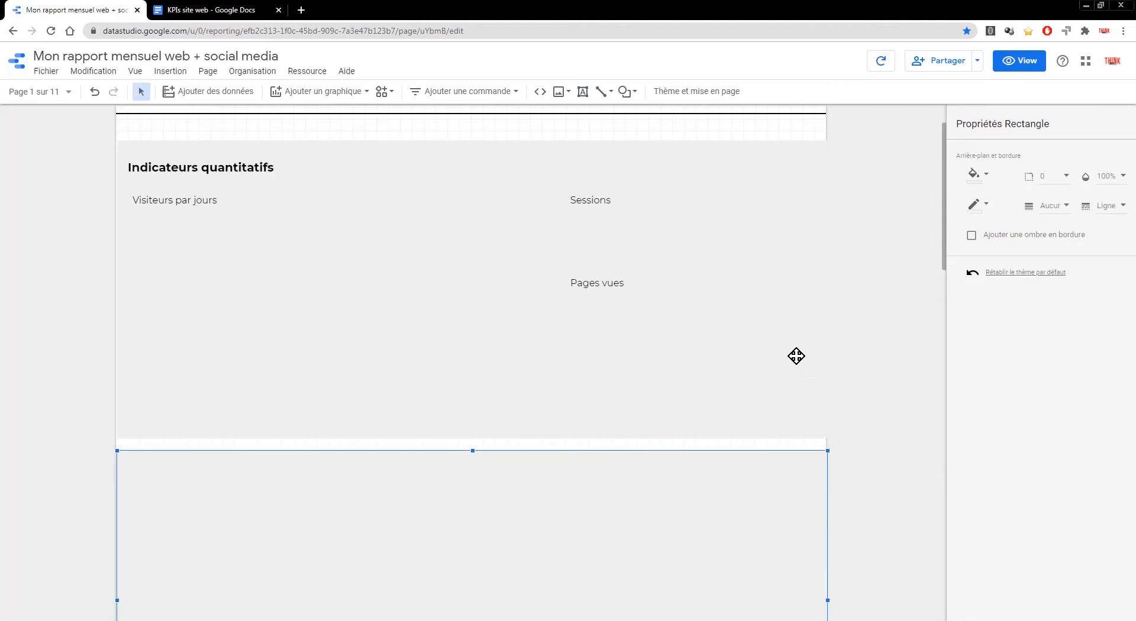
left_click(986, 177)
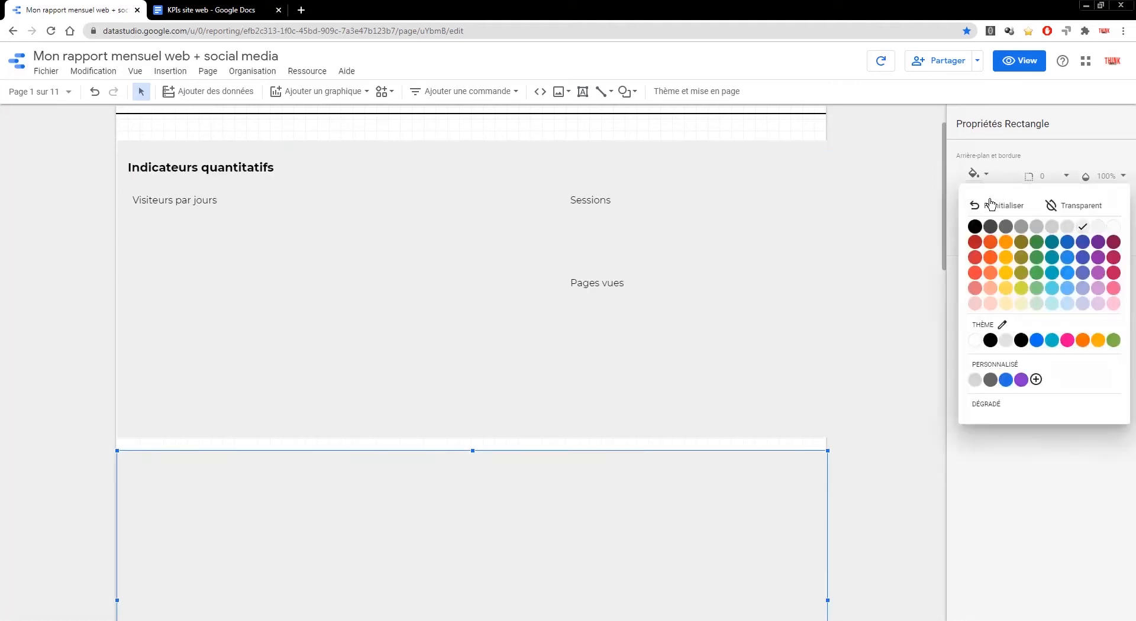
left_click(1068, 227)
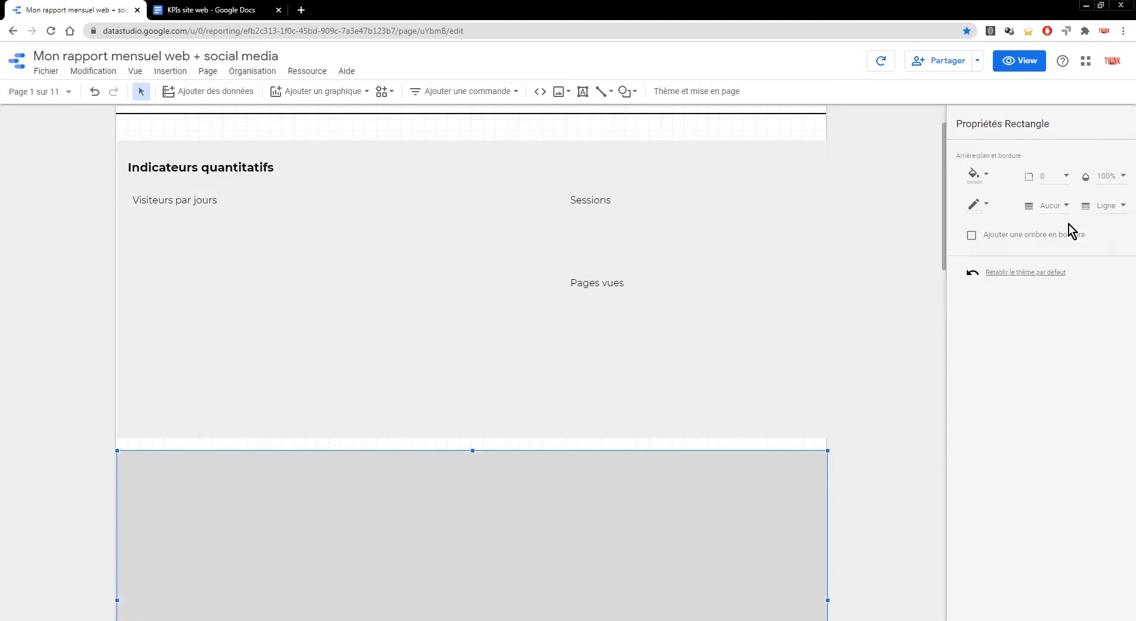
Step: Duplicate the "Indicateurs quantitatifs" heading into the upper-left of the darker rectangle and change its text to "Indicateurs qualitatifs"
left_click(228, 169)
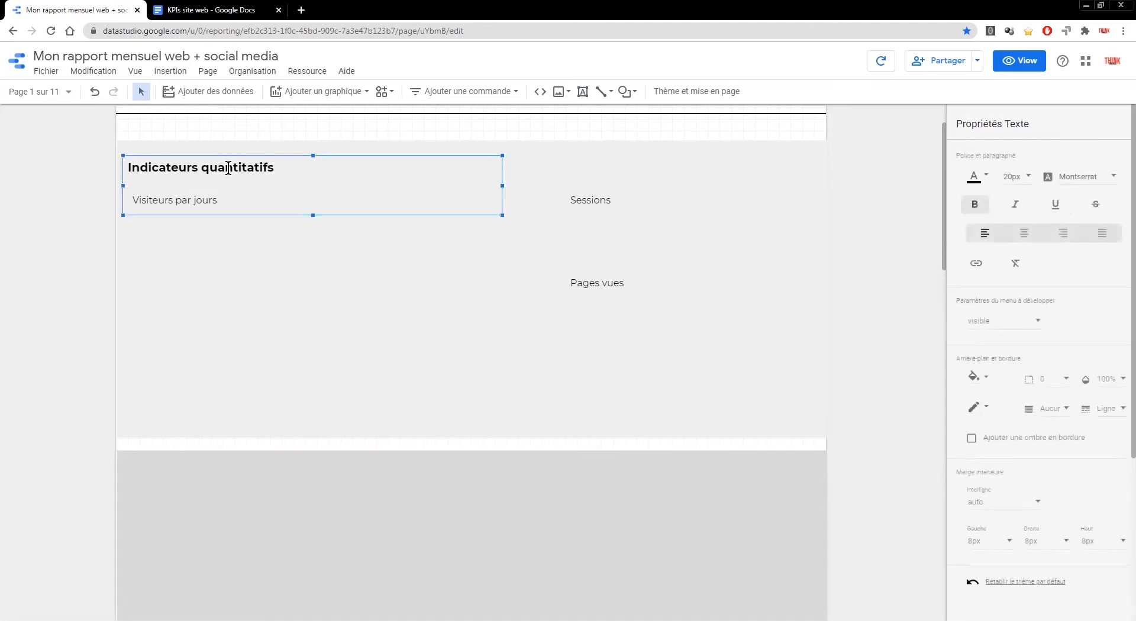
key("ctrl+d")
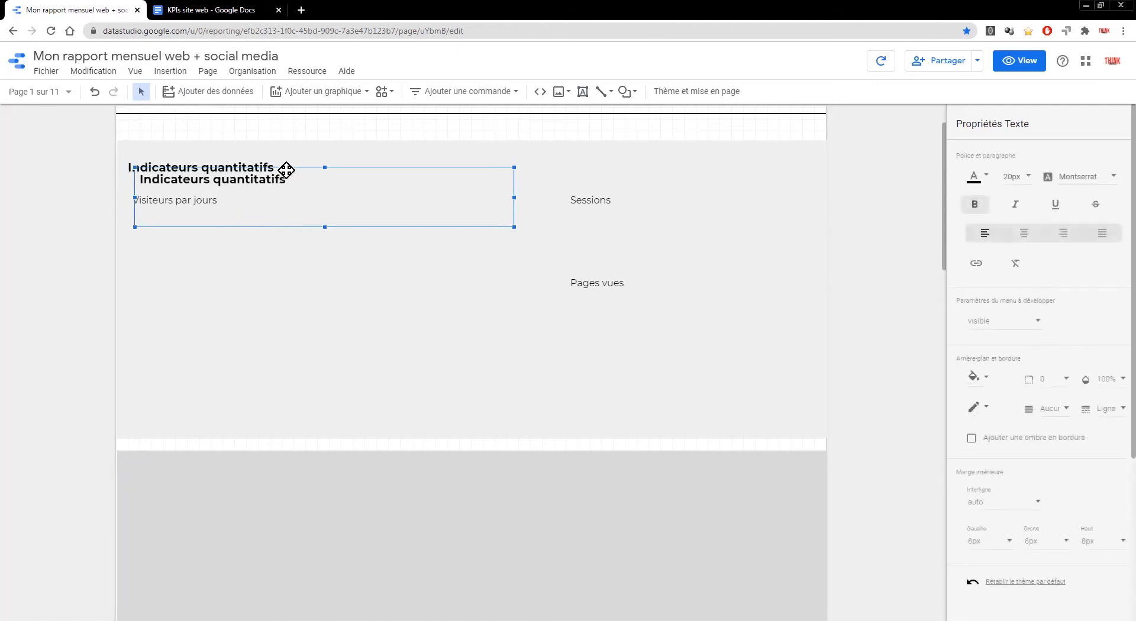
key("Down")
key("Down")
key("Down")
key("Down")
key("Down")
key("Down")
key("Down")
key("Down")
key("Down")
key("Down")
key("Down")
key("Down")
key("Down")
key("Down")
key("Down")
key("Down")
key("Down")
key("Down")
key("Down")
key("Down")
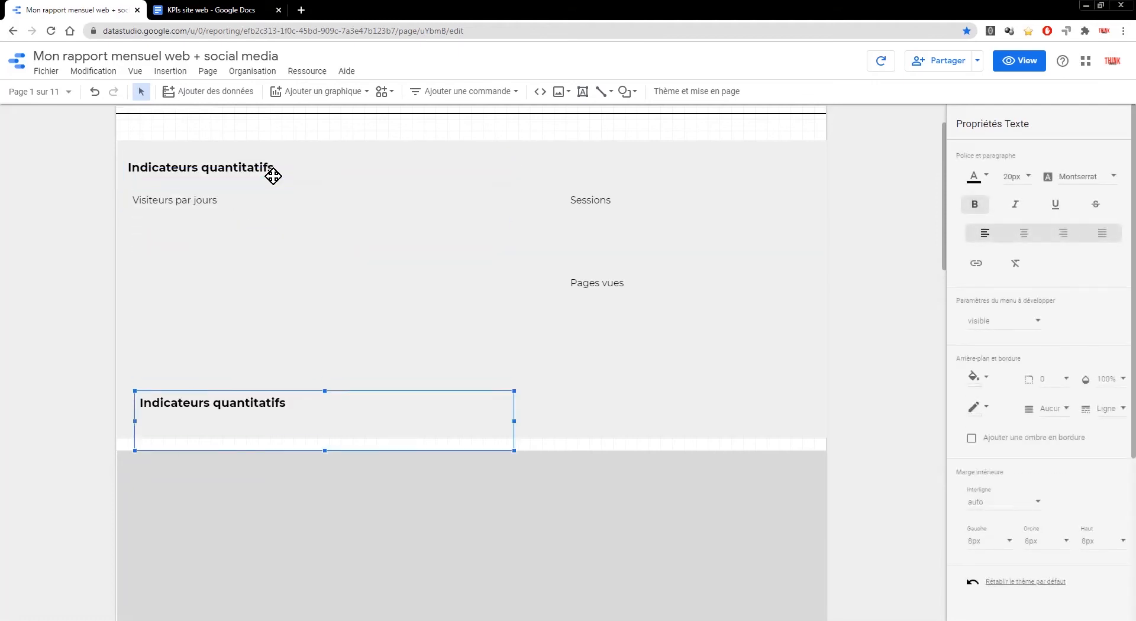
key("Up")
key("Up")
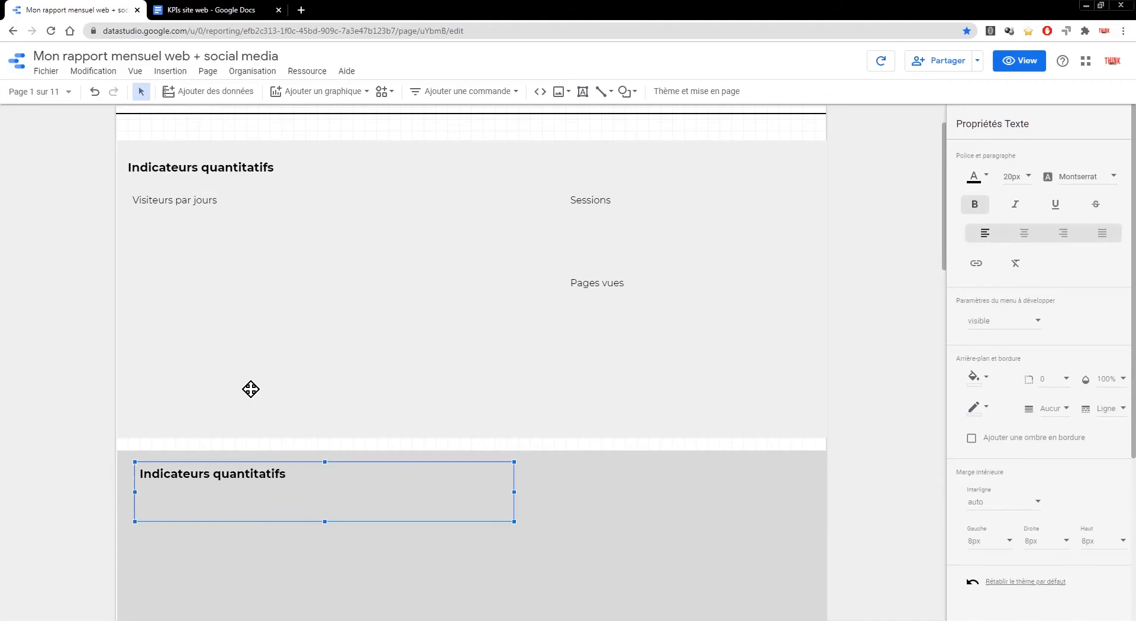
key("Left")
left_click_drag(230, 476, 298, 478)
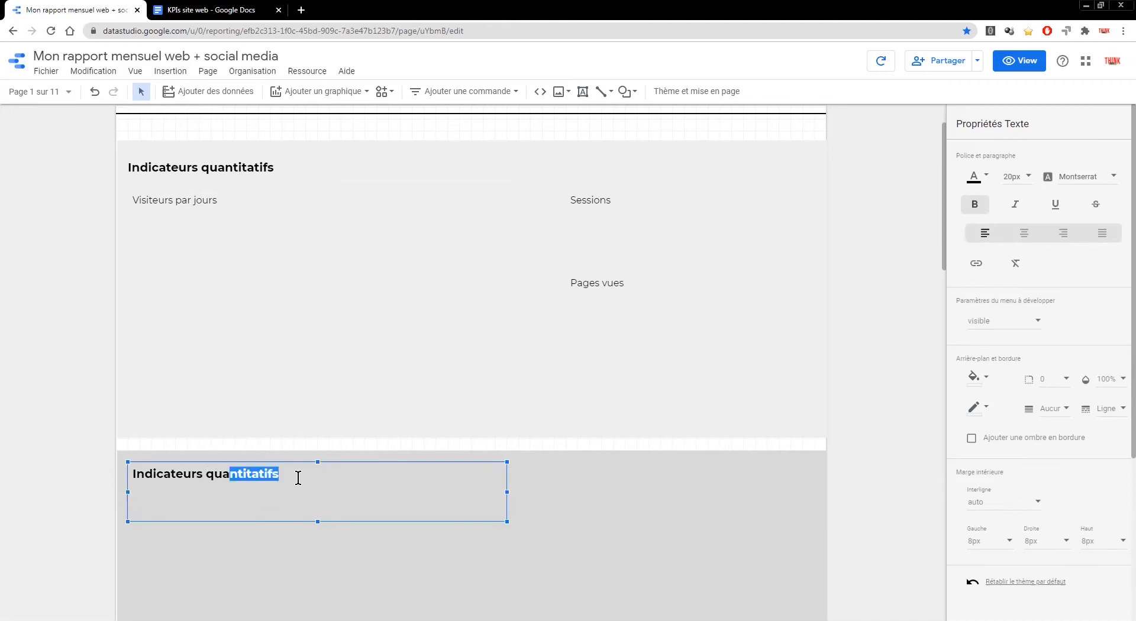
type("lit")
Step: Extend the darker grey rectangle's lower edge further down the page to make the qualitative section taller
scroll(298, 478, "down", 9)
scroll(451, 225, "up", 1)
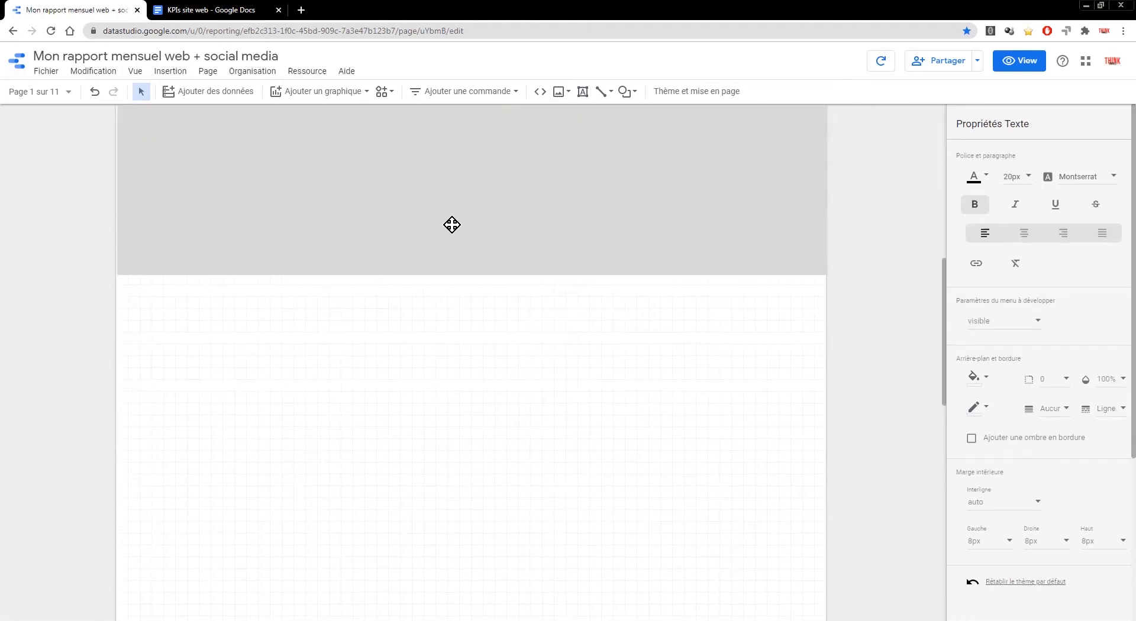
left_click(472, 272)
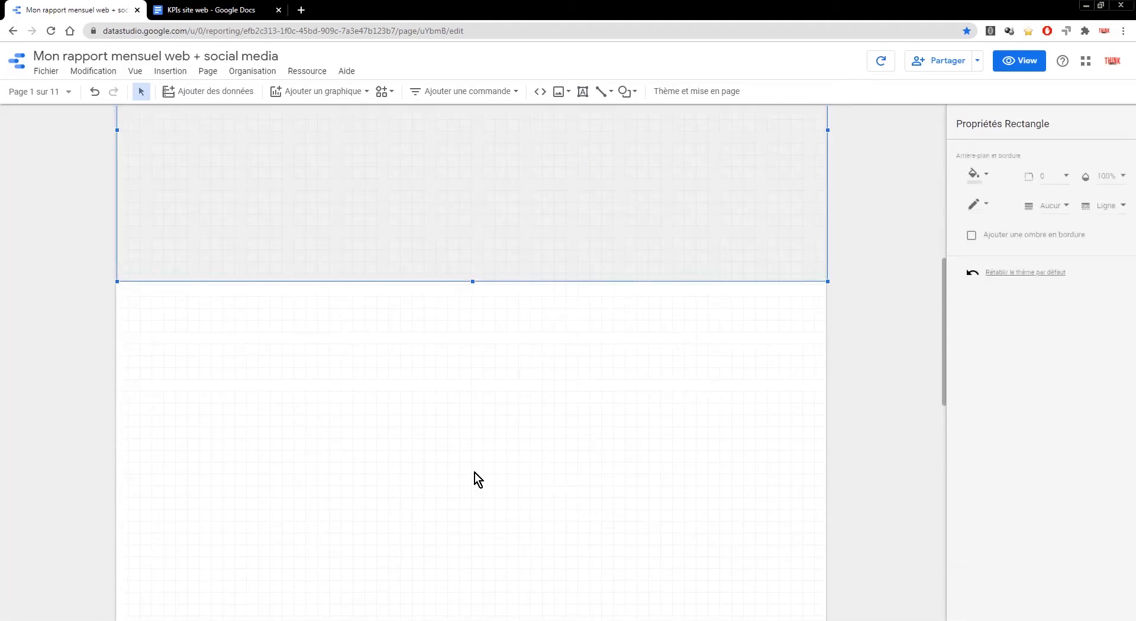
left_click_drag(472, 281, 471, 535)
scroll(471, 515, "down", 3)
left_click_drag(471, 363, 470, 459)
scroll(456, 376, "up", 6)
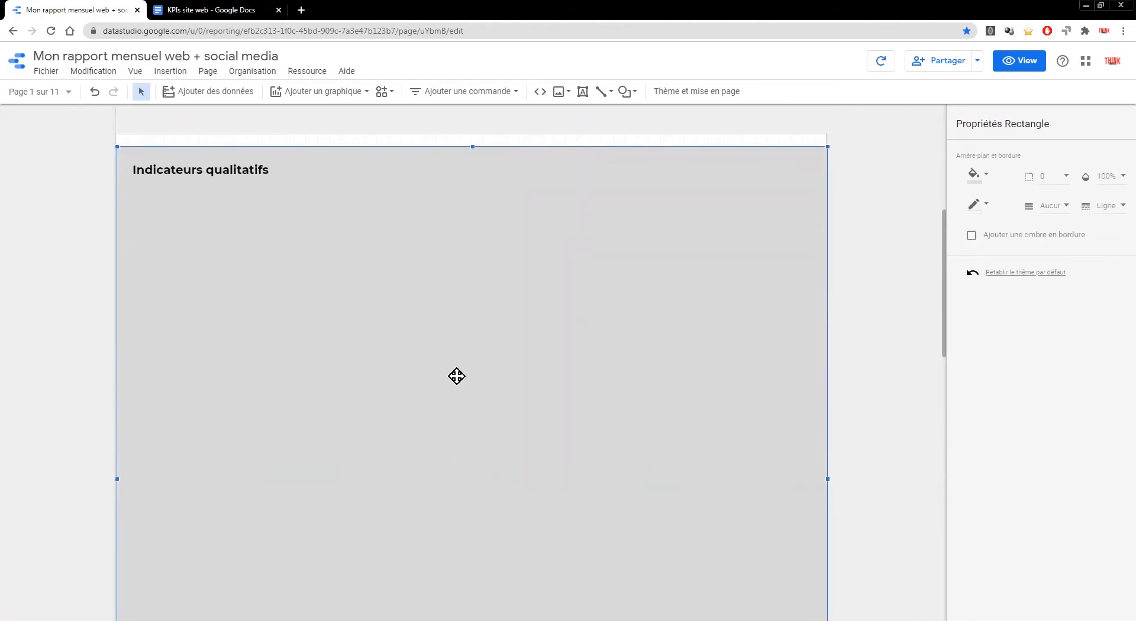
Step: Duplicate the "Sessions" label and place the copy just below the "Indicateurs qualitatifs" heading, near the section's left edge
scroll(457, 376, "up", 6)
left_click(590, 266)
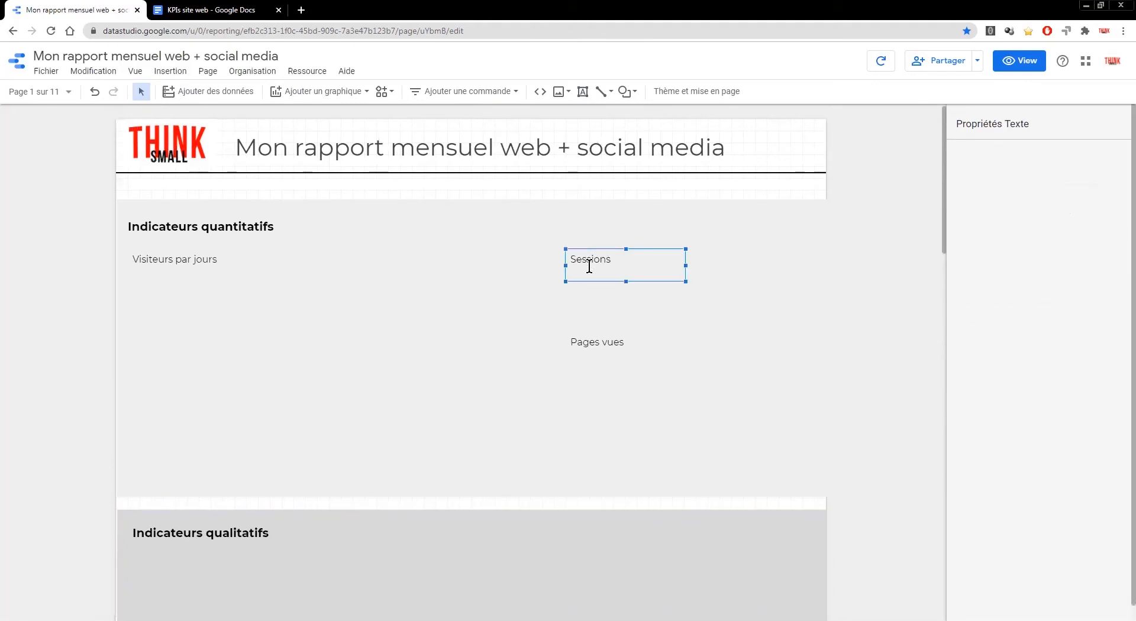
scroll(157, 401, "down", 5)
left_click(157, 403)
key("ctrl+v")
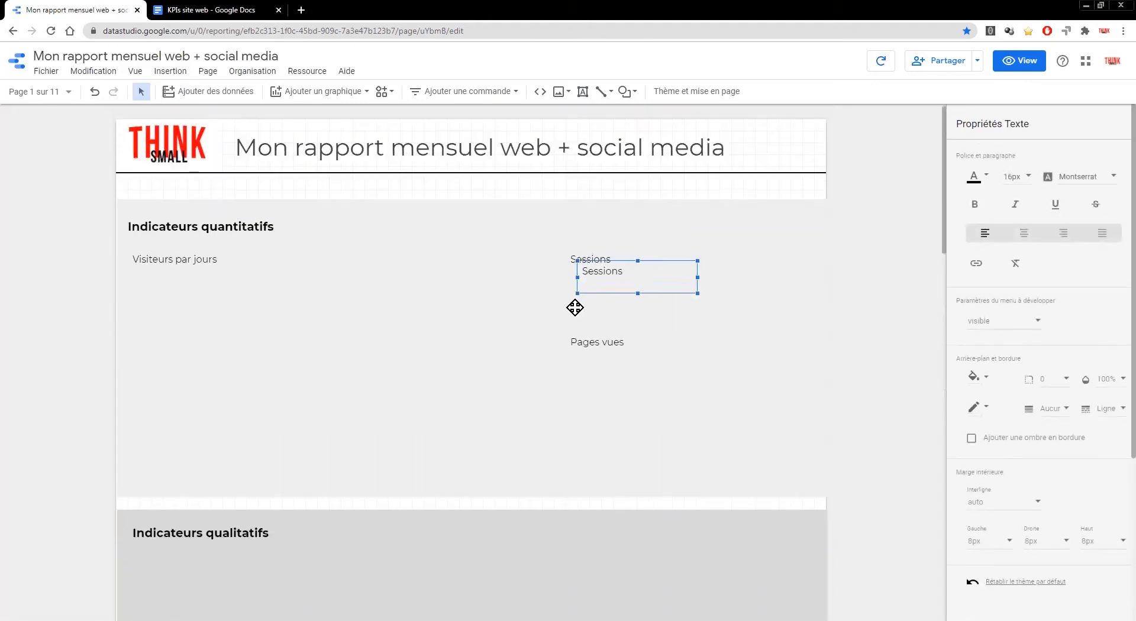
key("Down")
key("Down")
key("Down")
key("Down")
key("Down")
key("Down")
key("Down")
key("Down")
key("Down")
key("Down")
key("Down")
key("Down")
key("Down")
key("Down")
key("Down")
key("Down")
key("Down")
key("Down")
key("Down")
key("Down")
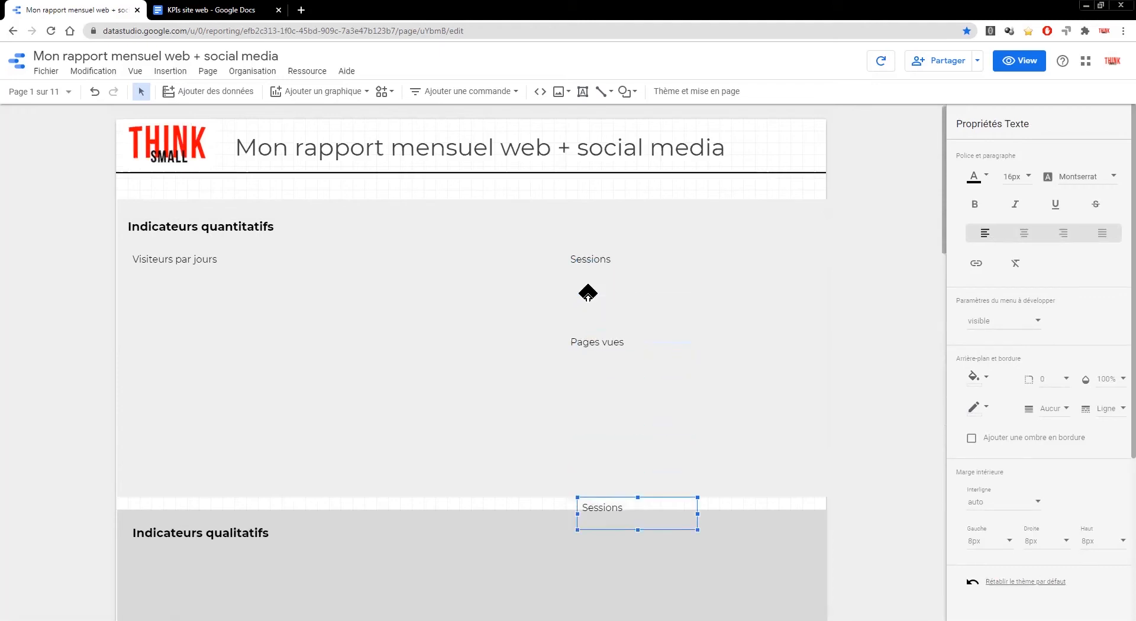
key("Down")
key("Left")
key("Left")
key("Left")
key("Left")
key("Left")
key("Left")
key("Left")
key("Left")
key("Left")
key("Left")
key("Left")
key("Left")
key("Left")
key("Left")
key("Left")
key("Left")
key("Left")
key("Left")
key("Left")
key("Left")
key("Down")
key("Left")
key("Left")
key("Down")
key("Down")
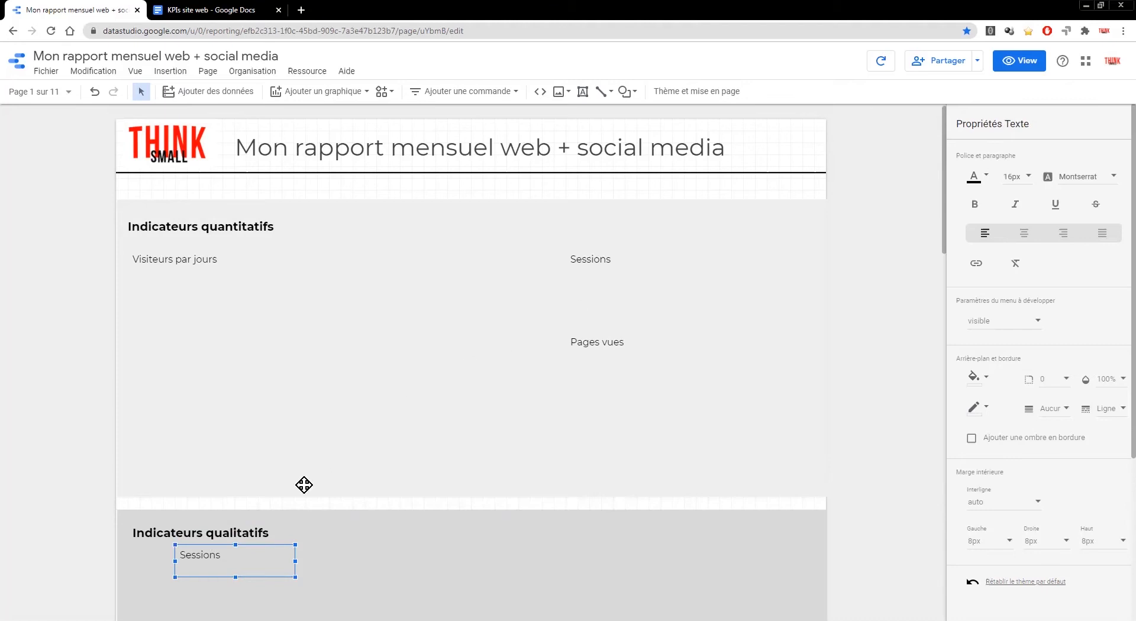
key("Left")
key("Left")
key("Left")
Step: Change the text of the copied "Sessions" label in the qualitative section to "Taux de rebond"
scroll(163, 500, "down", 4)
double_click(174, 342)
type("Taux de rebond")
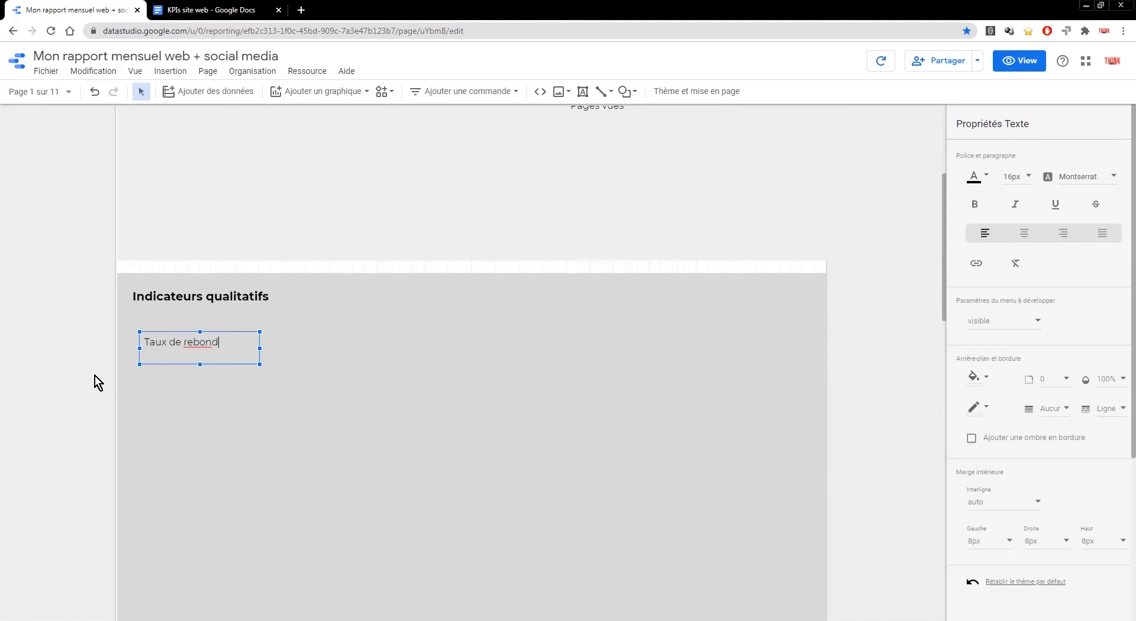
Step: Duplicate the "Taux de rebond" label to its right on the same line, change its text to "Temps moyen par session" and widen its box
key("ctrl+d")
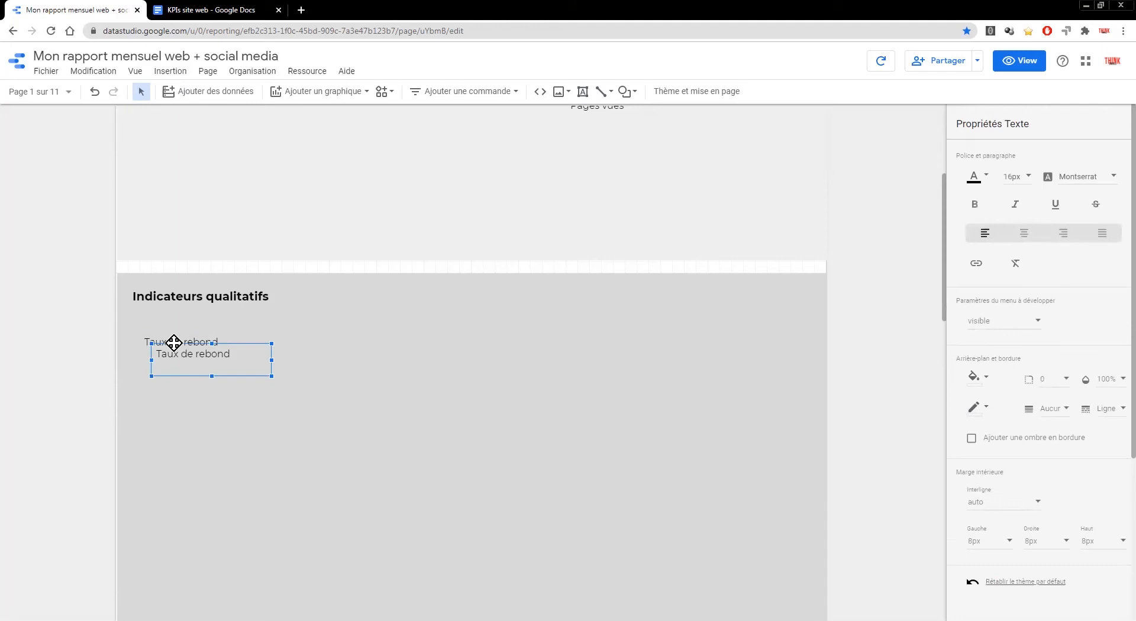
left_click_drag(174, 343, 279, 332)
key("Left")
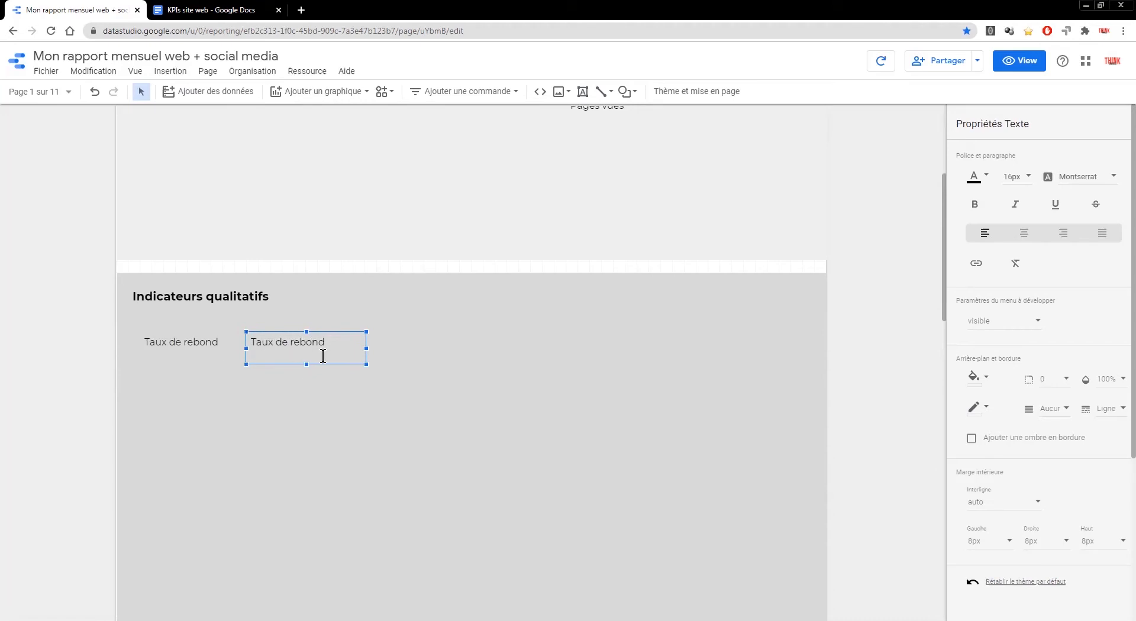
double_click(306, 341)
type("Temps moyen par session")
left_click_drag(367, 348, 419, 349)
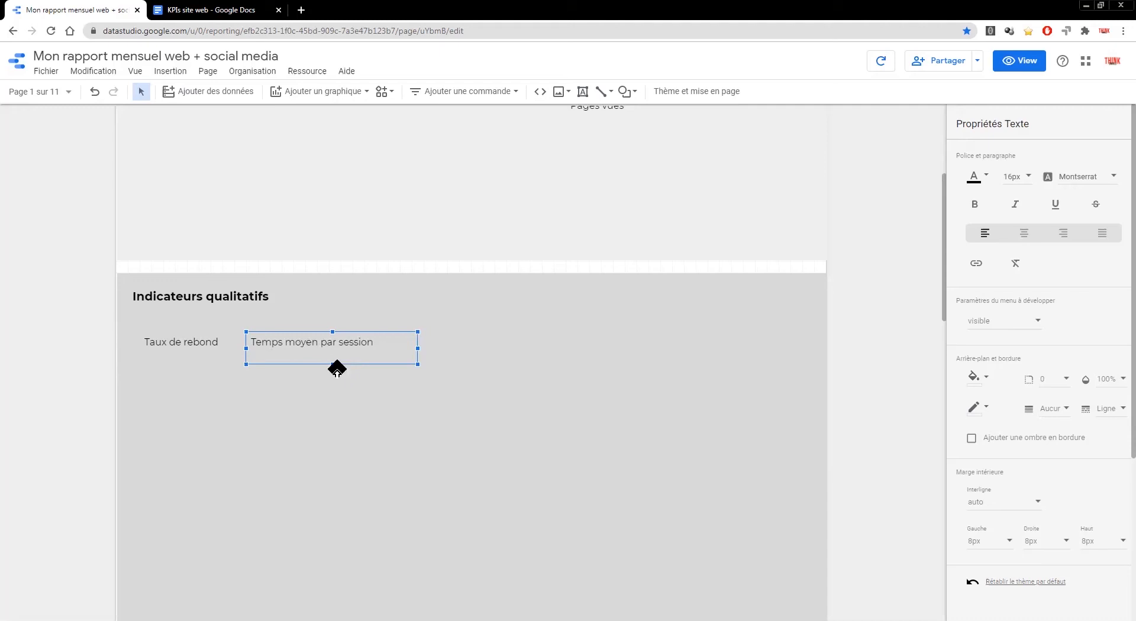
Step: Duplicate the "Taux de rebond" label again and place the copy on the same line, to the right of "Temps moyen par session"
left_click(77, 364)
key("ctrl+v")
key("Up")
key("Up")
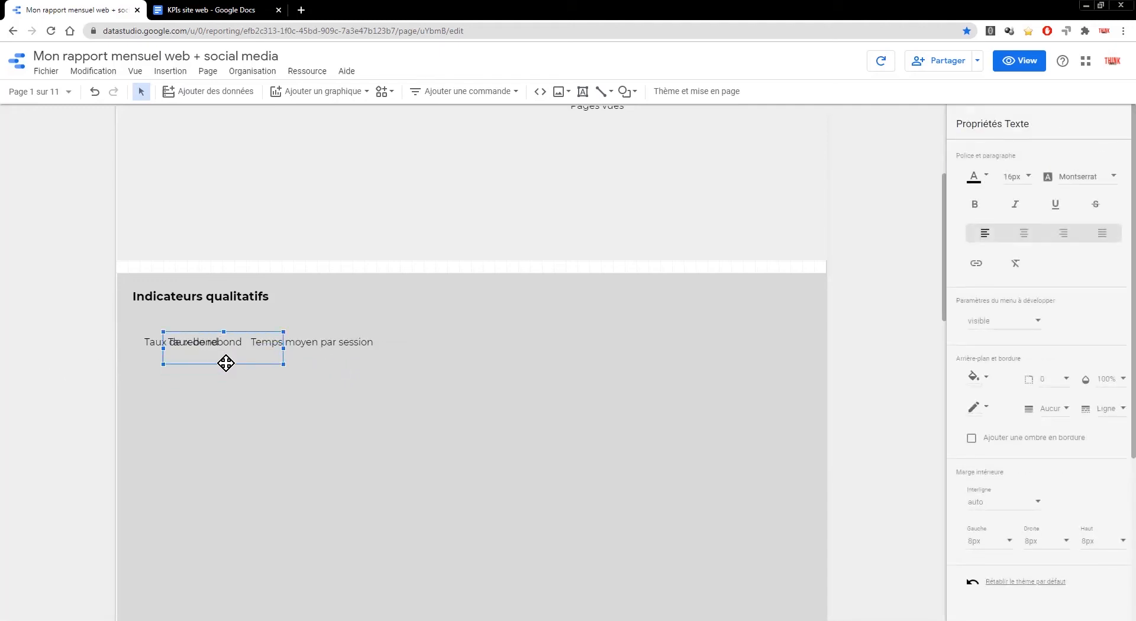
key("Right")
key("Right")
key("Right")
key("Right")
key("Right")
key("Right")
key("Right")
key("Right")
key("Right")
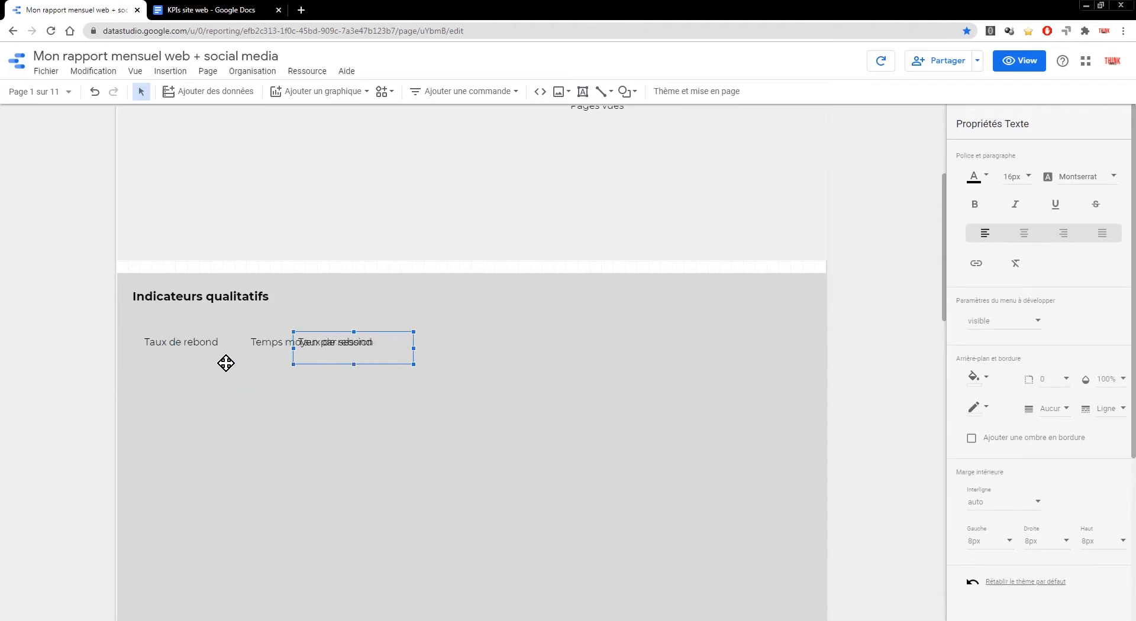
key("Right")
key("Right")
key("Right")
key("Right")
key("Right")
key("Right")
key("Right")
key("Right")
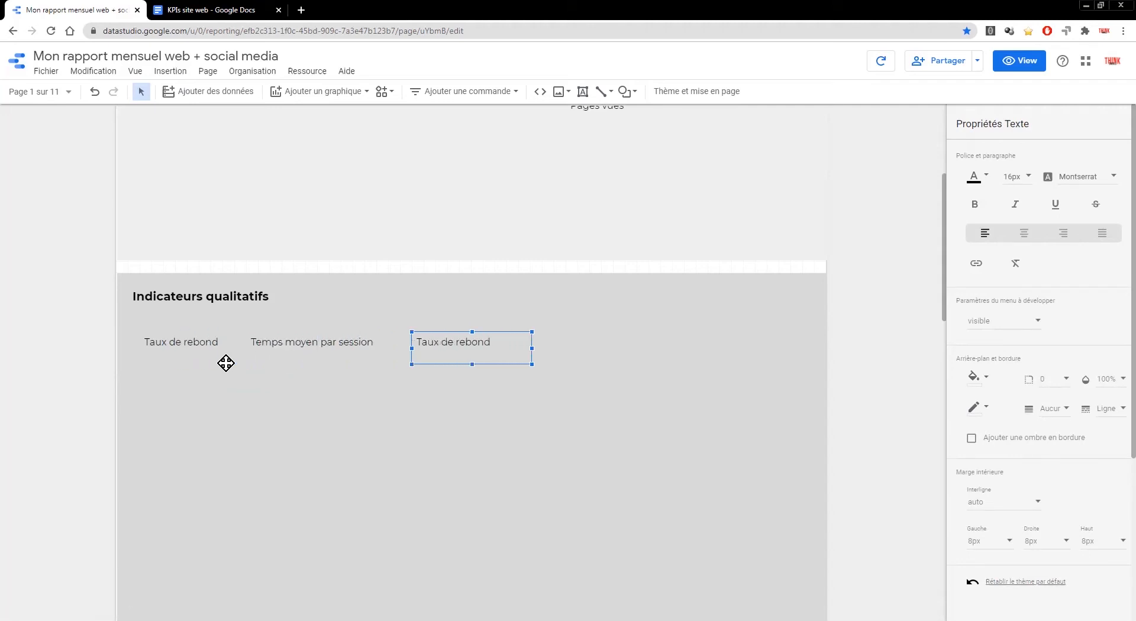
Step: Widen the third label's box in the qualitative row and change its text to "Nombre de sessions > 60s"
left_click_drag(569, 348, 716, 348)
double_click(521, 342)
type("N")
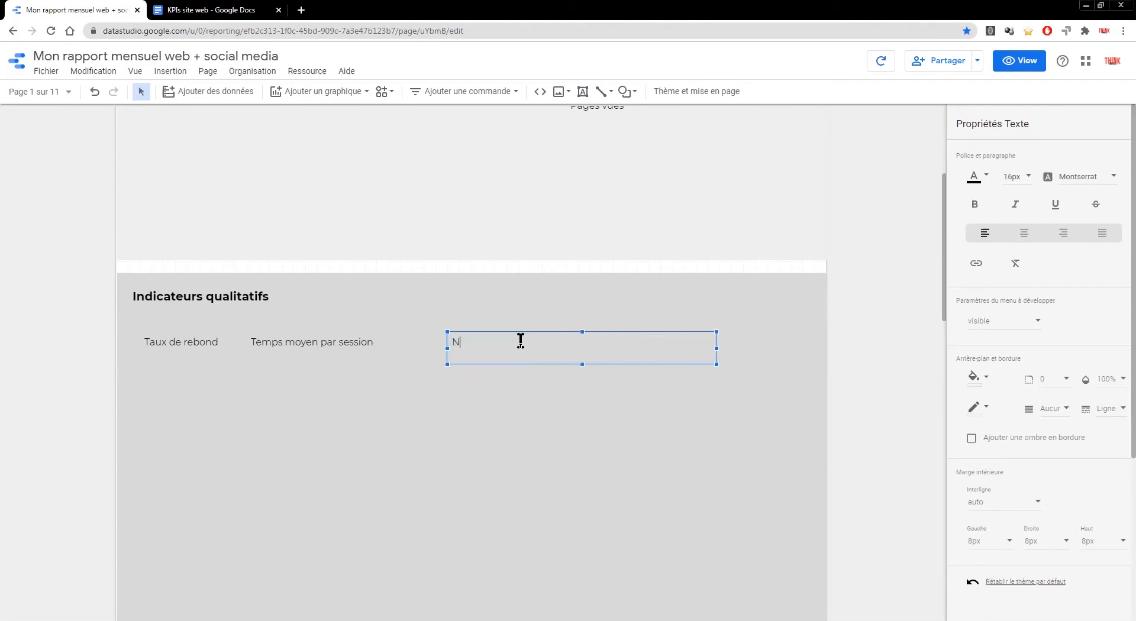
type("ombre de sessions > 60s")
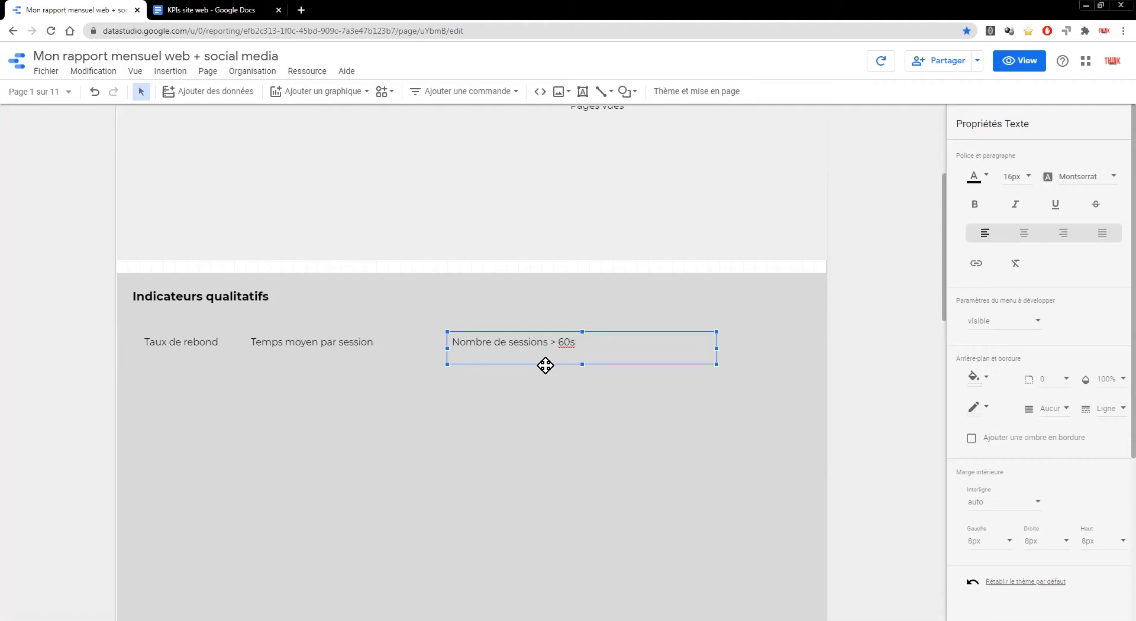
Step: Duplicate the "Nombre de sessions > 60s" label and place the copy below "Taux de rebond", left-aligned with it and leaving a gap
left_click(83, 368)
left_click(458, 341)
key("ctrl+d")
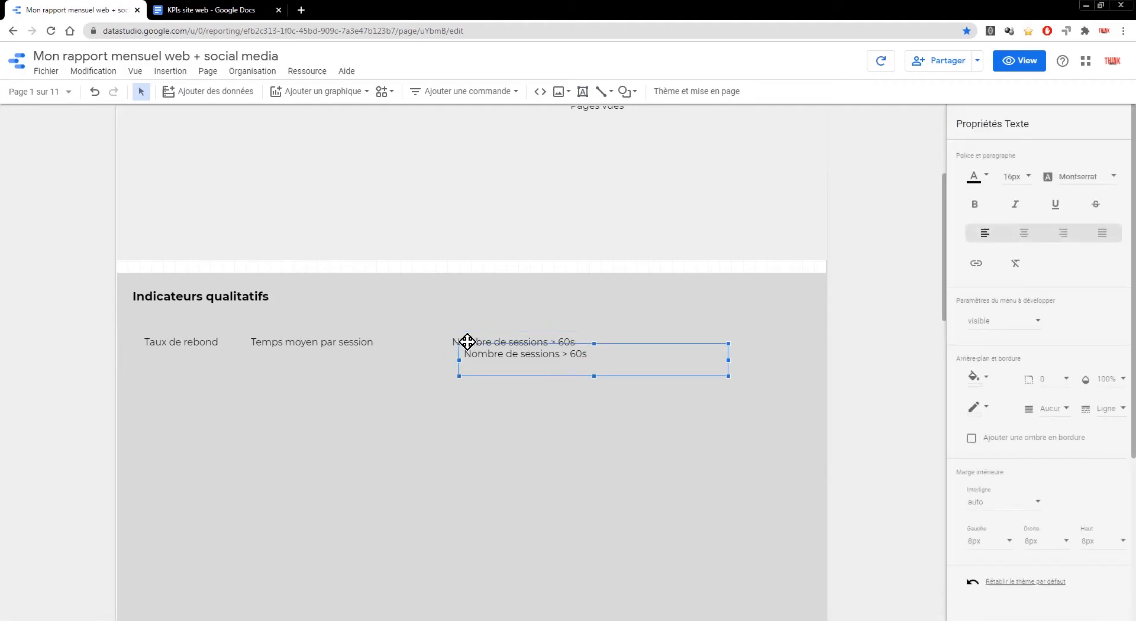
key("Down")
key("Down")
key("Left")
key("Right")
key("Right")
key("Right")
key("Left")
key("Left")
key("Down")
key("Left")
key("Left")
key("Left")
key("Left")
key("Left")
key("Left")
key("Left")
key("Left")
key("Left")
key("Left")
key("Left")
key("Left")
key("Left")
key("Left")
key("Left")
key("Left")
key("Left")
key("Left")
key("Left")
key("Left")
key("Left")
key("Left")
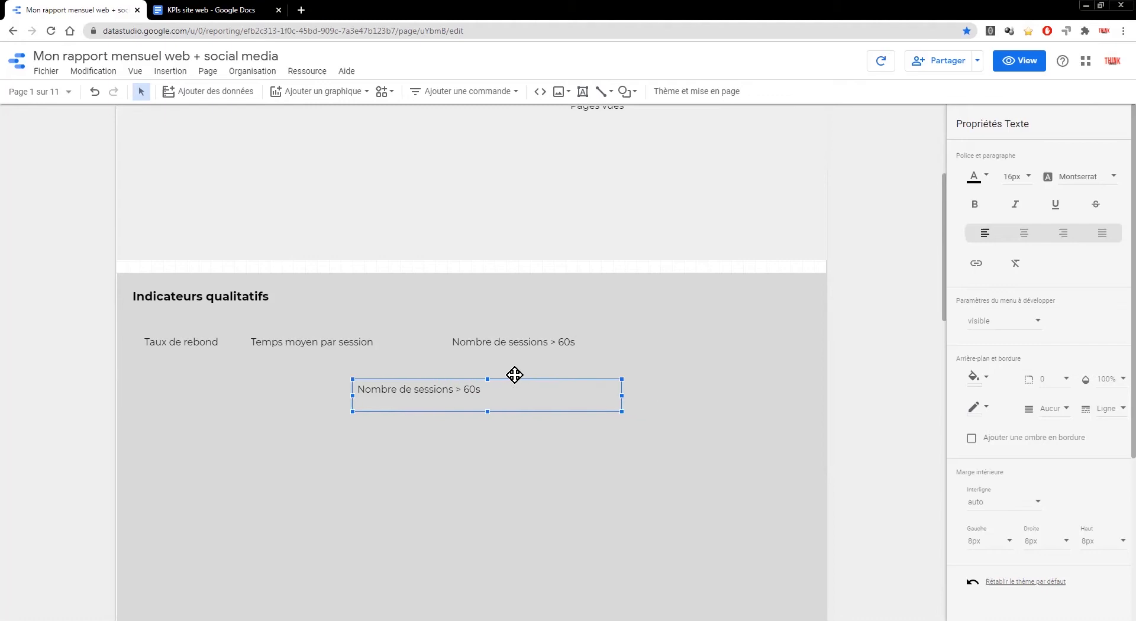
key("Down")
key("Down")
key("Right")
key("Right")
key("Right")
key("Down")
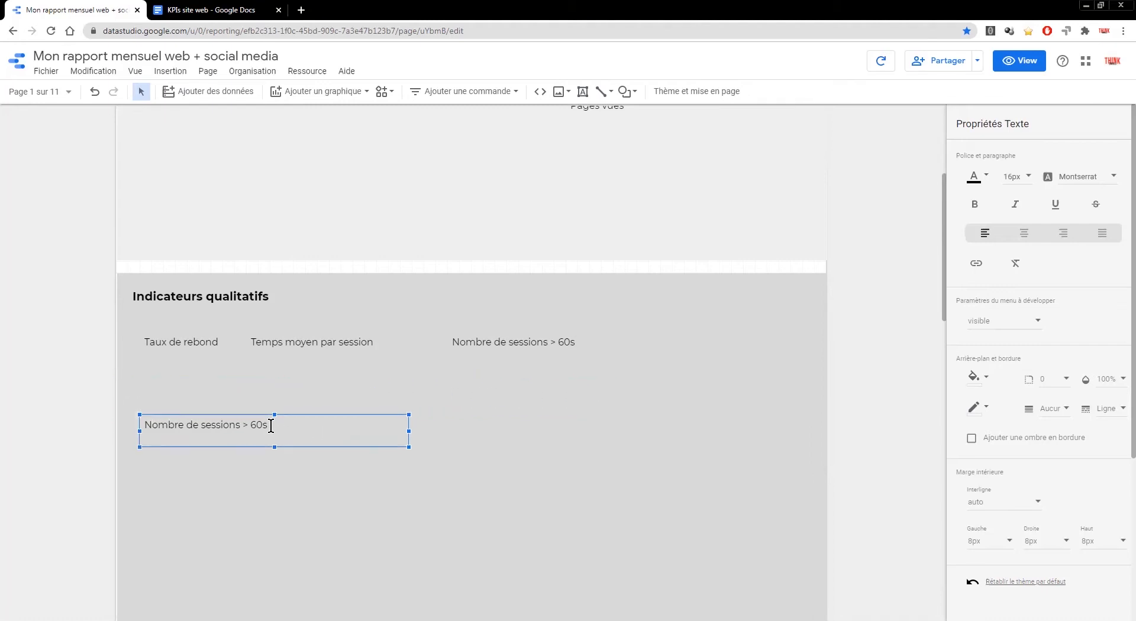
Step: Change the text of the label below "Taux de rebond" to "% de sessions durant plus de 60s"
left_click_drag(271, 426, 122, 422)
type("% d")
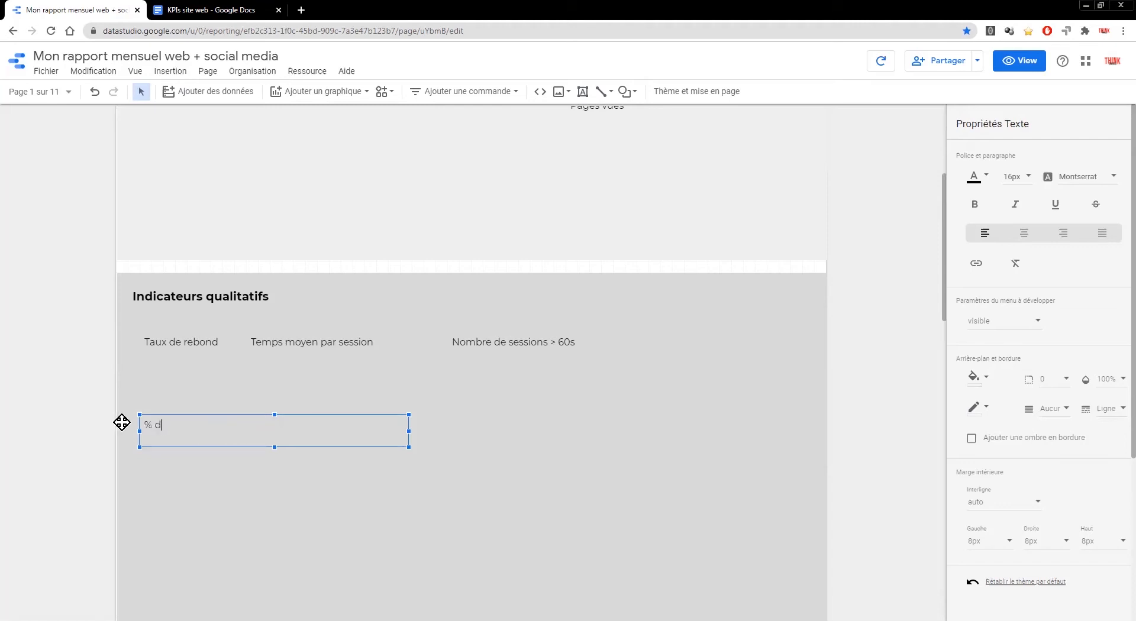
type("e sessions durant plus de 60s")
Step: Duplicate the "% de sessions durant plus de 60s" label and place the copy lower down, left-aligned with the original
key("ctrl+d")
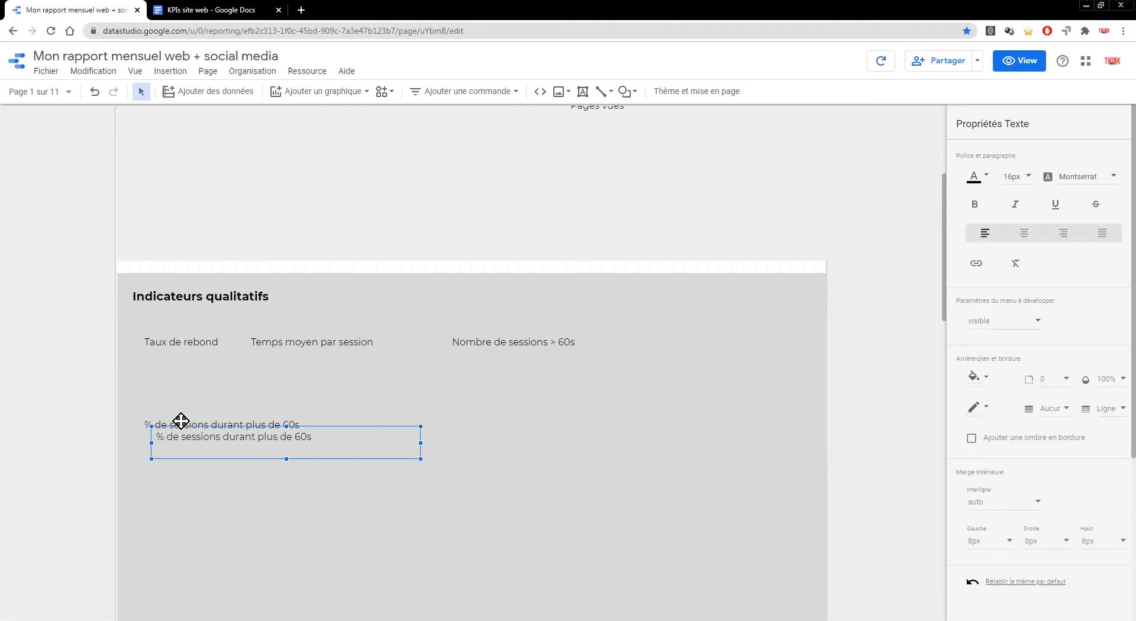
key("Down")
key("Down")
key("Down")
key("Down")
key("Left")
key("Down")
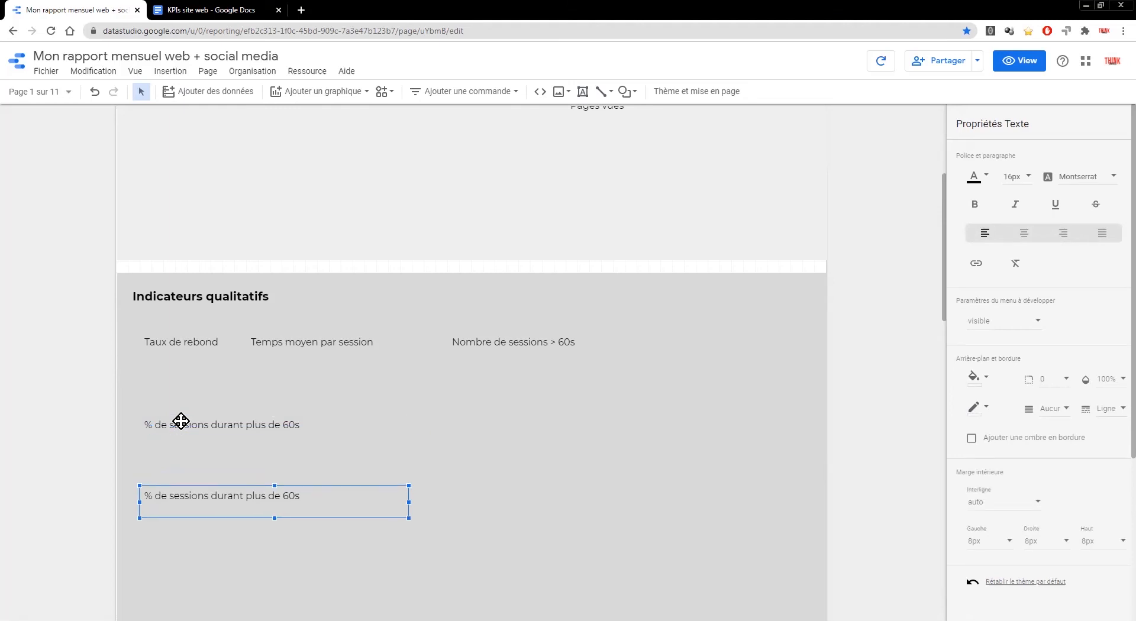
Step: Change the text of the lowest qualitative label to "sources de trafic (graphique à secteurs)"
triple_click(197, 501)
type("sour")
type("ces de traffi")
type("ic")
type(" (graphique à")
type(" secteurs")
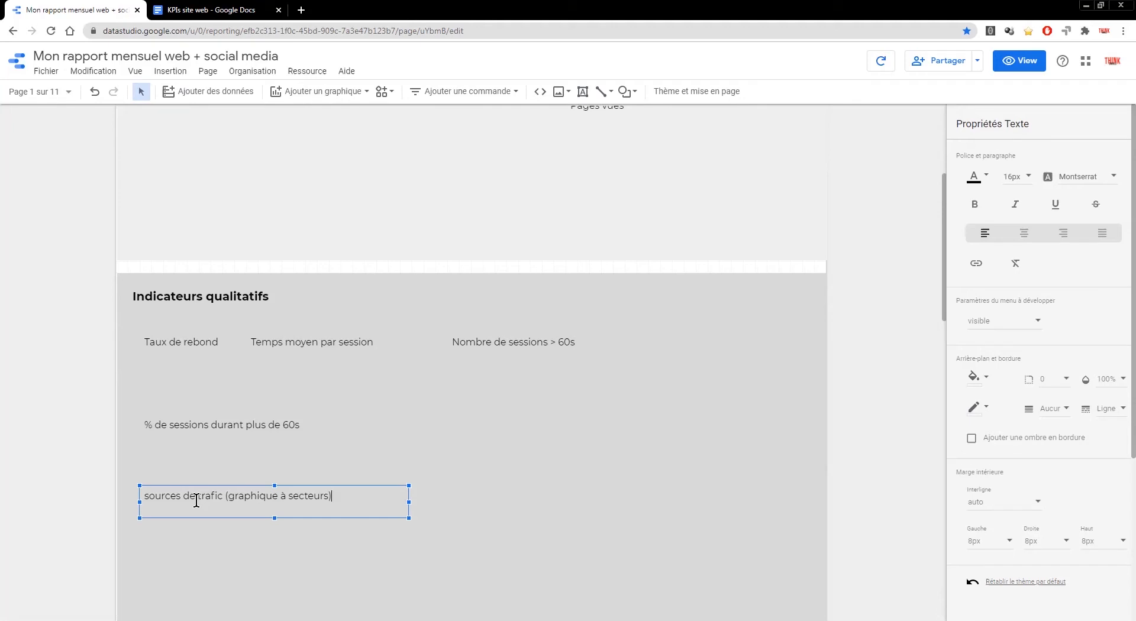
Step: Duplicate the "sources de trafic (graphique à secteurs)" label and place the copy well below it, left-aligned with the original
scroll(110, 460, "down", 2)
left_click(157, 398)
key("ctrl+v")
key("Down")
key("Down")
key("Left")
key("Down")
key("Down")
key("Down")
key("Down")
key("Down")
key("Down")
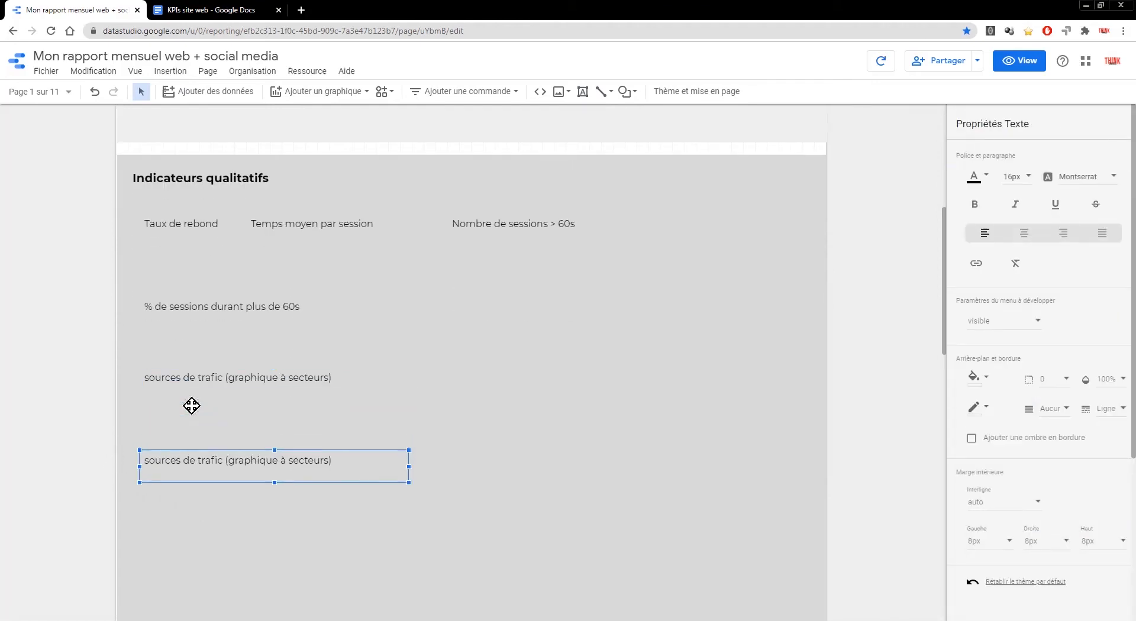
Step: Widen the lowest label and set its text to "tableau des 10 pages les plus vues (+ taux de rebond, temps moyen sur page, % d'utilisateurs entrants directement)"
left_click_drag(409, 503, 700, 505)
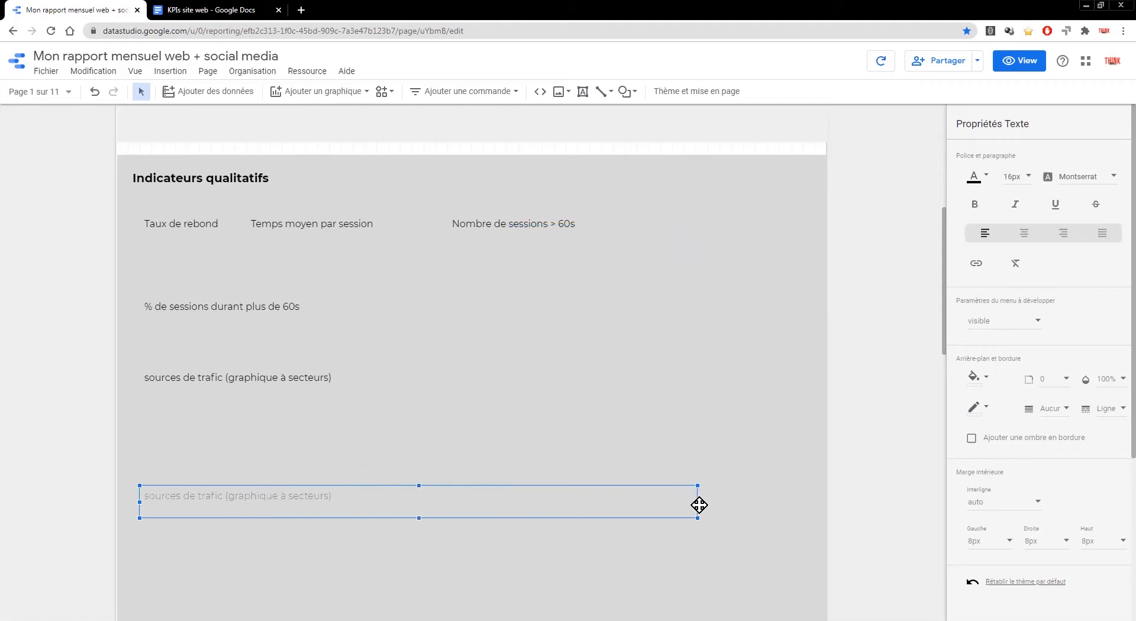
triple_click(280, 499)
type("tableau")
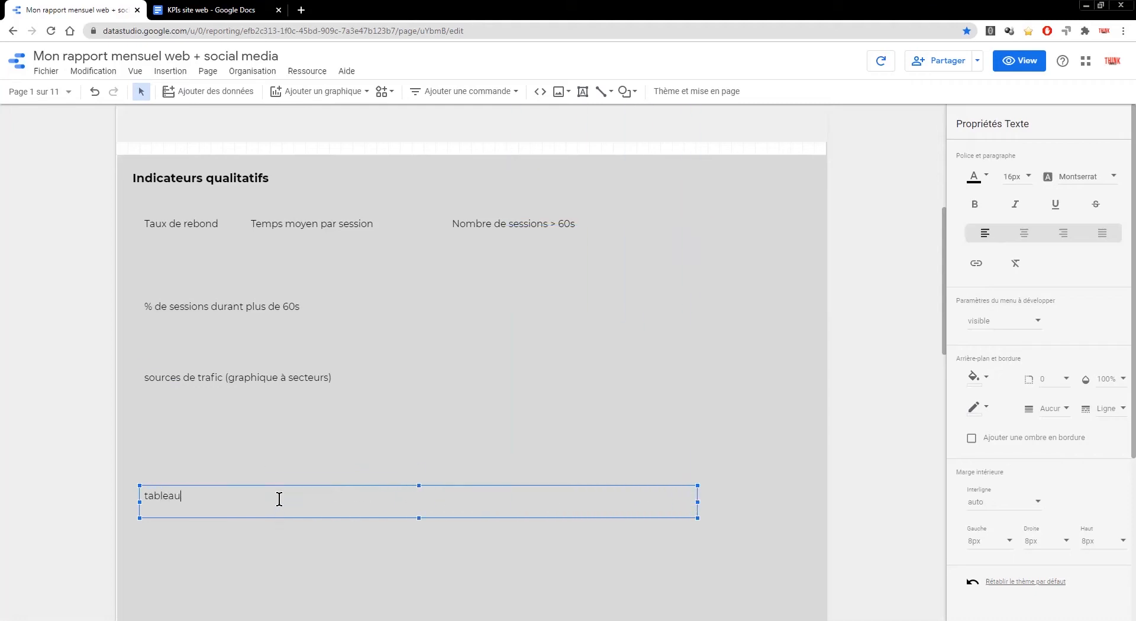
type(" des 10 pages les plus vues (+ taux de rebond, temps moyen sur page")
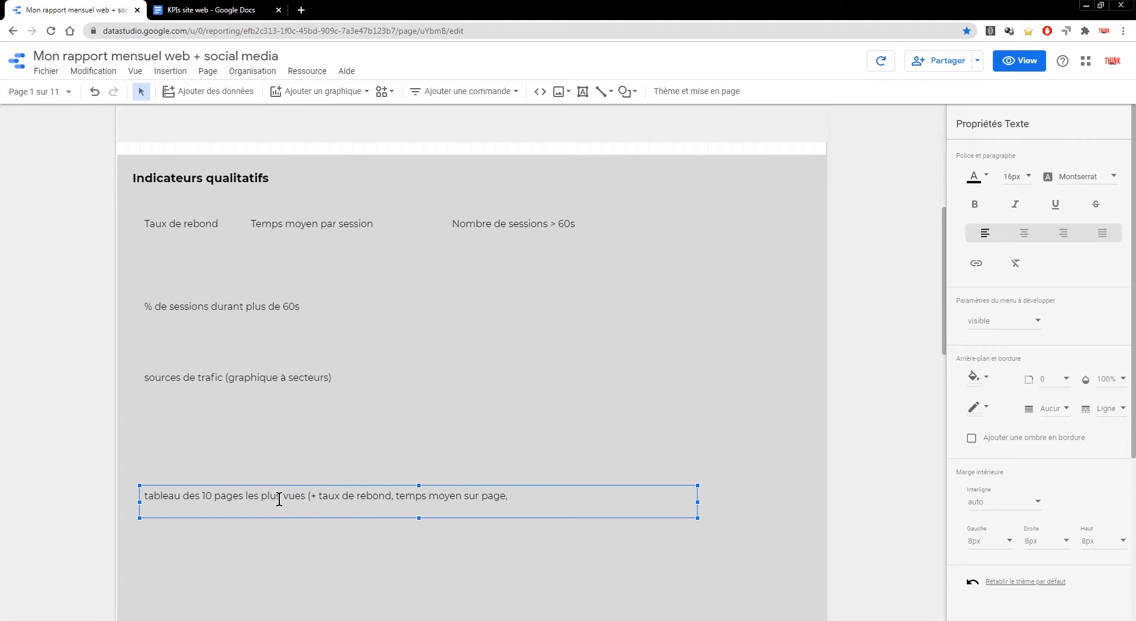
type(", % d'utilisateurs entrants directement")
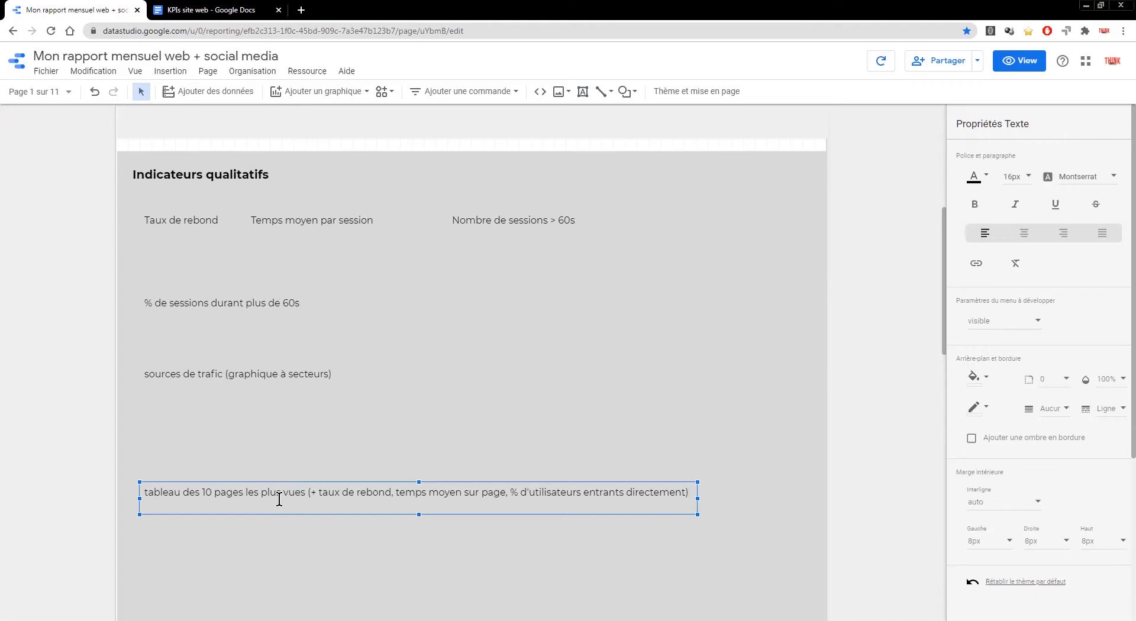
Step: Duplicate the light grey quantitative background rectangle, place the copy just below the dark grey qualitative block, and align both with the page's left edge
scroll(290, 491, "down", 2)
left_click(295, 485)
scroll(295, 486, "up", 6)
left_click(346, 306)
scroll(337, 367, "down", 5)
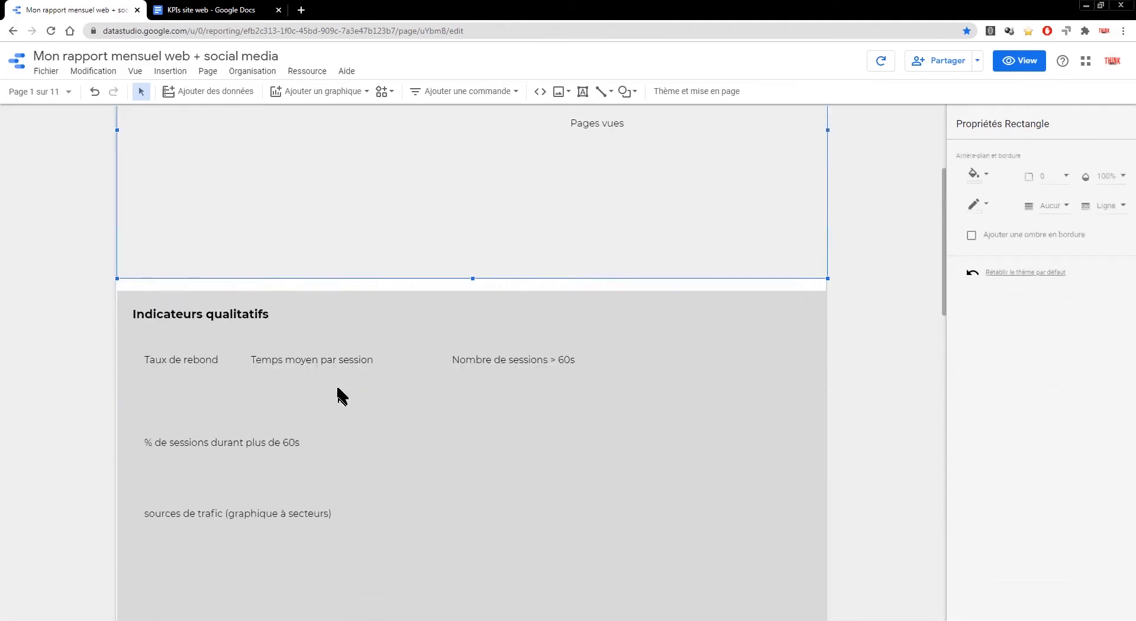
left_click(276, 475)
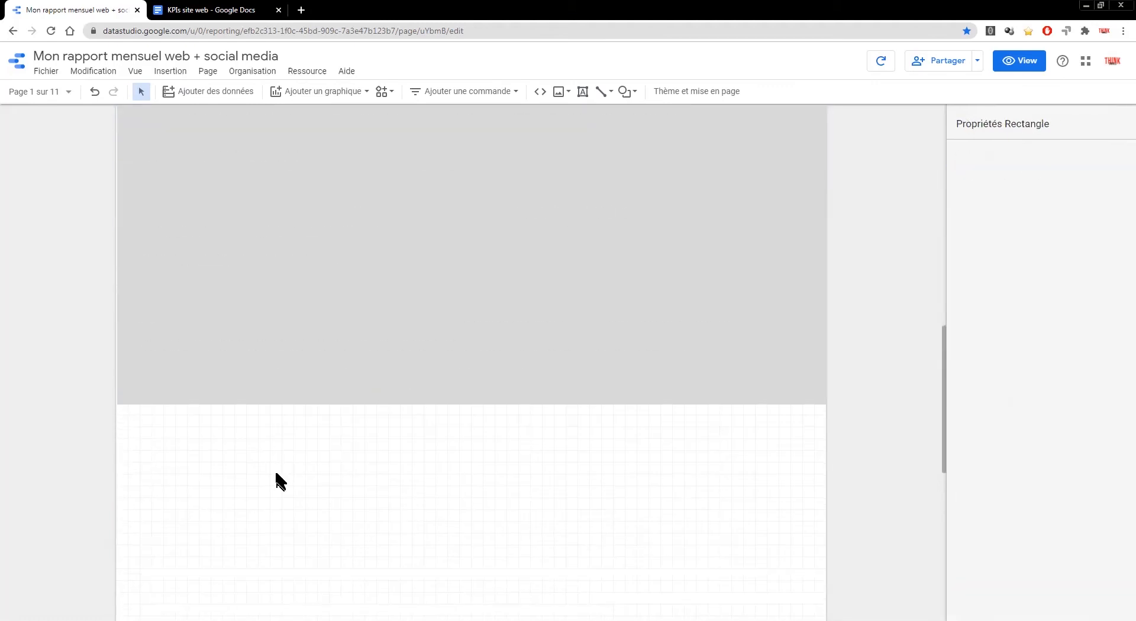
scroll(276, 473, "up", 10)
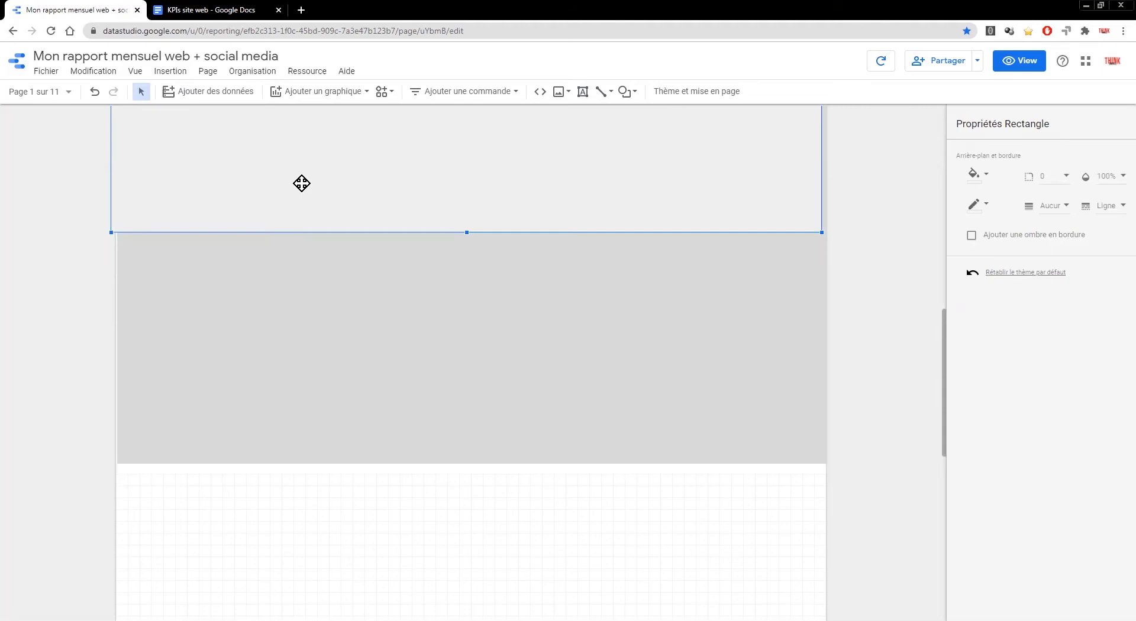
left_click_drag(301, 183, 296, 406)
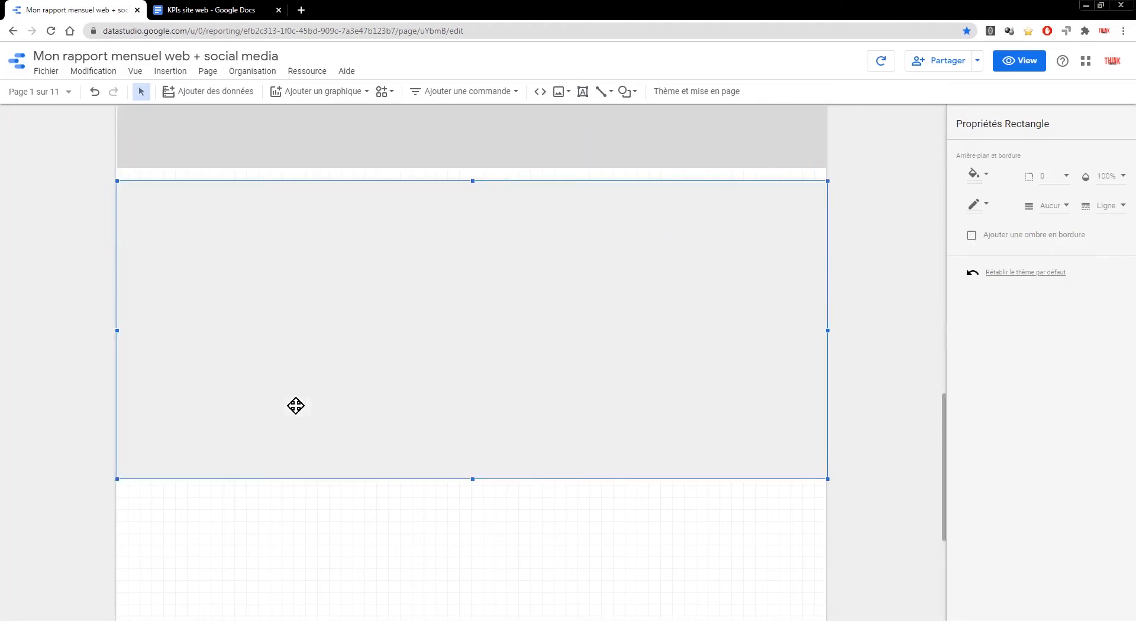
key("Up")
key("Left")
key("Down")
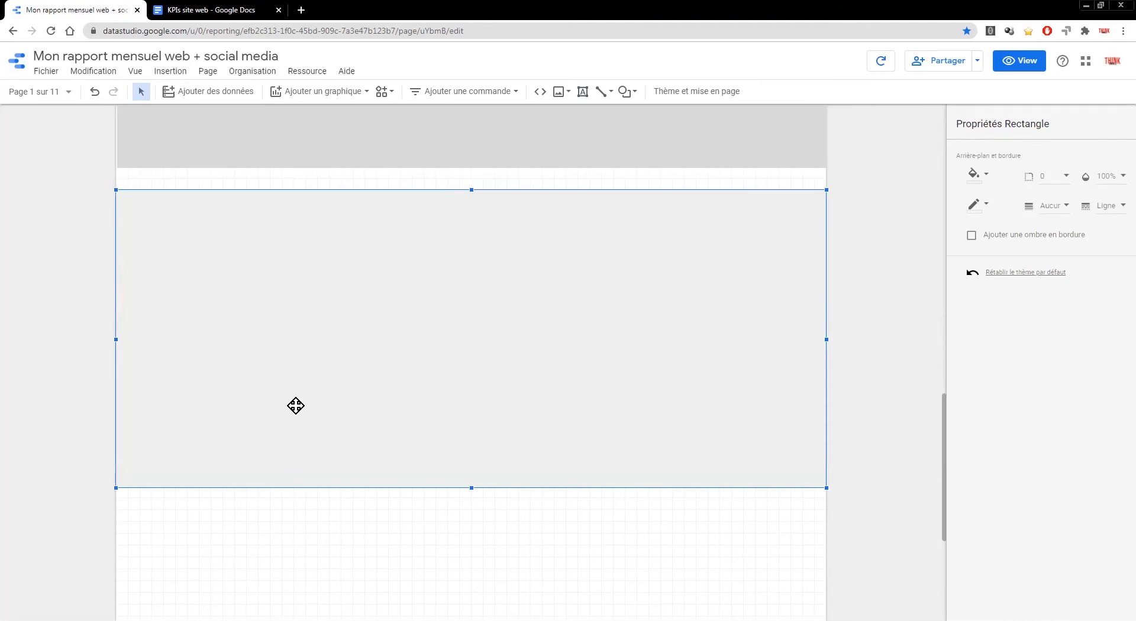
scroll(296, 405, "up", 4)
left_click(151, 326)
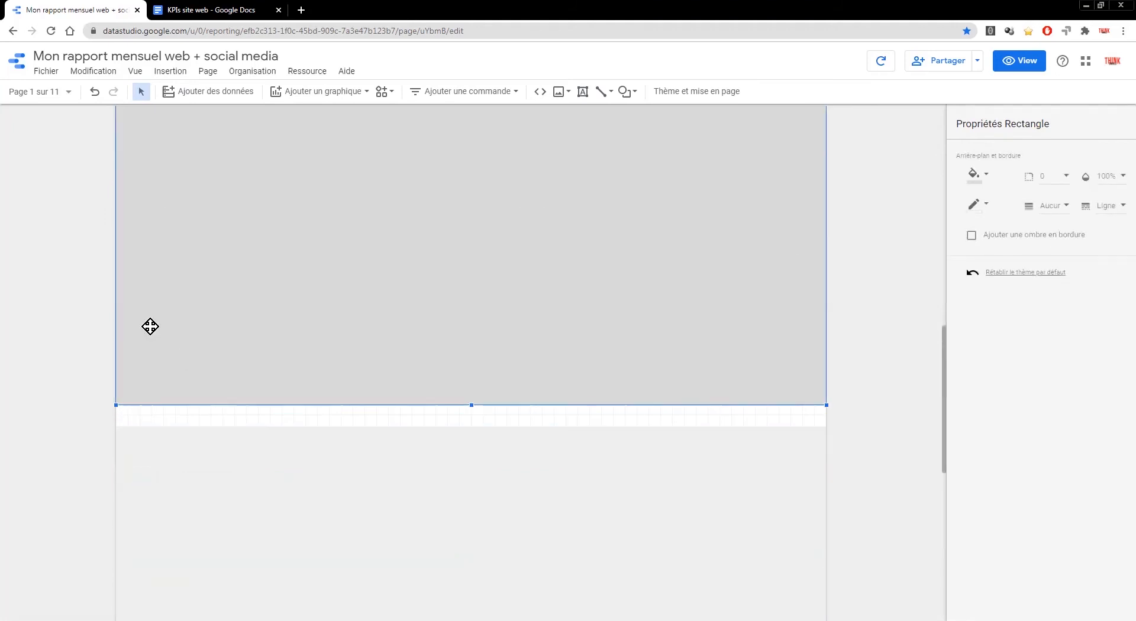
Step: Duplicate the "Indicateurs qualitatifs" heading and place the copy at the top of the lower light grey block, left-aligned with the original
scroll(151, 327, "up", 8)
left_click(222, 244)
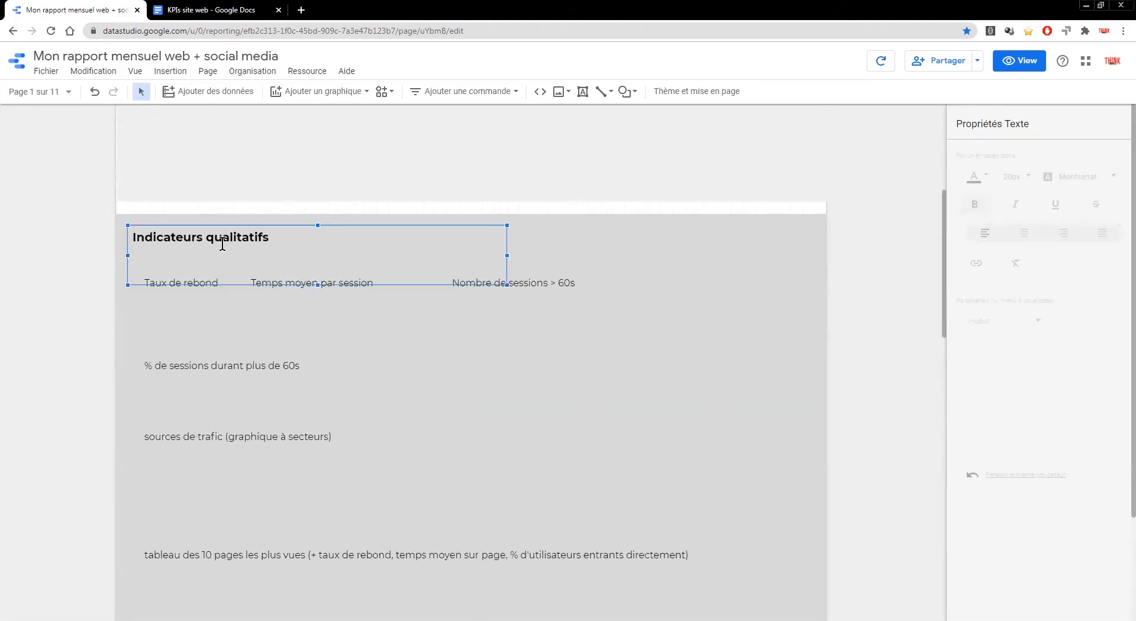
key("ctrl+d")
key("Down")
key("Down")
key("Down")
key("Down")
key("Down")
key("Down")
key("Down")
key("Down")
key("Down")
key("Down")
key("Down")
key("Down")
key("Down")
key("Down")
key("Down")
key("Down")
key("Down")
key("Down")
key("Down")
key("Down")
scroll(226, 365, "down", 7)
key("Down")
key("Down")
key("Down")
key("Down")
key("Down")
key("Down")
key("Down")
key("Down")
key("Down")
key("Down")
key("Down")
key("Down")
key("Down")
key("Down")
key("Down")
key("Down")
key("Down")
key("Down")
key("Down")
key("Down")
key("Down")
key("Down")
key("Down")
key("Down")
key("Down")
key("Down")
scroll(226, 365, "down", 5)
key("Left")
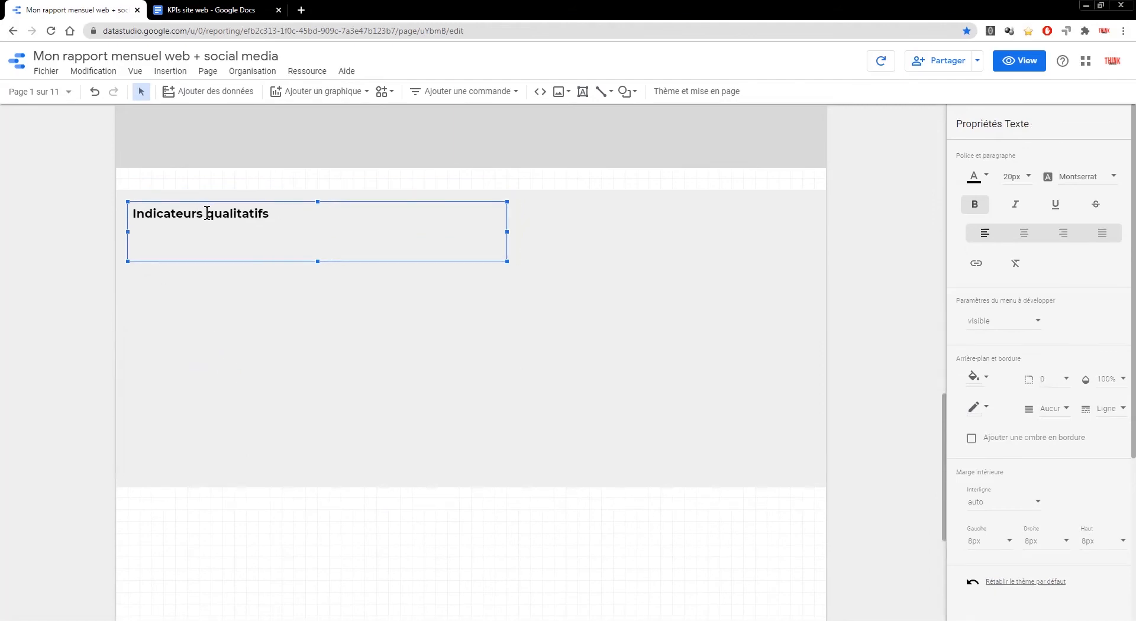
Step: Change the copied heading in the lower light grey block to "Indicateurs démographiques"
left_click_drag(206, 214, 335, 217)
type("démographiques")
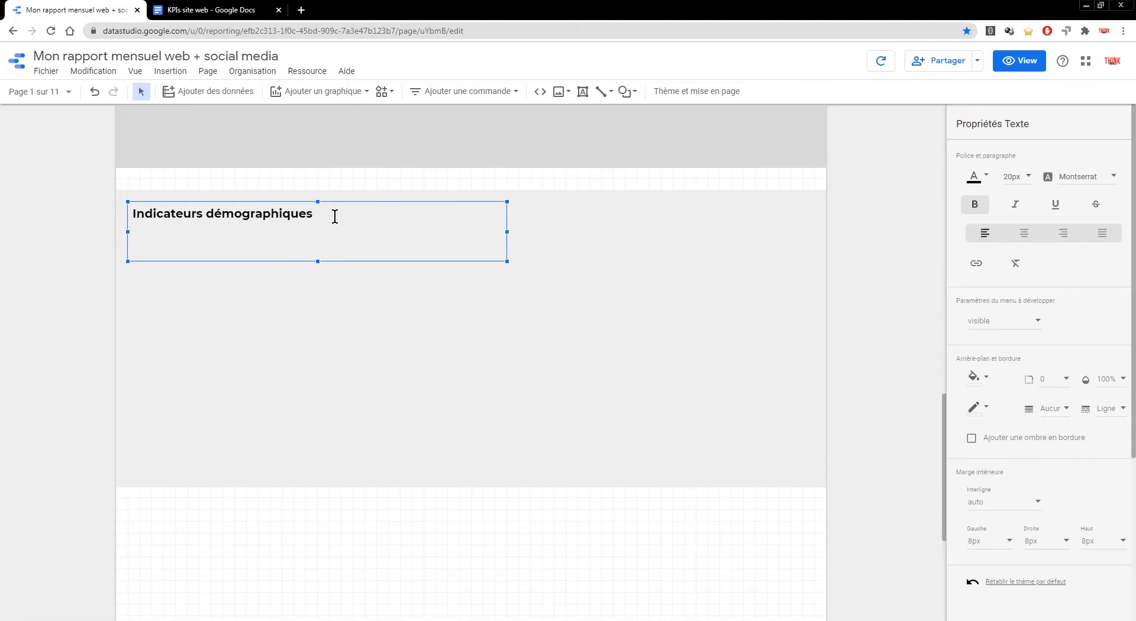
left_click(71, 254)
Step: Copy the "sources de trafic (graphique à secteurs)" label and place the copy under the "Indicateurs démographiques" heading, left-aligned with it
scroll(190, 266, "up", 5)
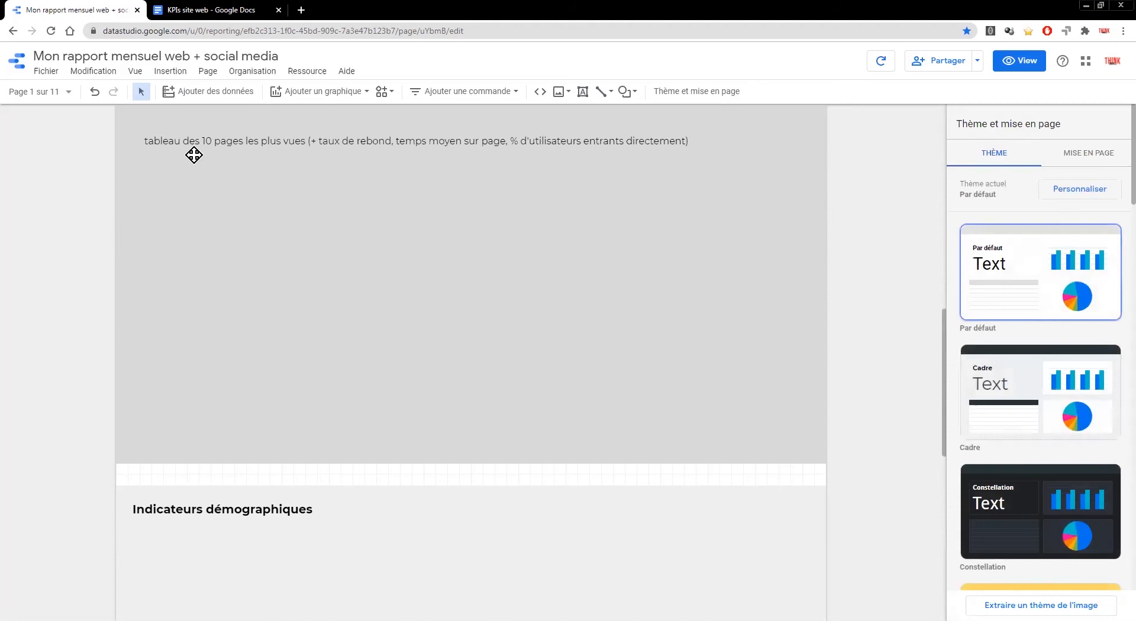
scroll(193, 477, "down", 2)
left_click(194, 385)
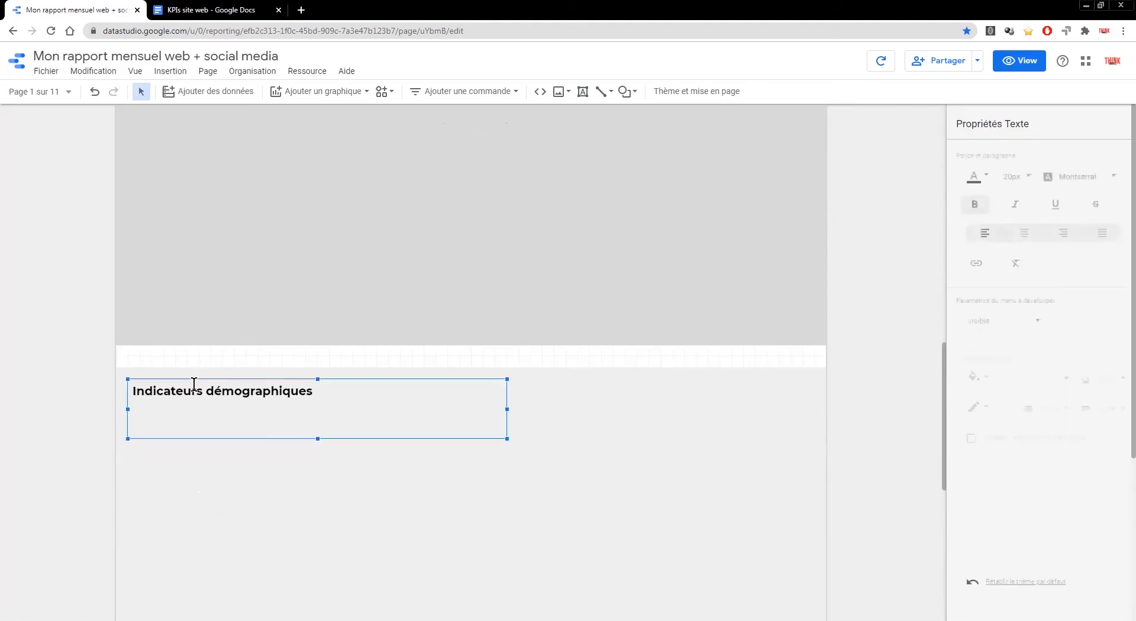
scroll(194, 385, "up", 3)
left_click(196, 258)
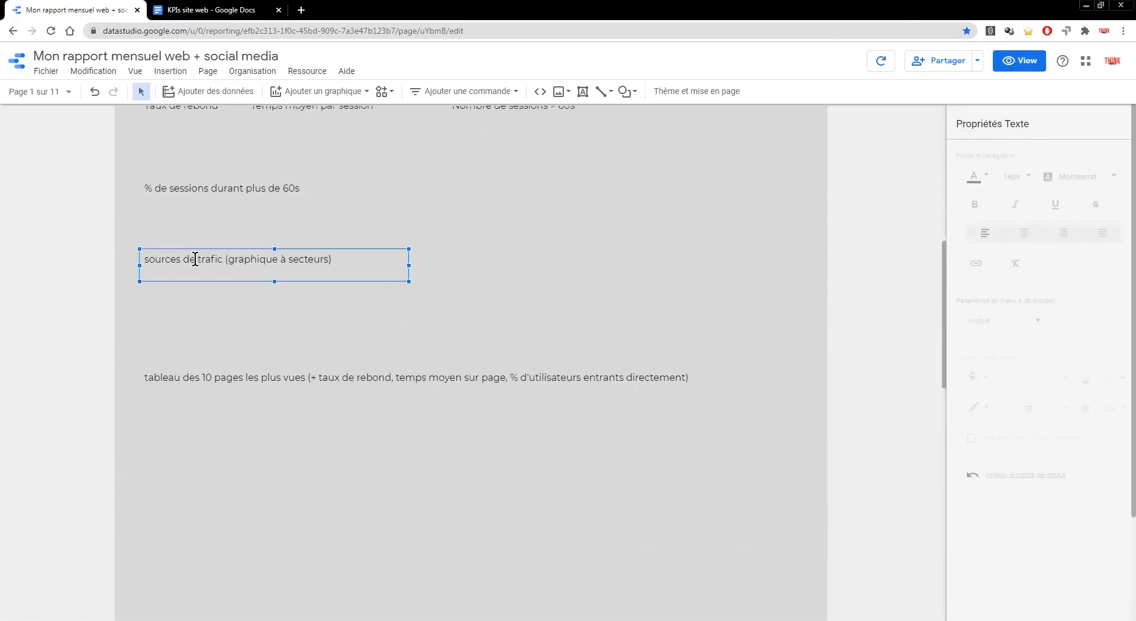
scroll(197, 316, "down", 5)
left_click(198, 338)
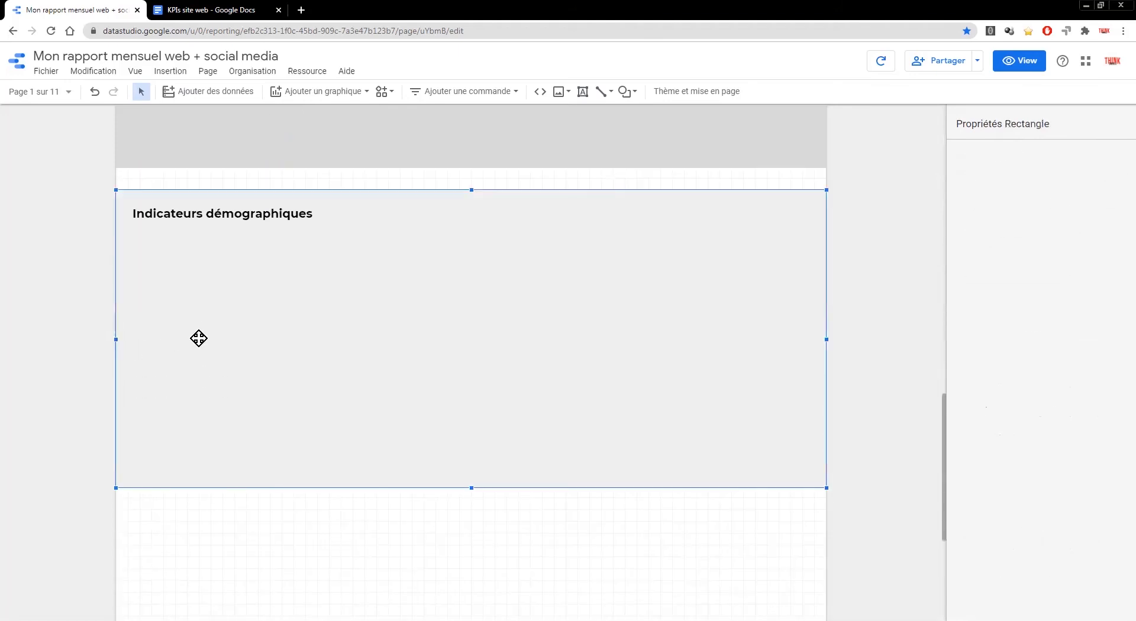
key("ctrl+v")
scroll(199, 338, "up", 6)
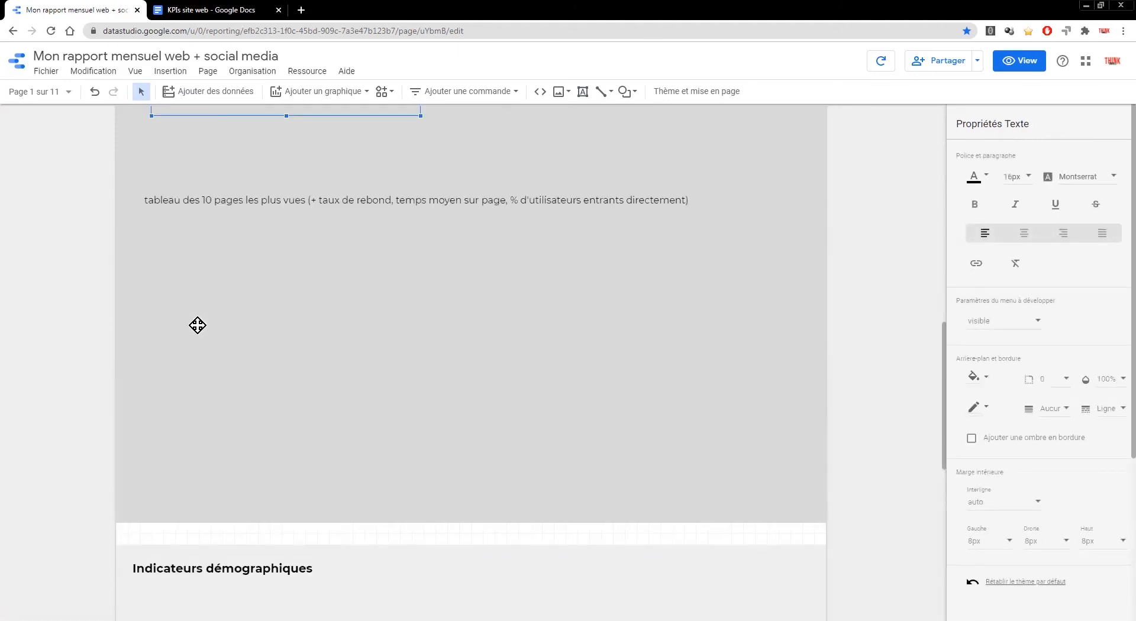
key("Down")
key("Down")
key("Down")
key("Down")
key("Down")
key("Down")
key("Down")
key("Down")
key("Down")
key("Down")
key("Down")
key("Down")
key("Down")
key("Down")
key("Down")
key("Down")
key("Down")
key("Down")
key("Down")
key("Down")
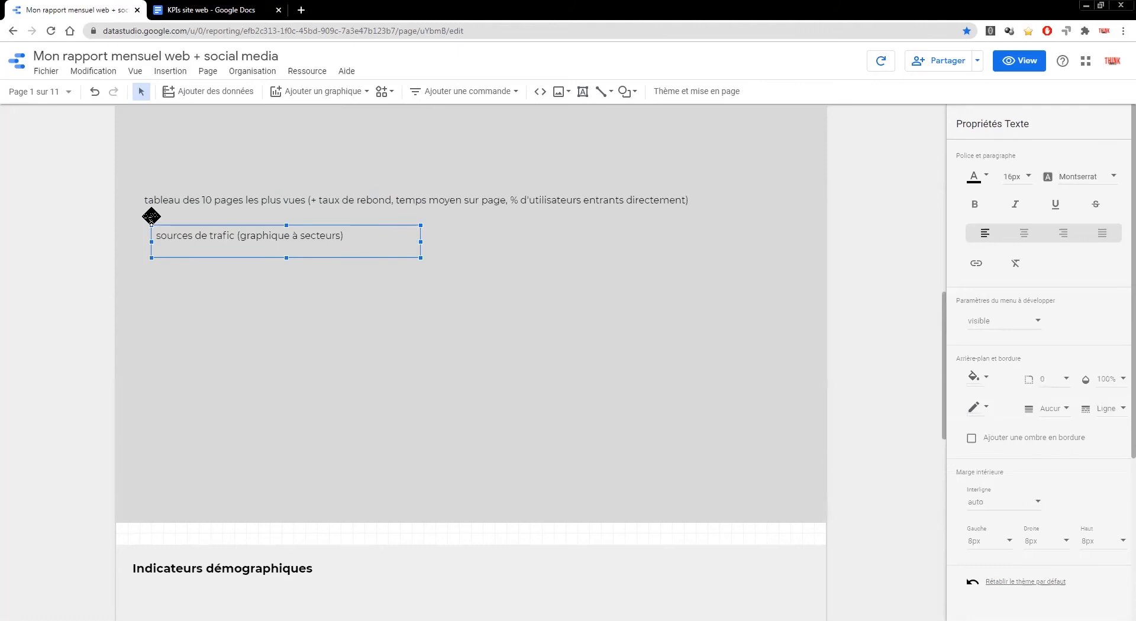
scroll(152, 217, "down", 4)
key("Left")
key("Left")
key("Down")
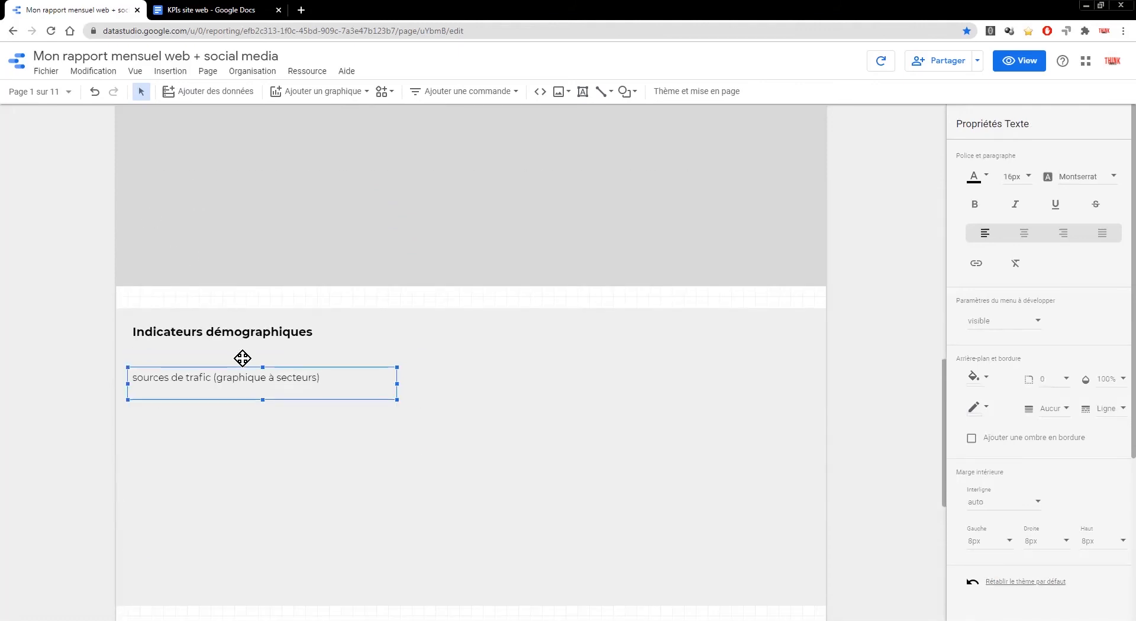
Step: Change the text of the label under "Indicateurs démographiques" to "Carte mondiale"
double_click(243, 375)
key("ctrl+a")
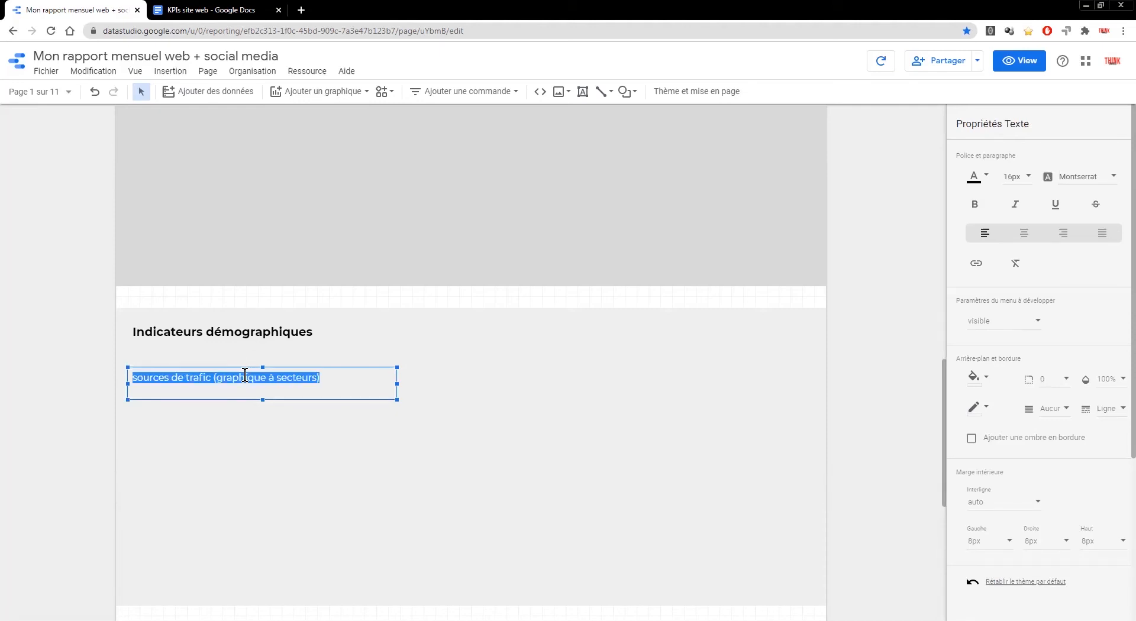
type("C")
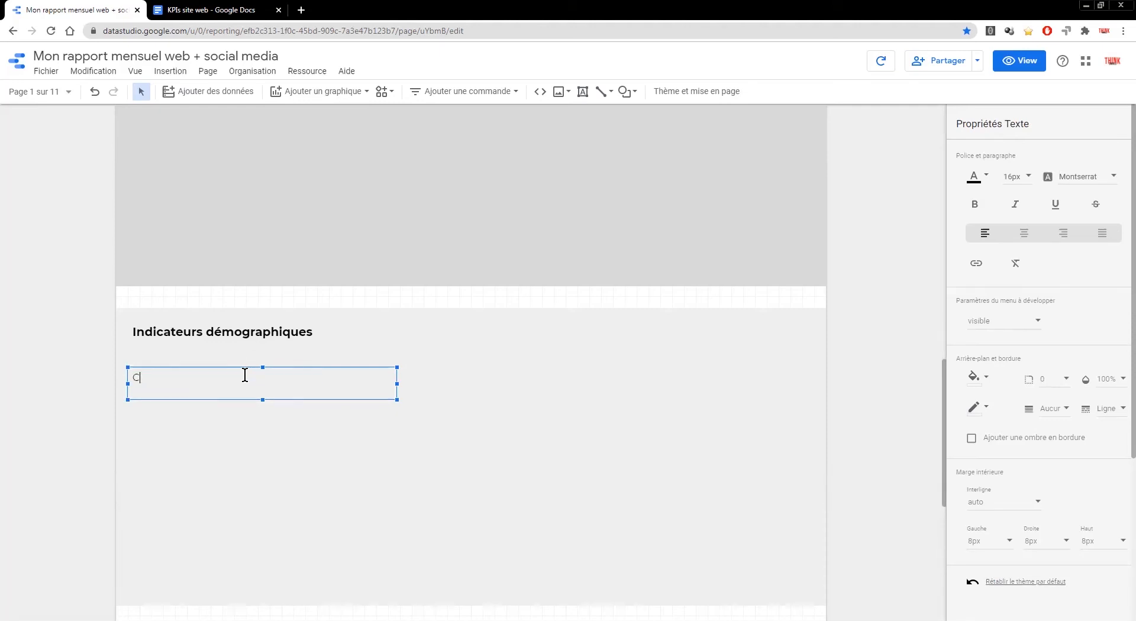
type("arte mondiale")
left_click(97, 442)
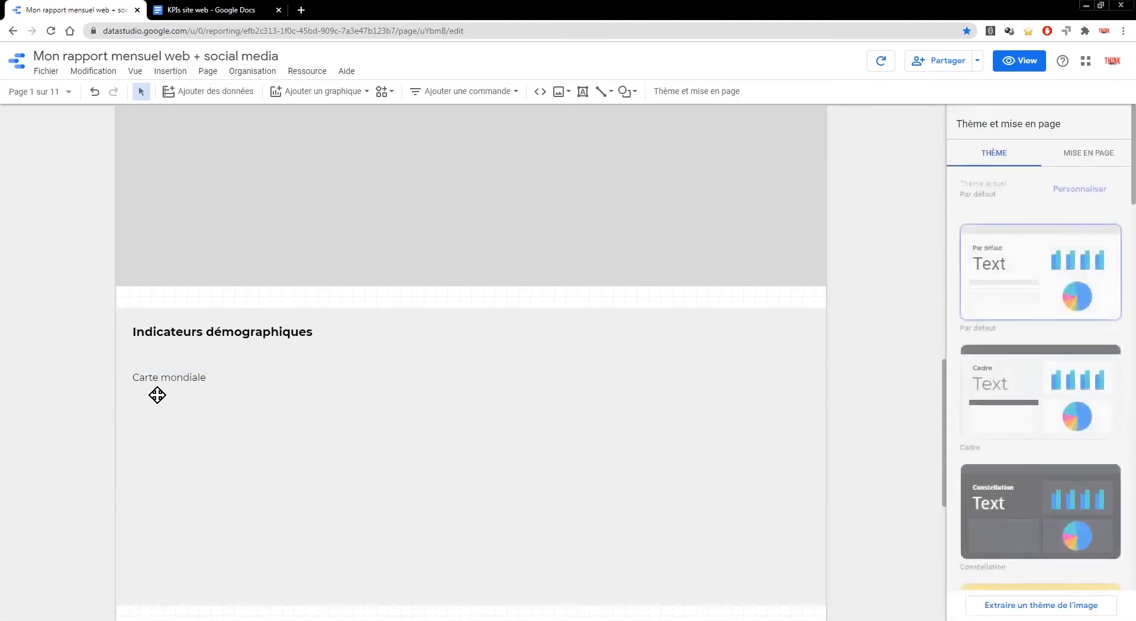
Step: Duplicate the "Carte mondiale" label below the original, left-aligned with it, and set the copy's text to "Sexe (graphique à secteurs)"
left_click(167, 377)
key("ctrl+d")
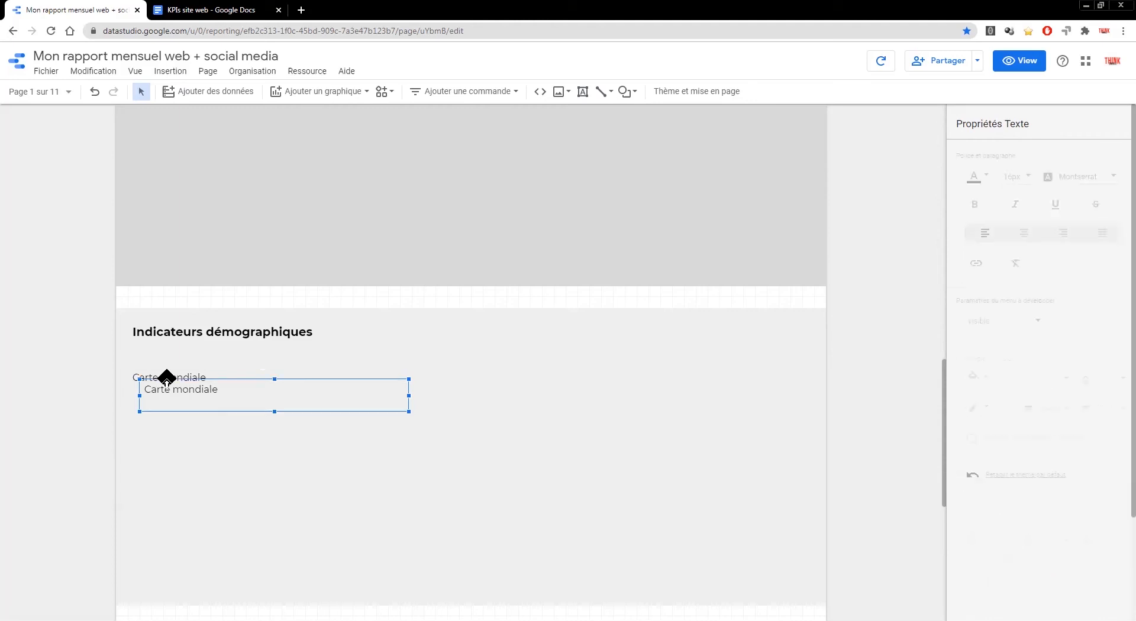
key("Down")
key("Left")
key("Down")
key("Down")
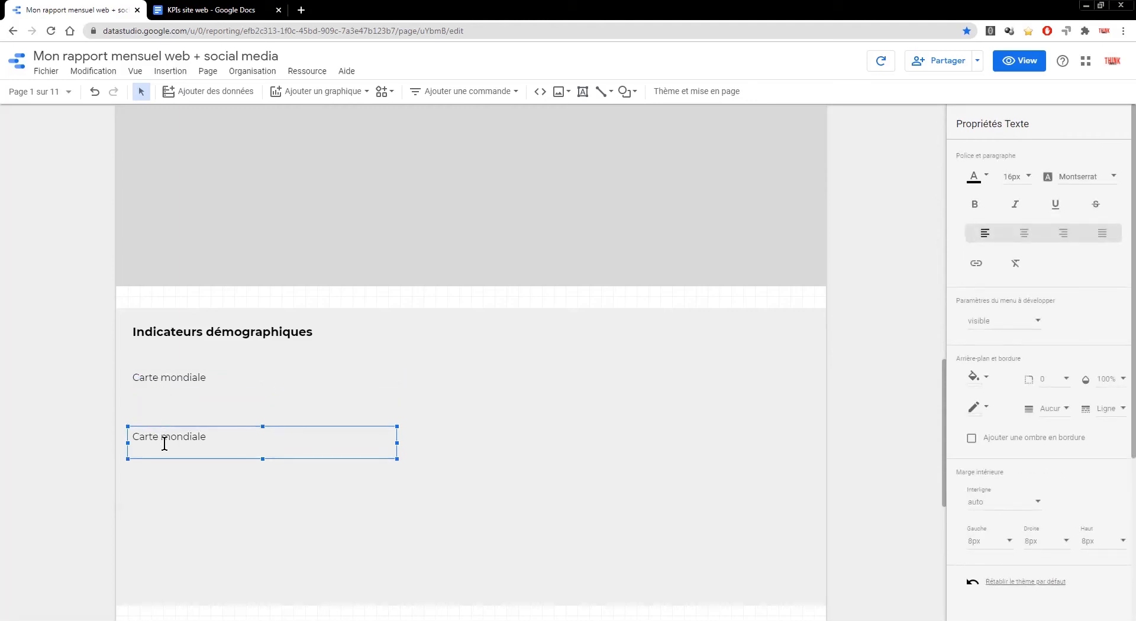
type("Sexe (graphique à secteur")
left_click(52, 452)
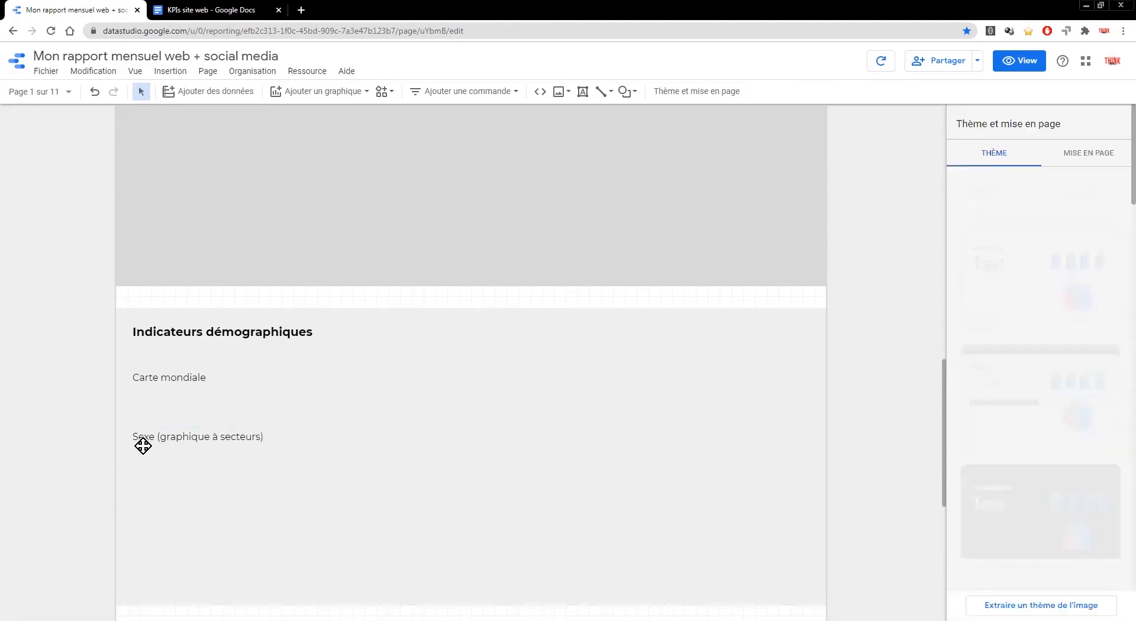
Step: Duplicate the "Sexe (graphique à secteurs)" label and place the copy to its right, in the right half of the demographic block
left_click(181, 436)
key("ctrl+d")
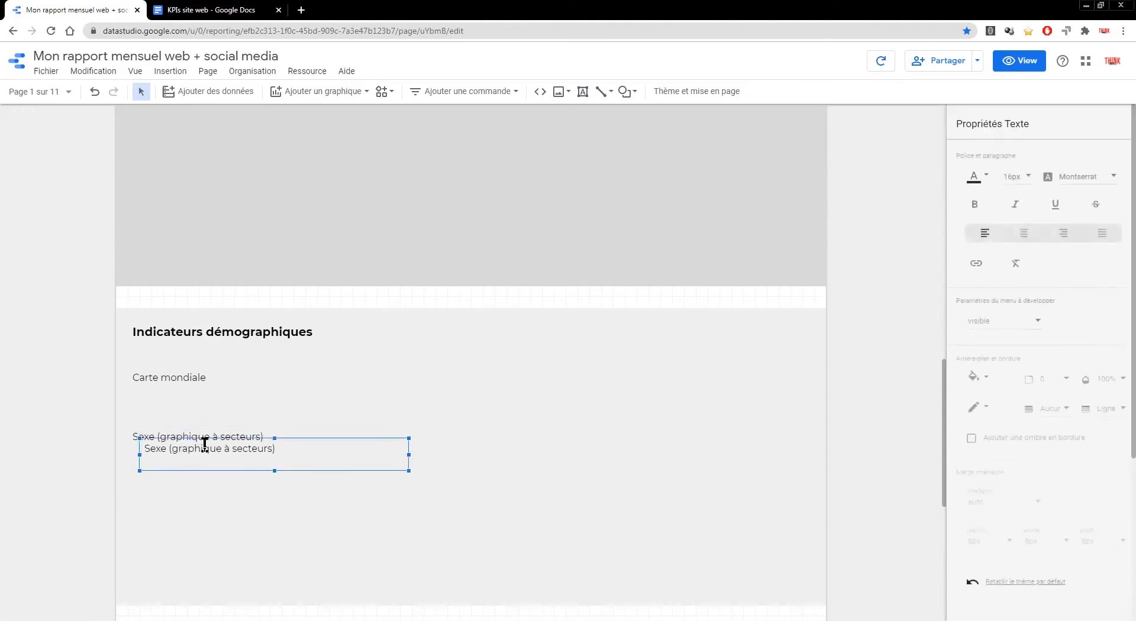
key("Right")
key("Right")
key("Right")
key("Right")
key("Right")
key("Right")
key("Right")
key("Right")
key("Right")
key("Right")
key("Right")
key("Right")
key("Right")
key("Right")
key("Right")
key("Right")
key("Right")
key("Right")
key("Right")
key("Right")
key("Right")
key("Right")
key("Right")
key("Right")
key("Right")
key("Right")
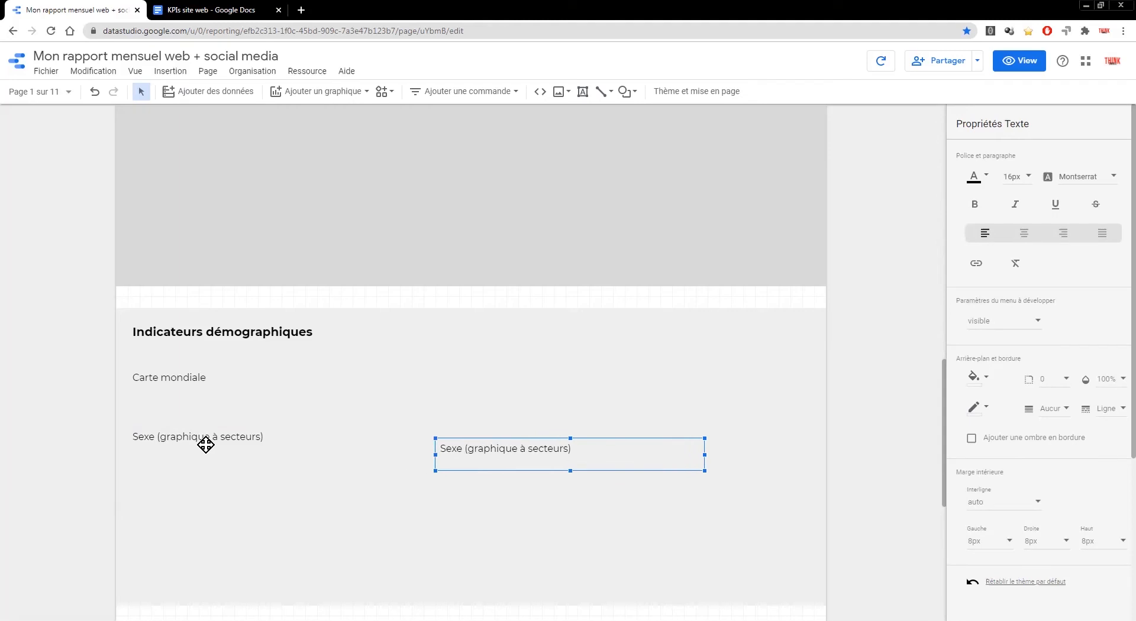
Step: Change the text of the right-hand demographic label to "Ages des visiteurs (graphique à barres)"
double_click(528, 448)
type("A")
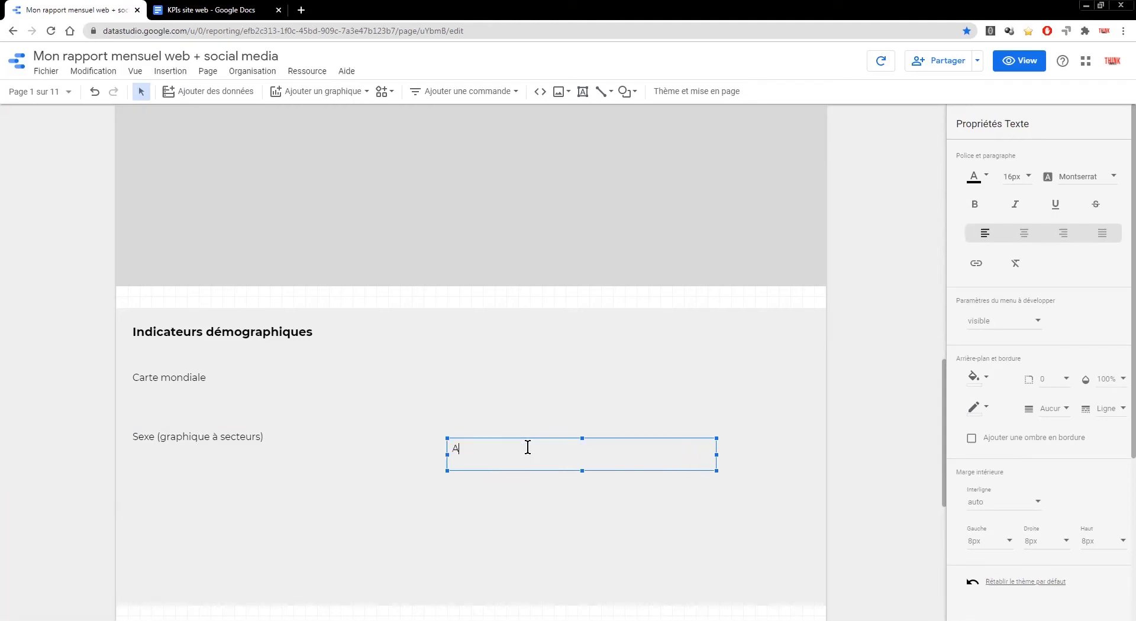
type("ges des visiteurs (graphique à barres")
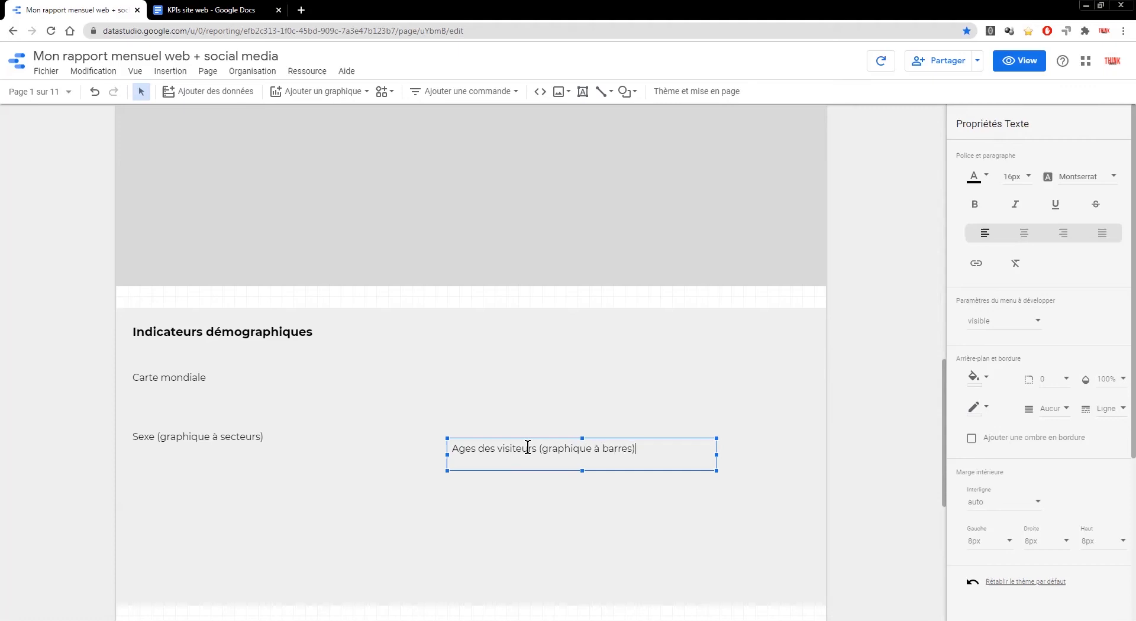
Step: Duplicate the dark grey background rectangle of the qualitative section and place the copy just below the demographic block, aligned with the page edges
left_click(527, 223)
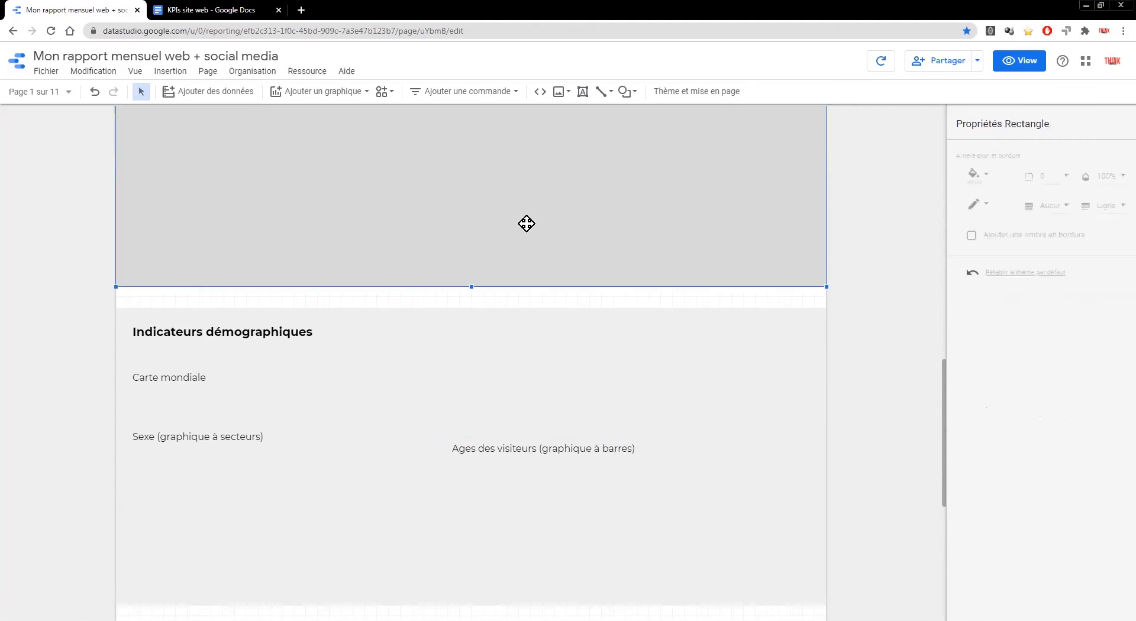
key("ctrl+d")
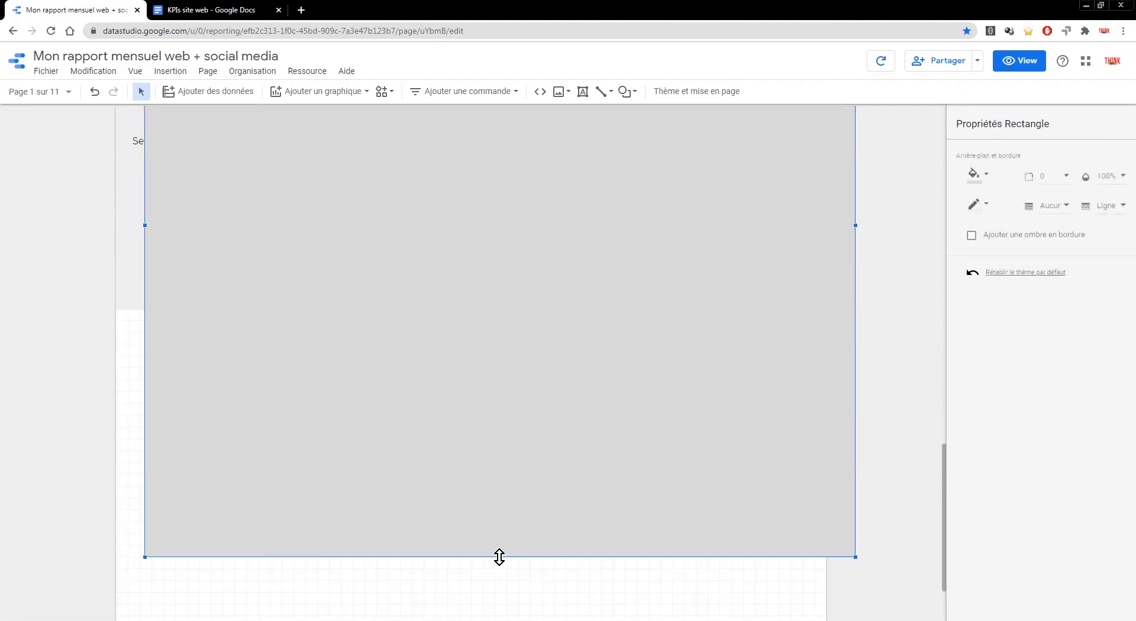
key("ctrl+shift+Down")
left_click_drag(496, 478, 498, 325)
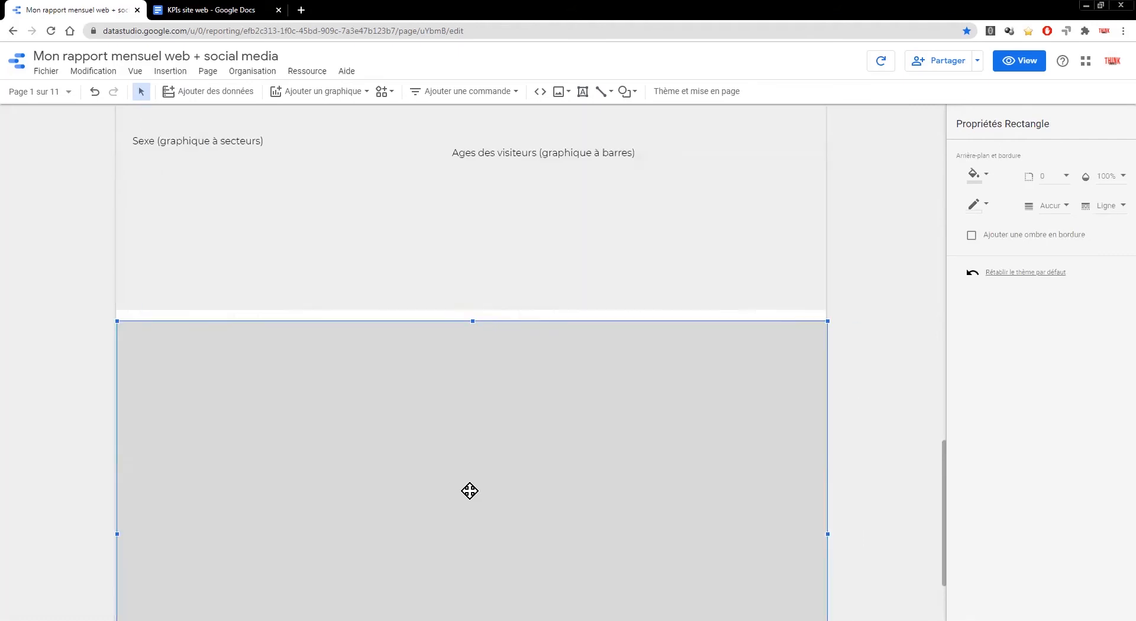
Step: Resize and reposition the new grey rectangle so it starts just below the demographic block and ends slightly above the page's bottom edge
scroll(470, 491, "down", 2)
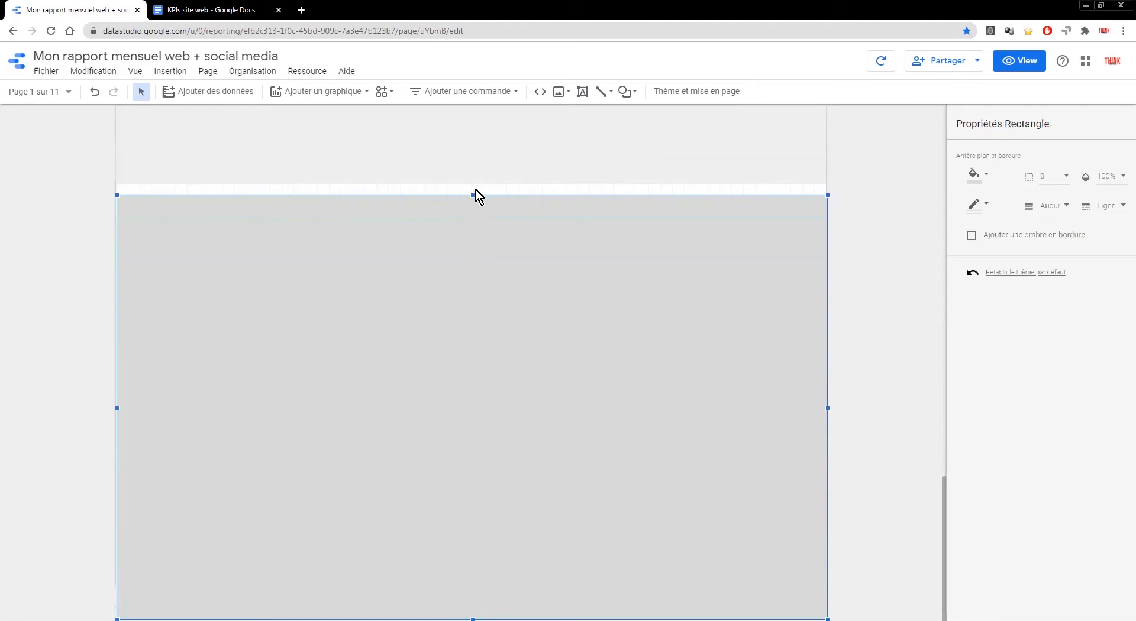
left_click_drag(474, 193, 497, 504)
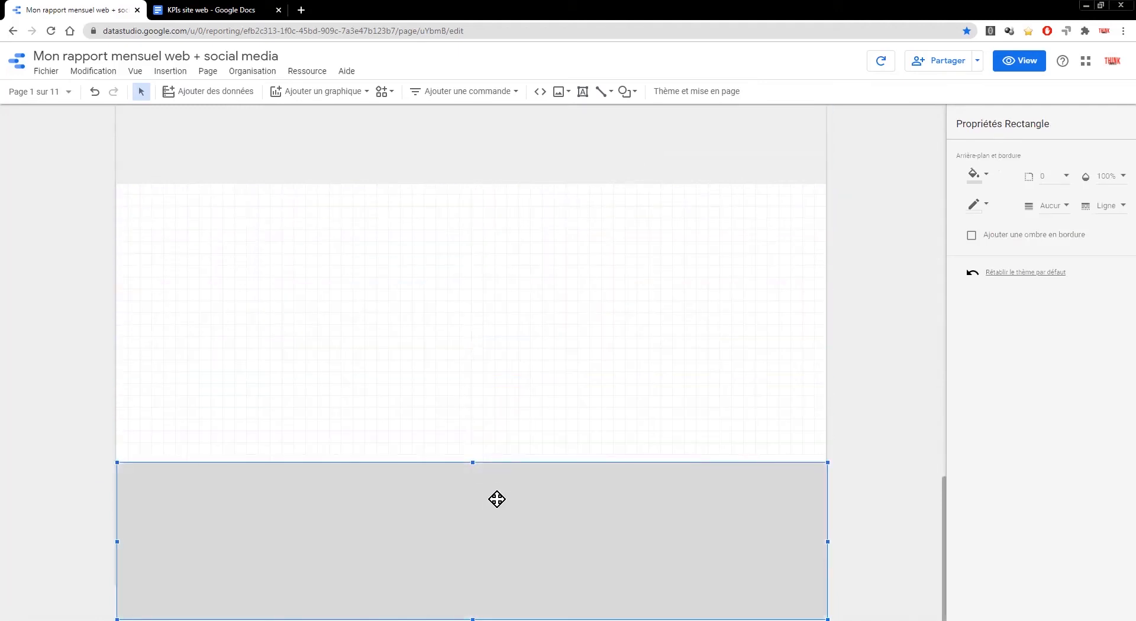
left_click_drag(497, 500, 494, 245)
left_click_drag(471, 373, 474, 559)
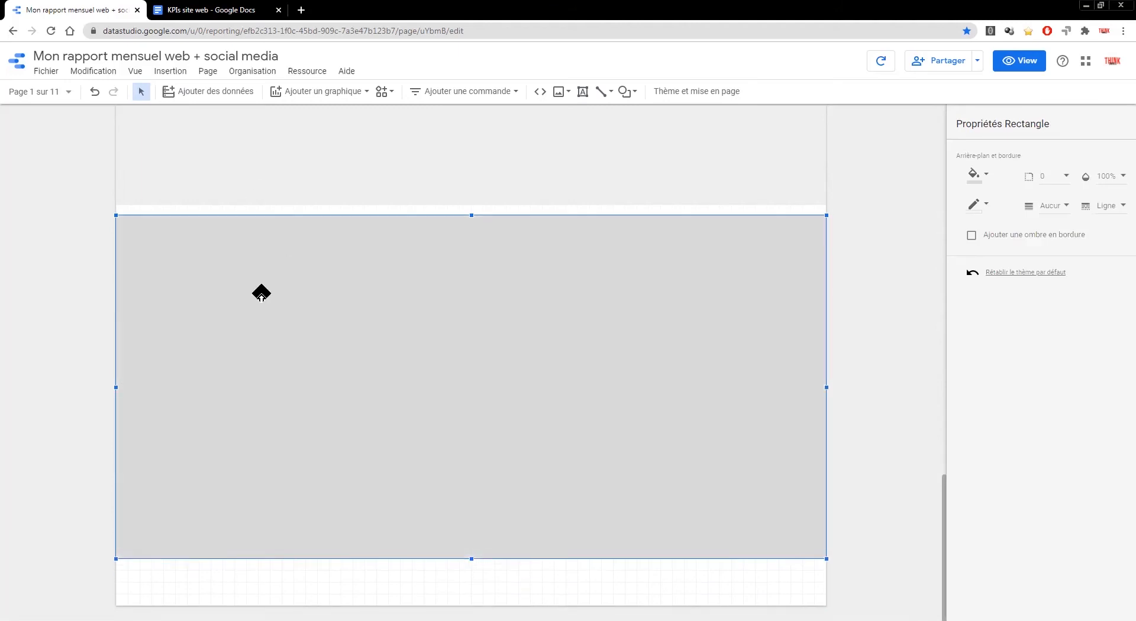
Step: Duplicate the "Indicateurs démographiques" heading and move the copy to the upper-left corner of the new grey block
scroll(207, 295, "down", 3)
left_click(210, 400)
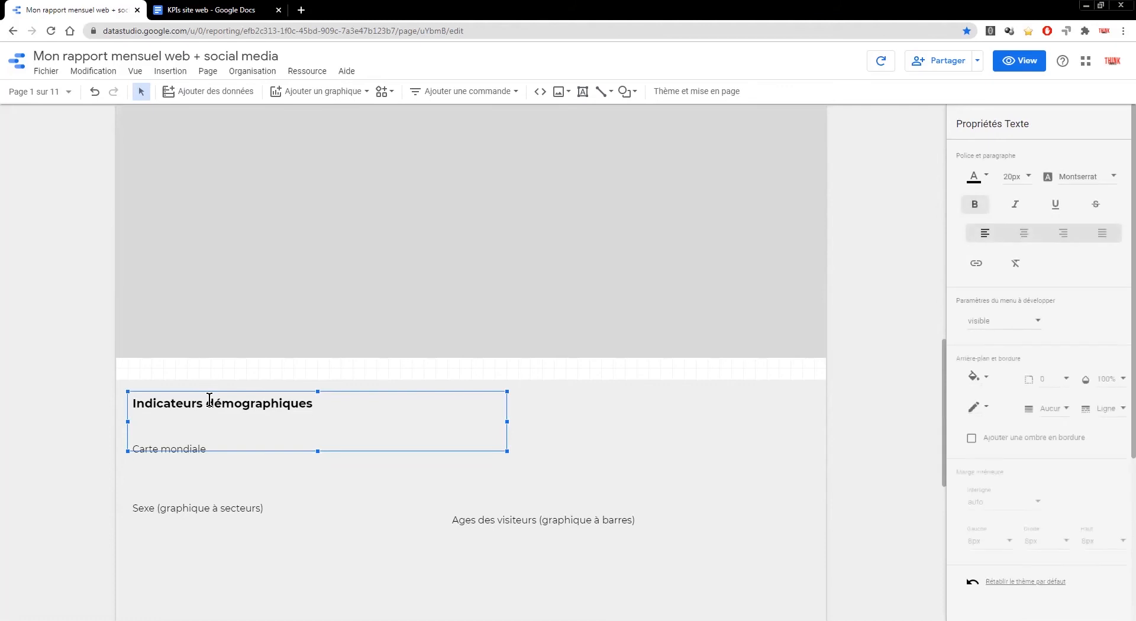
key("ctrl+c")
key("ctrl+v")
key("Down")
key("Down")
key("Down")
key("Down")
key("Down")
key("Down")
key("Down")
key("Down")
key("Down")
key("Down")
key("Down")
key("Down")
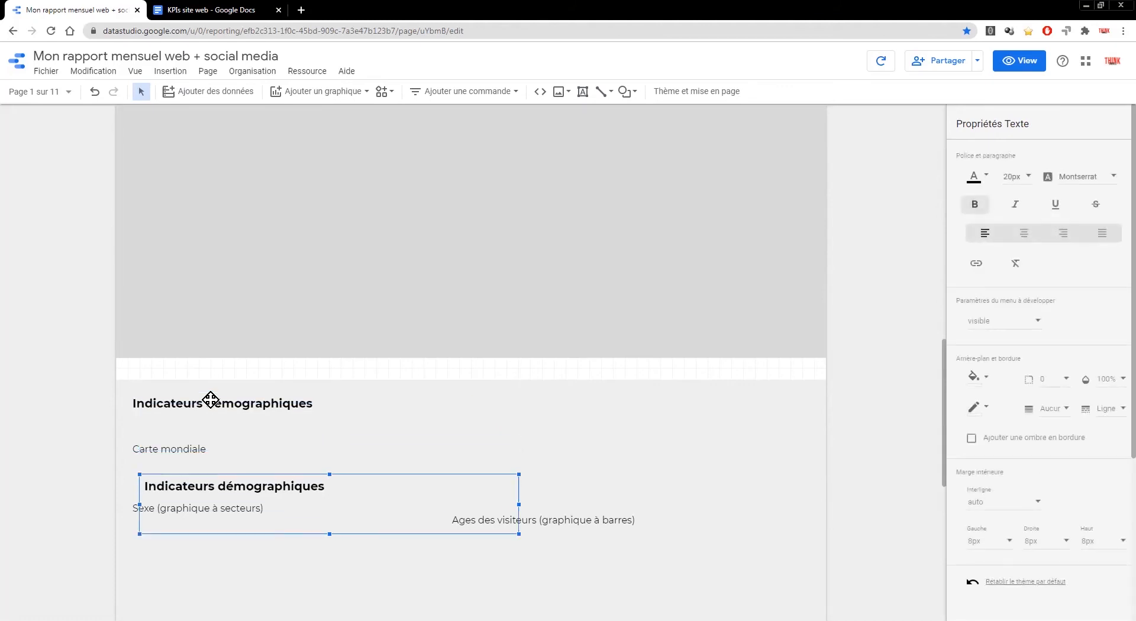
scroll(211, 401, "down", 7)
key("Down")
key("Down")
key("Down")
key("Down")
key("Down")
key("Down")
key("Down")
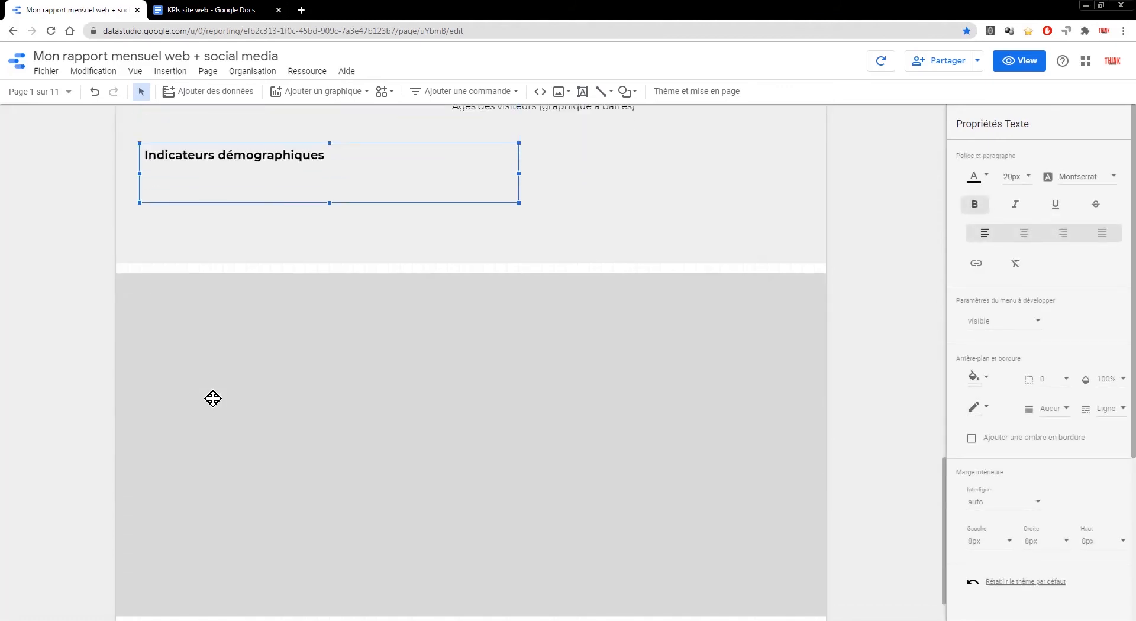
key("Down")
key("Down")
key("Down")
key("Down")
key("Down")
key("Down")
key("Down")
key("Down")
key("Down")
key("Down")
key("Down")
key("Left")
key("Down")
Step: Change the copied heading's text to "Indicateurs technologiques"
left_click_drag(207, 297, 400, 301)
key("BackSpace")
type("te")
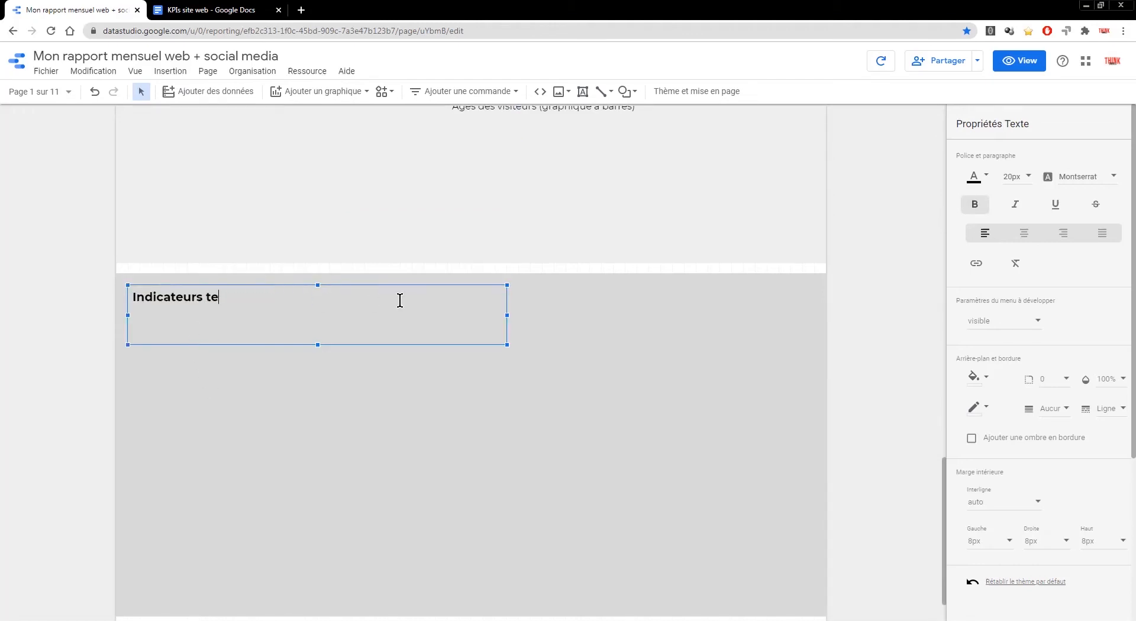
type("chnologiques")
Step: Duplicate the "Sexe (graphique à secteurs)" label and move the copy under the "Indicateurs technologiques" heading, left-aligned with it
scroll(314, 321, "up", 3)
left_click(203, 271)
key("ctrl+d")
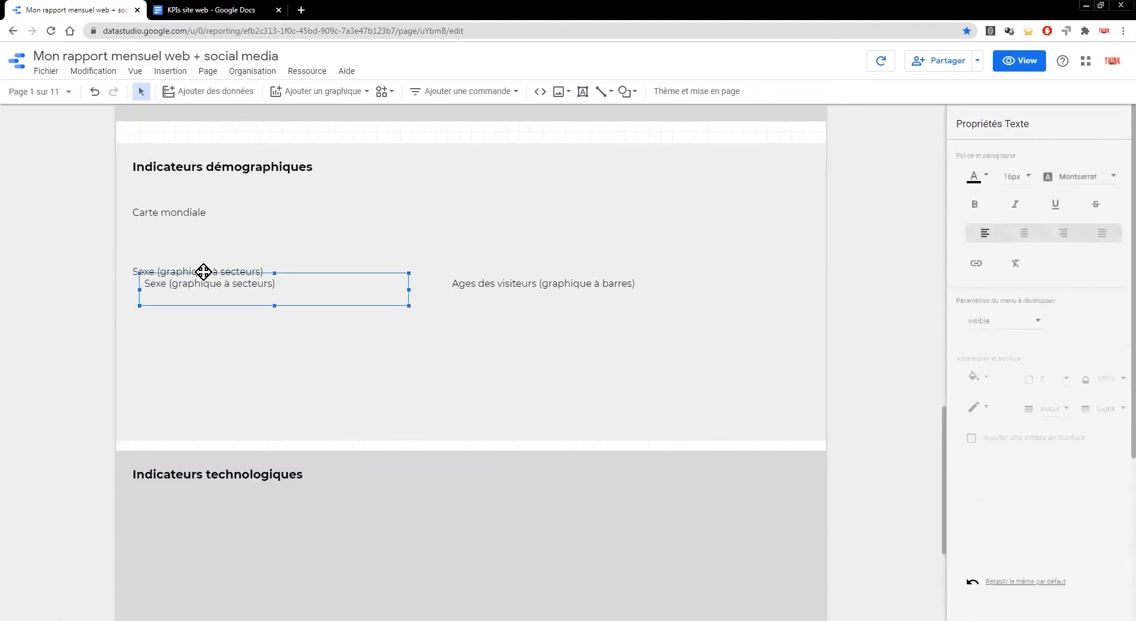
key("Left")
key("Down")
key("Down")
key("Down")
key("Down")
key("Down")
key("Down")
key("Down")
key("Down")
key("Down")
key("Down")
key("Down")
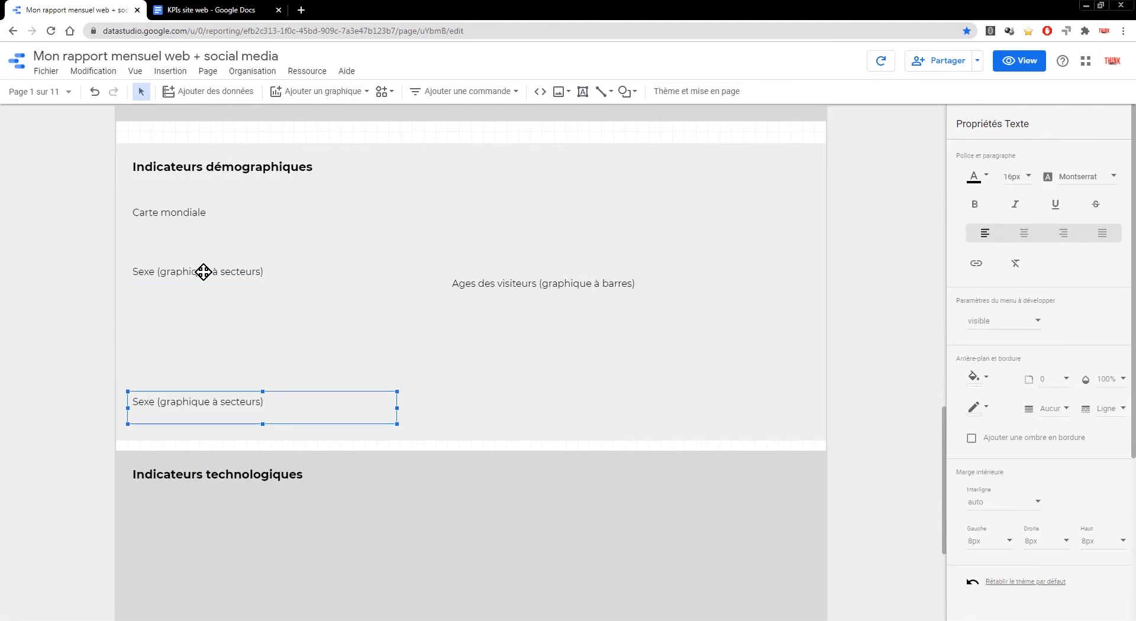
key("Down")
key("Down")
key("Down")
key("Down")
key("Down")
key("Down")
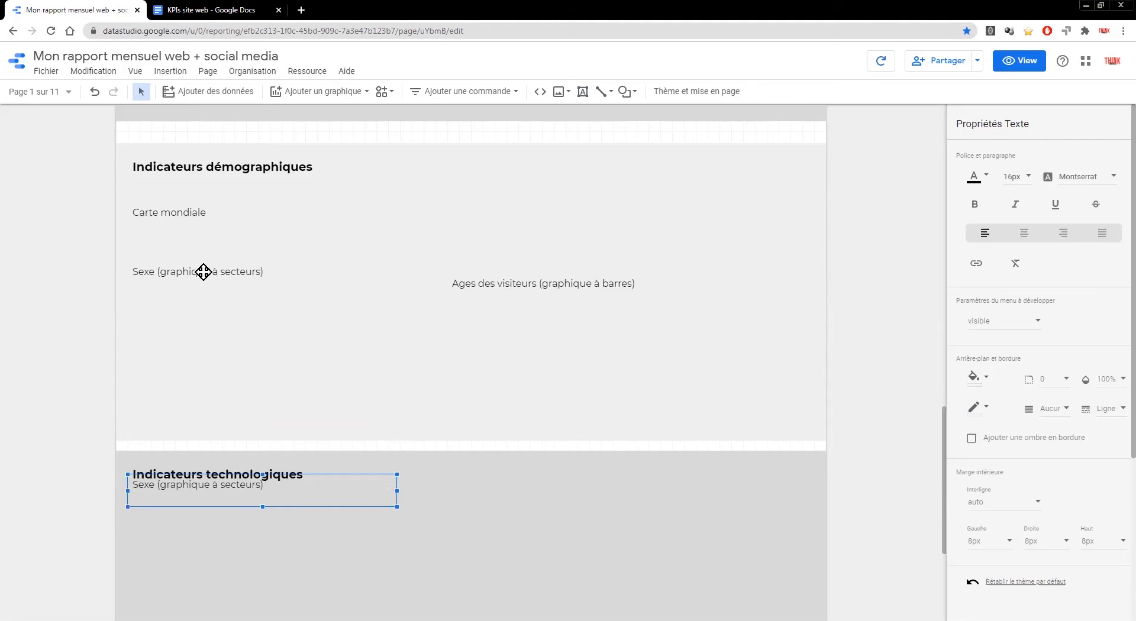
key("Down")
key("Down")
Step: Change the text of the label under "Indicateurs technologiques" to "Catégorie d'appareil"
double_click(211, 509)
type("Catég")
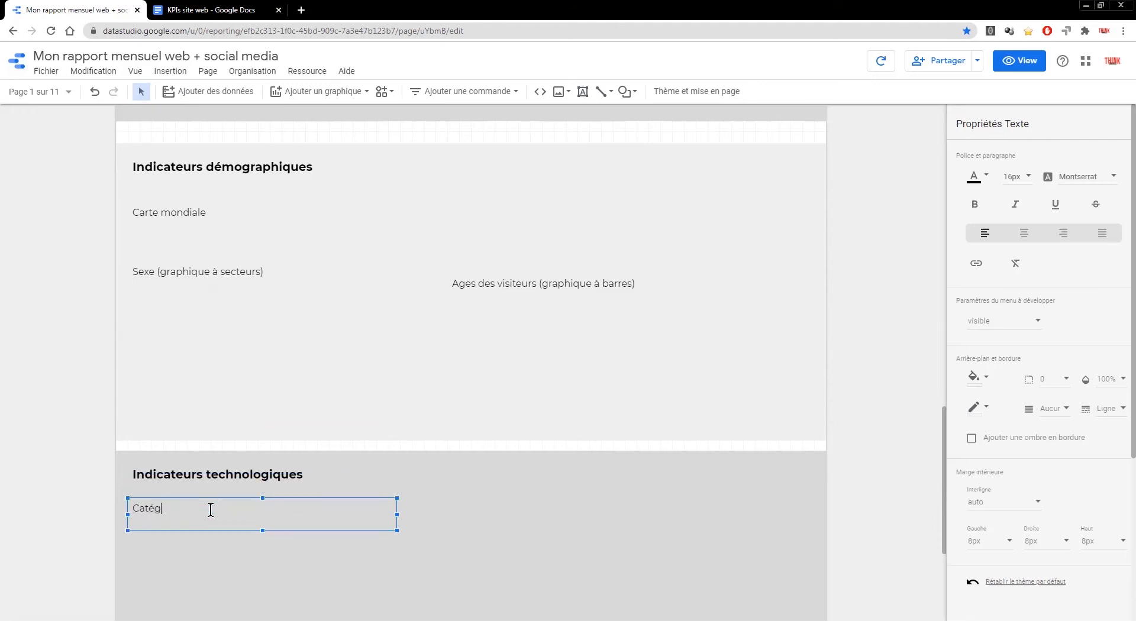
type("orie d'ap")
left_click(60, 485)
Step: Insert a scorecard (Tableau de données) directly under the "Sessions" label in the quantitative indicators block
scroll(61, 485, "down", 4)
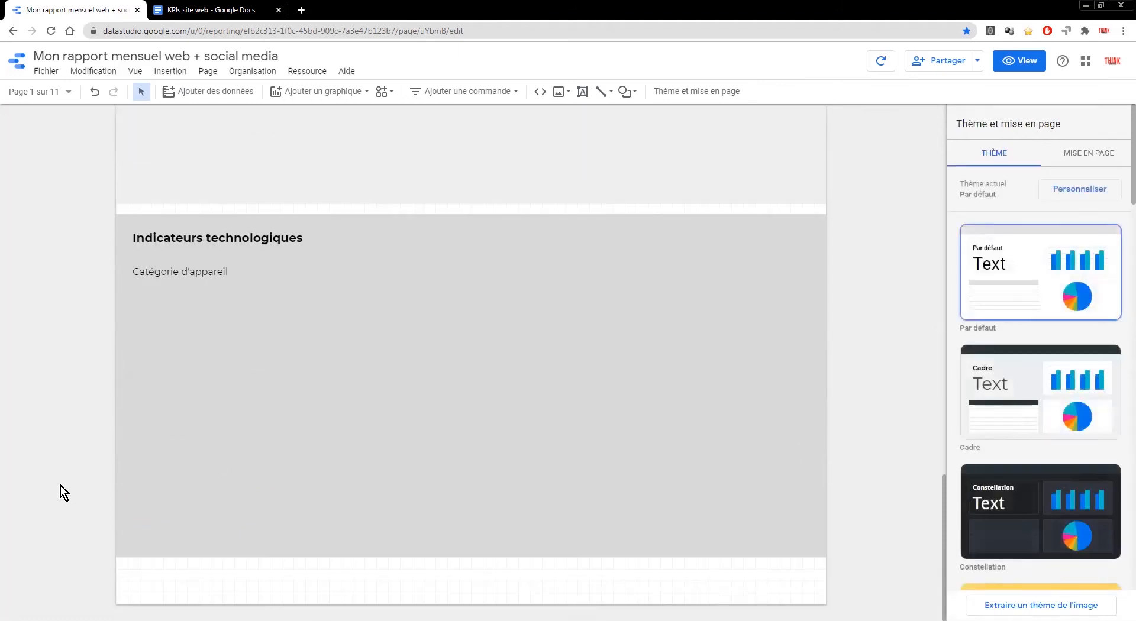
scroll(60, 486, "up", 18)
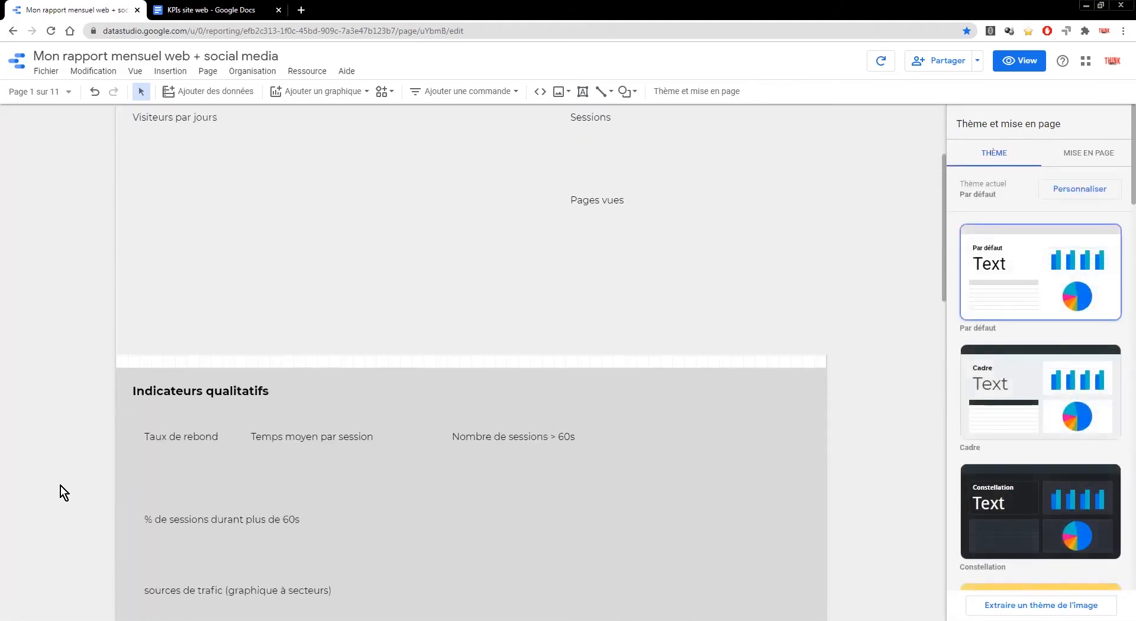
scroll(60, 485, "up", 2)
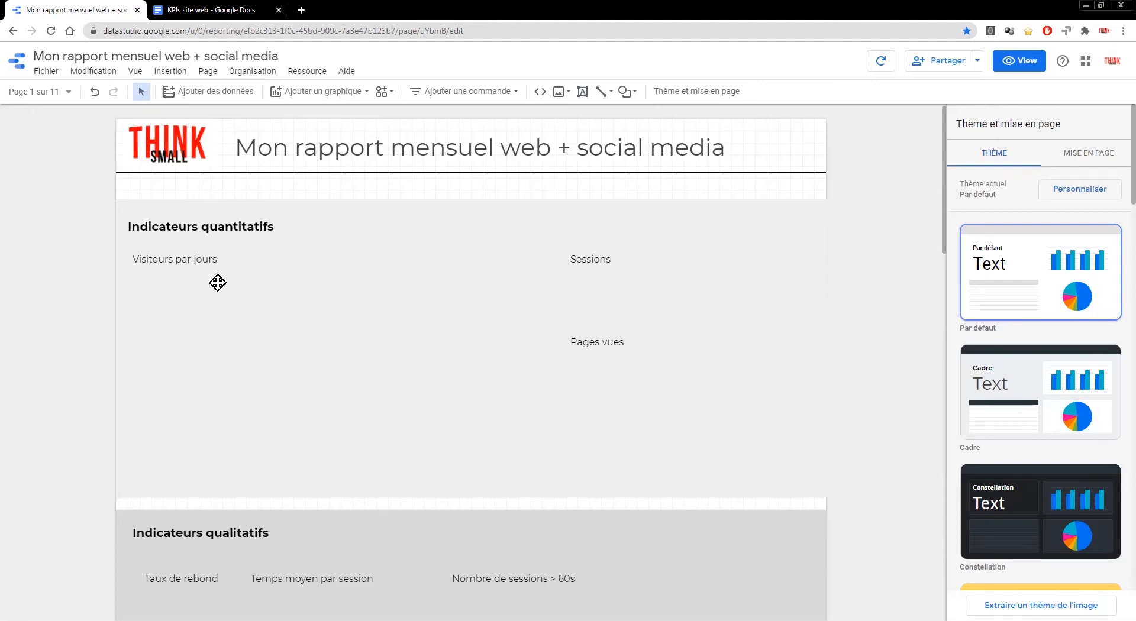
scroll(222, 323, "down", 15)
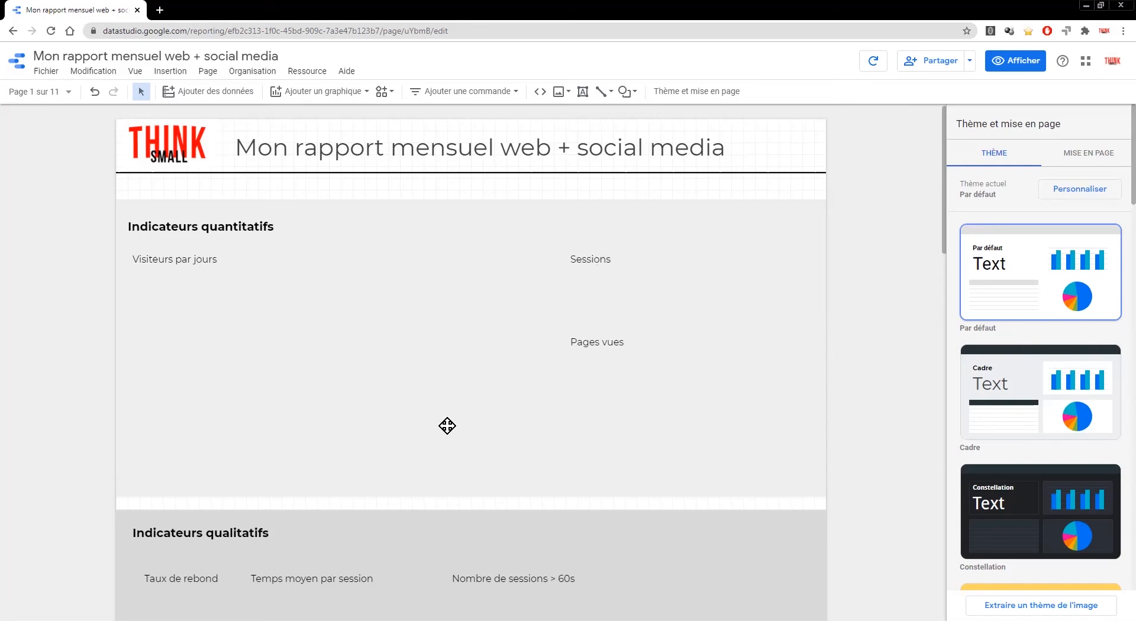
scroll(348, 458, "down", 2)
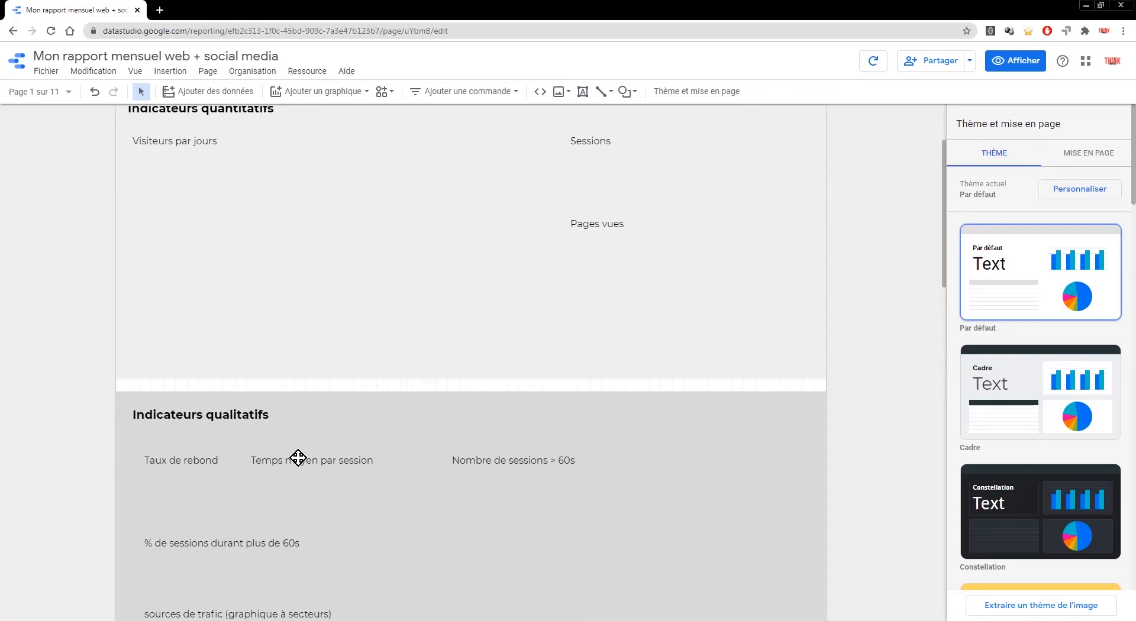
scroll(298, 458, "up", 2)
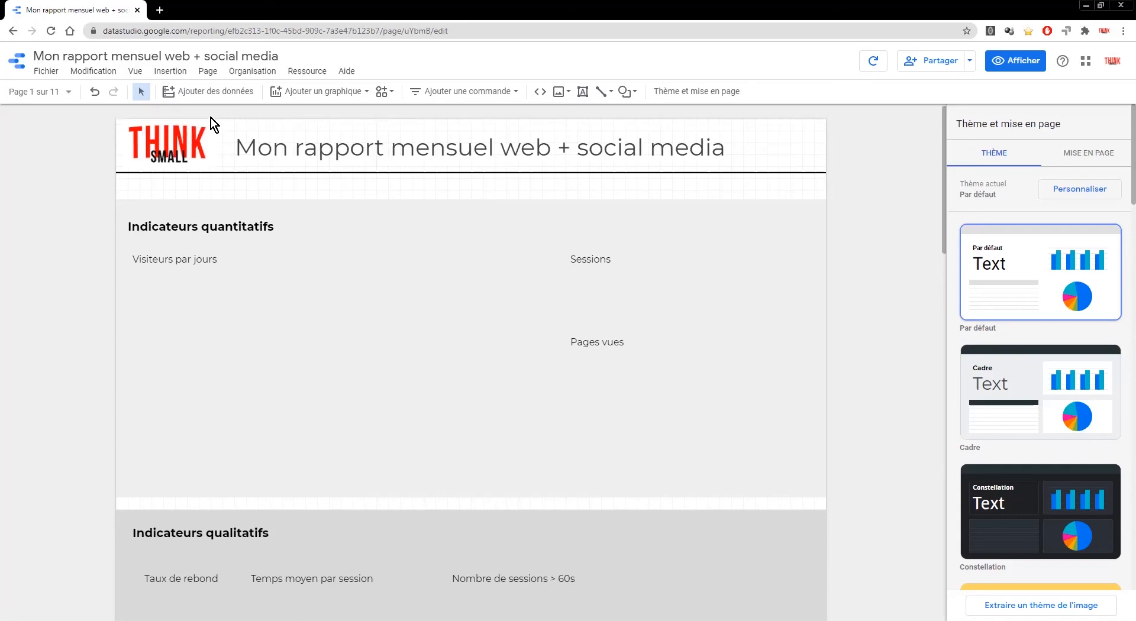
left_click(178, 76)
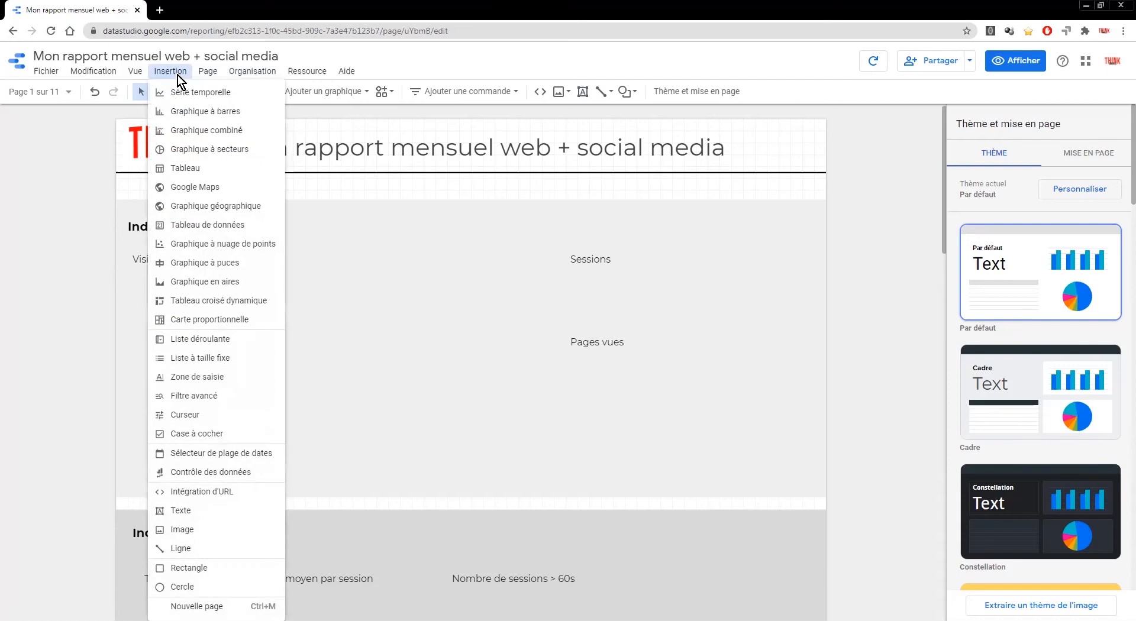
left_click(191, 226)
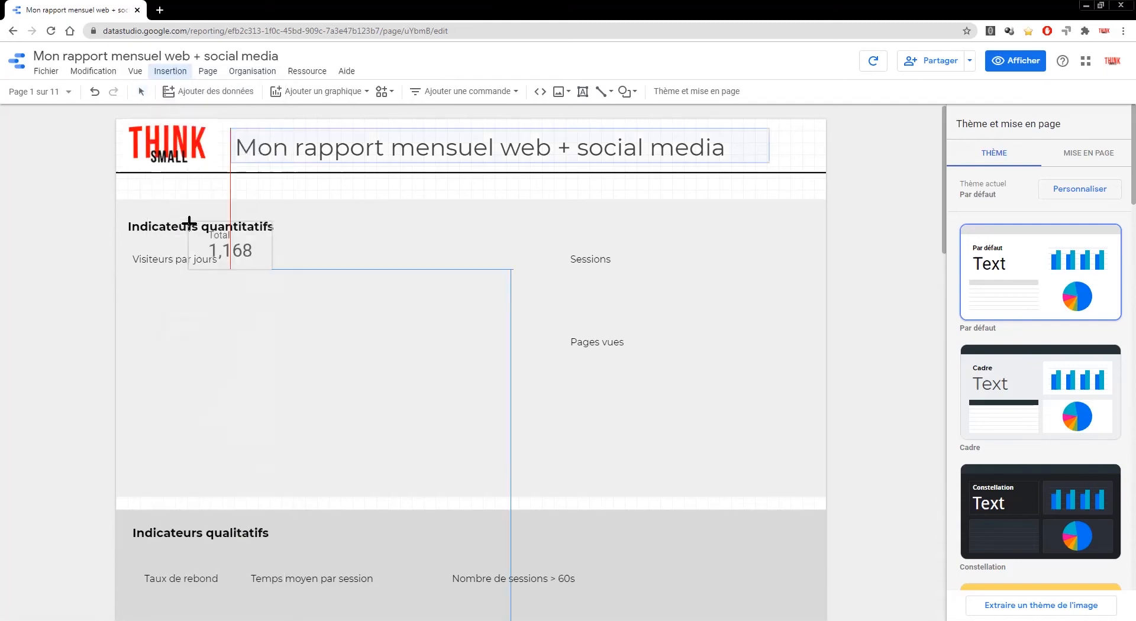
left_click(562, 269)
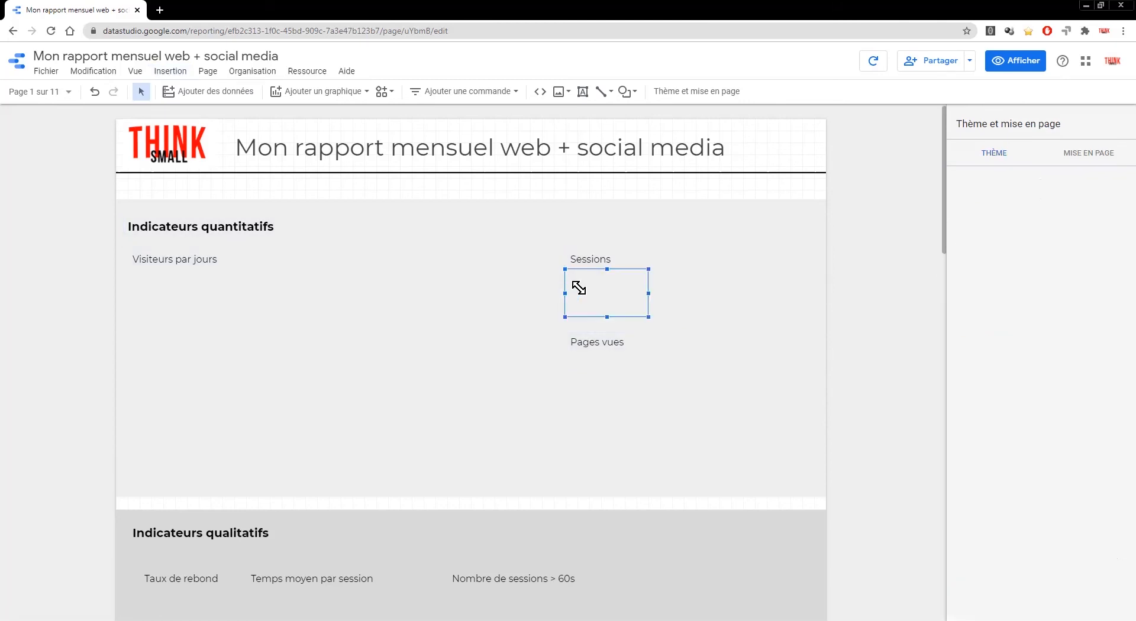
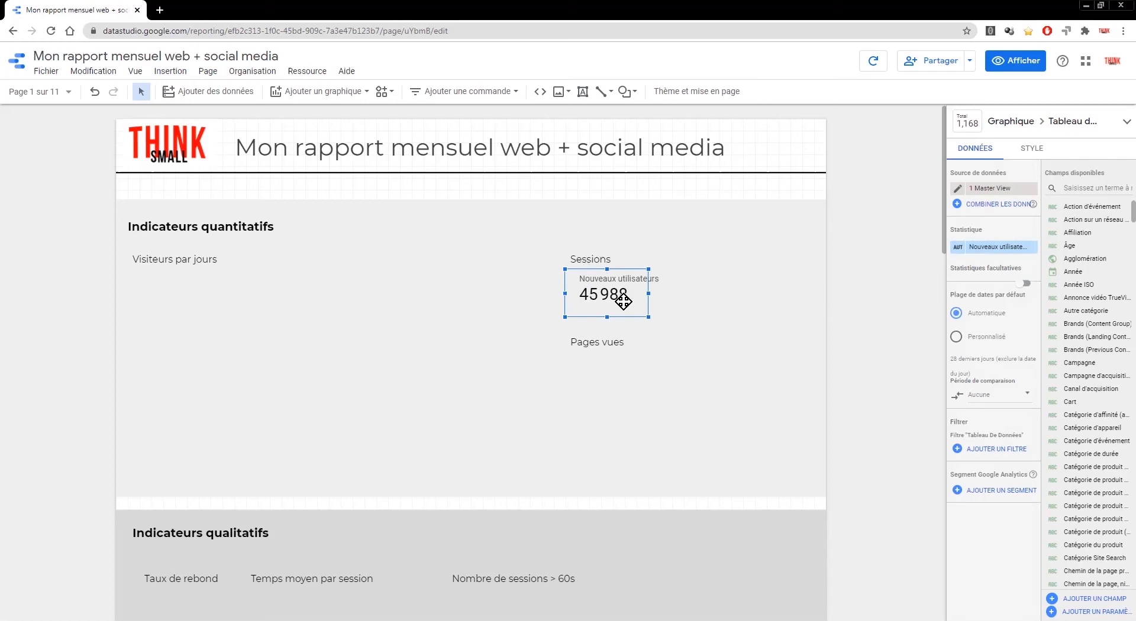
Step: Keep 1 Master View as the scorecard's data source and set its metric to Sessions
left_click(986, 194)
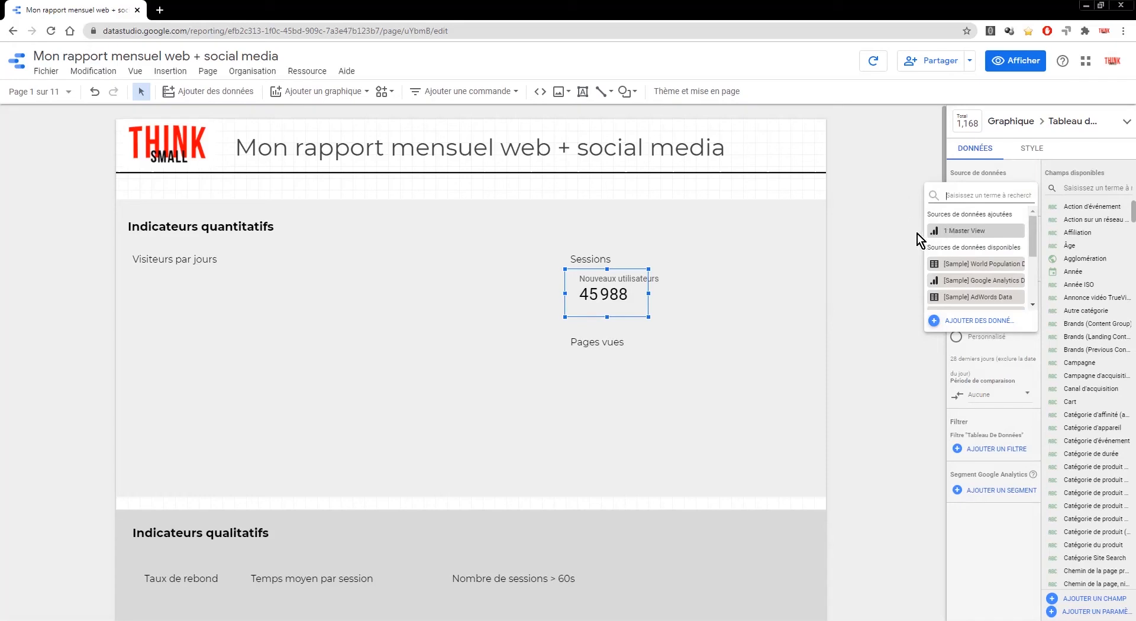
left_click(867, 239)
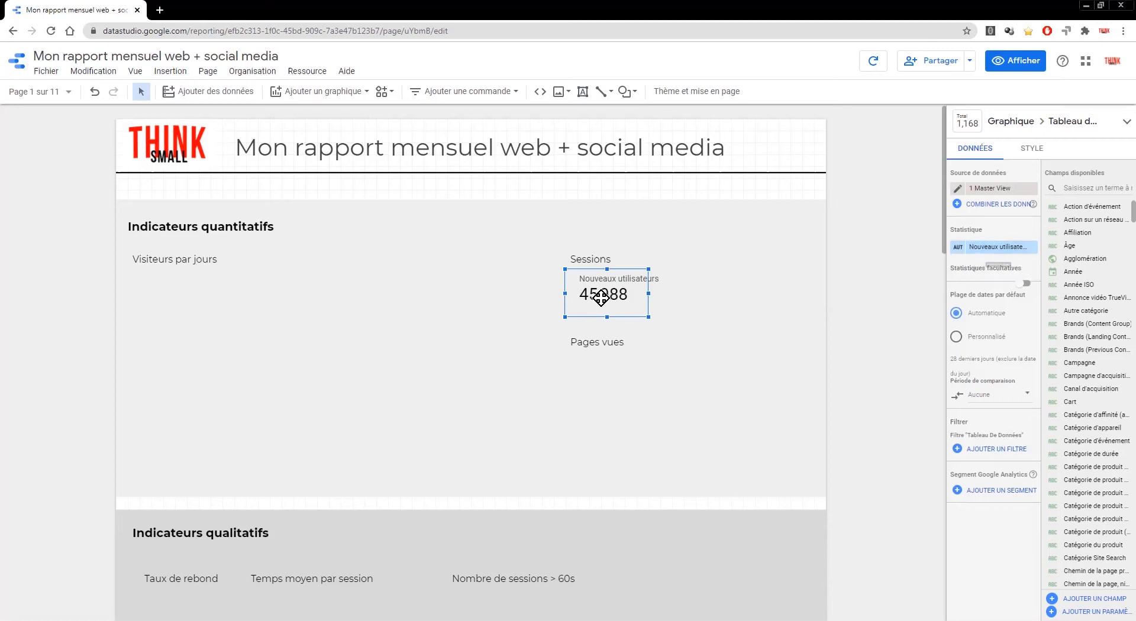
left_click(997, 249)
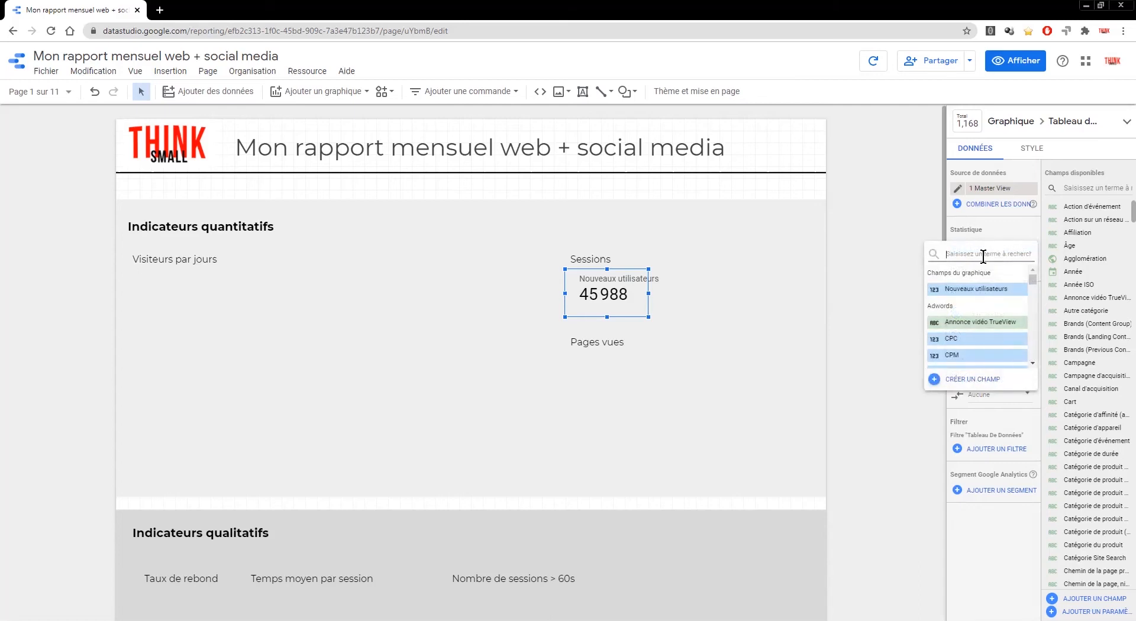
scroll(979, 307, "down", 2)
scroll(980, 310, "down", 10)
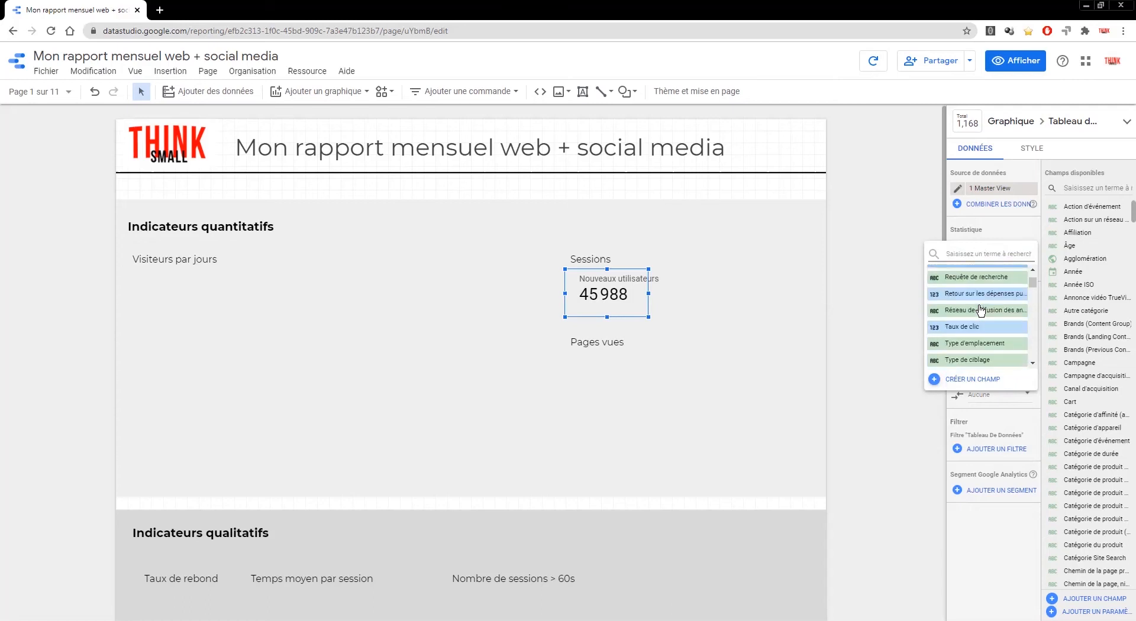
scroll(978, 307, "down", 2)
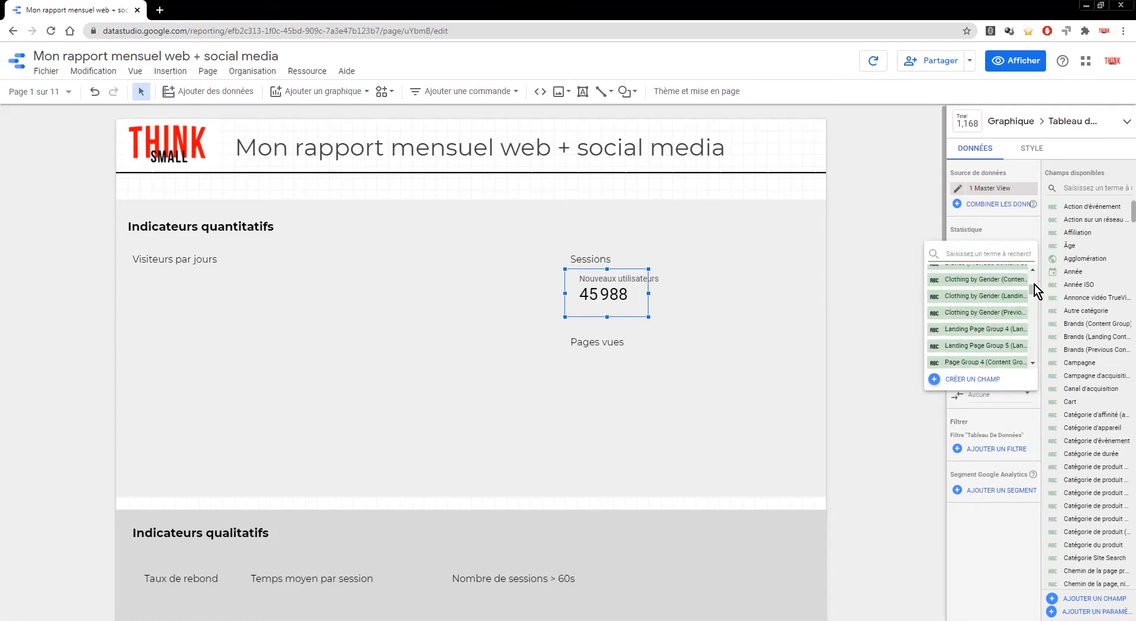
left_click_drag(1033, 285, 1009, 265)
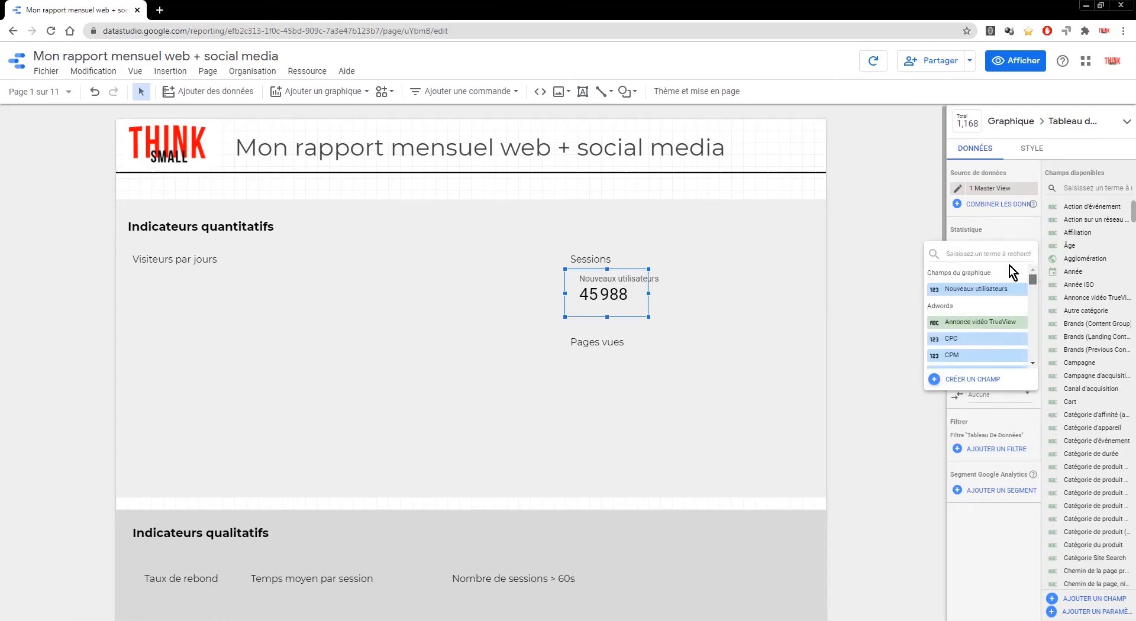
left_click(972, 254)
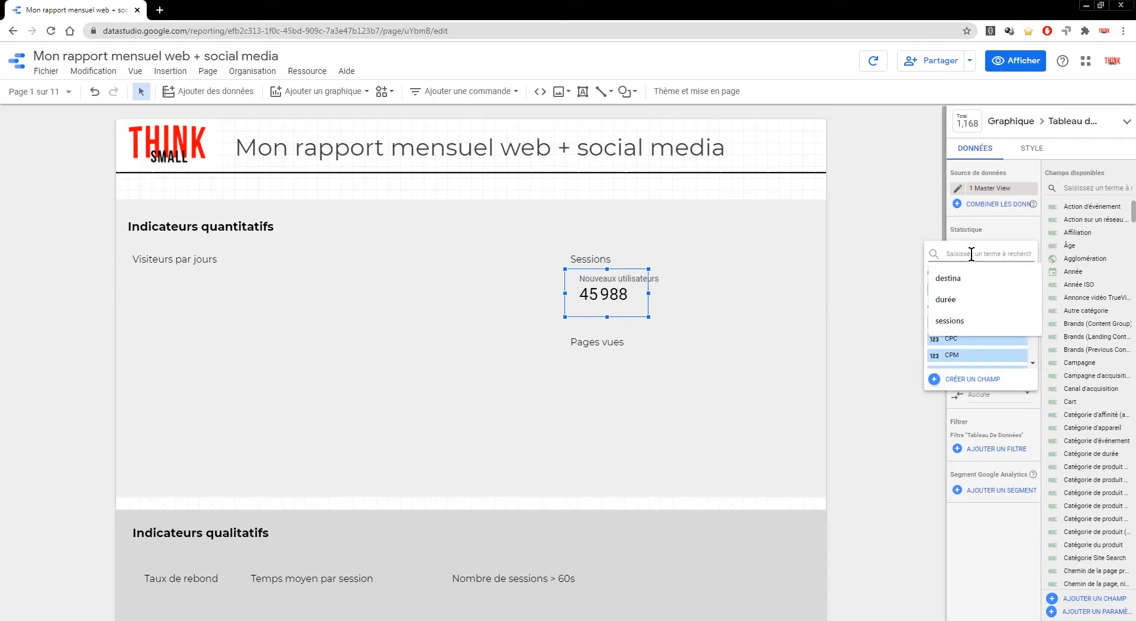
type("sessions")
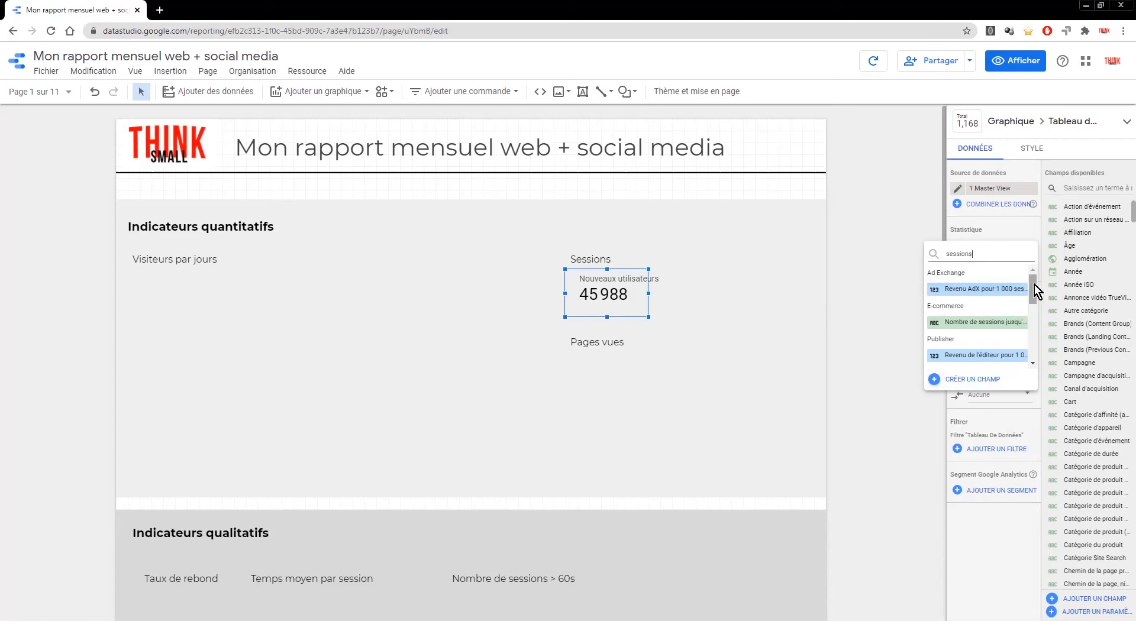
left_click_drag(1032, 285, 1030, 319)
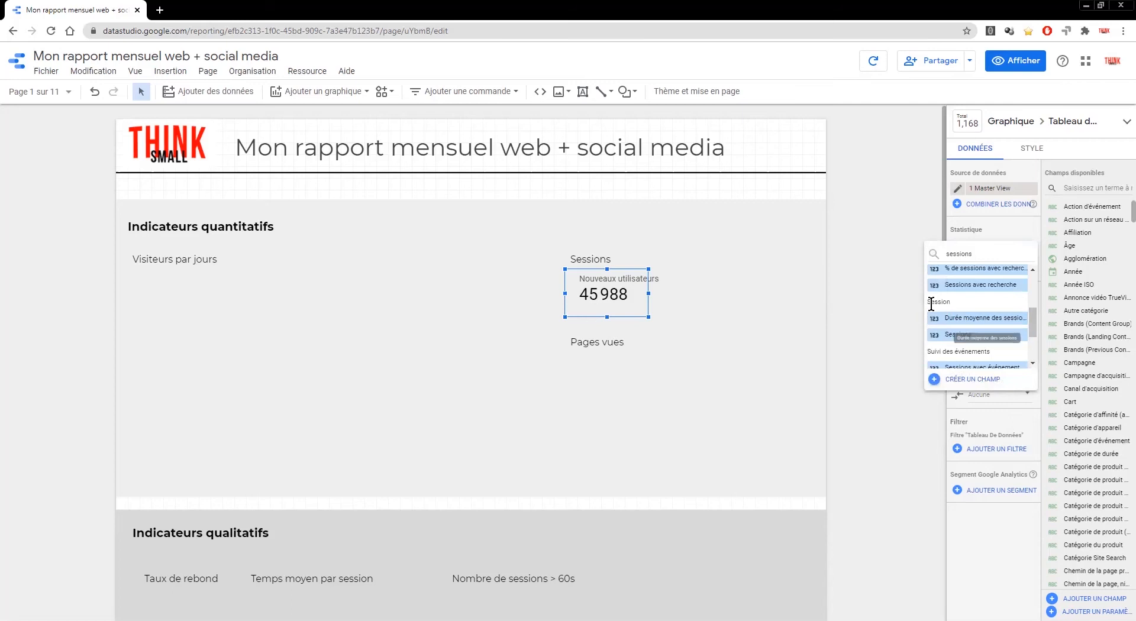
left_click(957, 337)
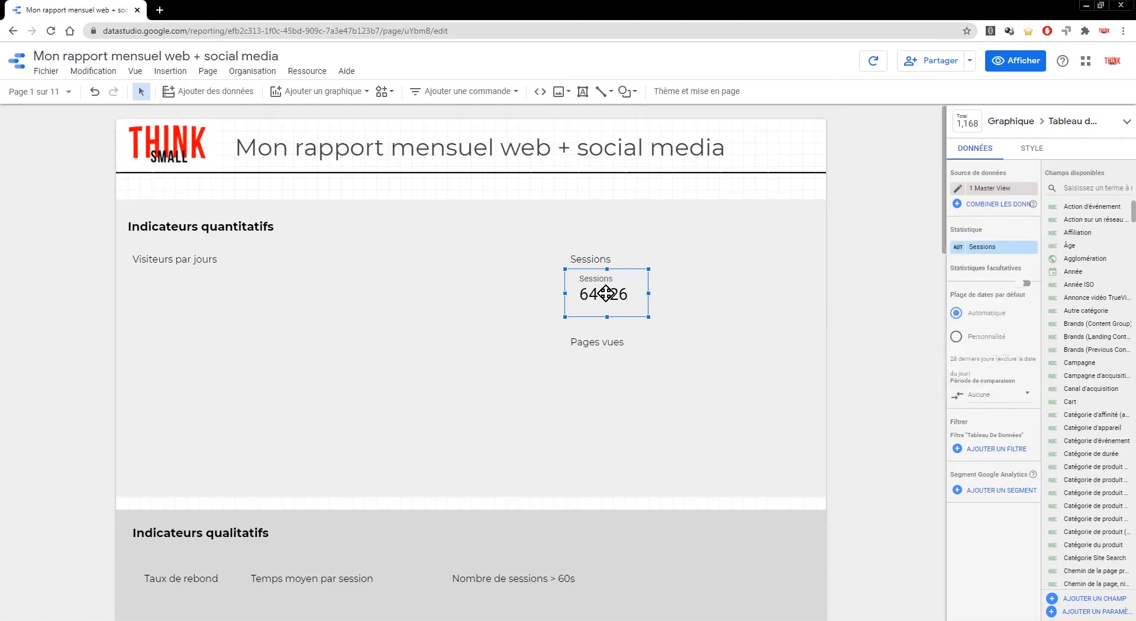
left_click(590, 361)
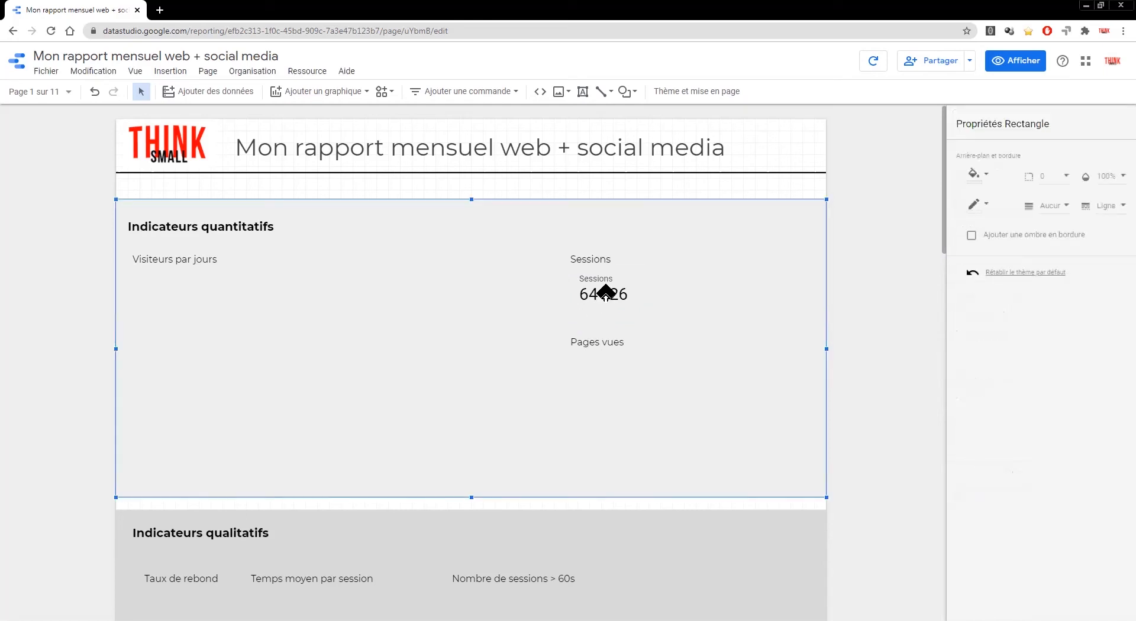
left_click(168, 74)
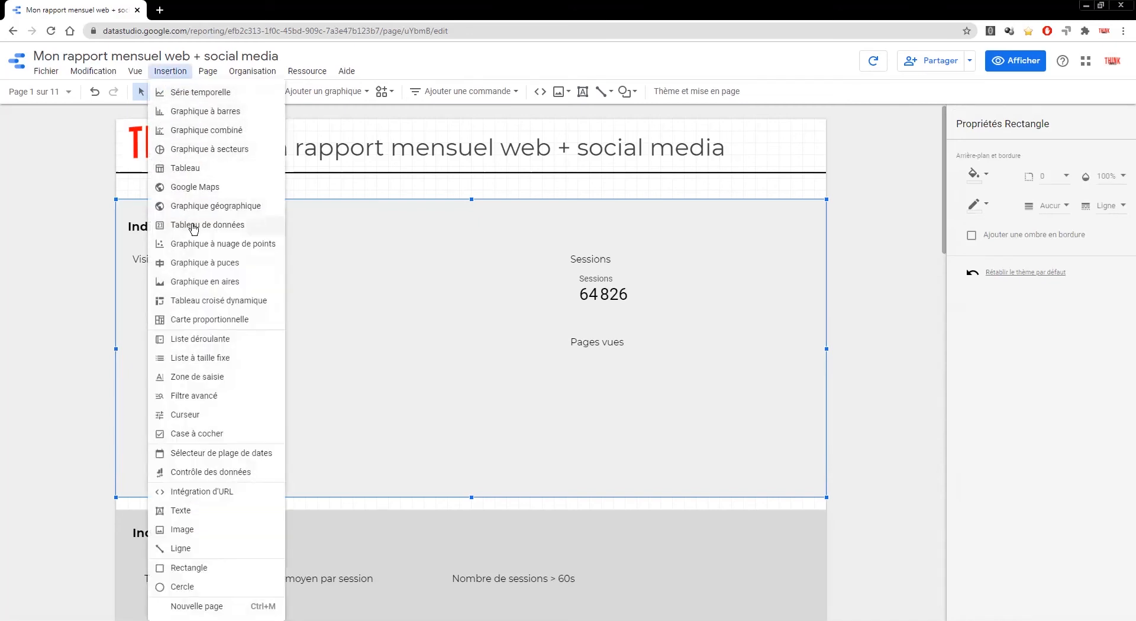
left_click(524, 301)
Step: Select the scorecard under the "Sessions" label
left_click(598, 294)
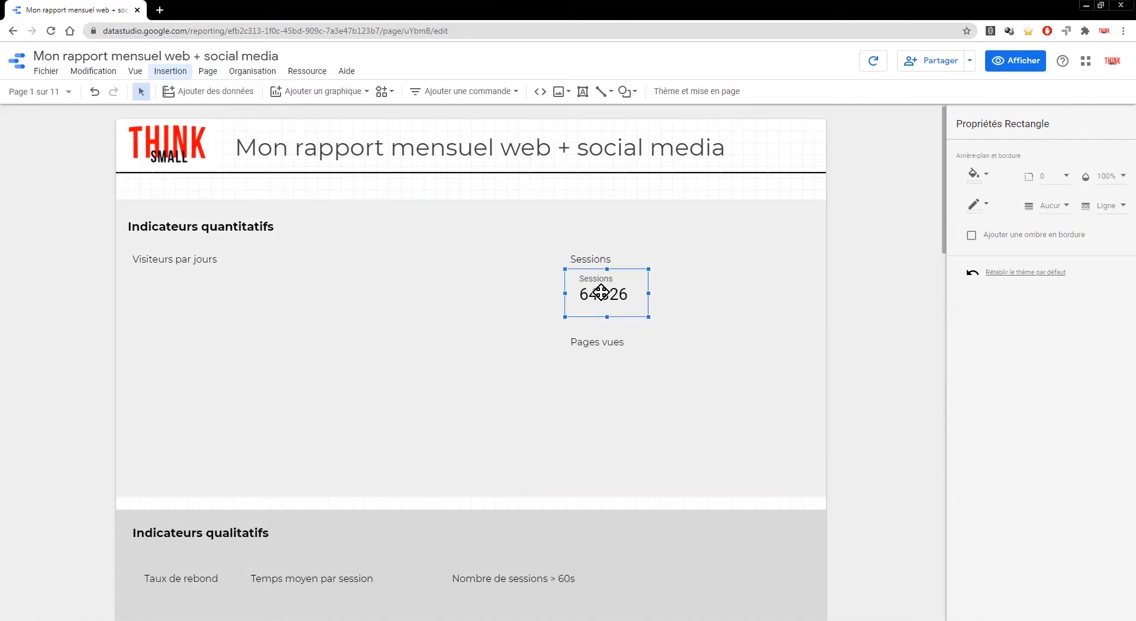
Step: Copy the Sessions scorecard and place the copy just below the "Pages vues" label
right_click(601, 293)
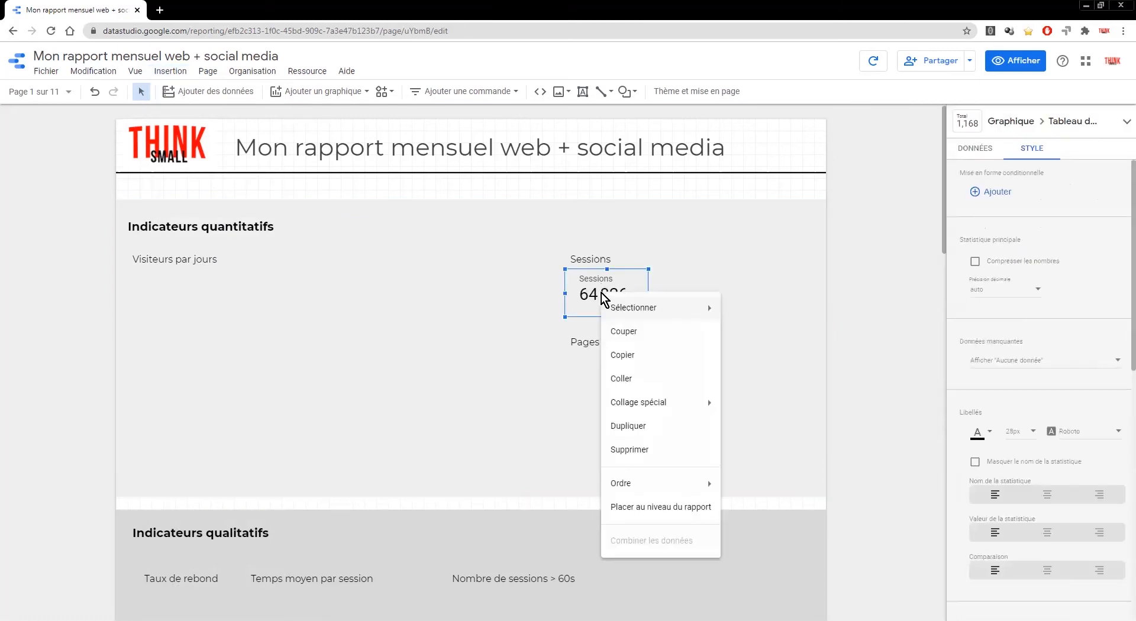
left_click(618, 356)
left_click(574, 377)
right_click(573, 376)
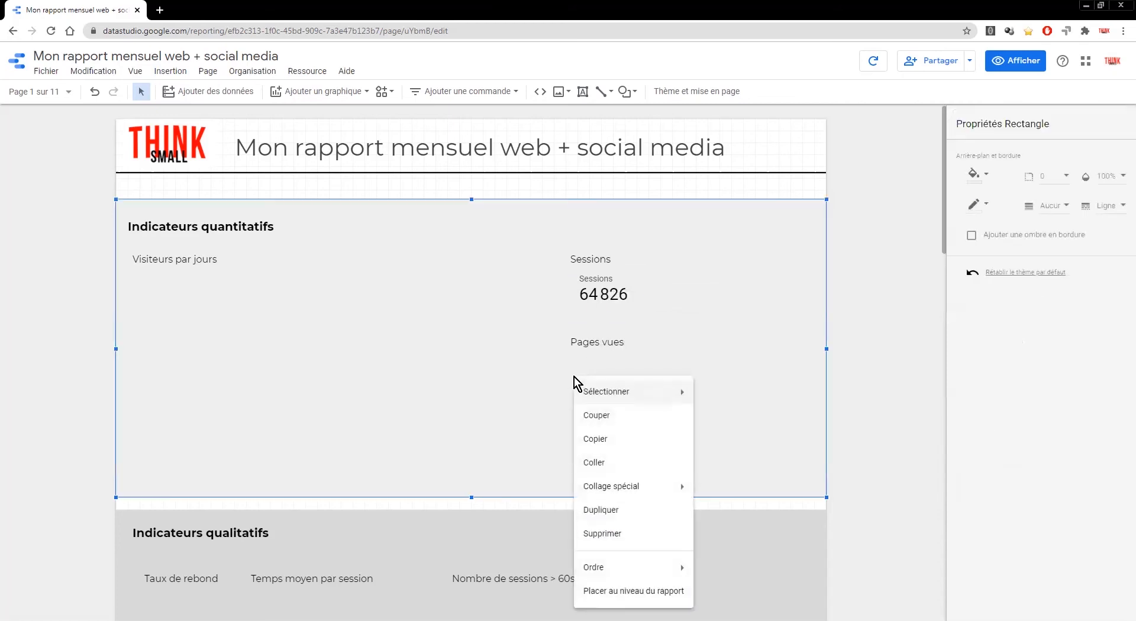
left_click(606, 463)
left_click(609, 291)
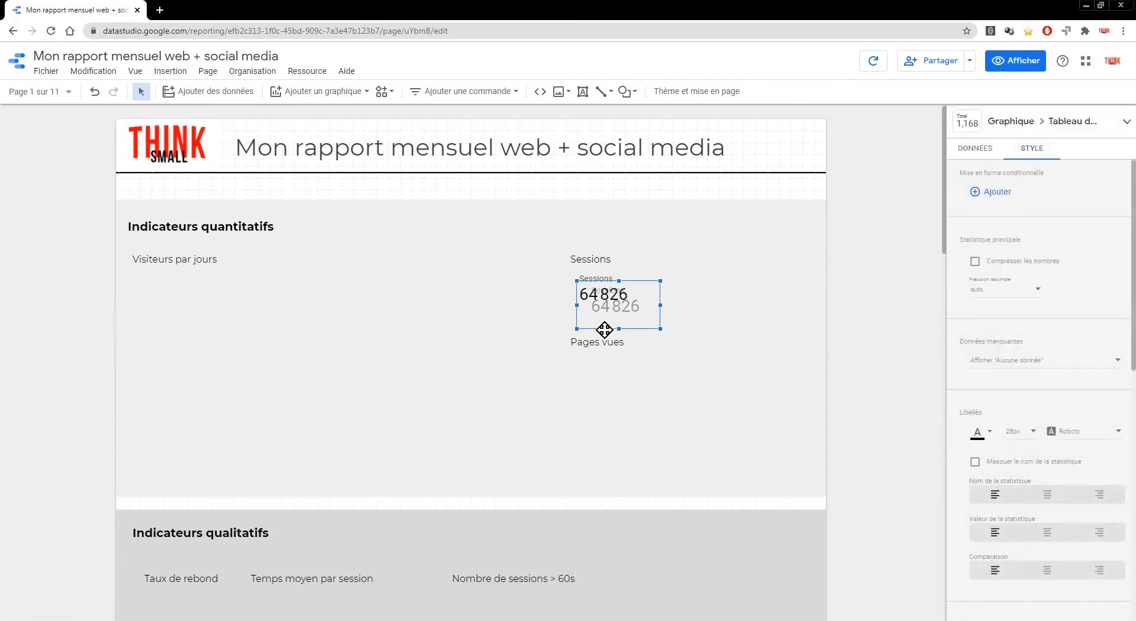
left_click_drag(604, 329, 599, 386)
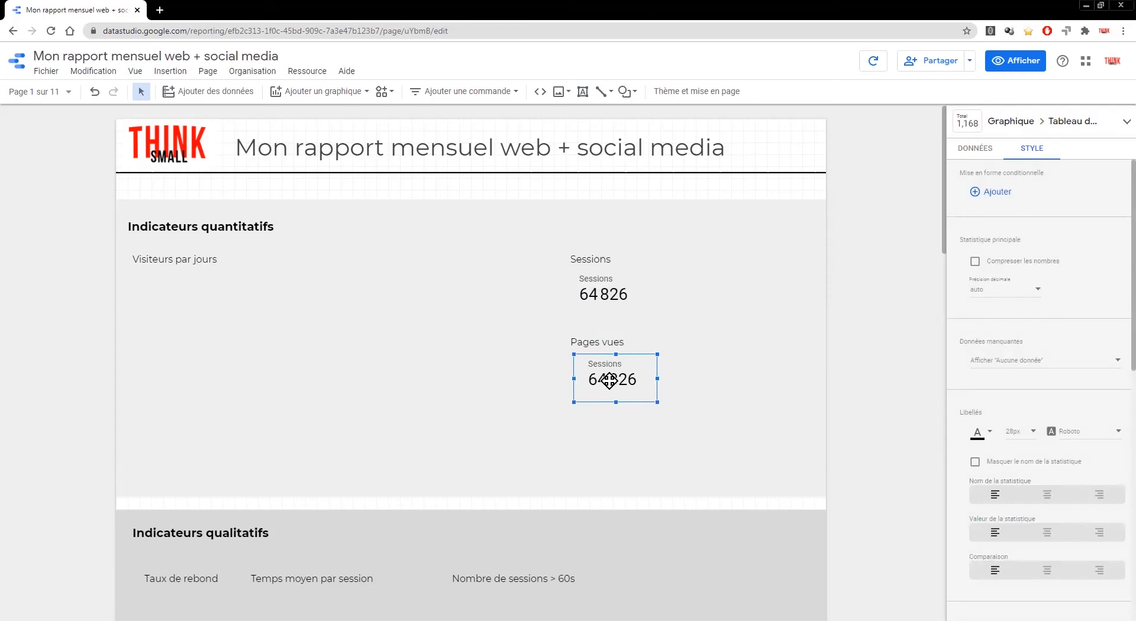
Step: Set the metric of the scorecard under the "Pages vues" label to Pages vues from the Suivi des pages group
left_click(980, 151)
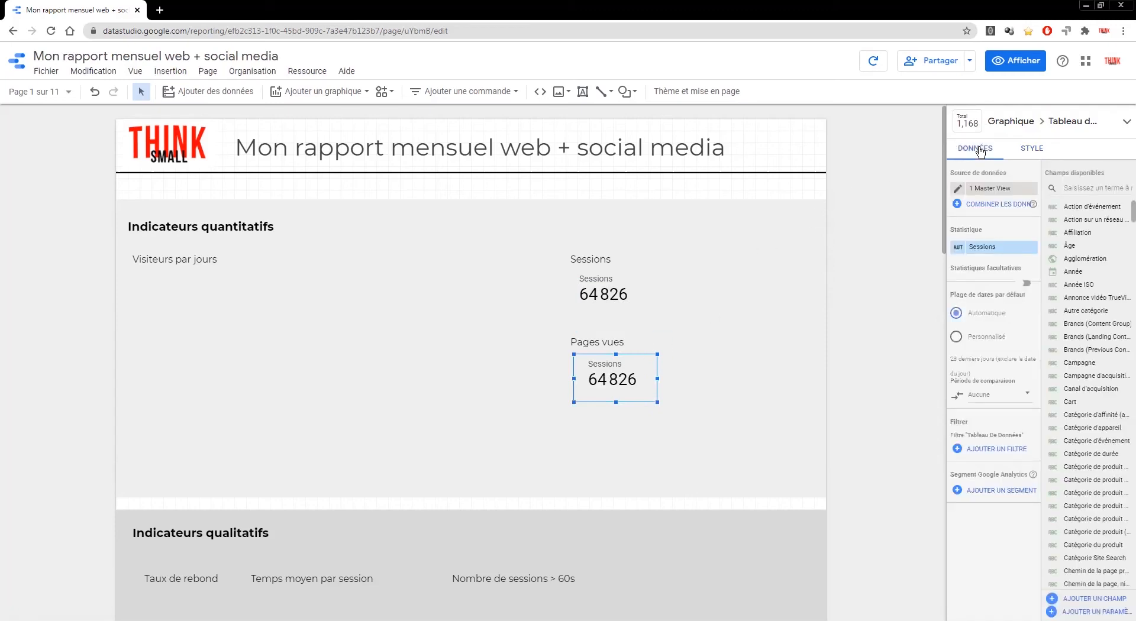
left_click(973, 249)
left_click(971, 253)
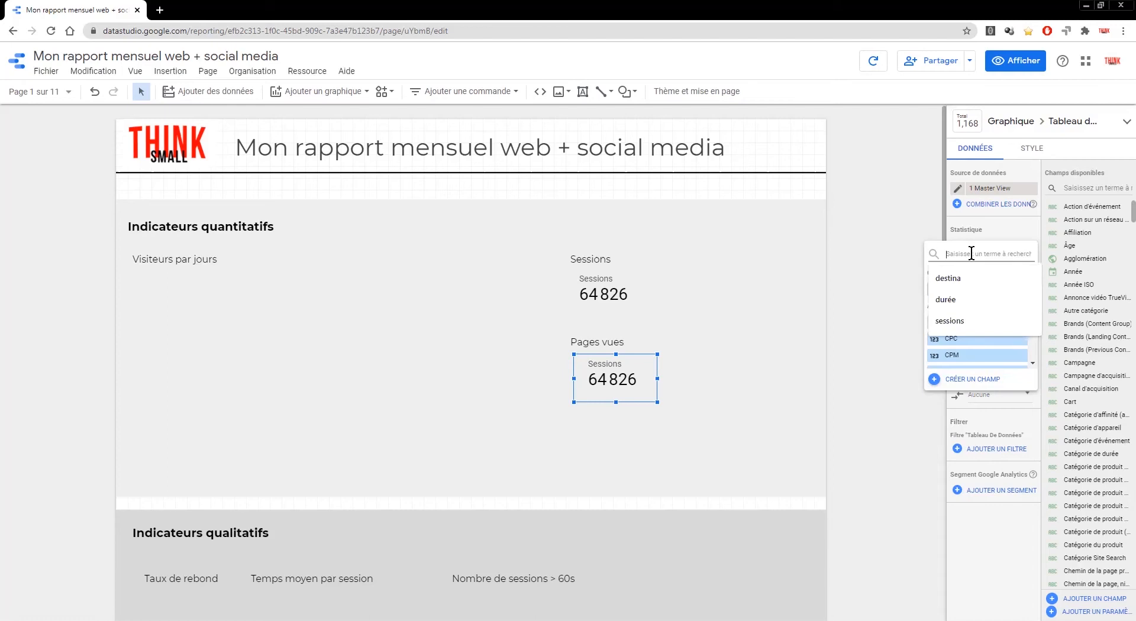
type("pages vues")
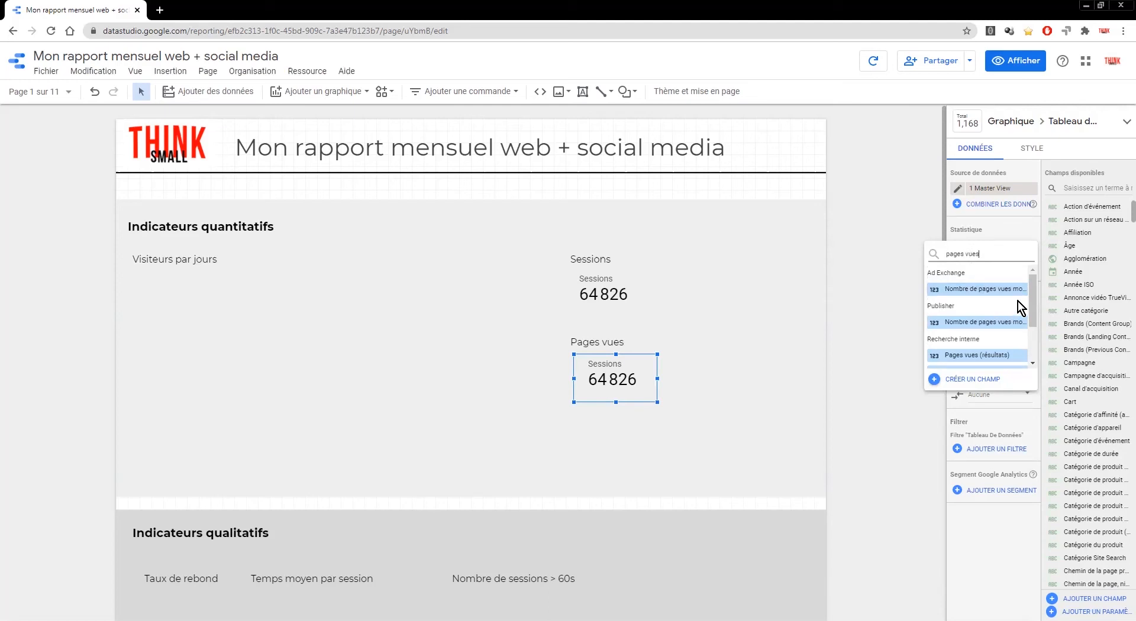
scroll(1032, 310, "down", 3)
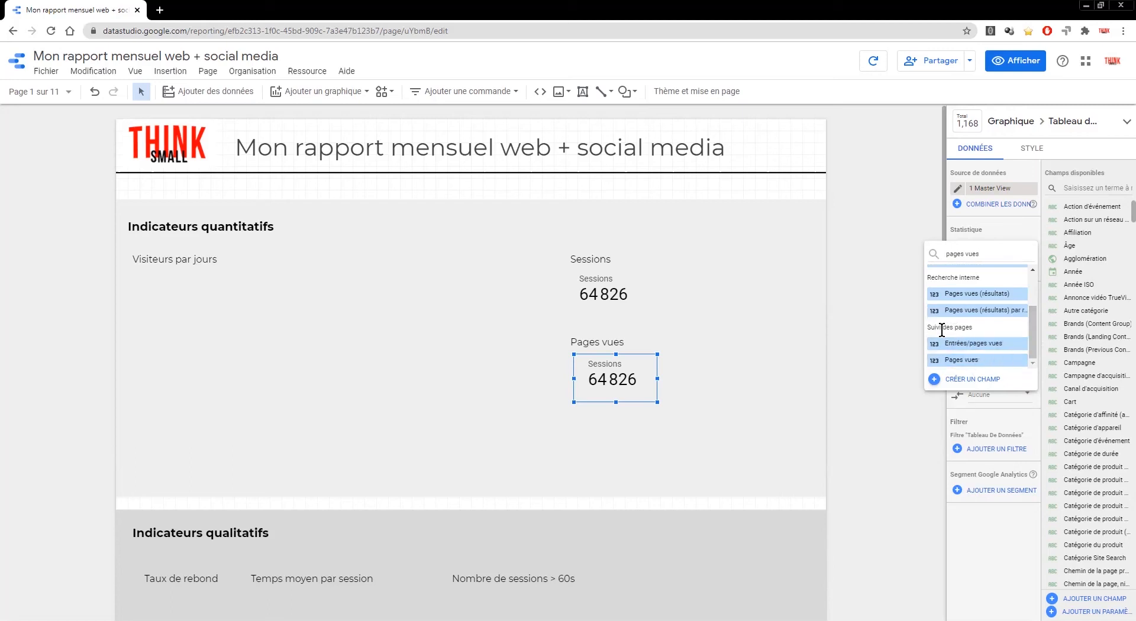
left_click(961, 361)
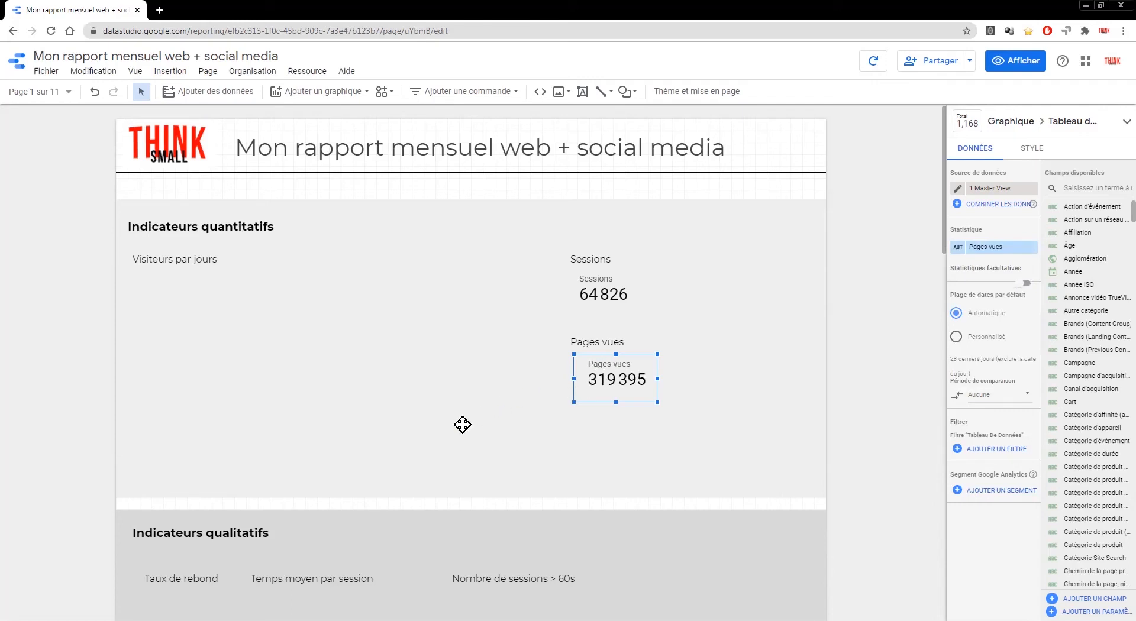
Step: Copy the Pages vues scorecard and place the copy under the "Taux de rebond" label in the Indicateurs qualitatifs section
left_click(413, 441)
scroll(415, 441, "down", 2)
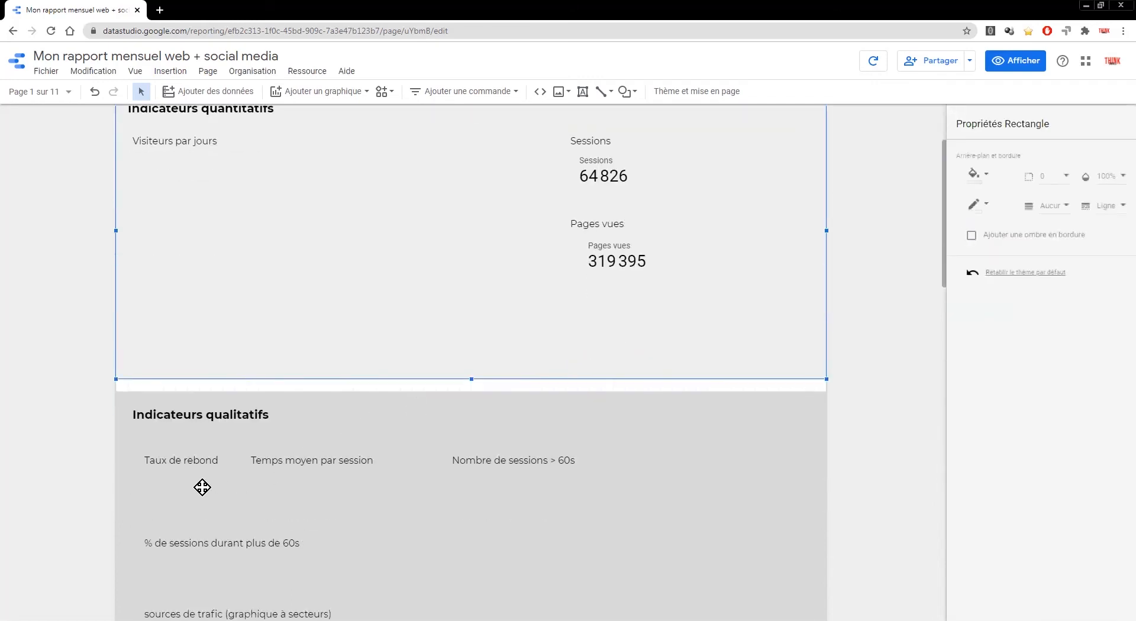
scroll(507, 244, "up", 2)
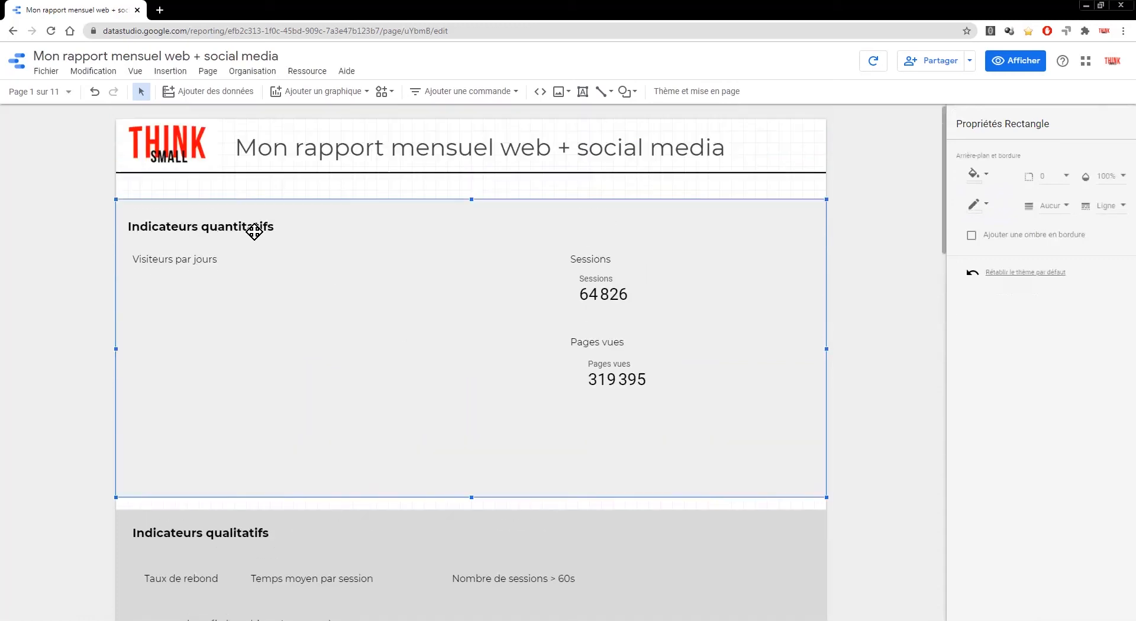
scroll(251, 334, "down", 2)
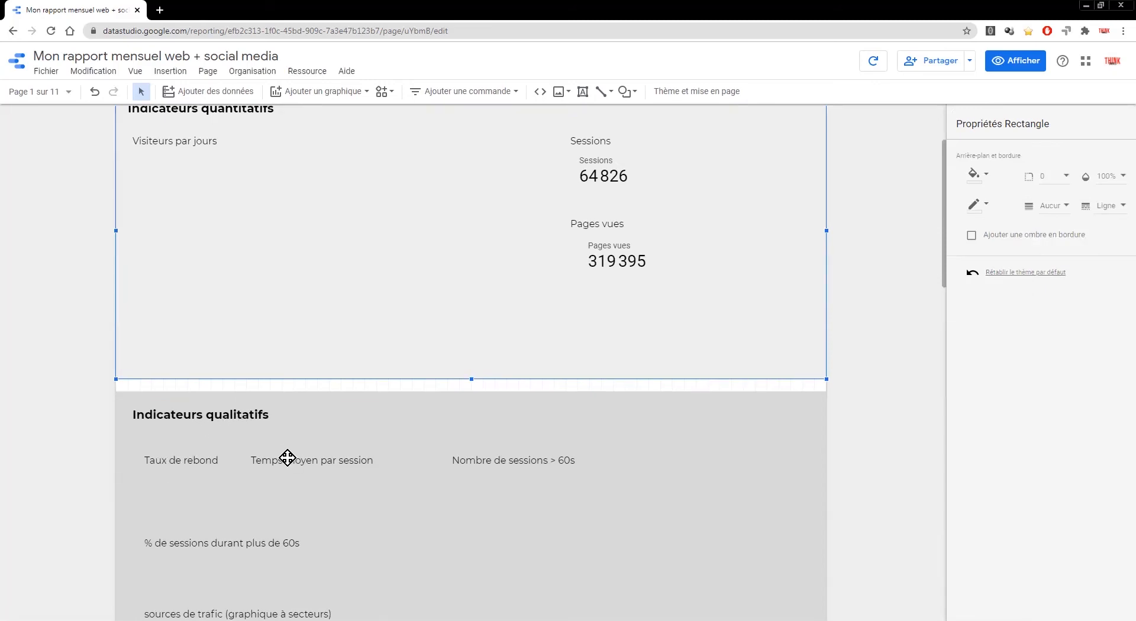
left_click(609, 259)
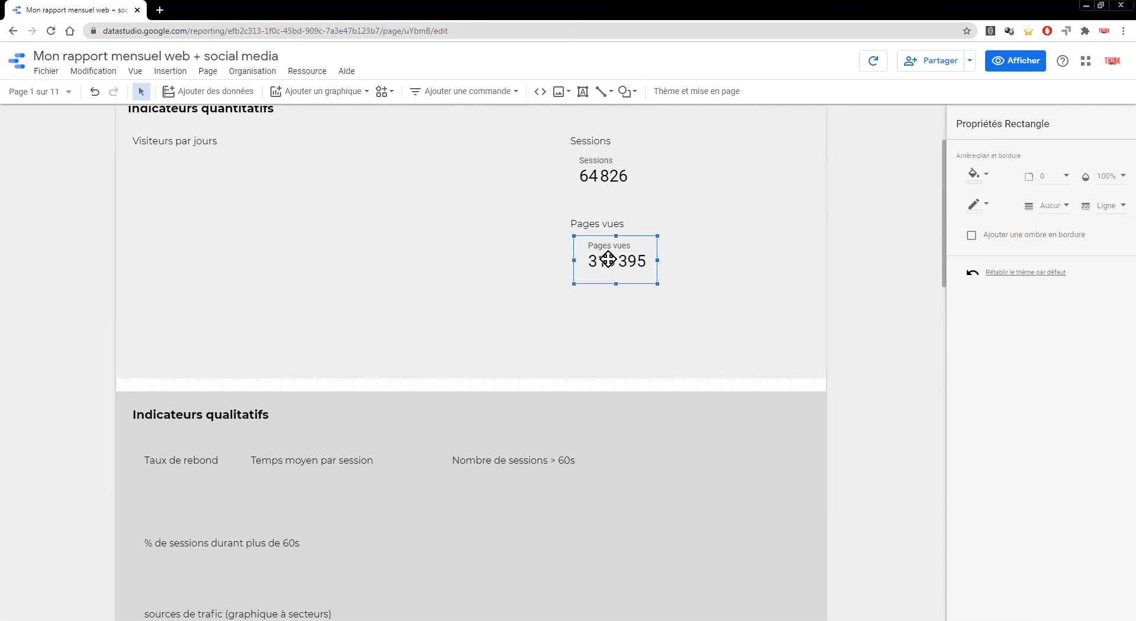
key("ctrl+c")
key("ctrl+v")
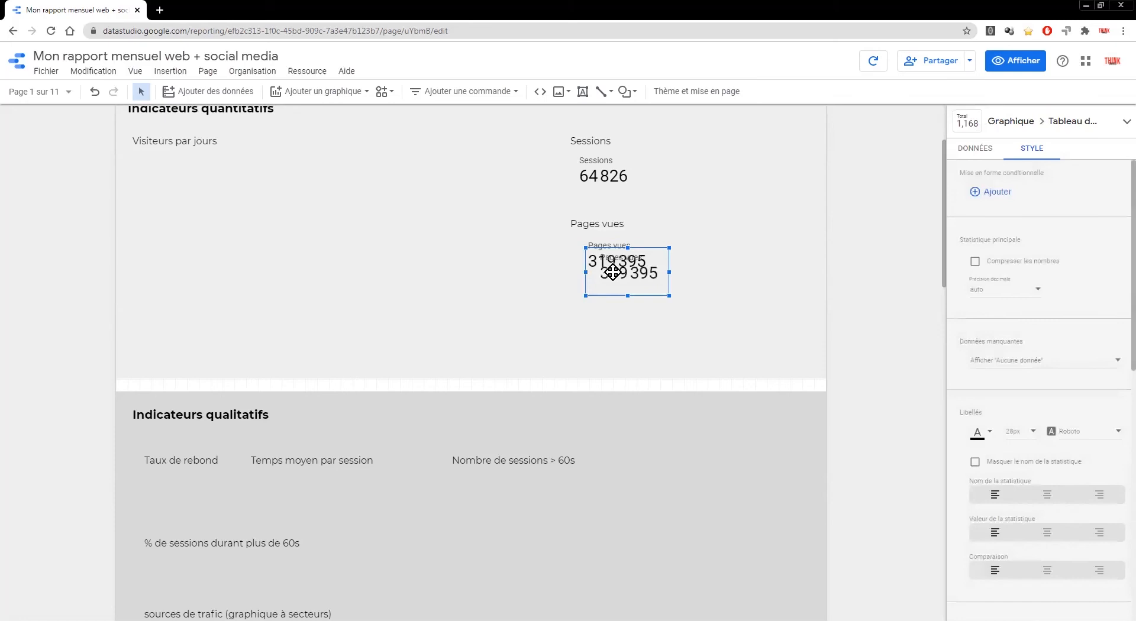
left_click_drag(613, 273, 173, 496)
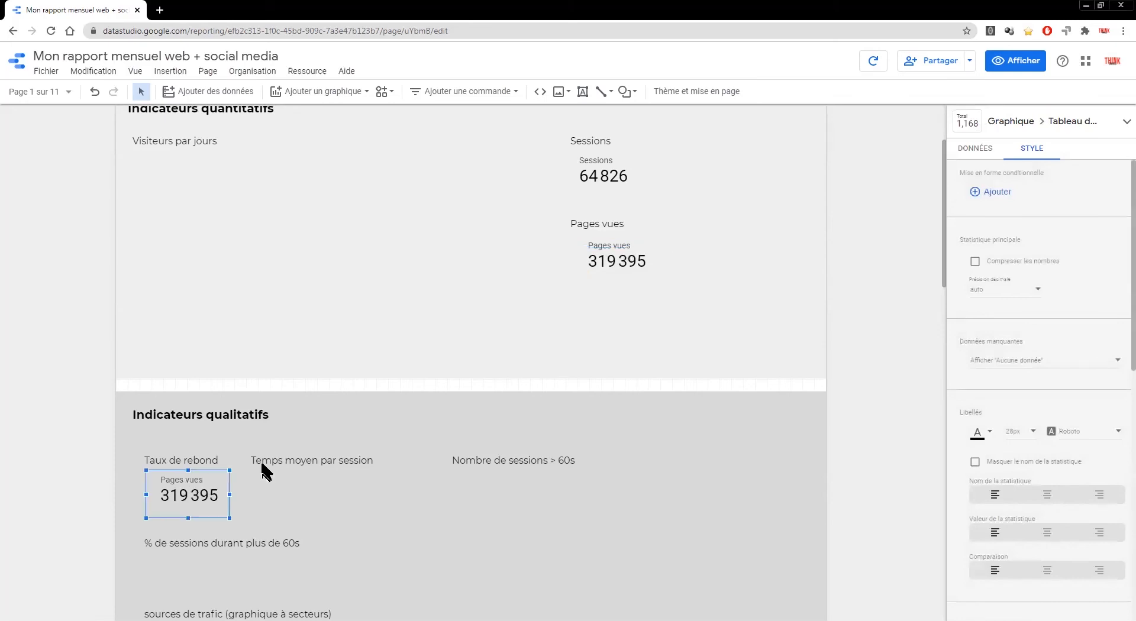
Step: Set the metric of the scorecard under the "Taux de rebond" label to Taux de rebond
left_click(977, 150)
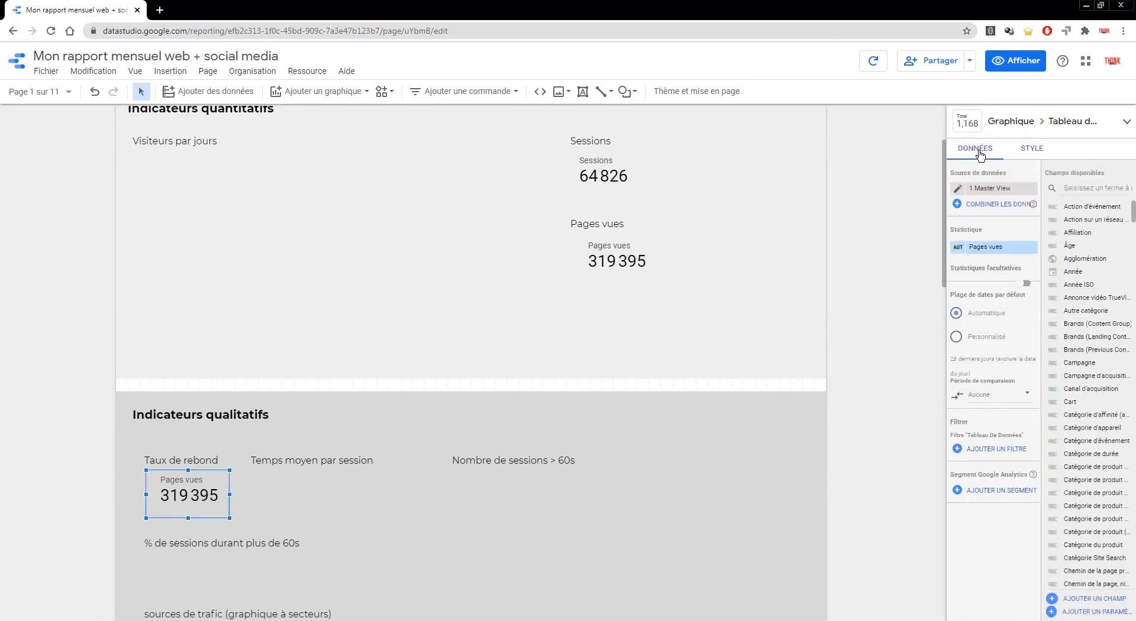
left_click(992, 247)
type("taux de r")
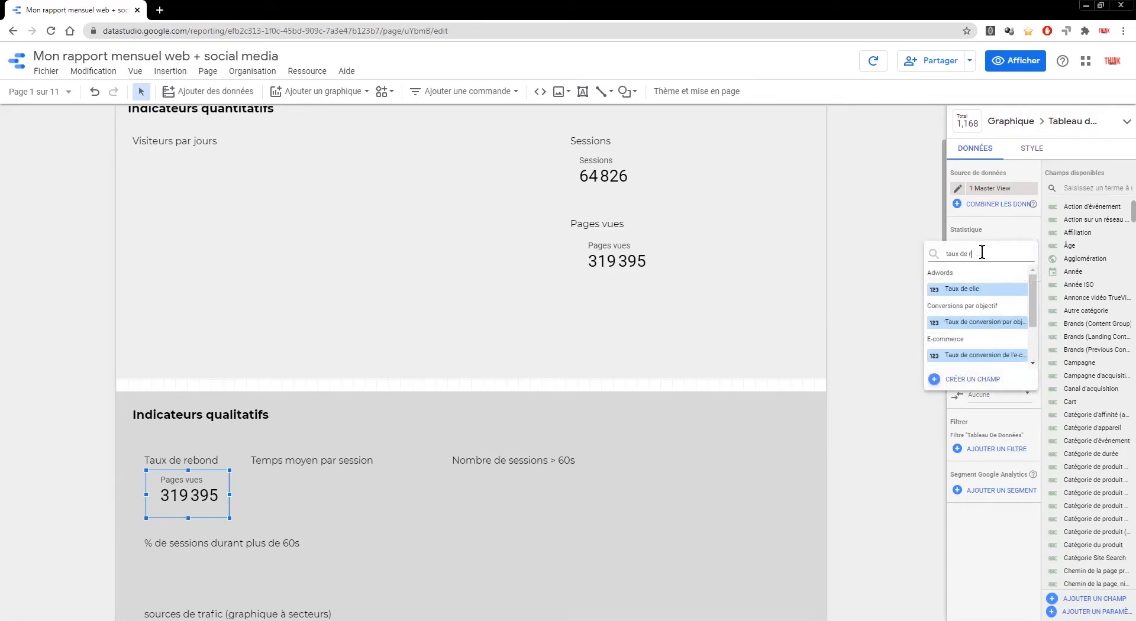
type("ebon")
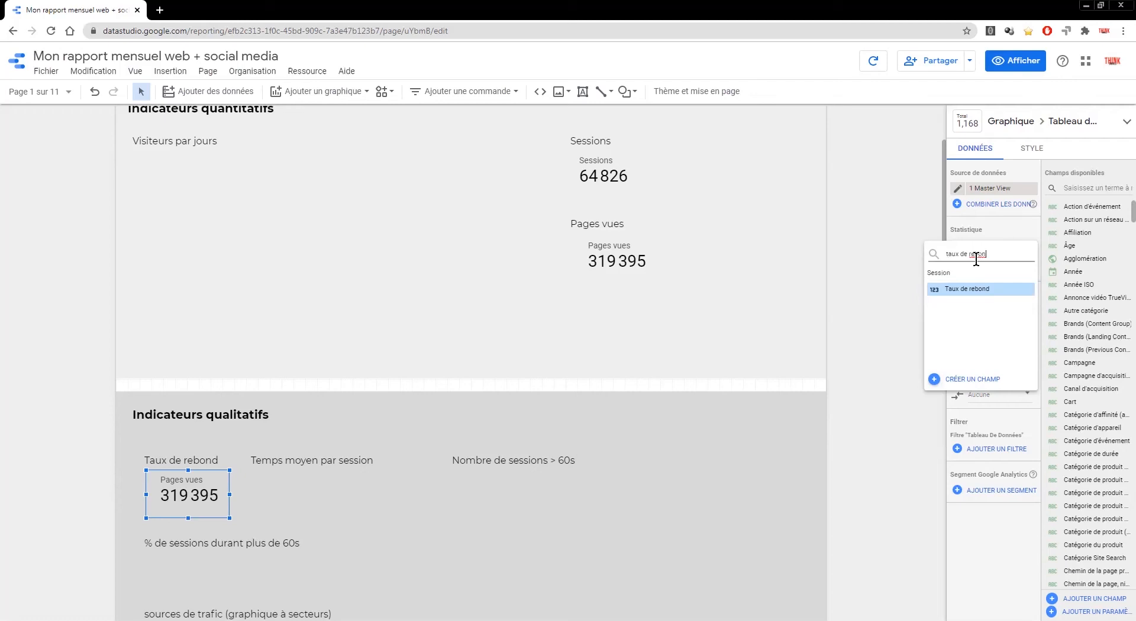
left_click(970, 289)
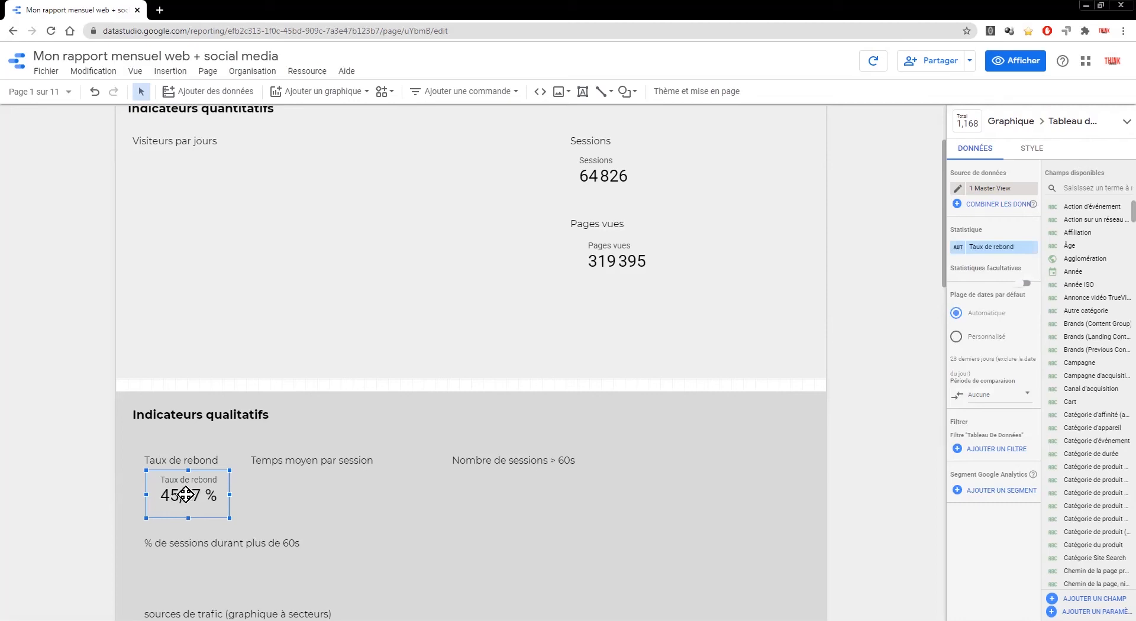
Step: Copy the Taux de rebond scorecard under the "Temps moyen par session" label and set the copy's metric to Durée moyenne des sessions
left_click_drag(185, 494, 300, 491)
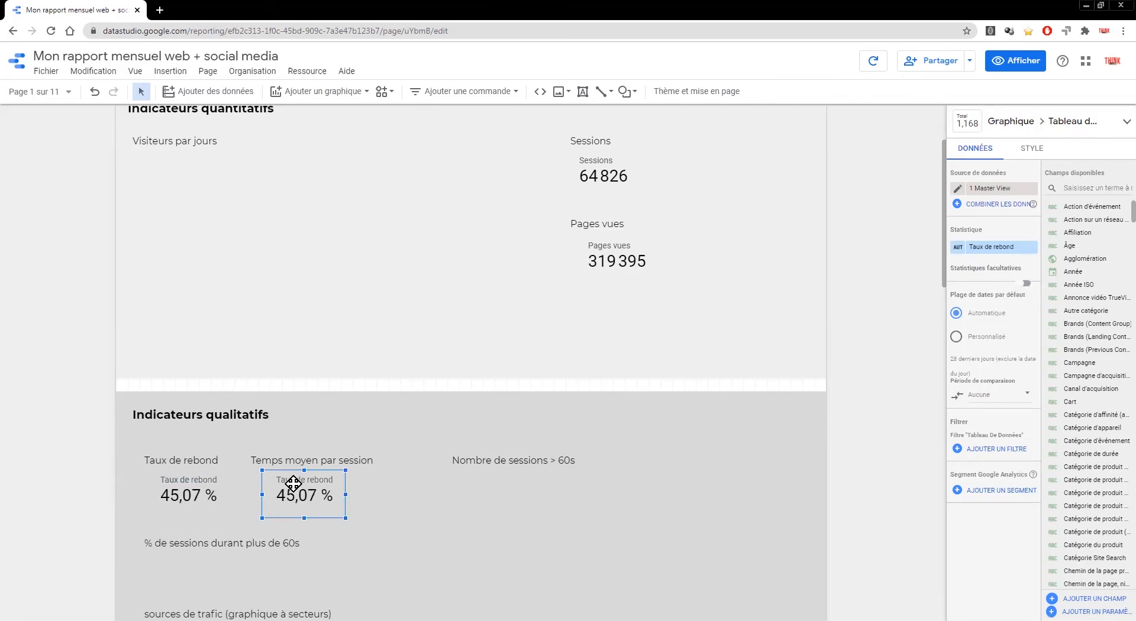
left_click(999, 248)
left_click(971, 255)
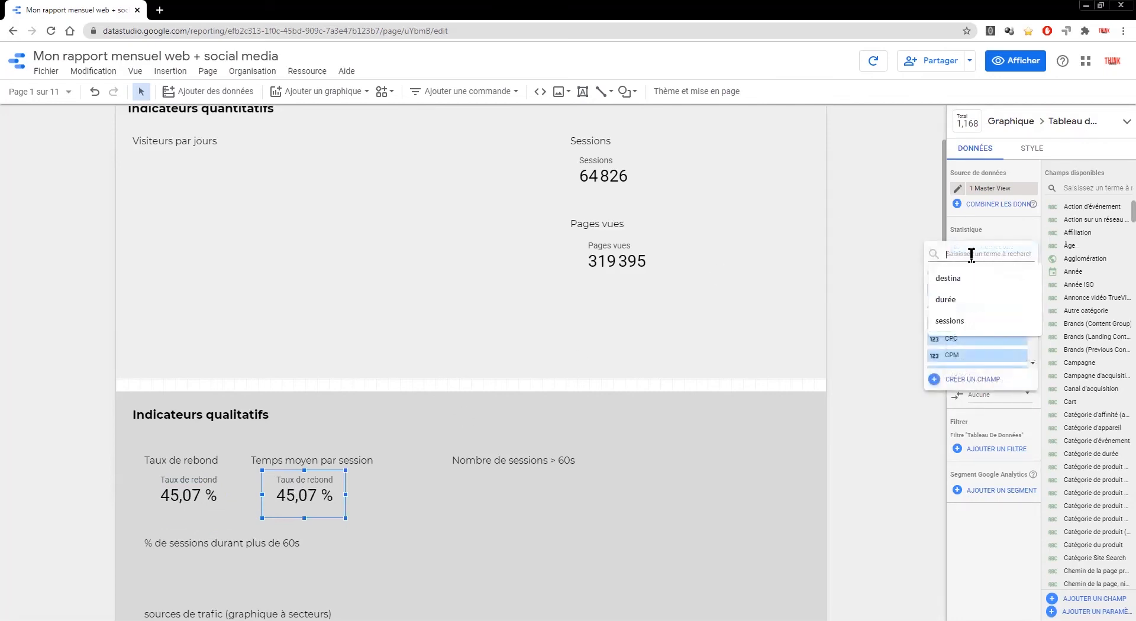
type("temps ")
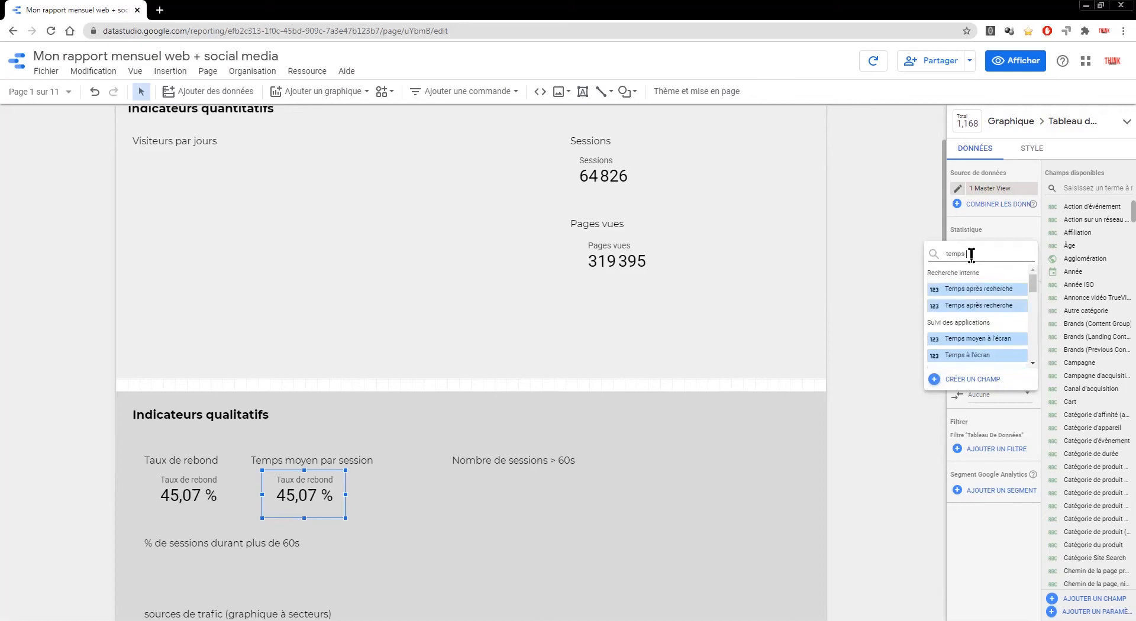
type("moyen")
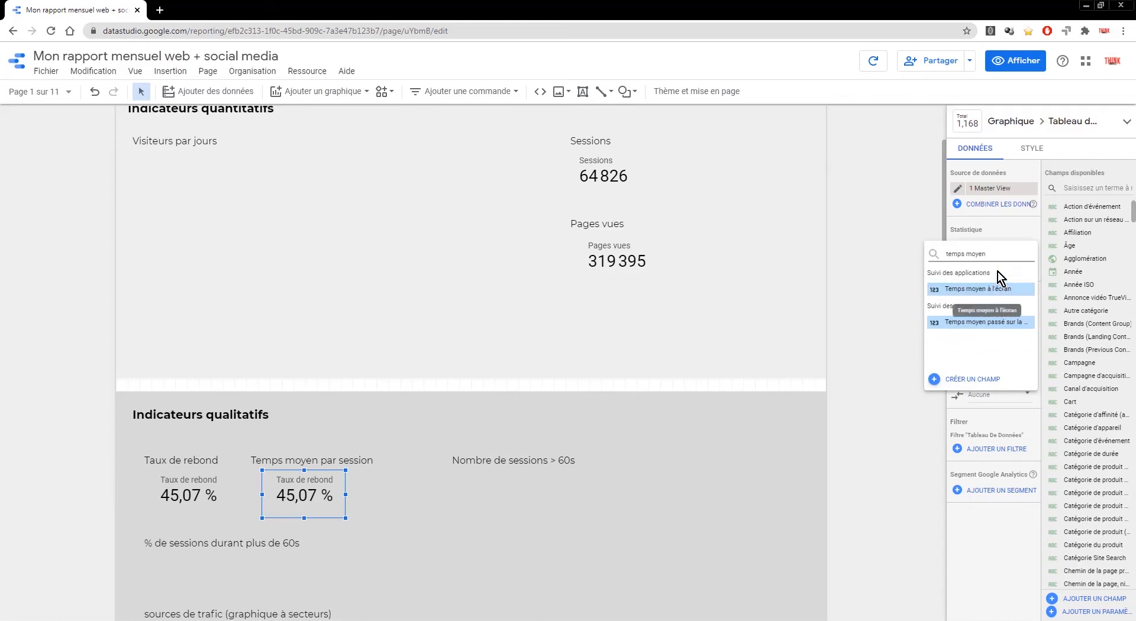
key("ctrl+a")
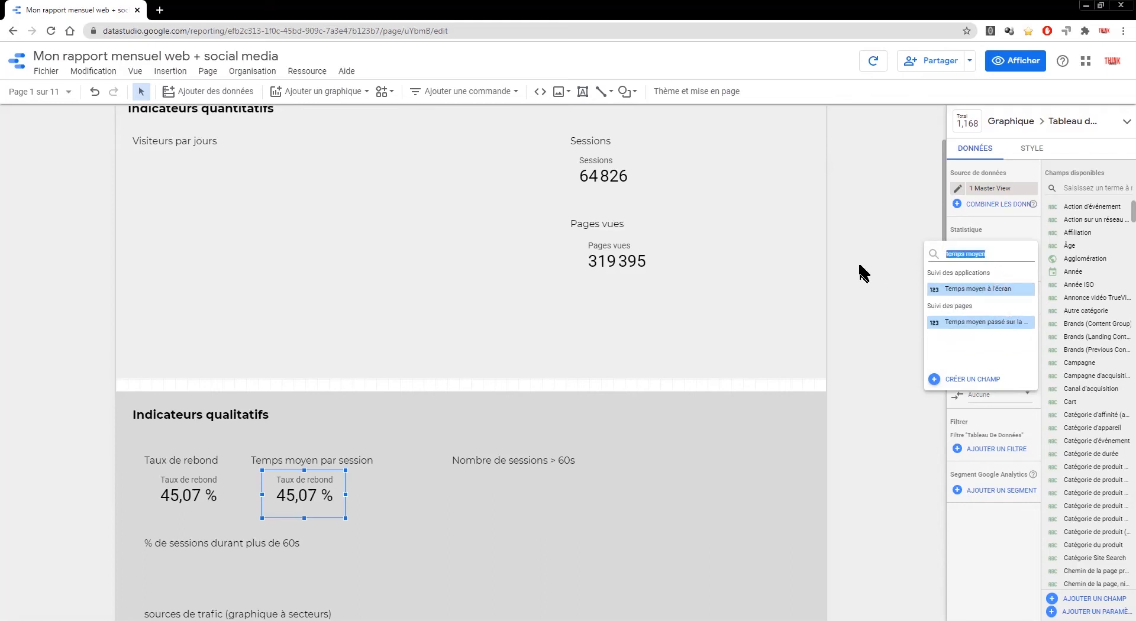
type("session")
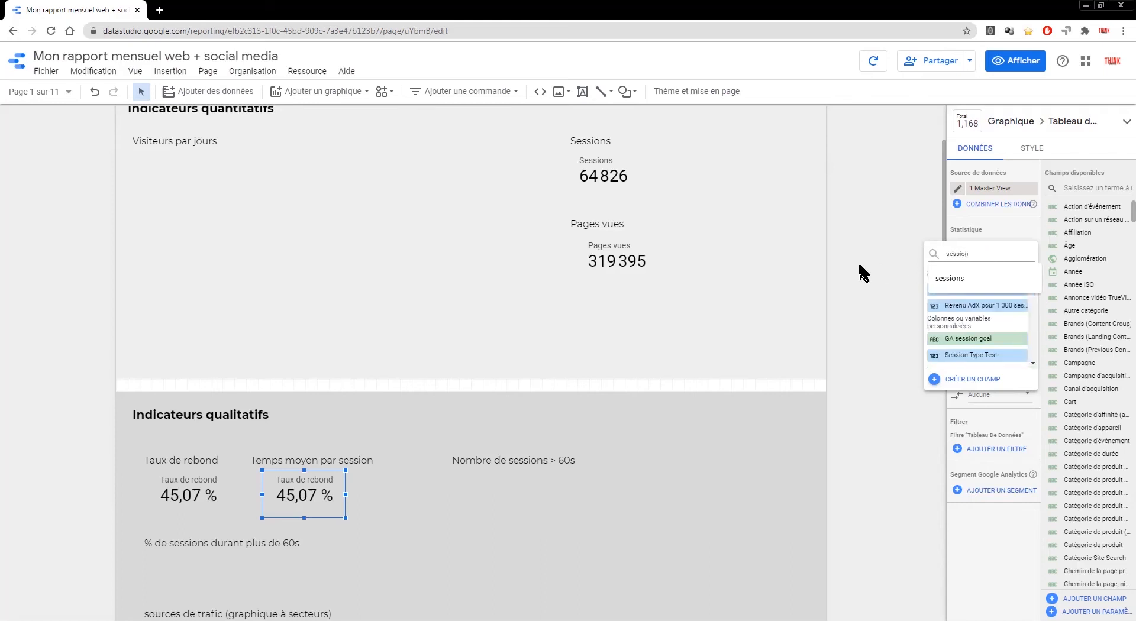
mouse_move(1031, 332)
left_mouse_down()
mouse_move(1028, 293)
mouse_move(1027, 320)
left_mouse_up()
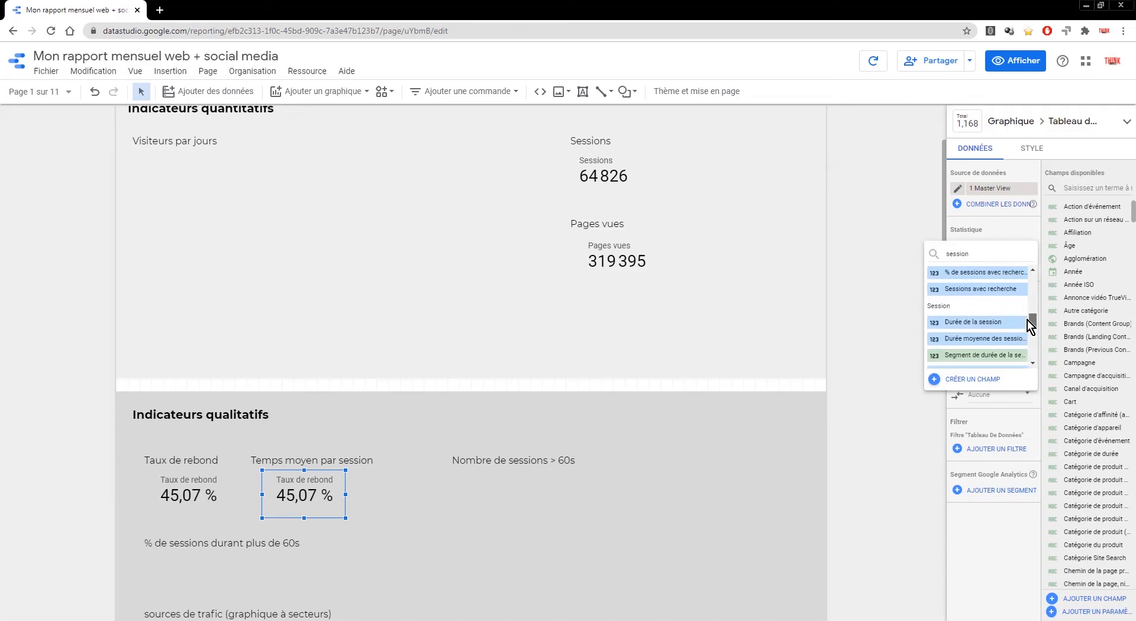
left_click(1003, 343)
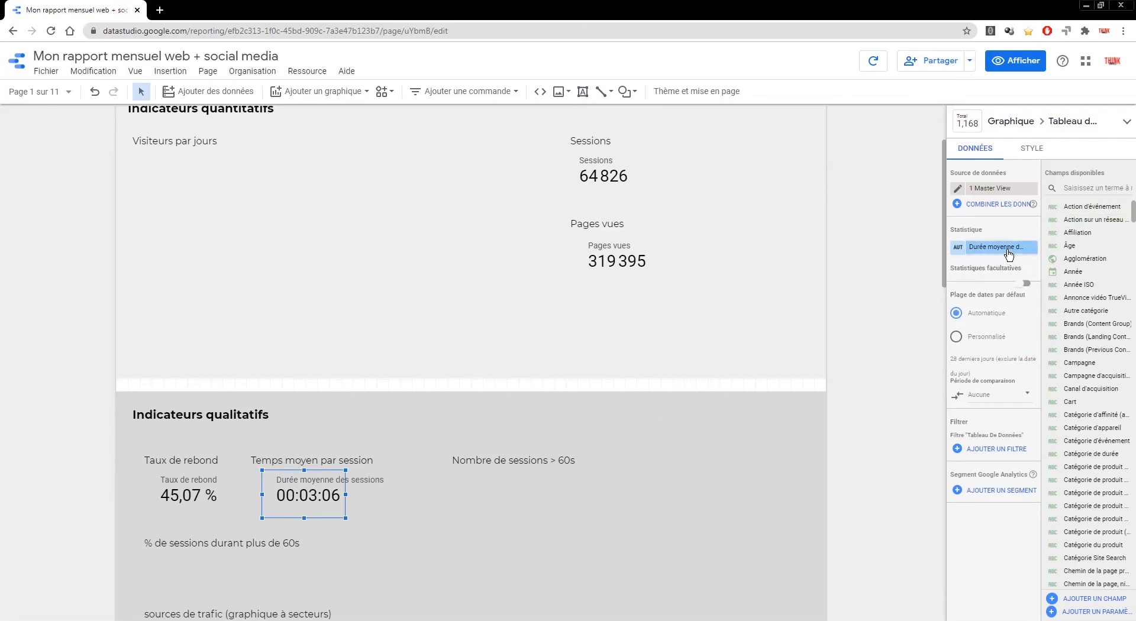
left_click(968, 255)
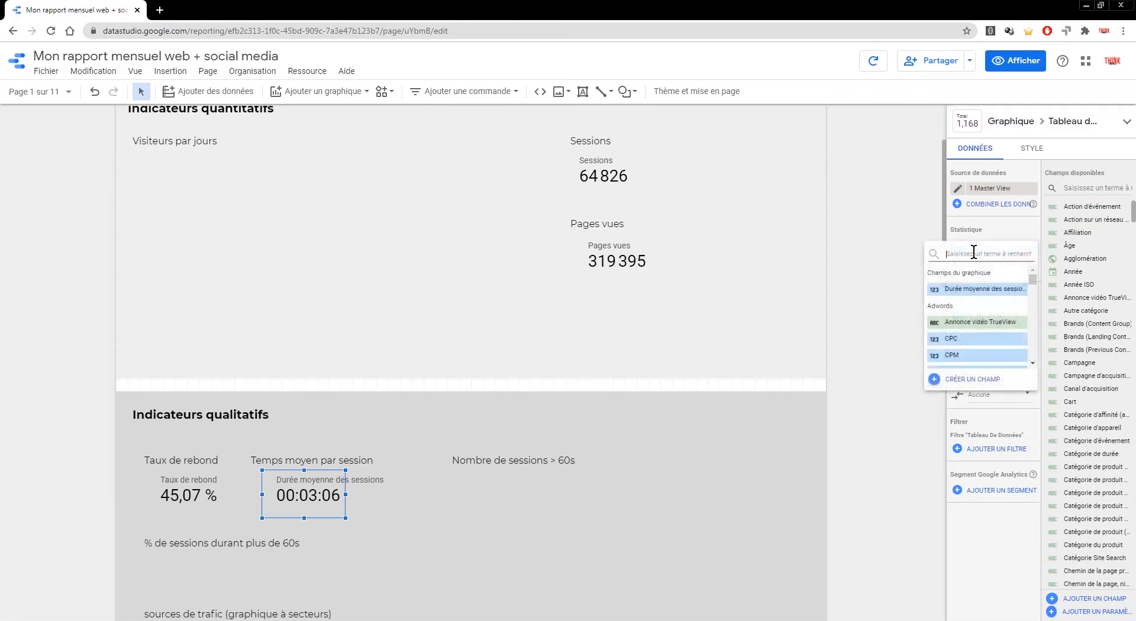
left_click(974, 253)
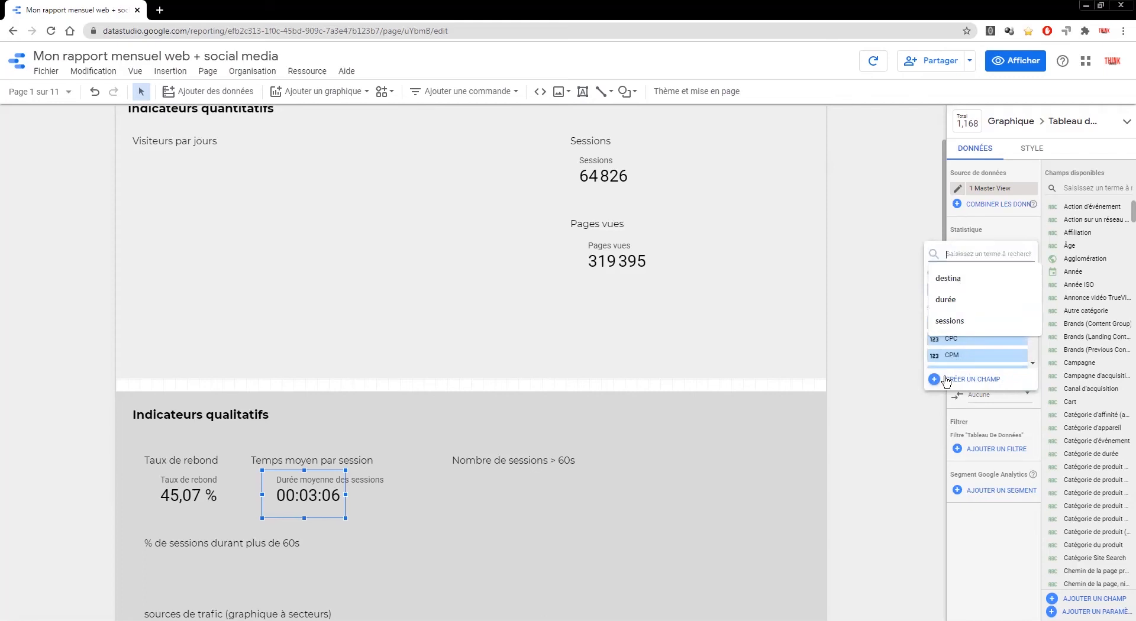
left_click(316, 492)
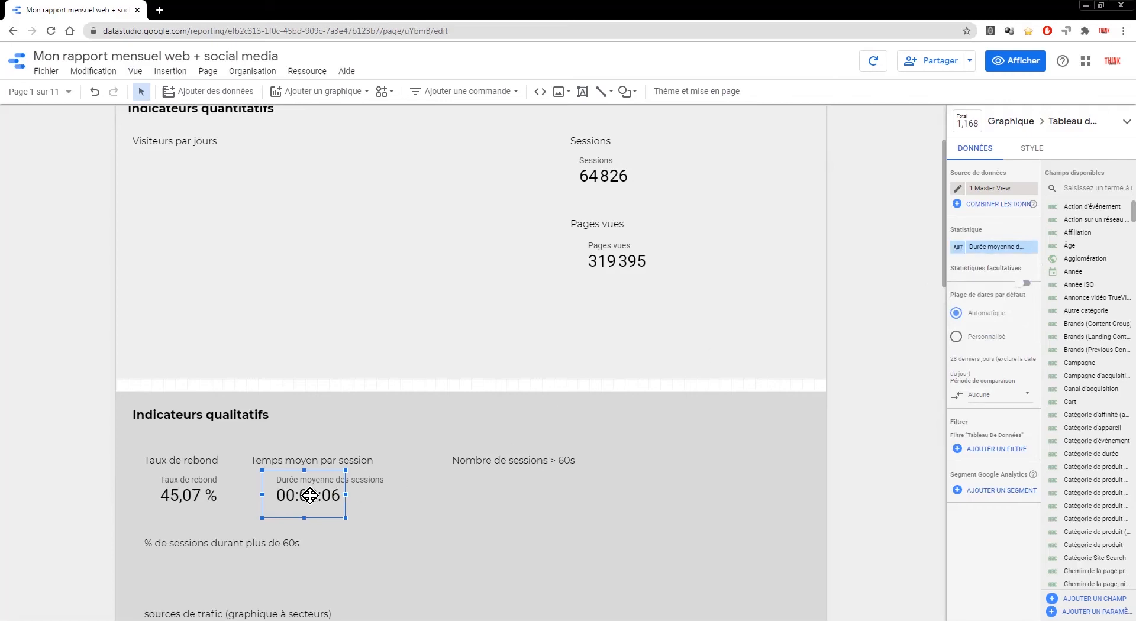
Step: Move the average session duration scorecard slightly to the right and rename its metric "Temps moyen par session"
left_click_drag(309, 496, 350, 490)
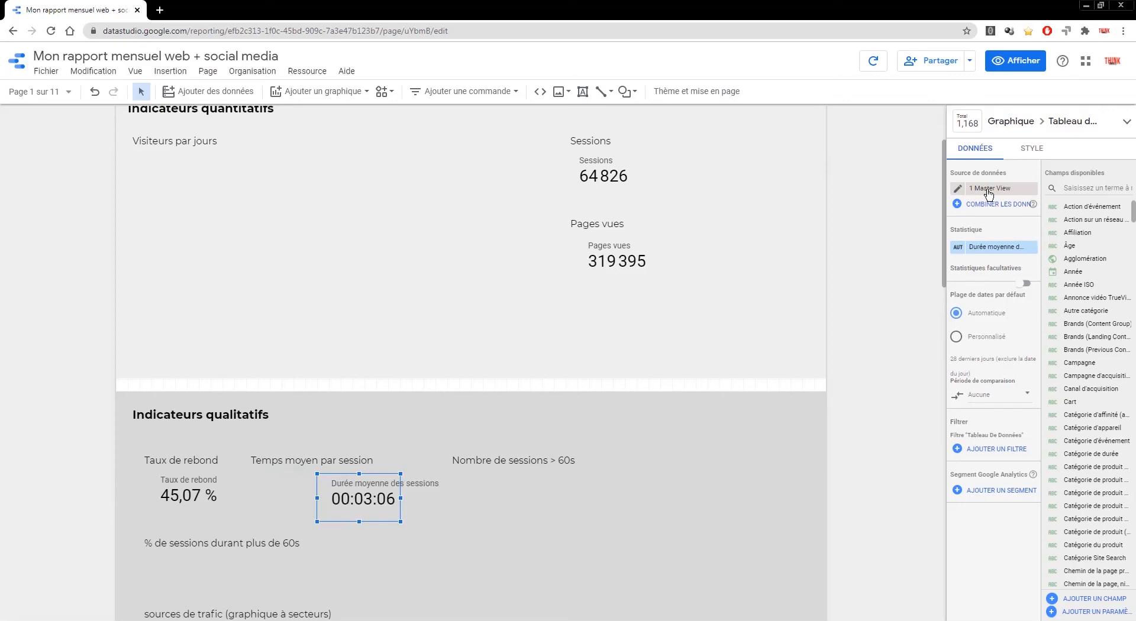
left_click(957, 251)
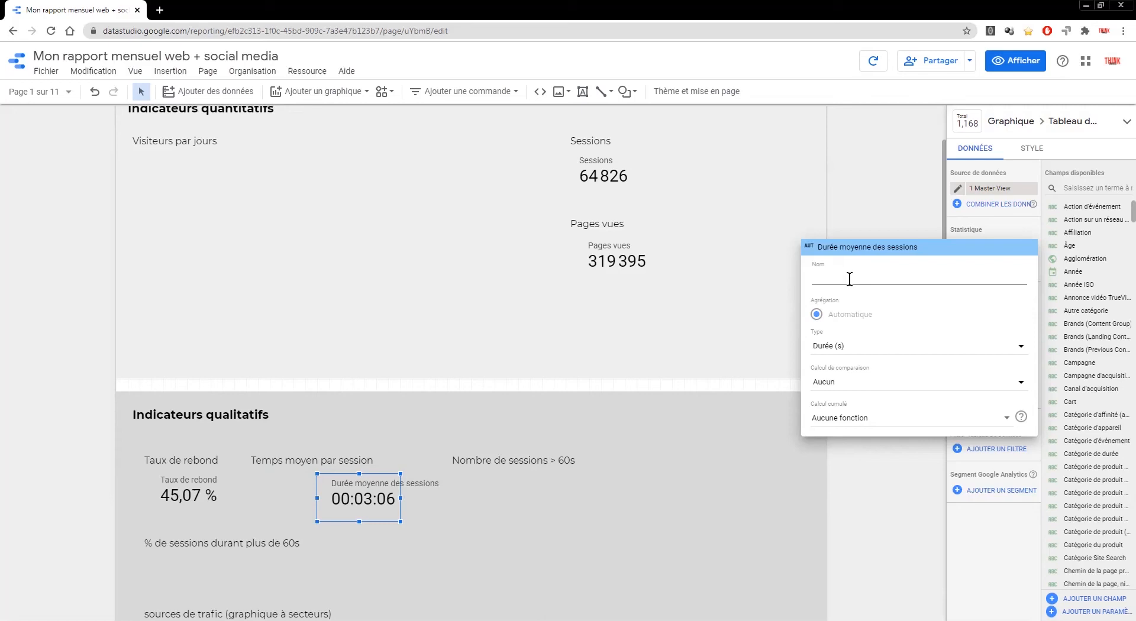
type("Temps moyen par session")
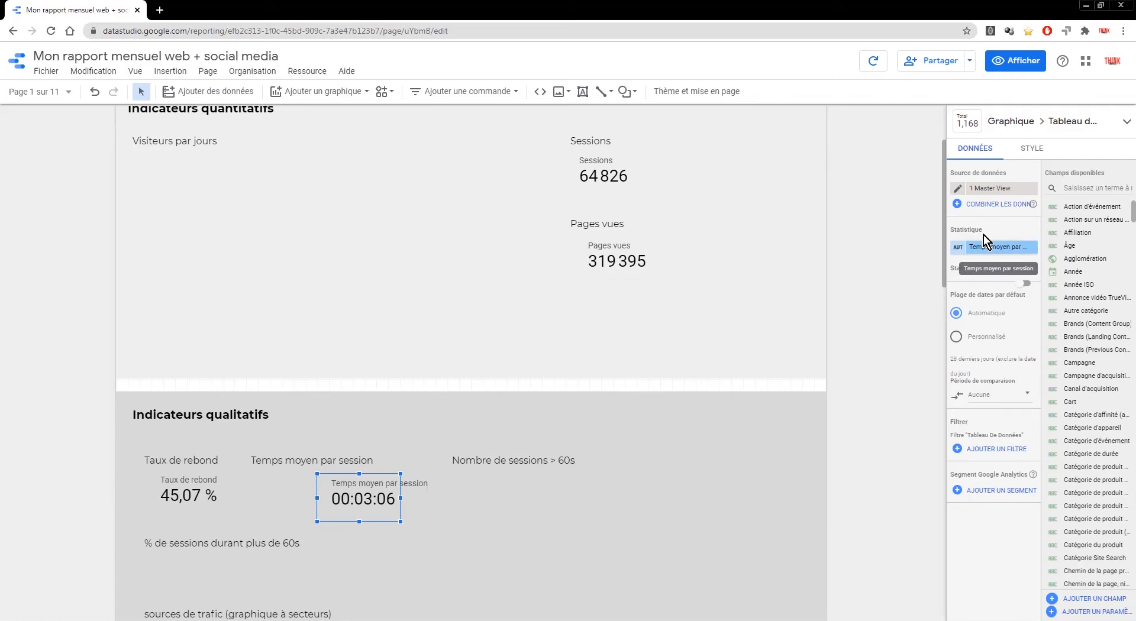
Step: Try dark red for the label text of the Temps moyen par session scorecard and set it back to black
left_click(1031, 155)
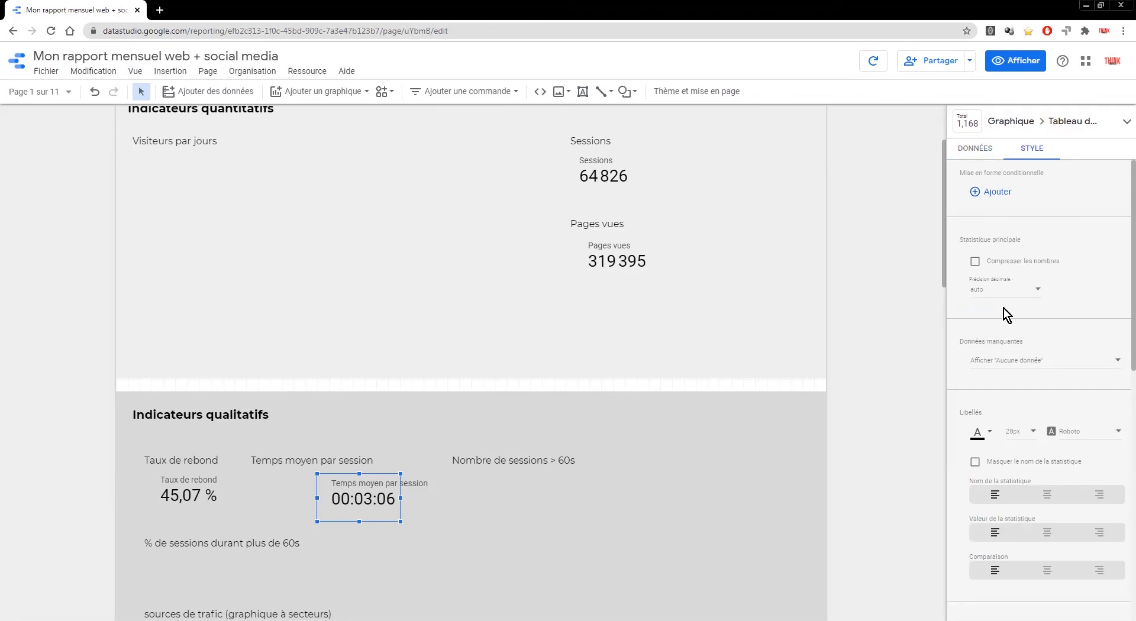
left_click(985, 437)
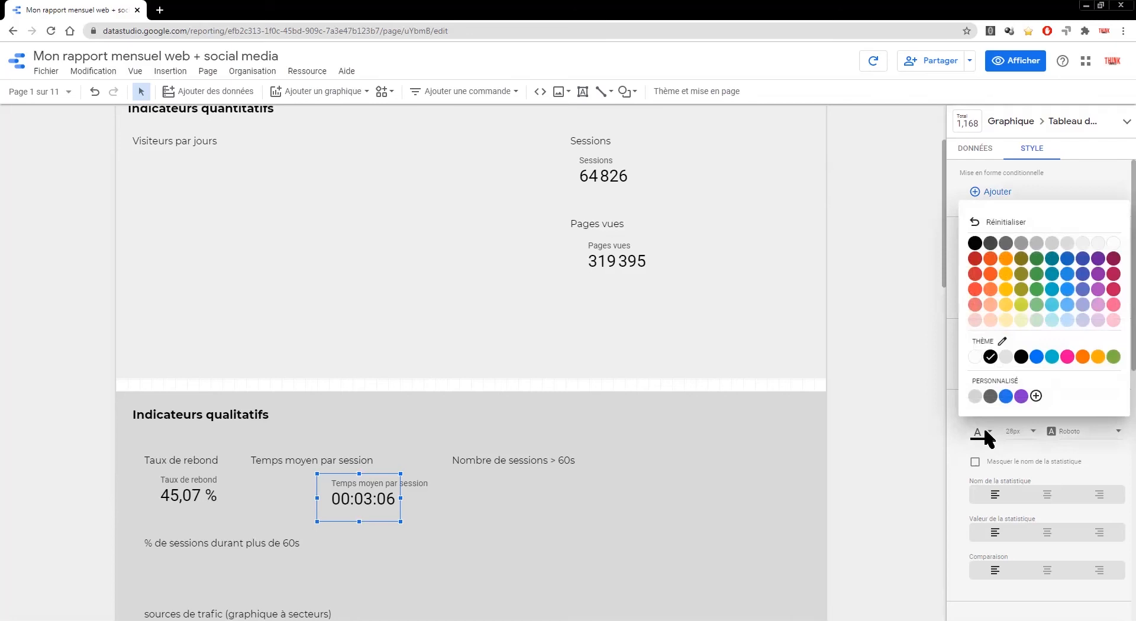
left_click(975, 260)
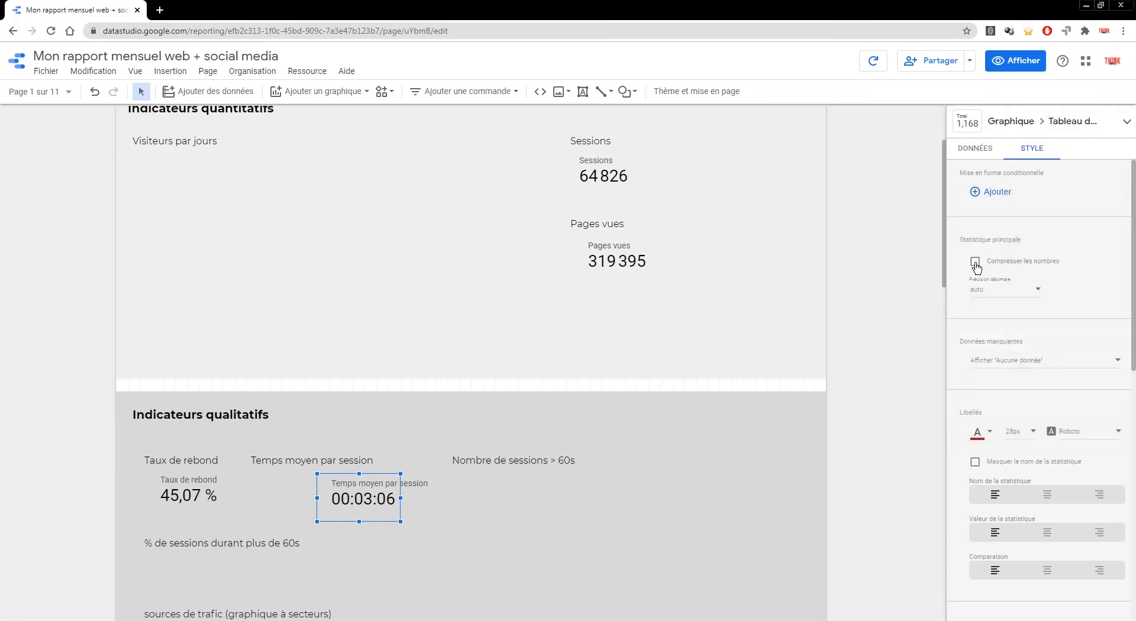
left_click(979, 435)
left_click(978, 244)
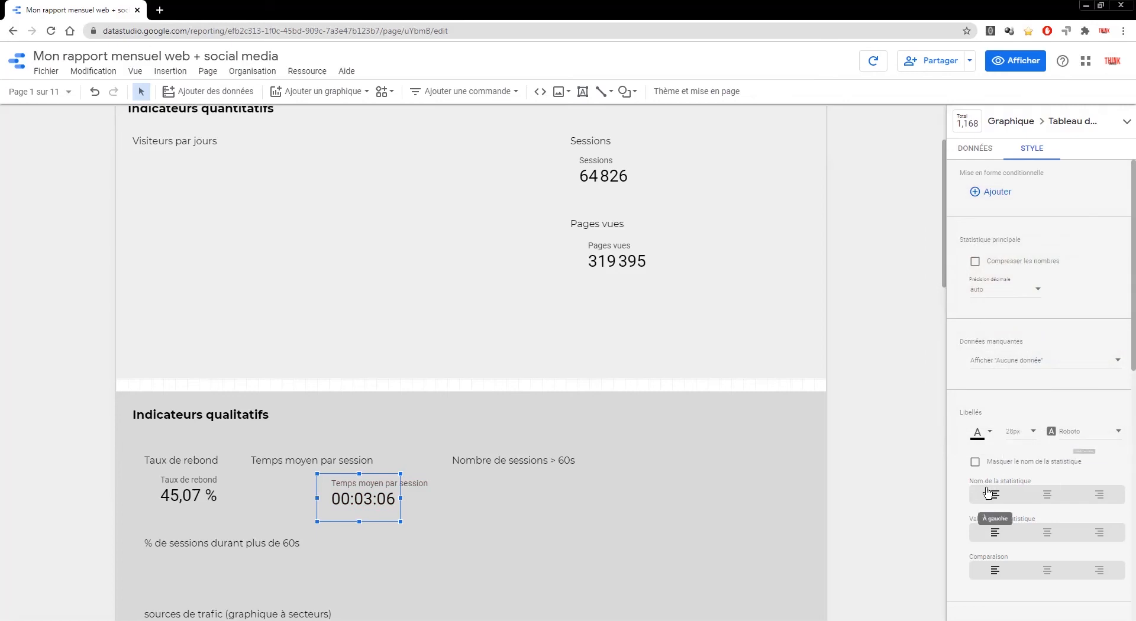
Step: Try hiding the metric name and moving the Temps moyen par session scorecard above its label, and revert both changes
left_click(975, 467)
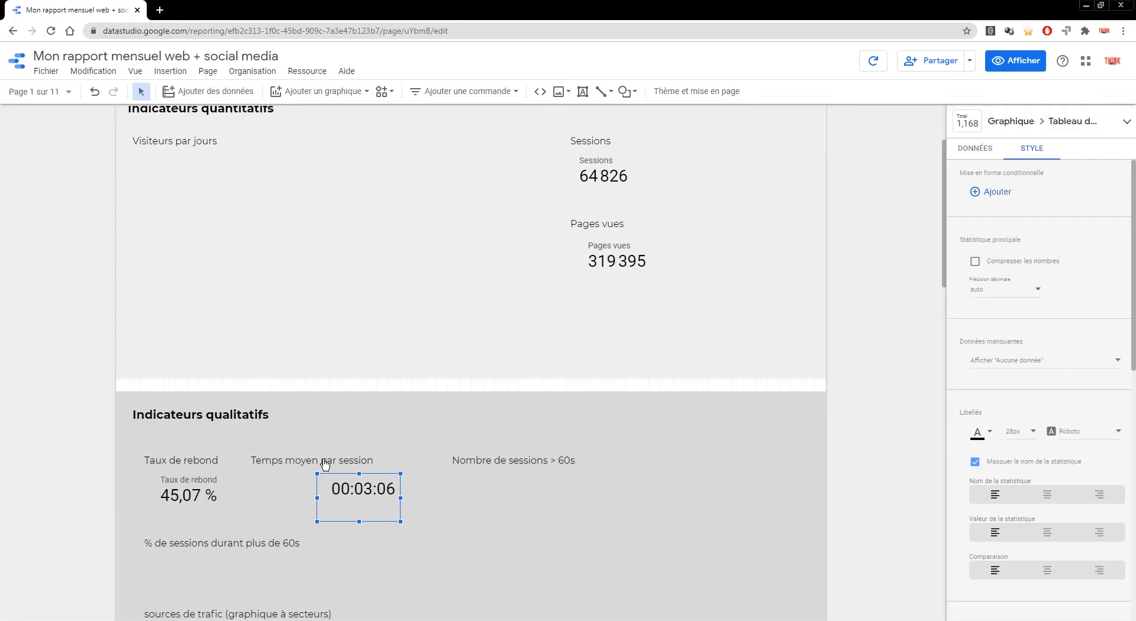
left_click(975, 462)
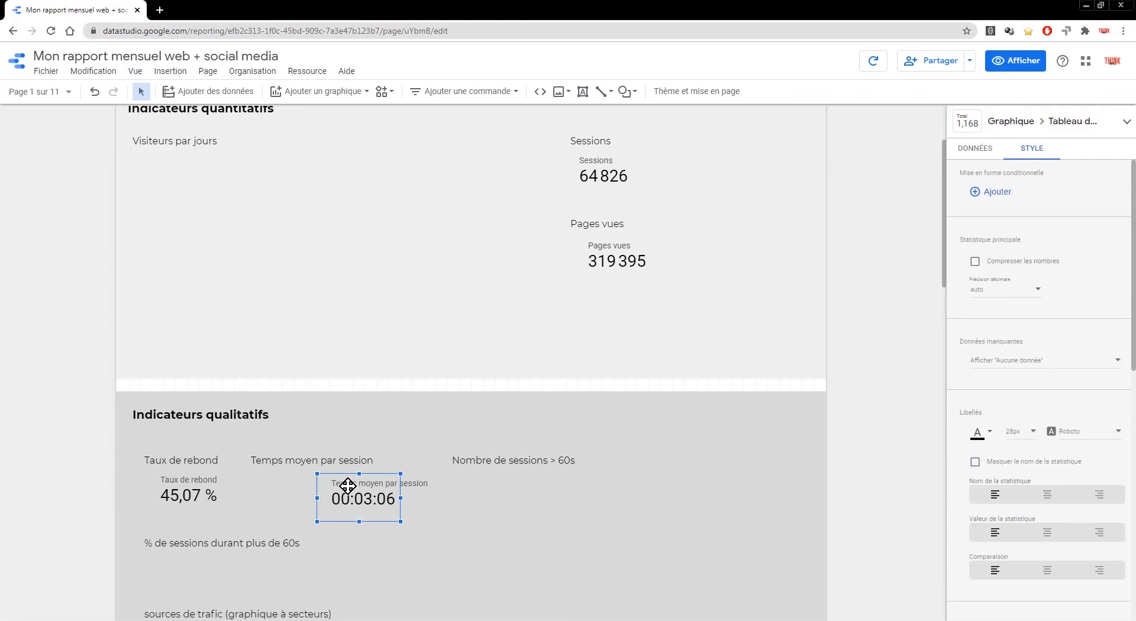
left_click_drag(354, 485, 397, 431)
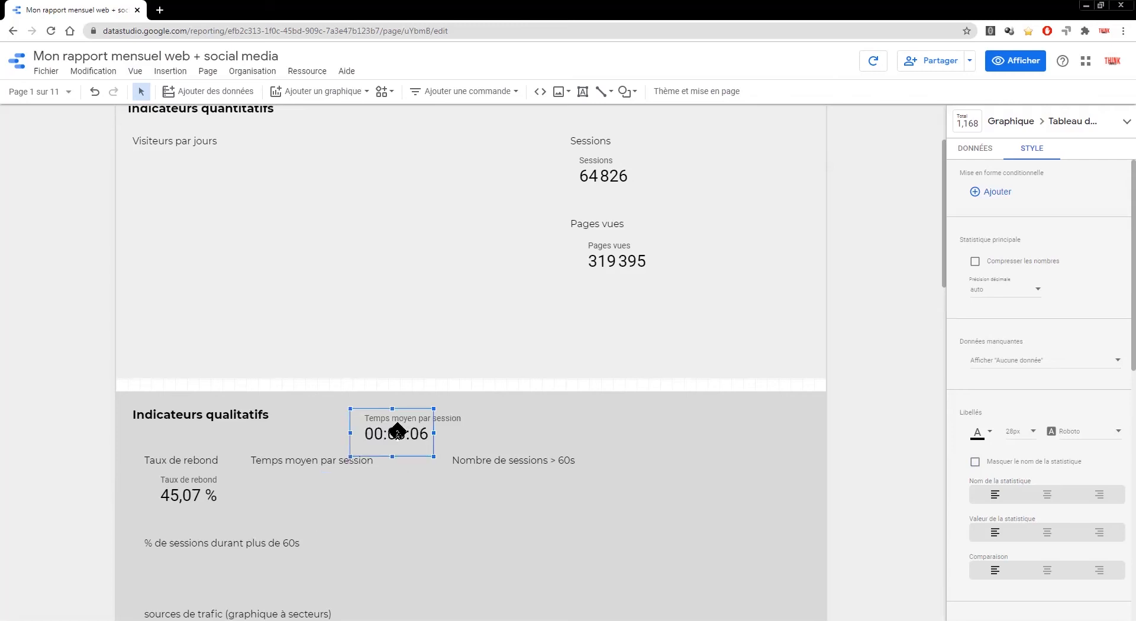
key("ctrl+z")
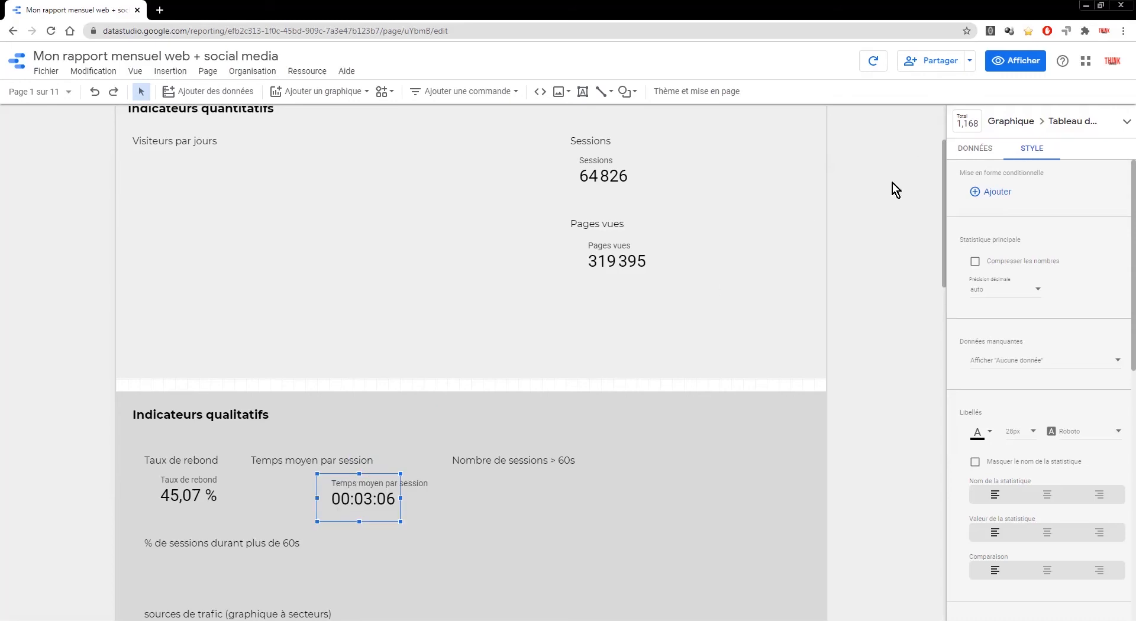
Step: Turn on compressed numbers for the Pages vues and Sessions scorecards
left_click(610, 260)
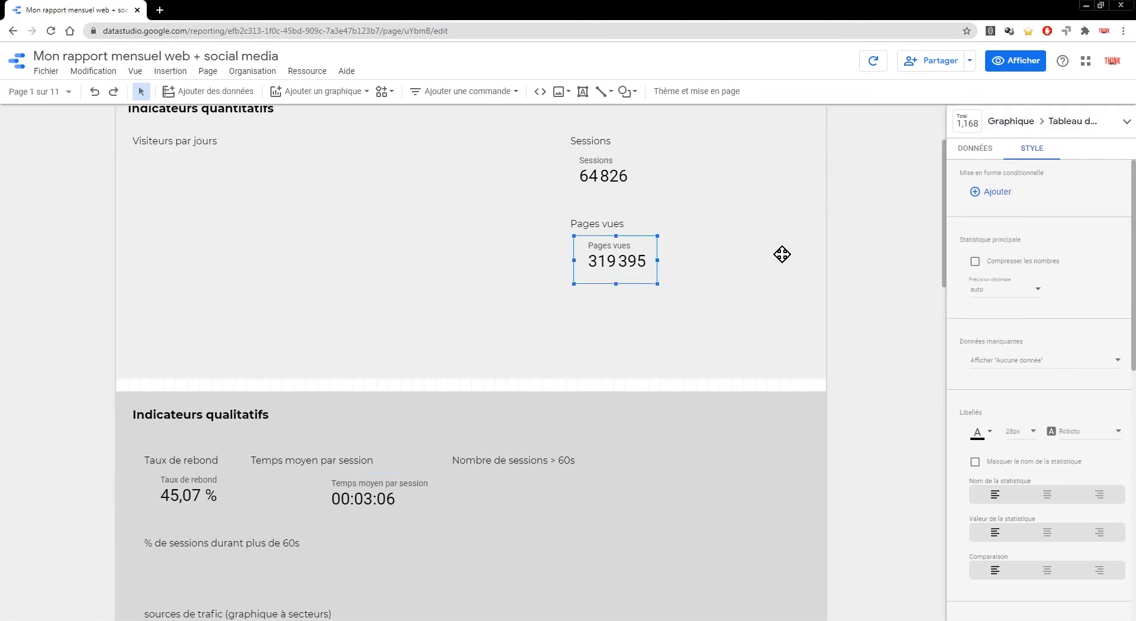
left_click(974, 262)
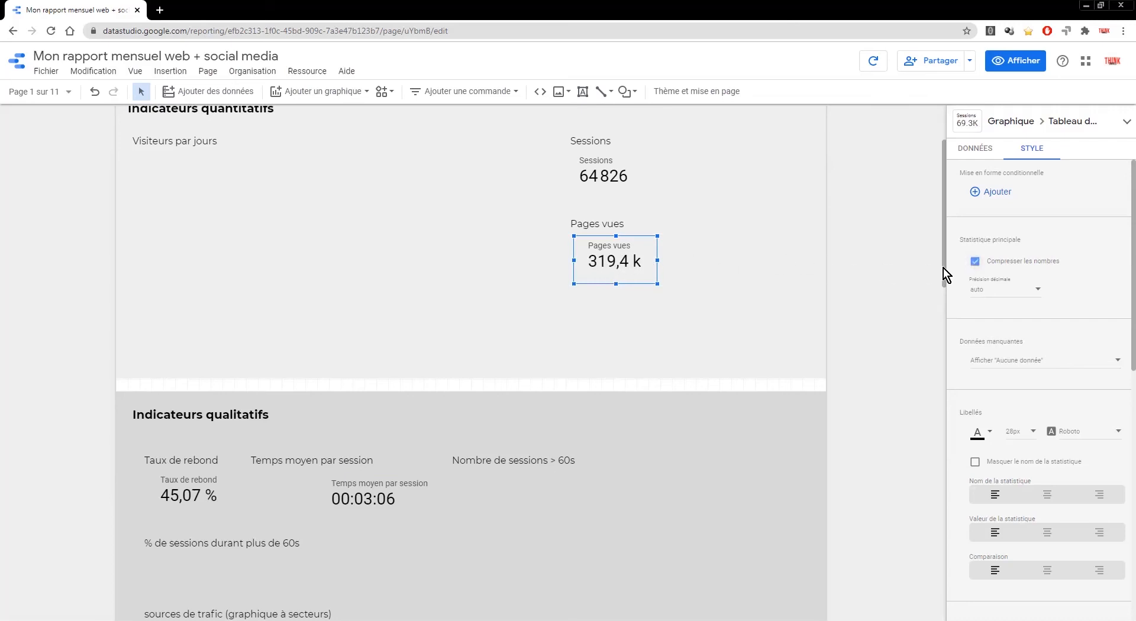
left_click(974, 262)
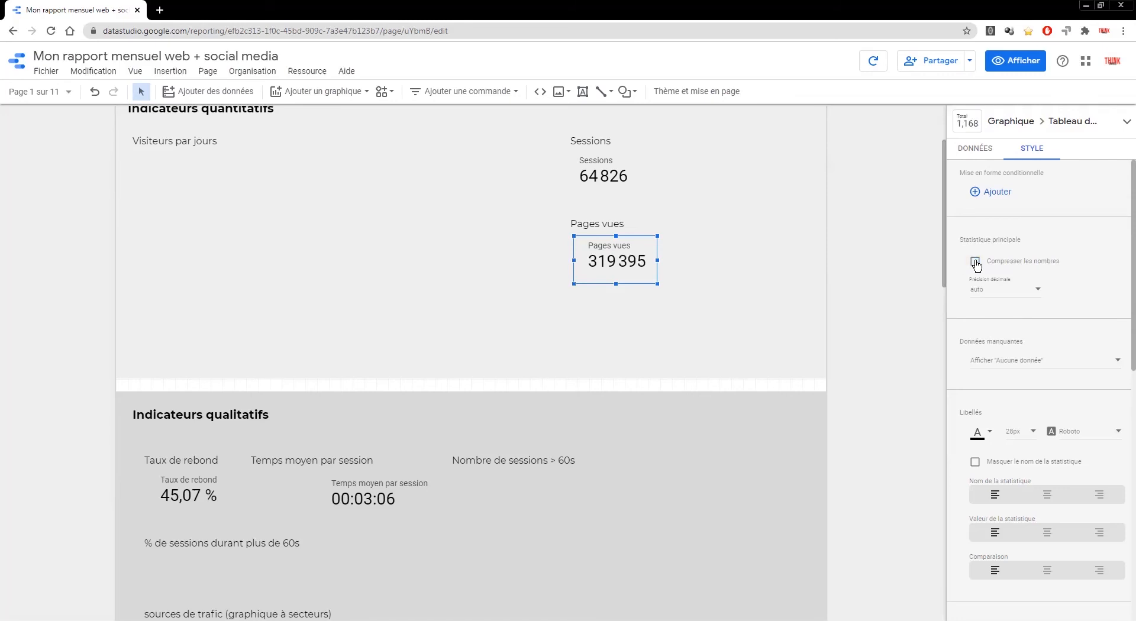
left_click(975, 262)
left_click(610, 176)
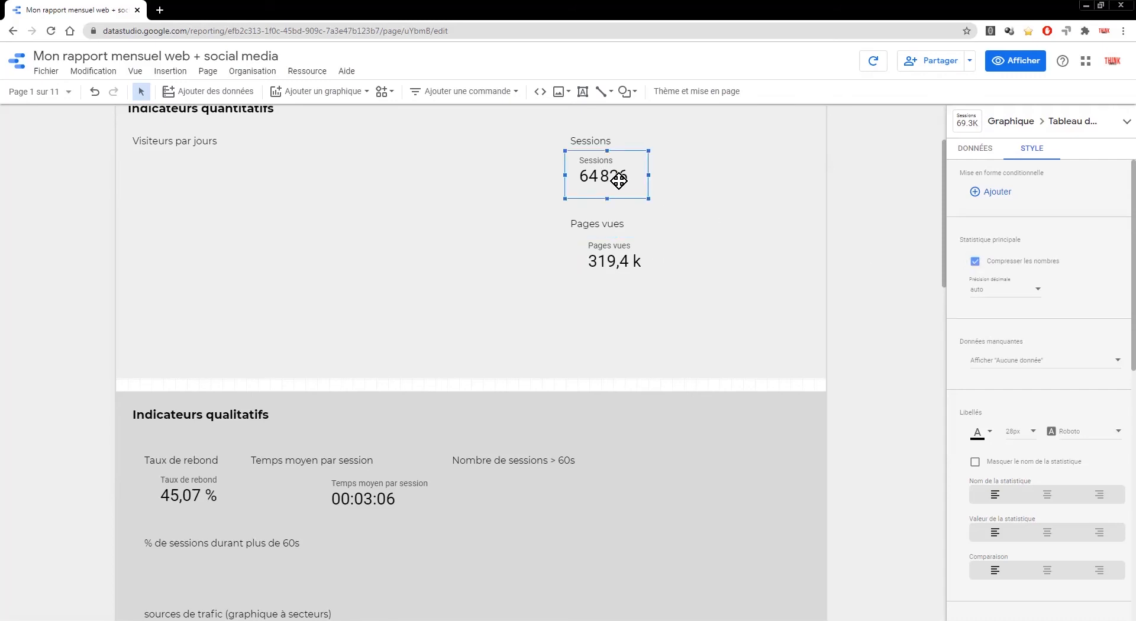
left_click(975, 263)
Step: Set the decimal precision of the Taux de rebond scorecard to 0
left_click(179, 498)
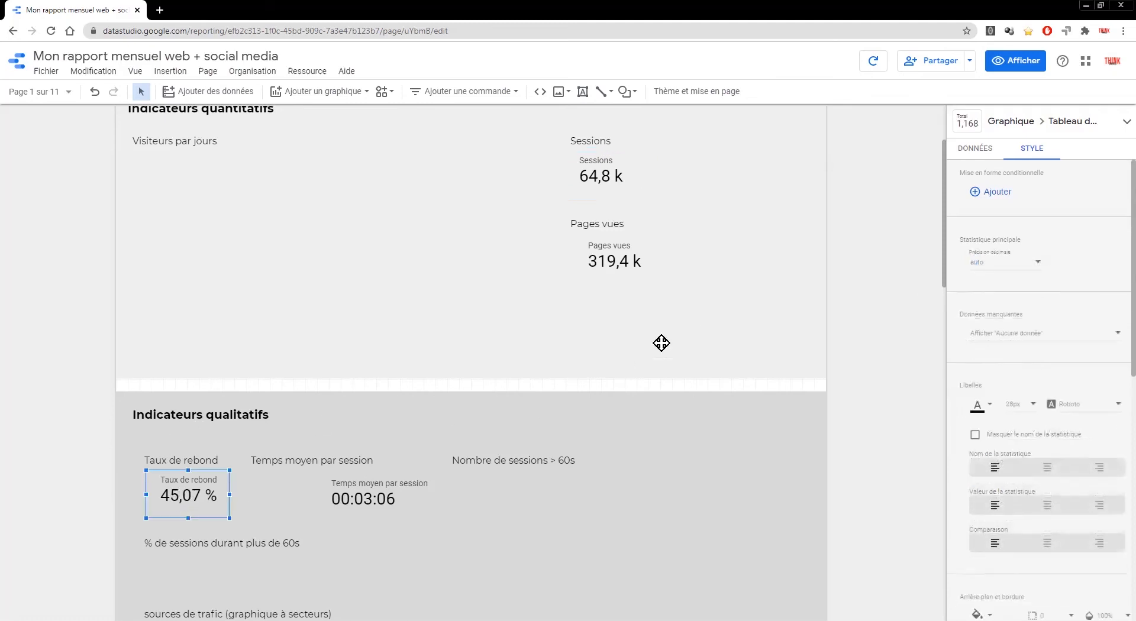
left_click(997, 265)
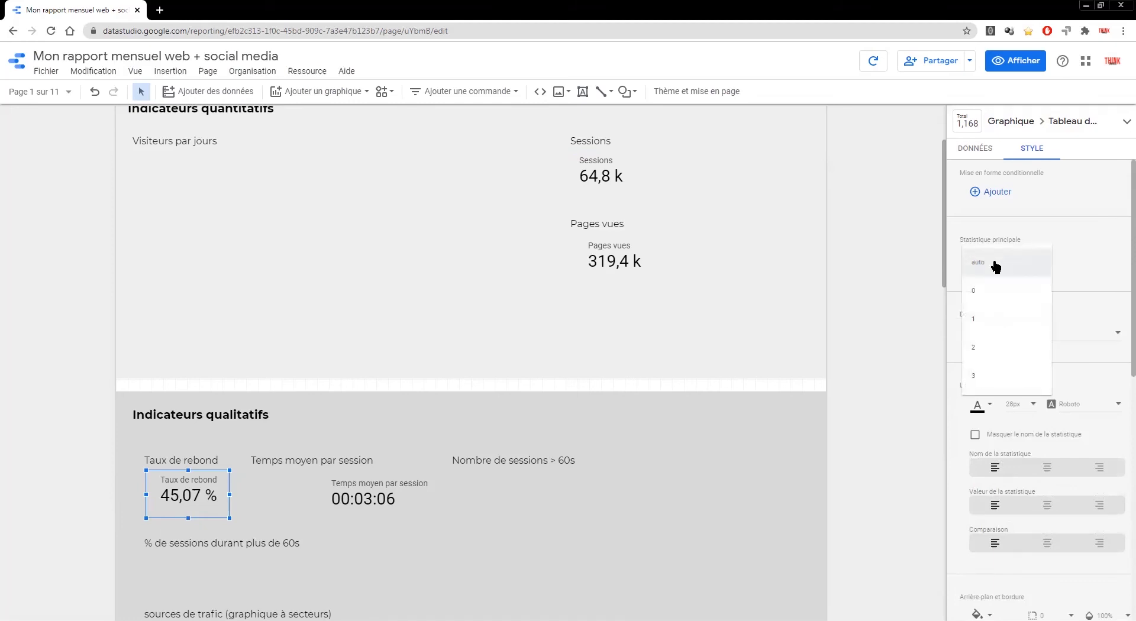
left_click(989, 296)
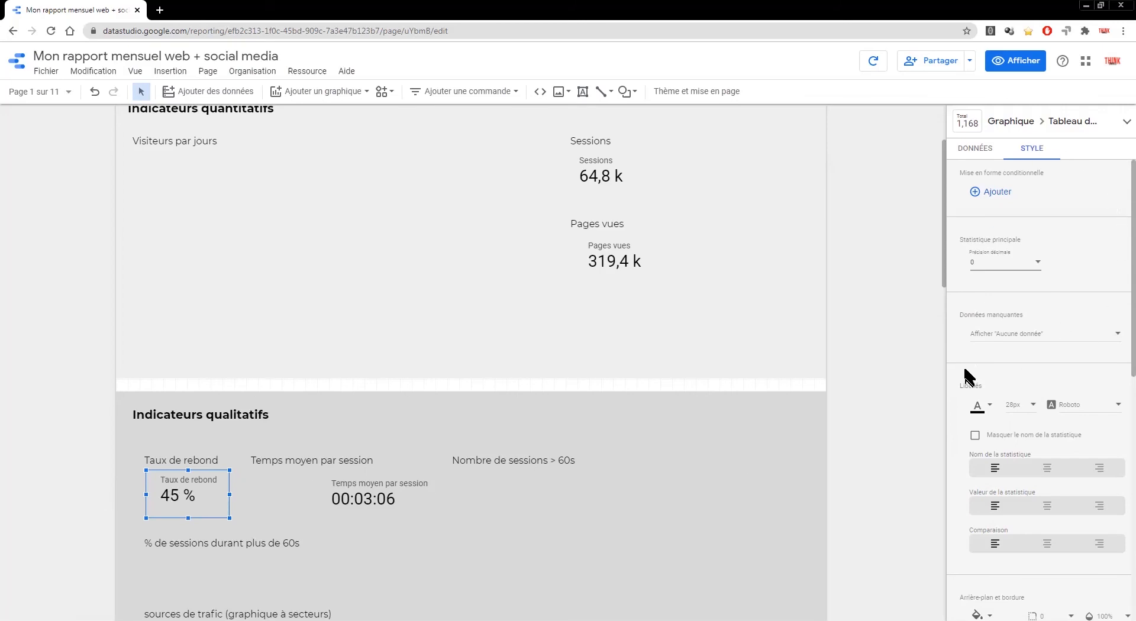
Step: Try an orange background on the Taux de rebond scorecard
scroll(1006, 391, "down", 3)
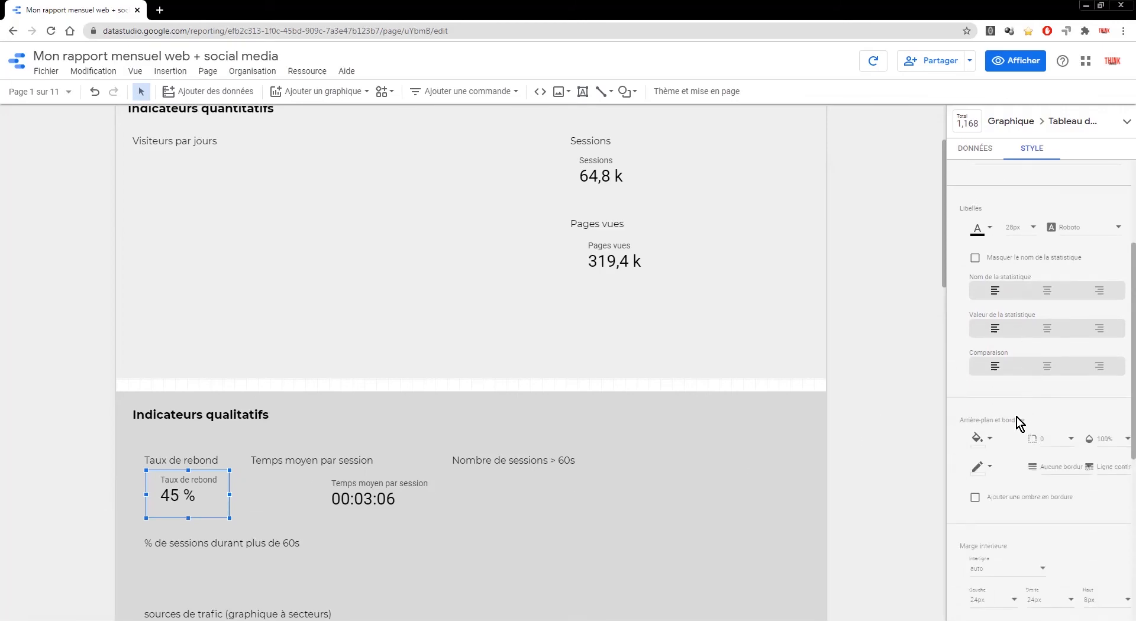
scroll(1015, 419, "down", 2)
left_click(991, 320)
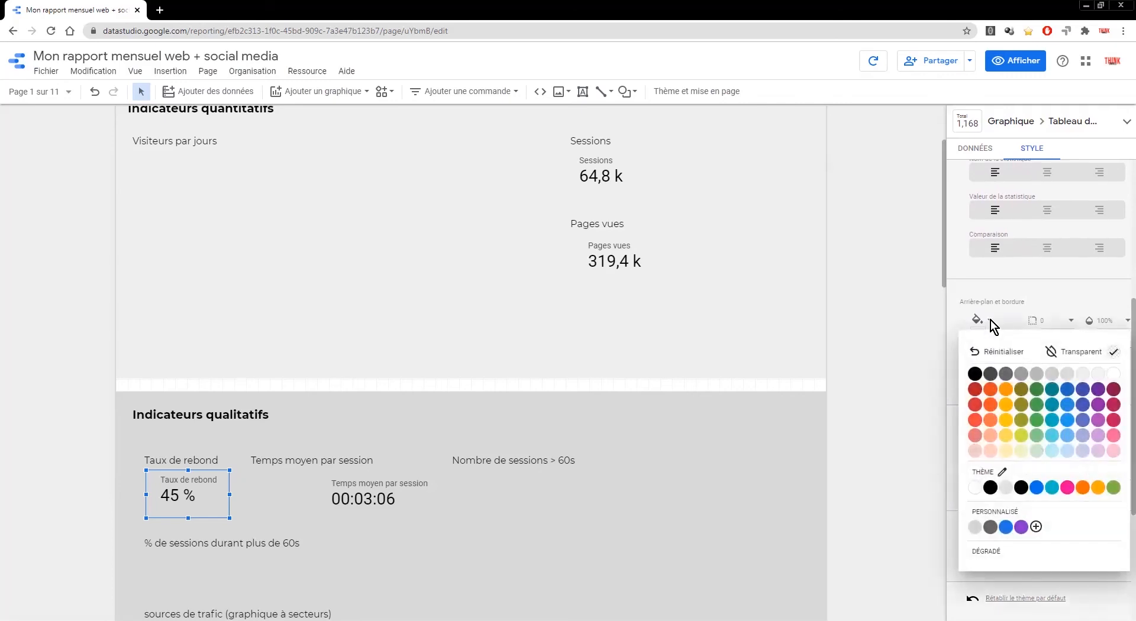
left_click(990, 390)
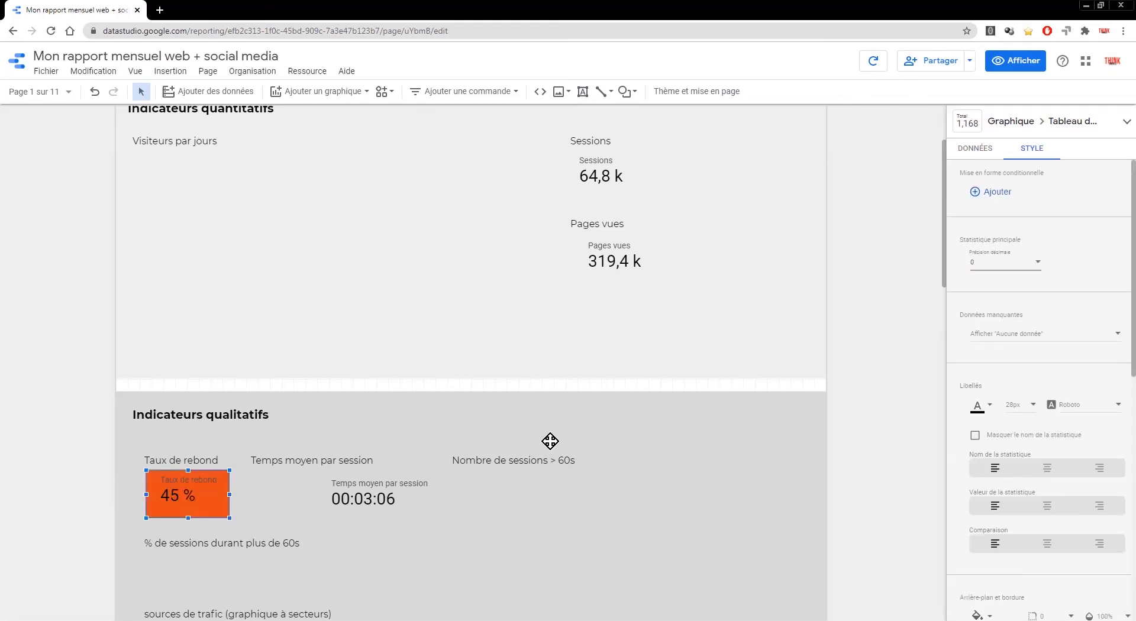
left_click(242, 492)
Step: Set the background of the Taux de rebond scorecard to a very light grey
left_click(198, 492)
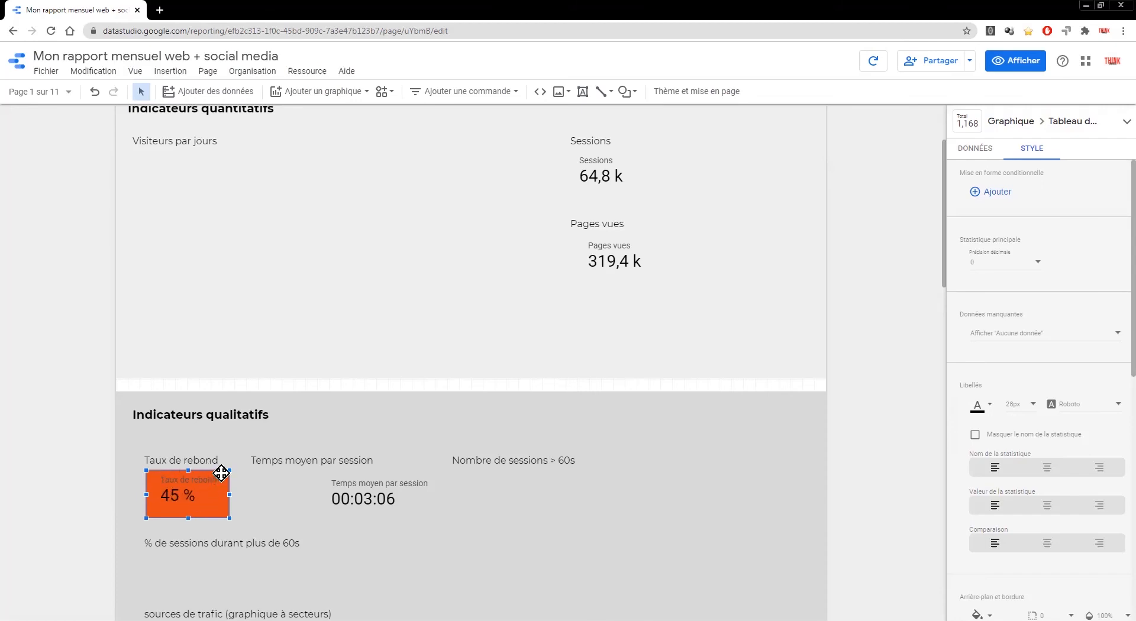
scroll(1059, 461, "down", 3)
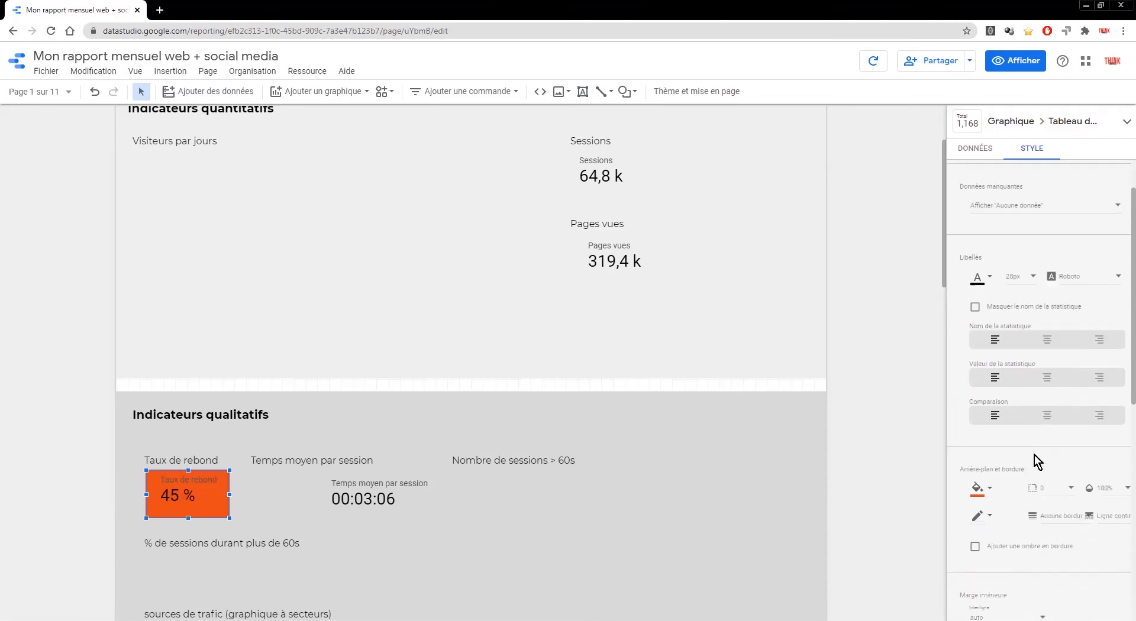
left_click(990, 440)
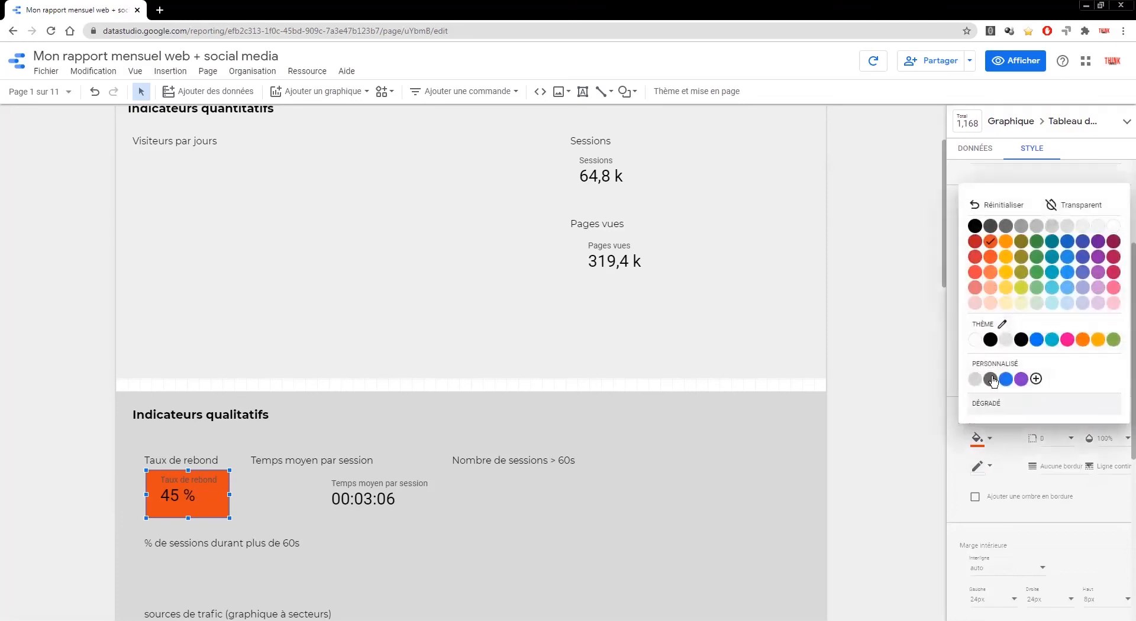
left_click(1098, 227)
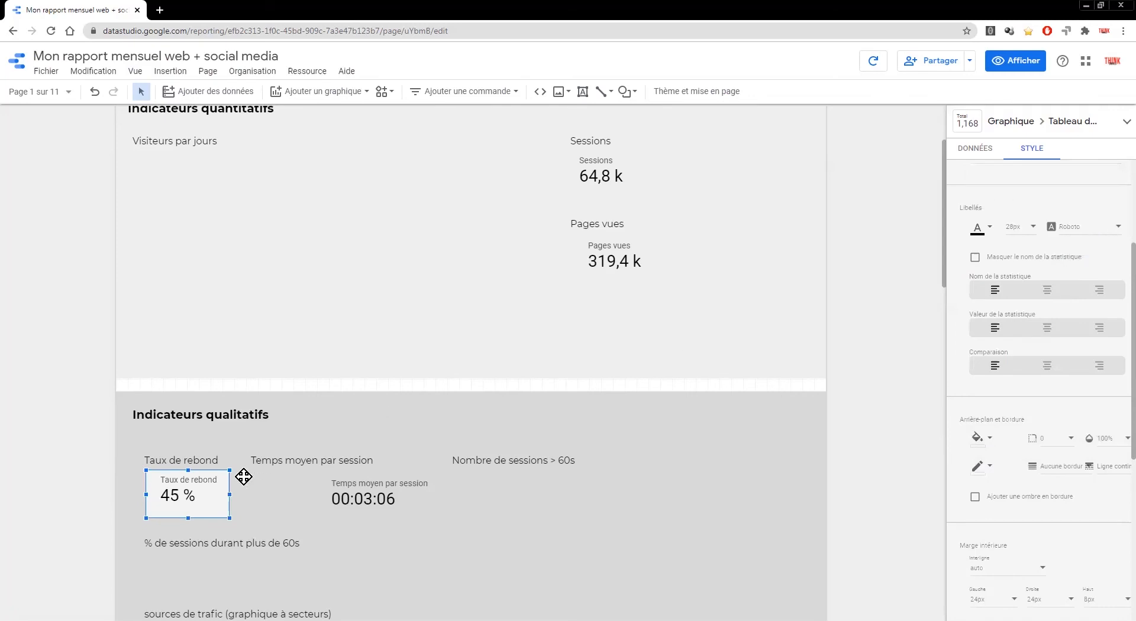
left_click(248, 499)
Step: Give the Temps moyen par session scorecard a light grey background
left_click(364, 497)
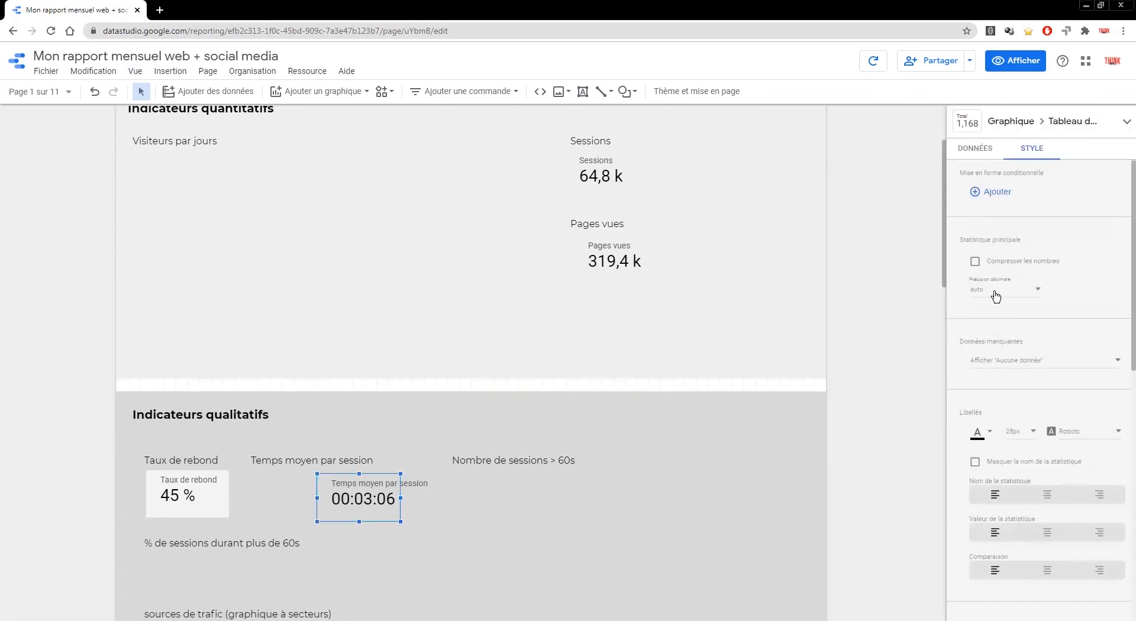
scroll(1020, 432, "down", 2)
scroll(1021, 432, "down", 1)
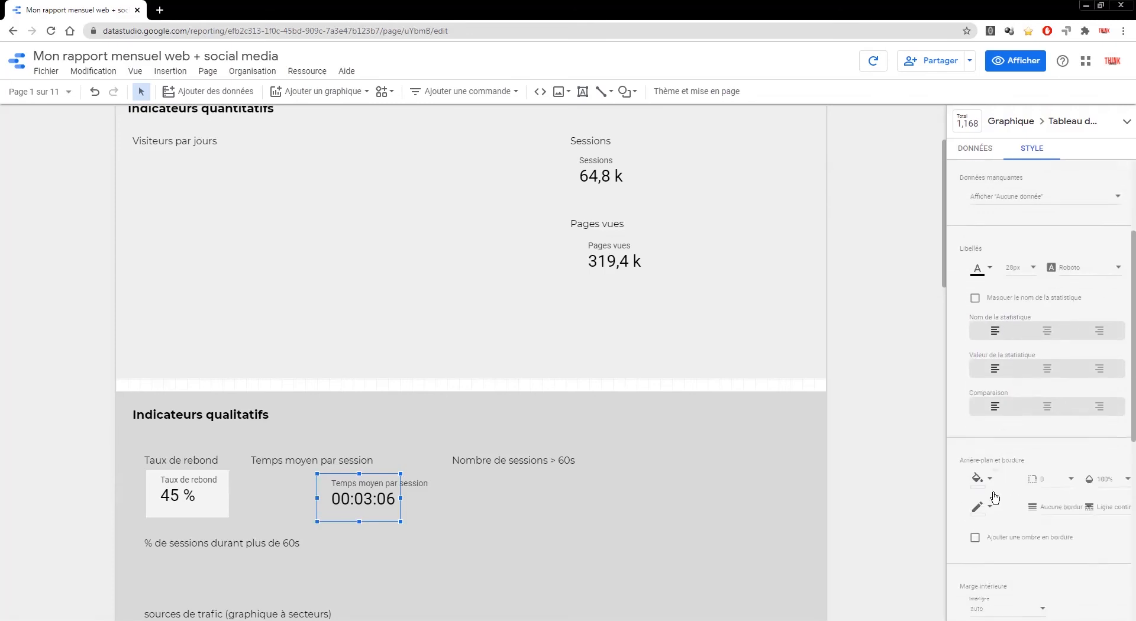
left_click(982, 465)
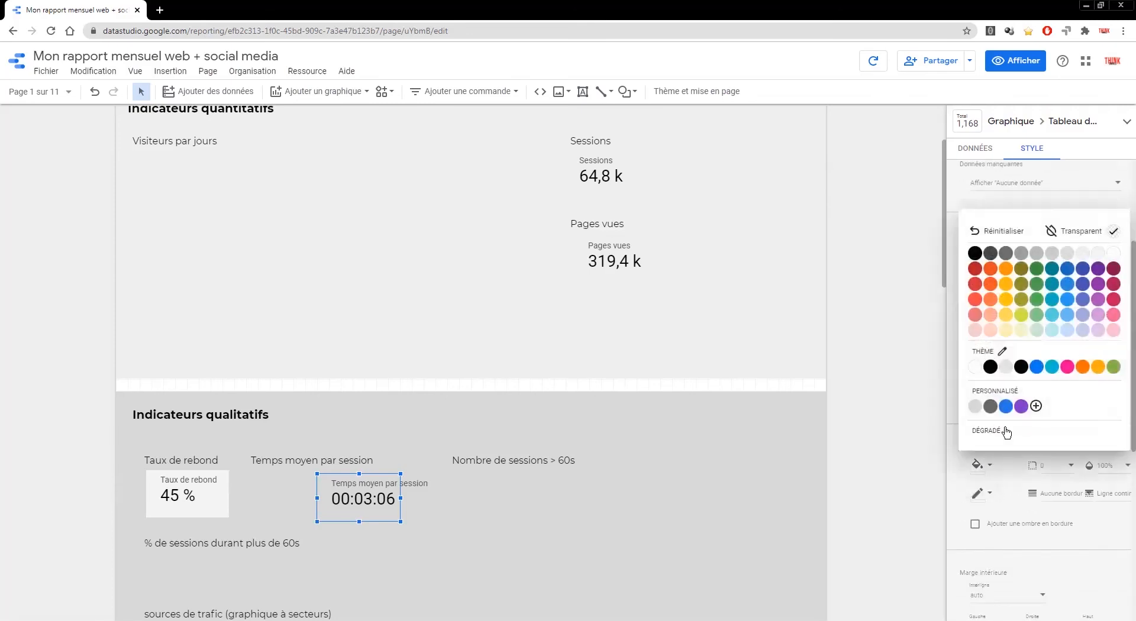
left_click(1082, 255)
Step: Select the Pages vues and Sessions scorecards together and set their background to white
left_click(598, 259)
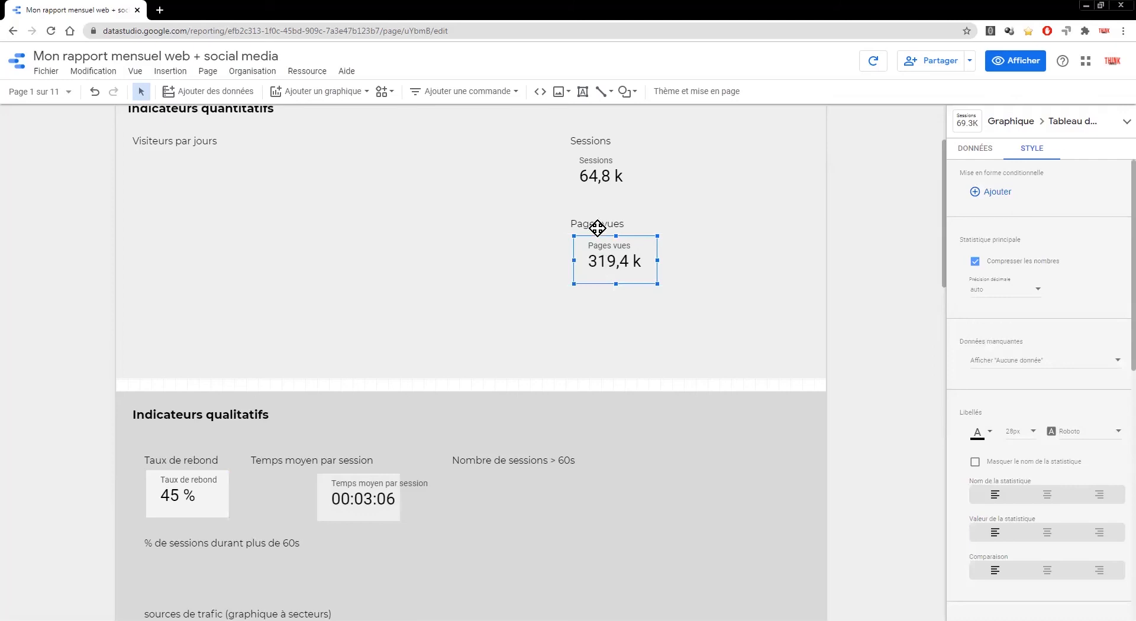
left_click(599, 177, "shift")
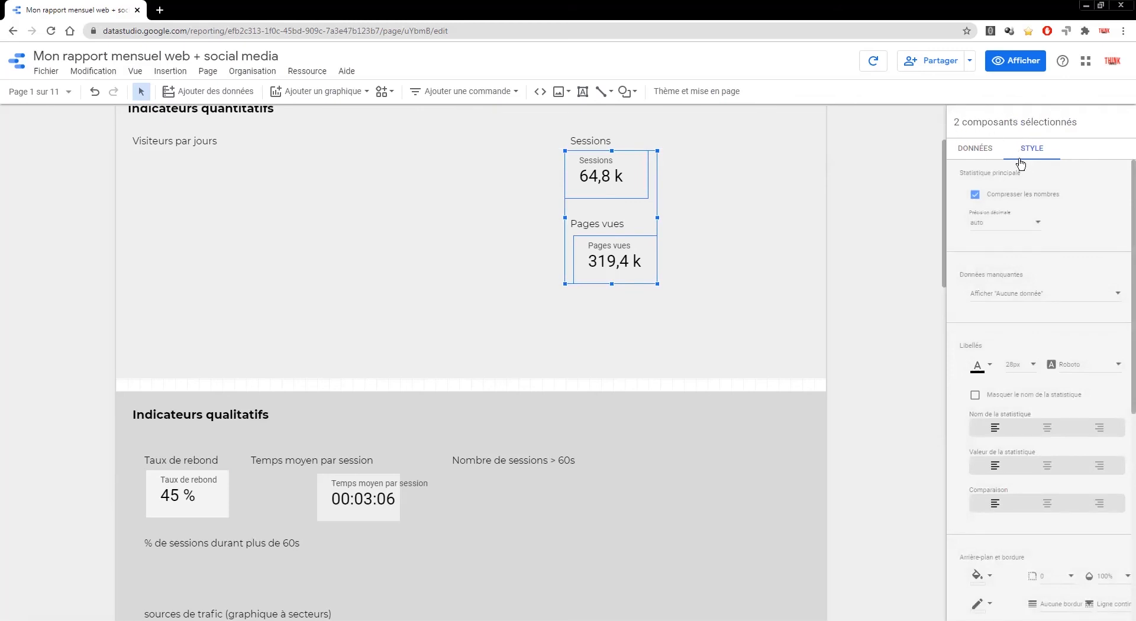
scroll(991, 345, "down", 3)
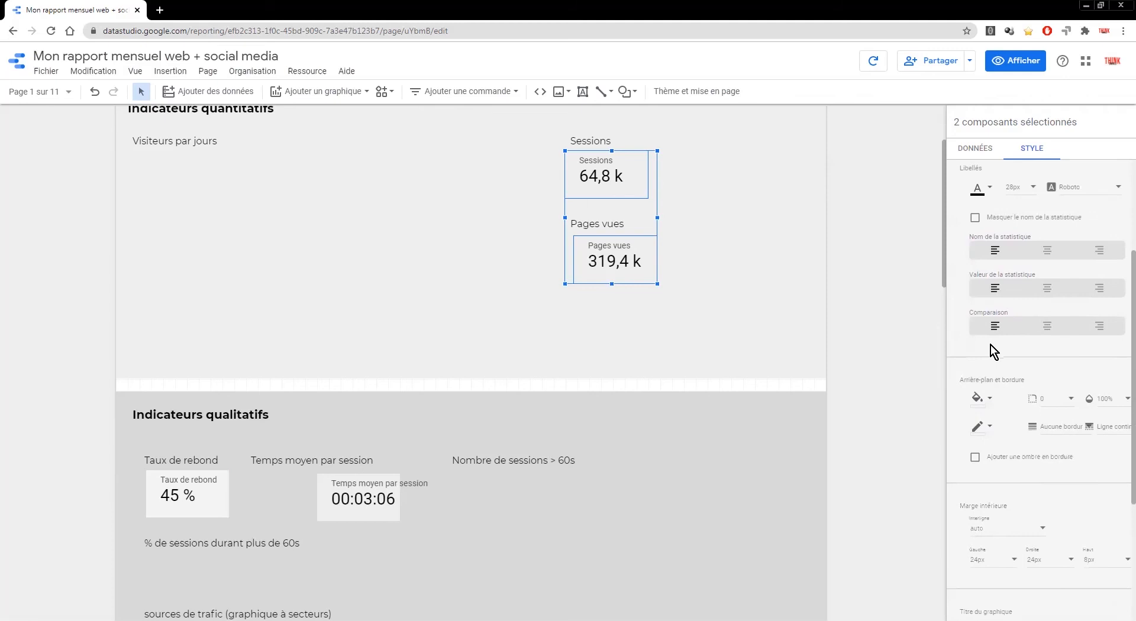
left_click(991, 401)
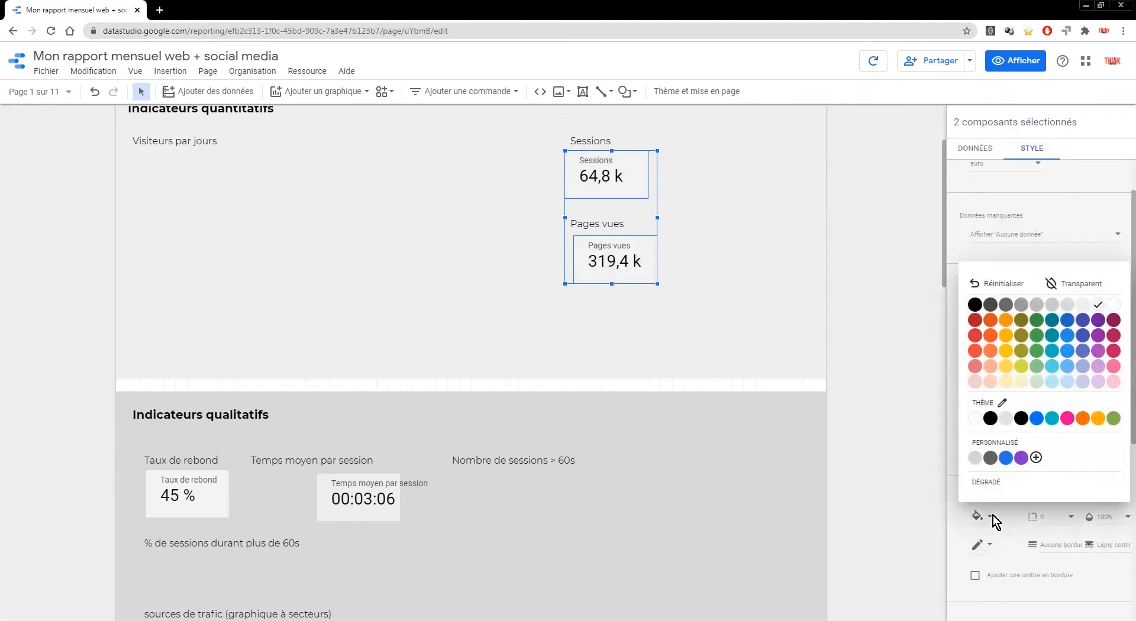
left_click(1114, 308)
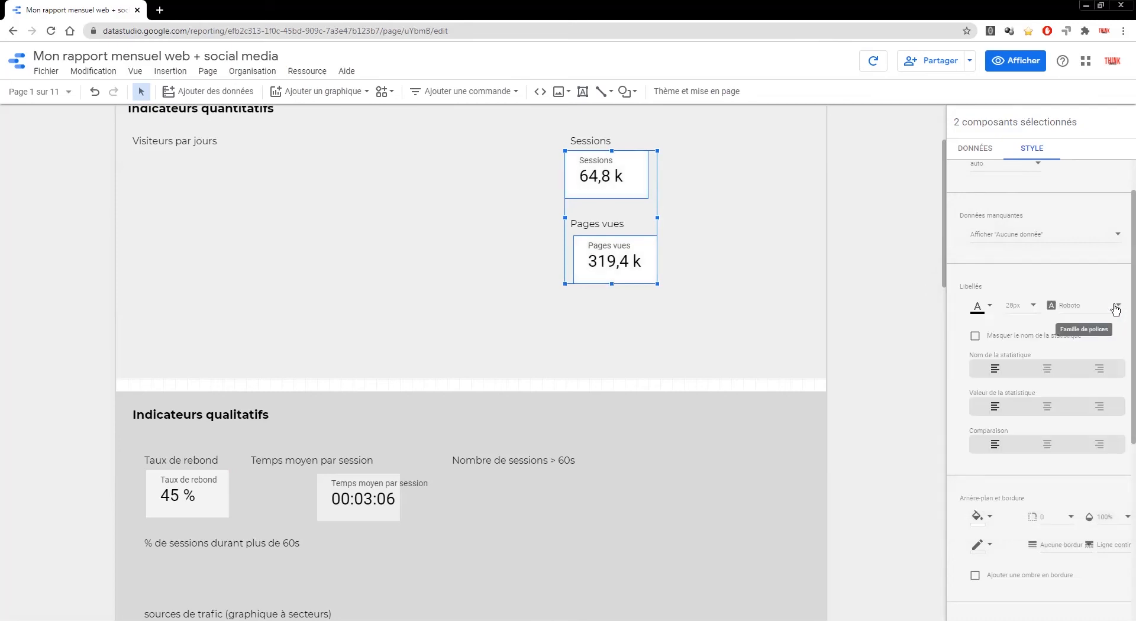
scroll(645, 320, "up", 1)
Step: Select the Sessions, Pages vues, Temps moyen par session and Taux de rebond scorecards together and set their font to Montserrat
left_click(645, 320)
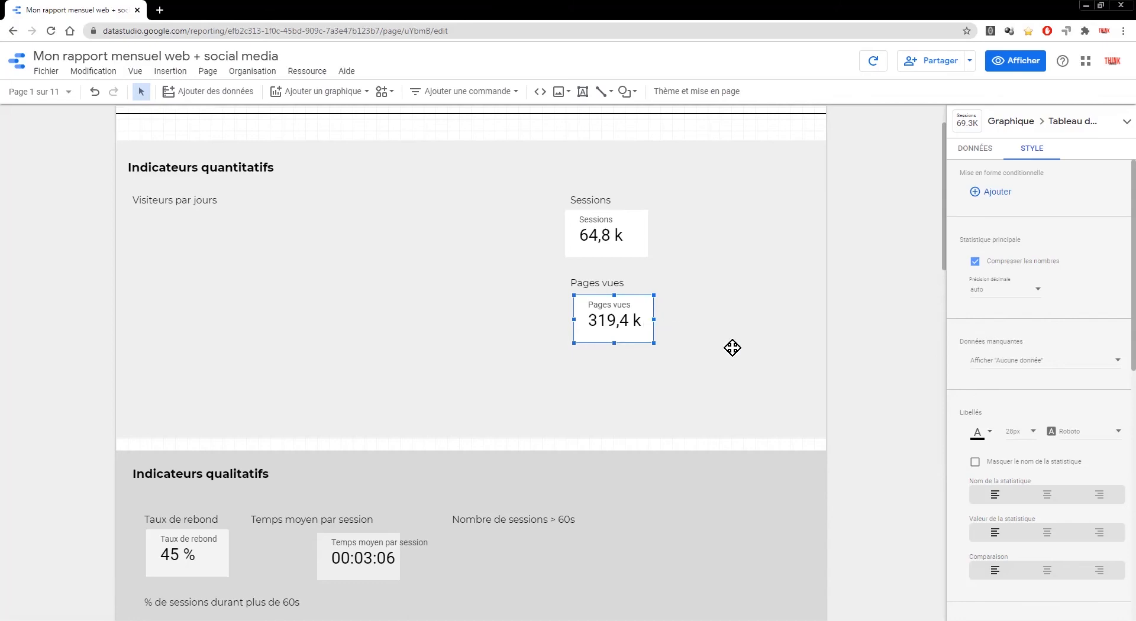
left_click(601, 235, "shift")
left_click(379, 515, "shift")
left_click(178, 543, "shift")
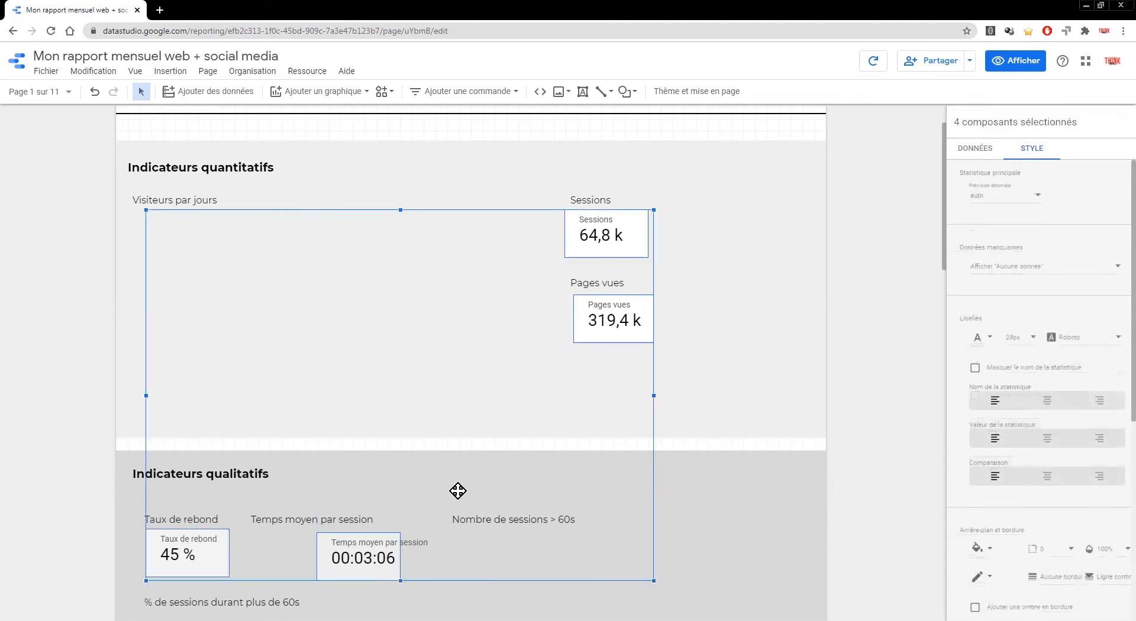
left_click(1092, 337)
scroll(1075, 296, "down", 2)
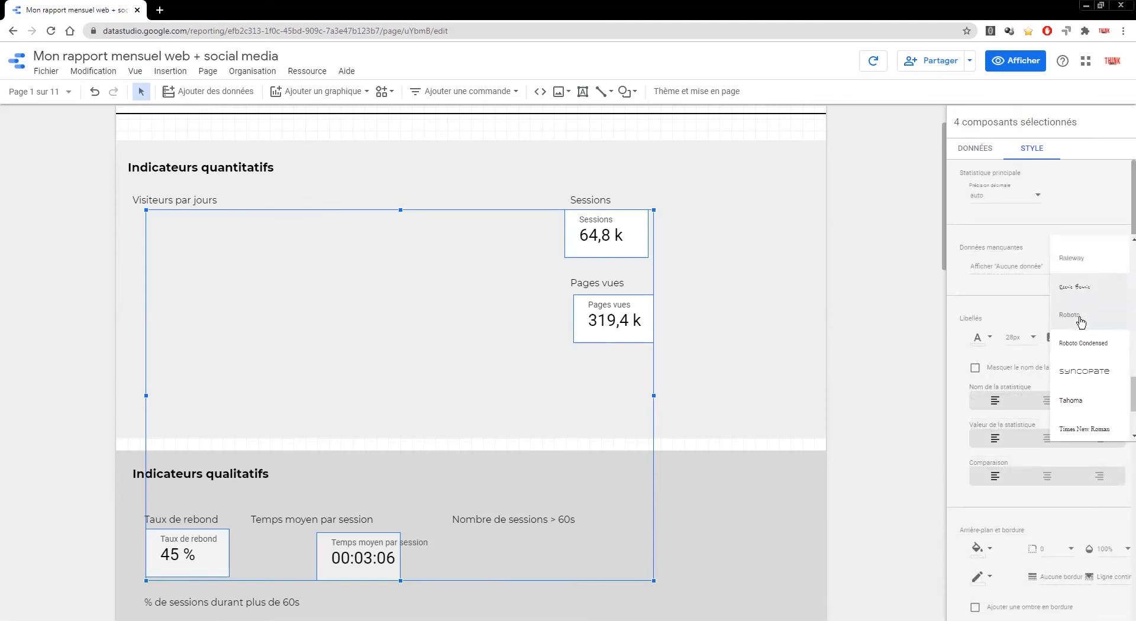
scroll(1080, 327, "up", 4)
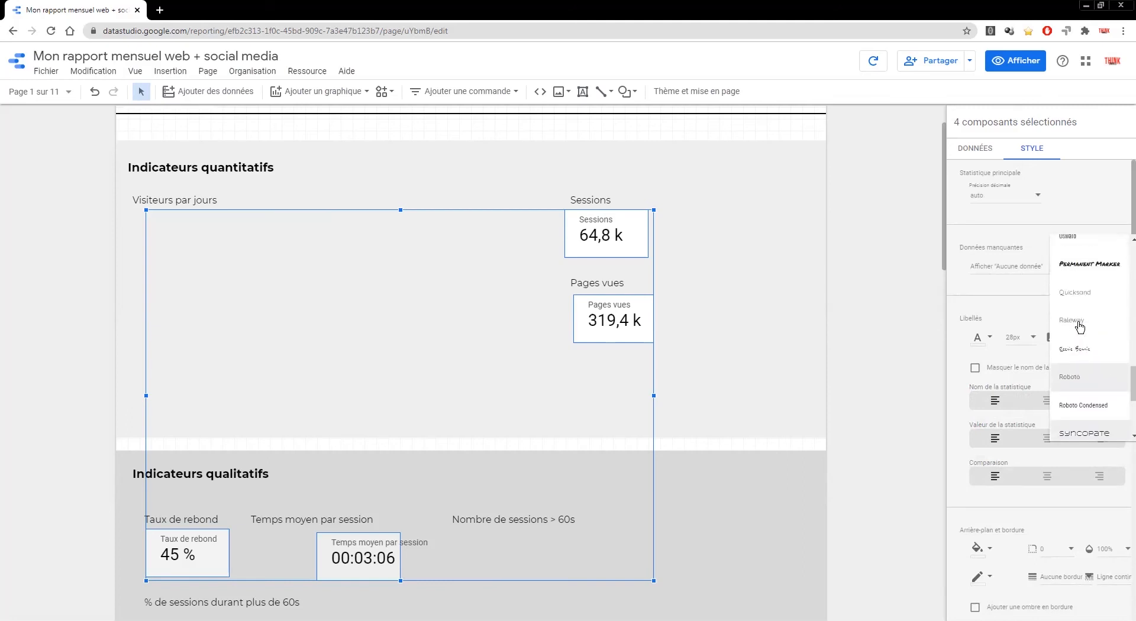
scroll(1080, 328, "up", 2)
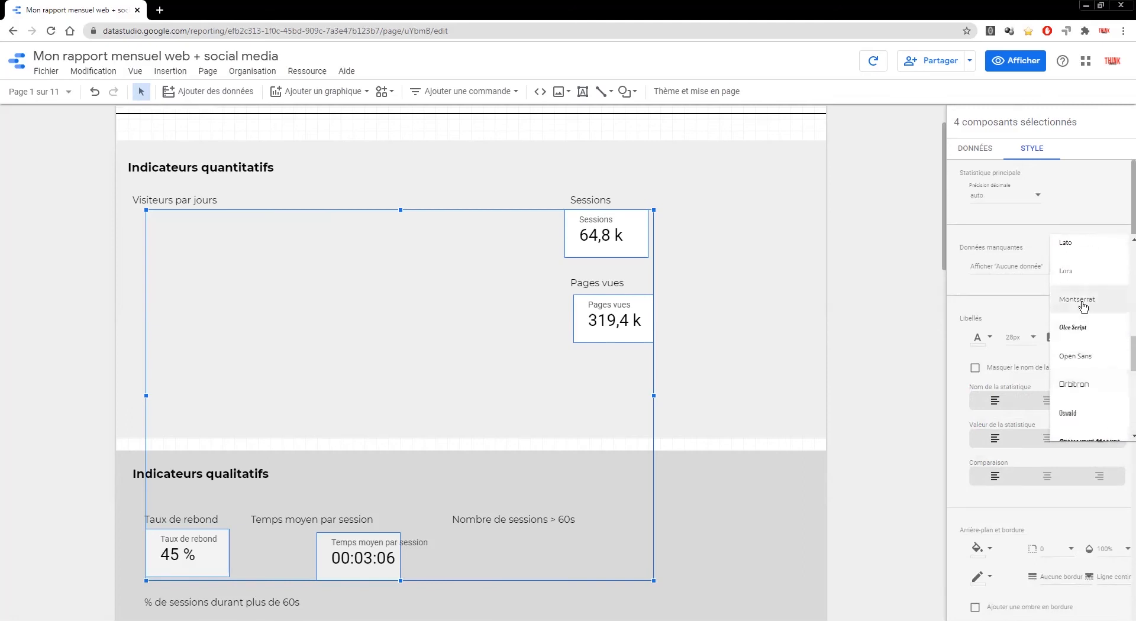
left_click(1083, 305)
left_click(763, 327)
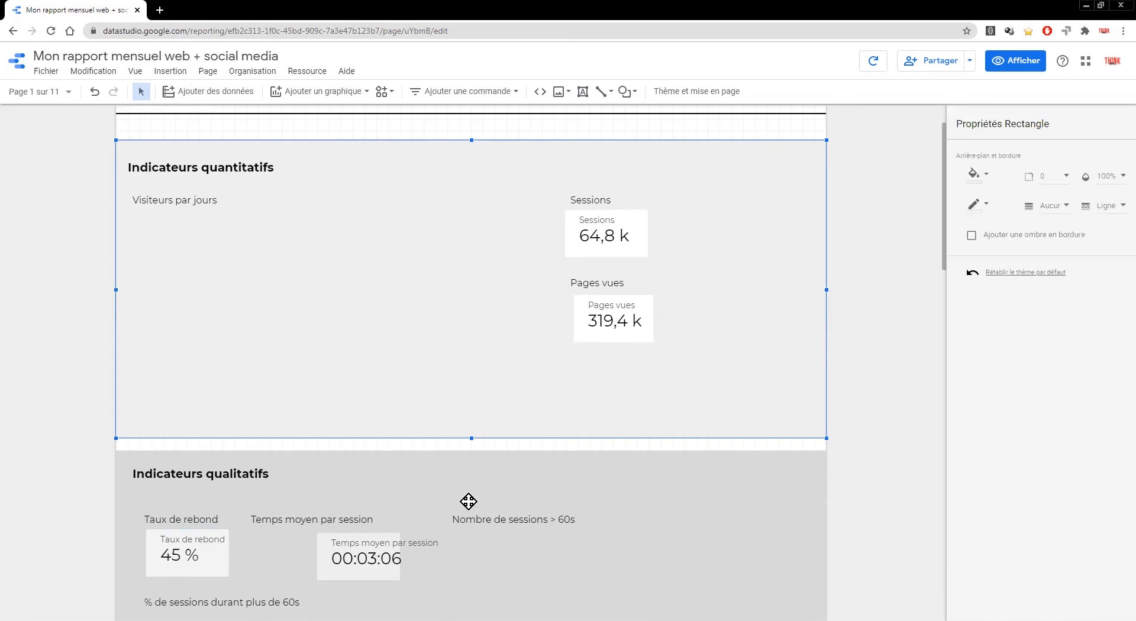
Step: Widen the Temps moyen par session scorecard so its background covers the whole metric name
left_click(379, 539)
left_click_drag(402, 558, 446, 555)
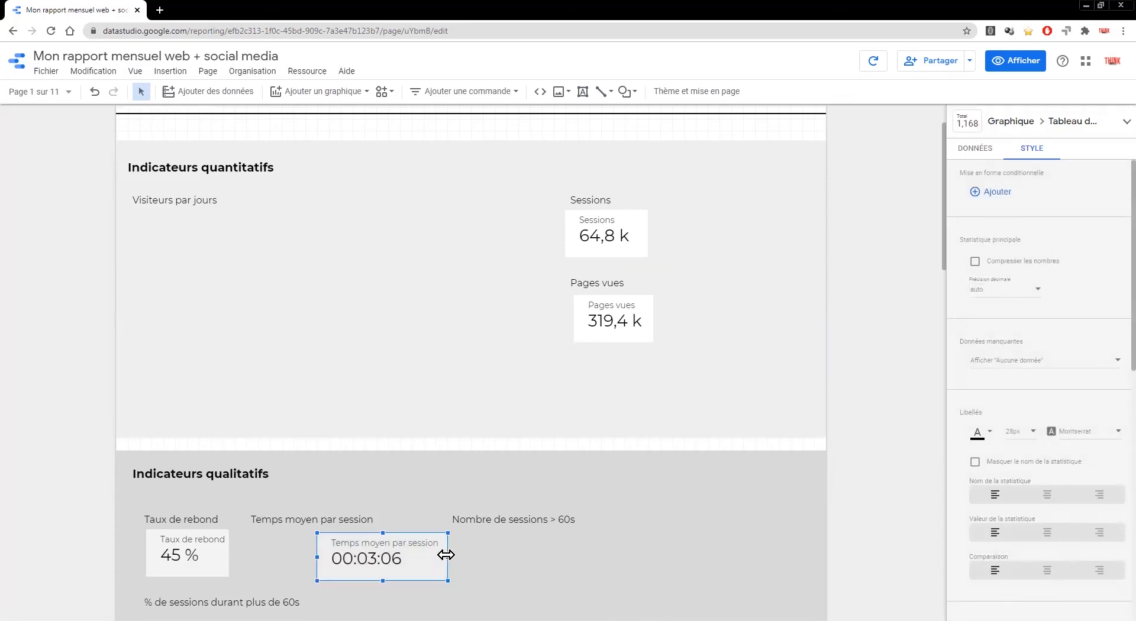
Step: Review the text placeholders in the Indicateurs qualitatifs section and further down the page for charts still missing
left_click(528, 520)
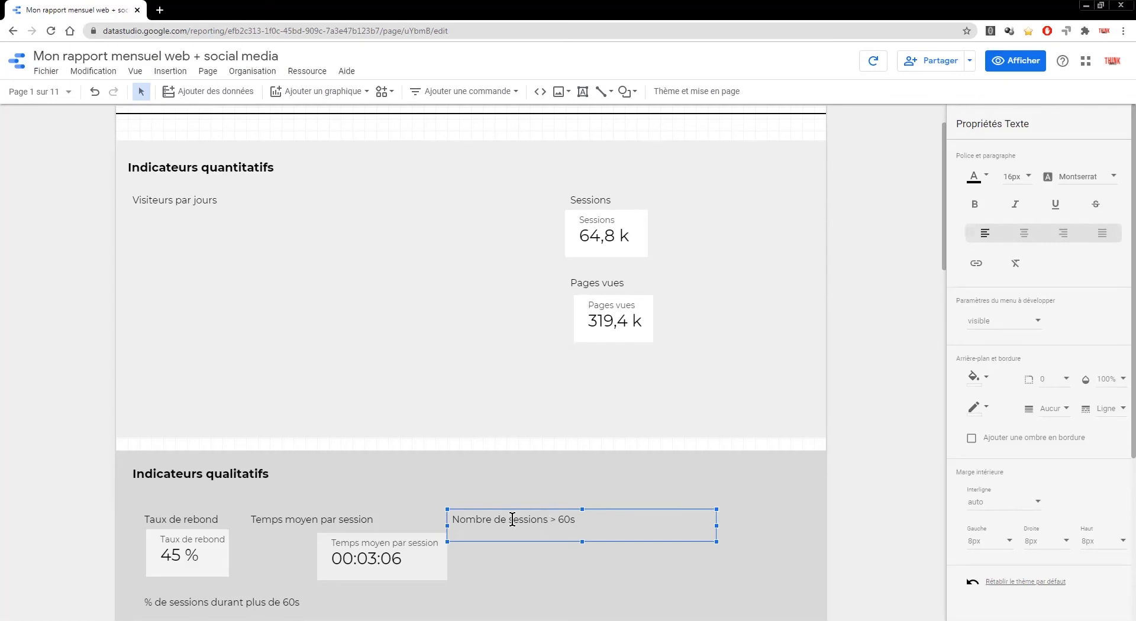
left_click_drag(458, 520, 548, 519)
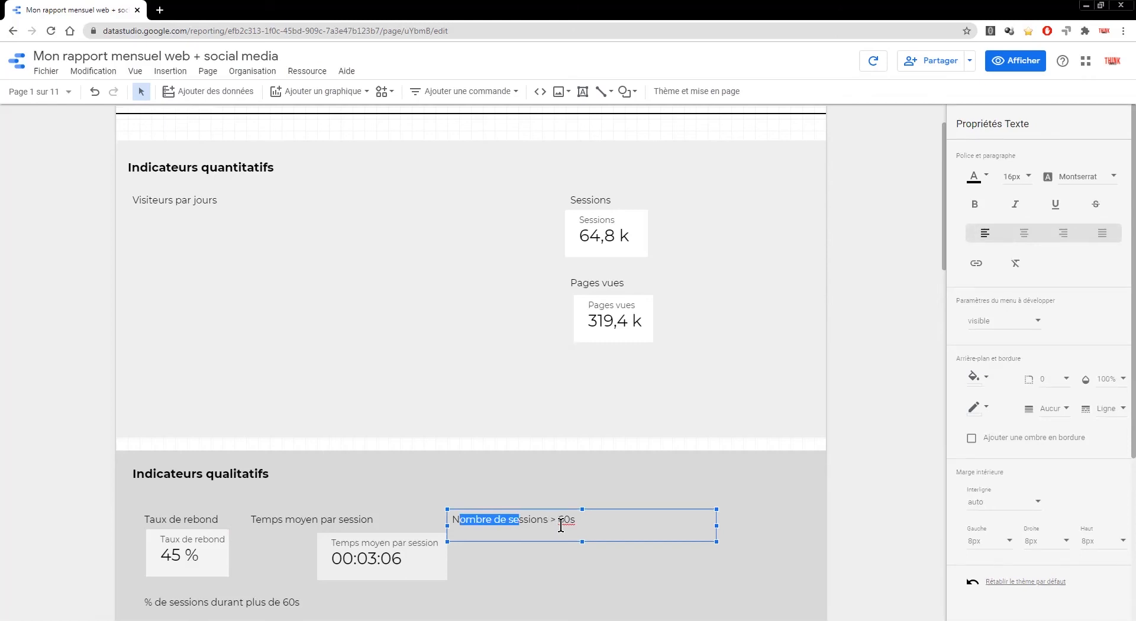
left_click(414, 559)
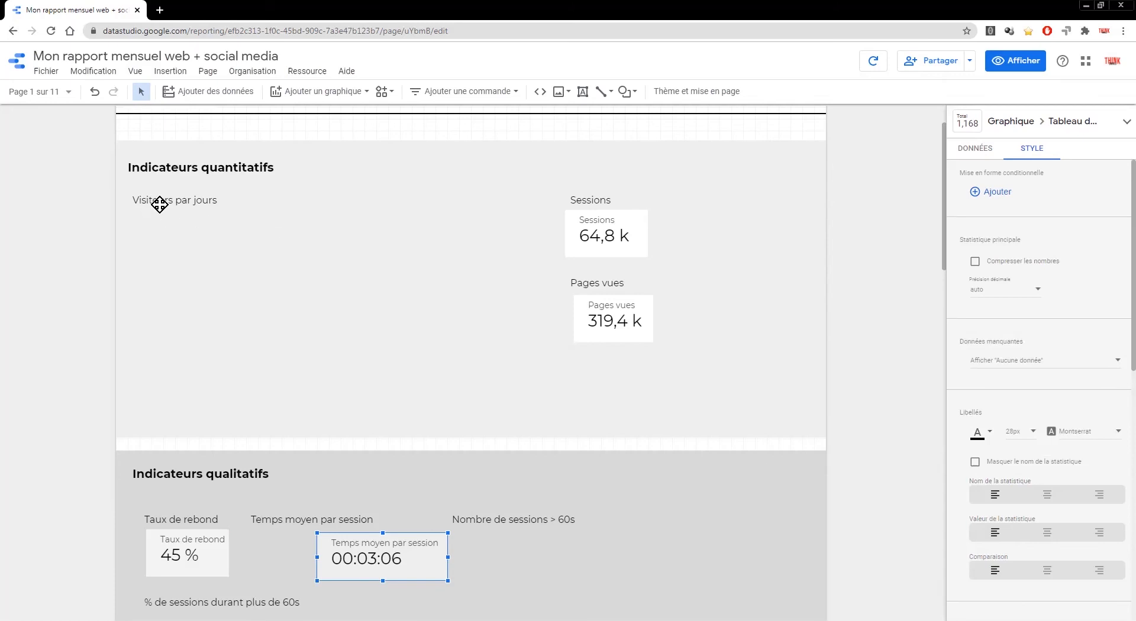
scroll(228, 335, "down", 4)
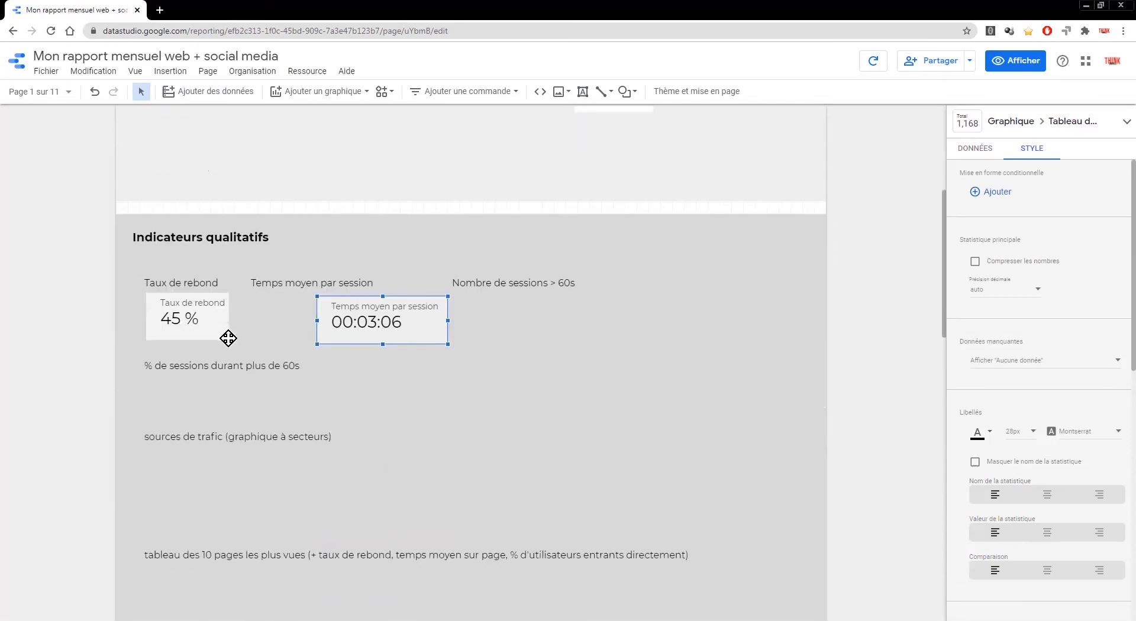
scroll(228, 339, "down", 1)
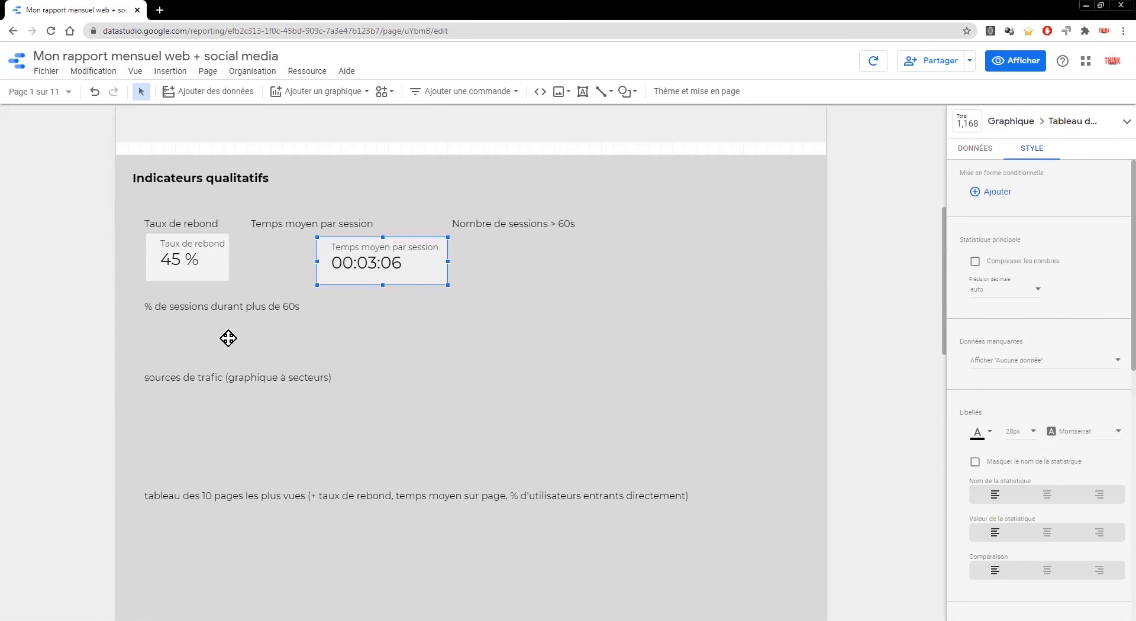
left_click(214, 377)
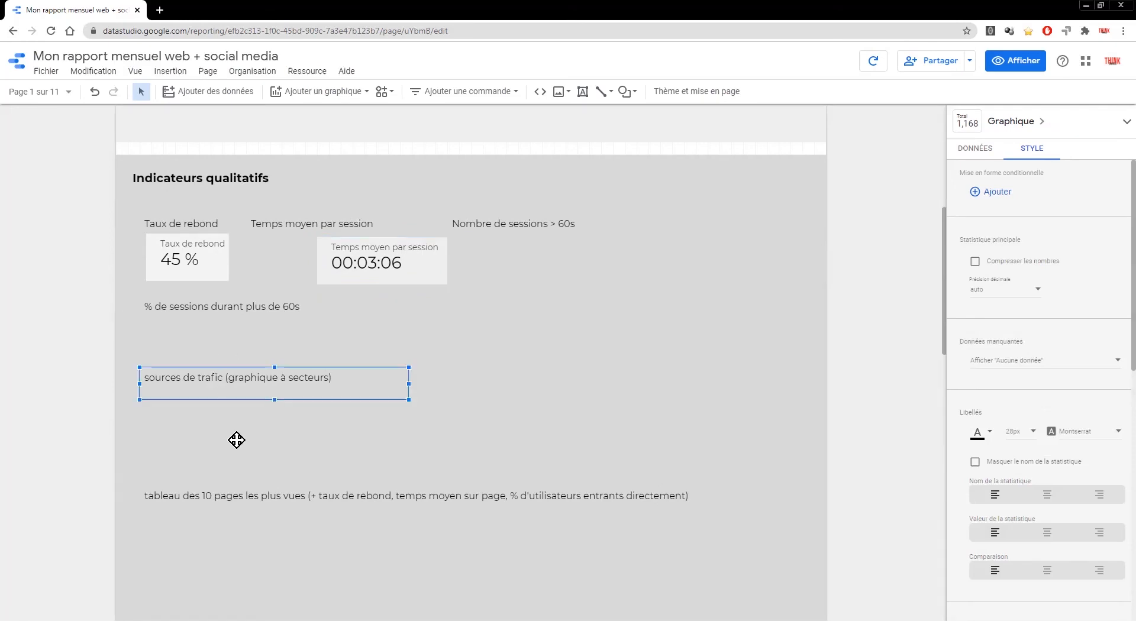
scroll(236, 439, "down", 5)
scroll(236, 440, "down", 6)
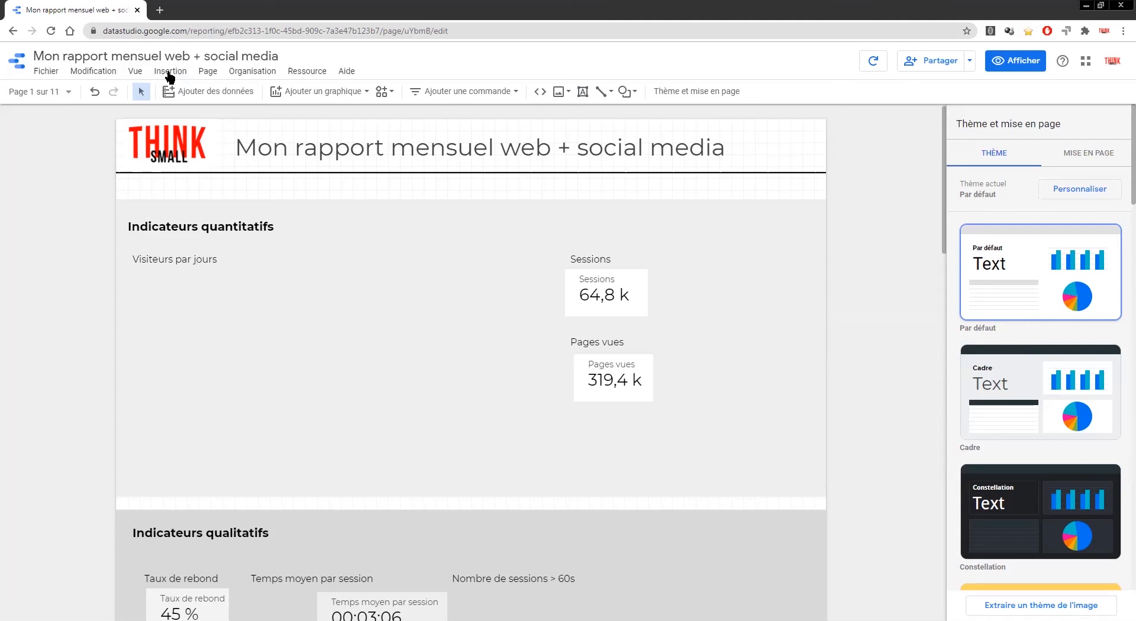
Step: Insert a time series chart just below the Visiteurs par jours label
left_click(169, 74)
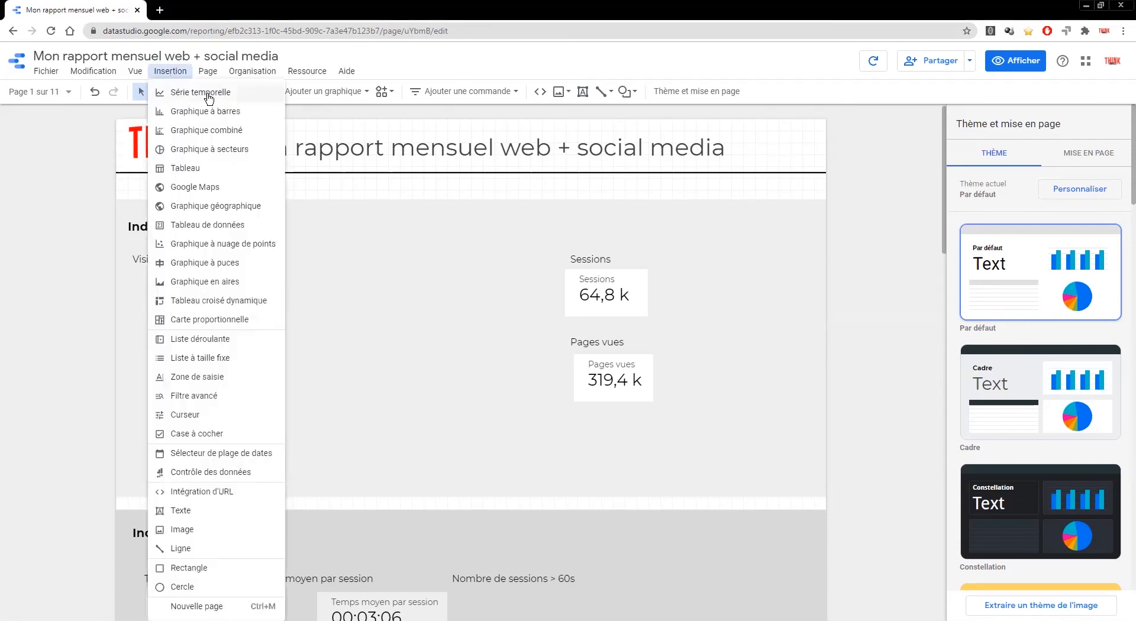
left_click(210, 95)
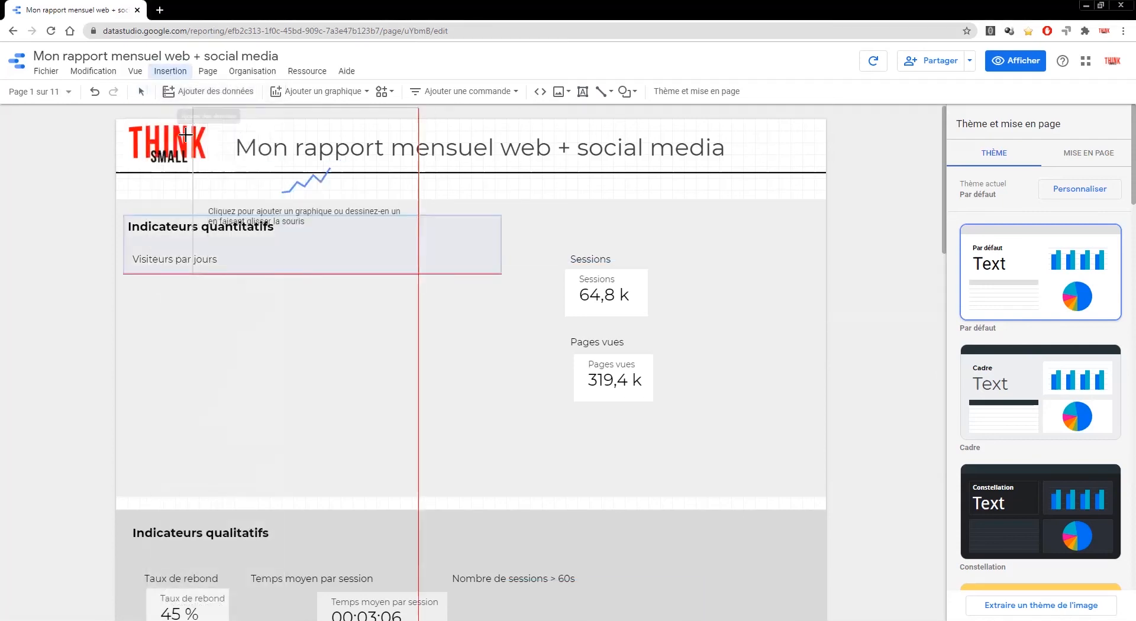
left_click(134, 279)
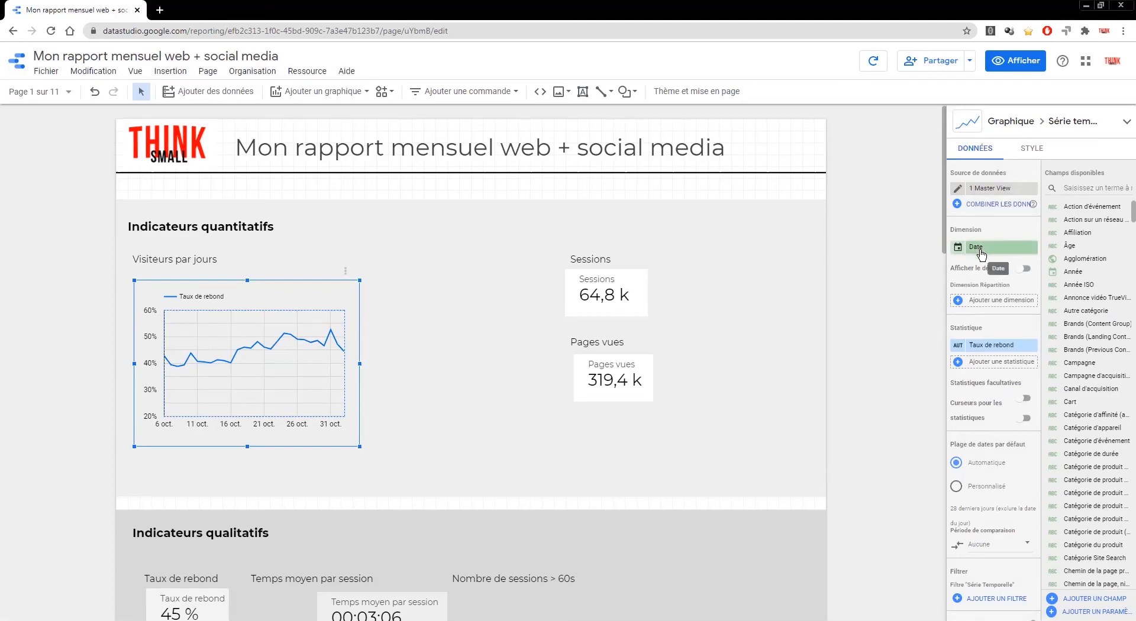
Step: Set the metric of the Visiteurs par jours time series chart to Utilisateurs
left_click(996, 350)
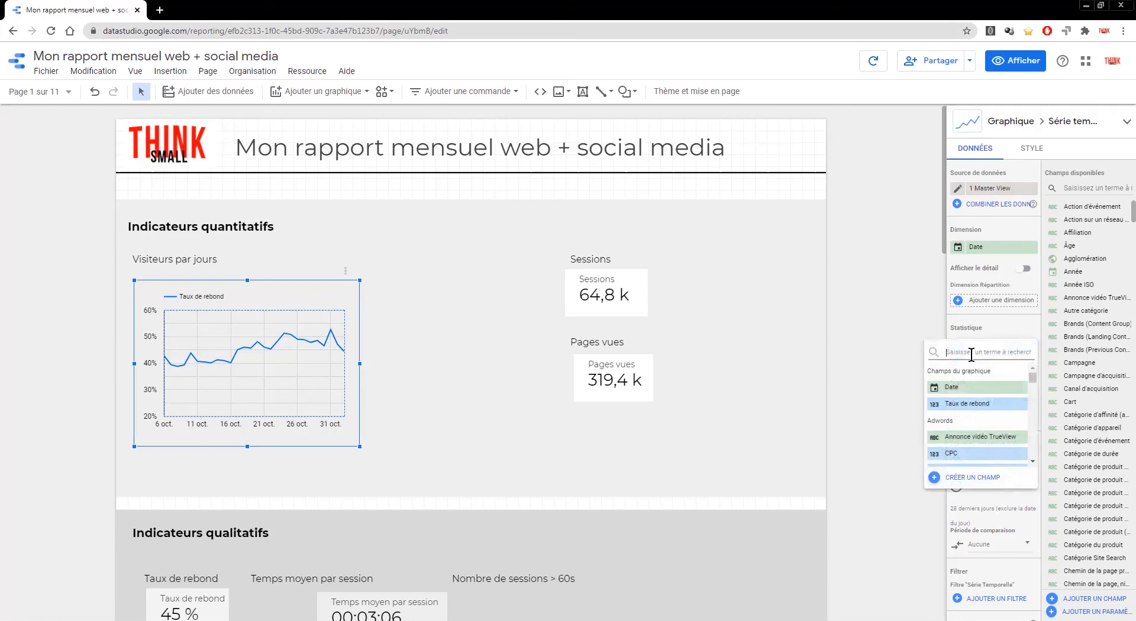
type("utilisate")
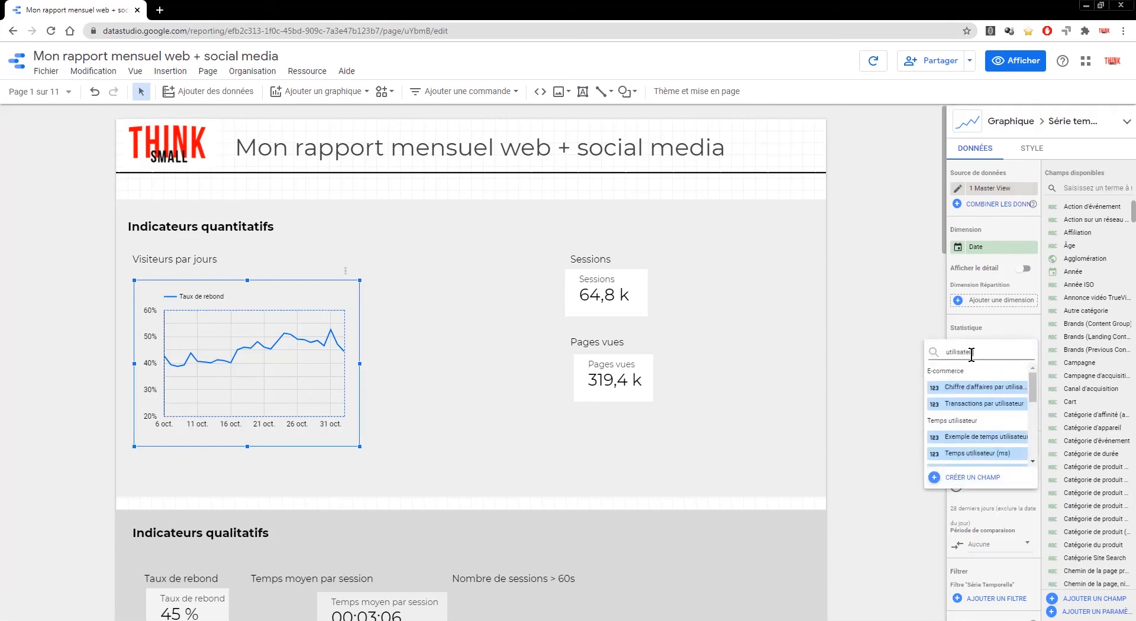
type("urs")
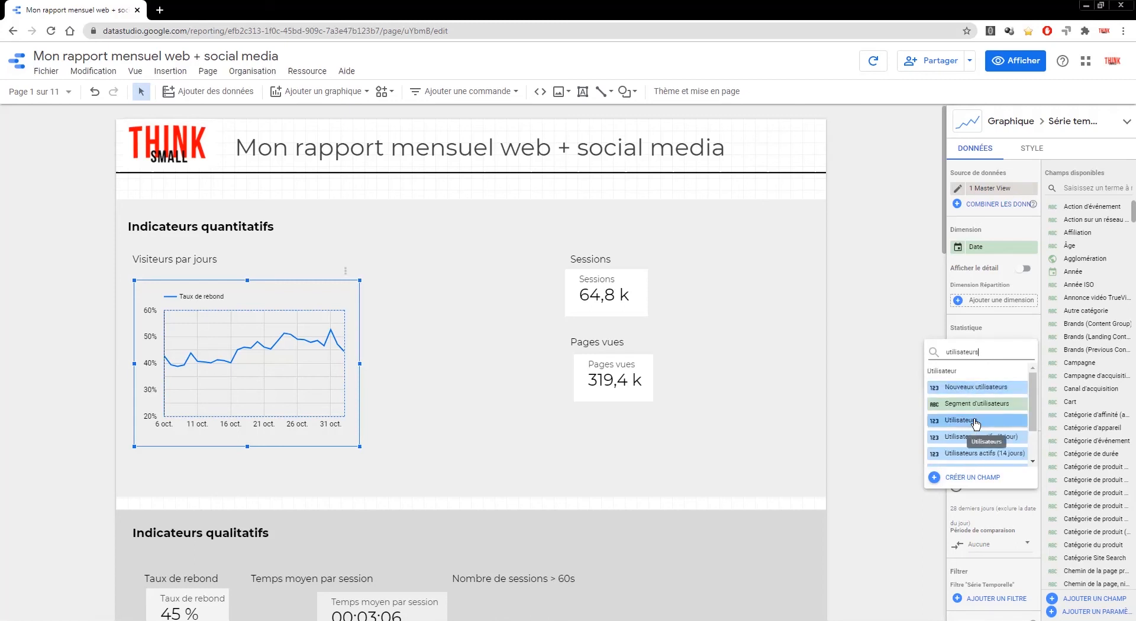
left_click(962, 420)
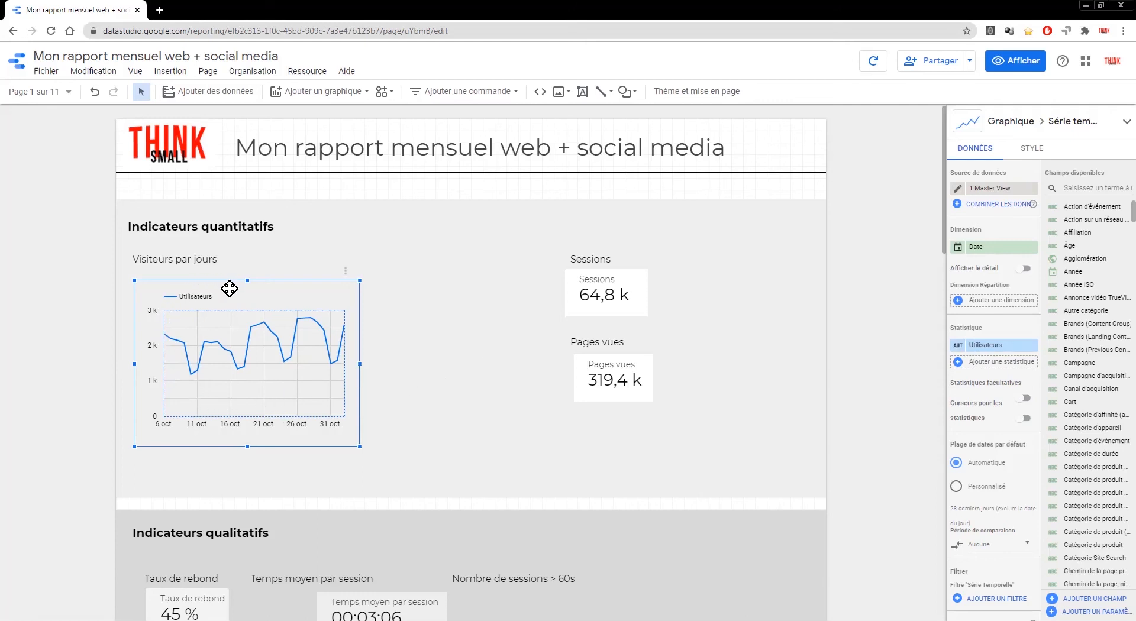
Step: Insert a pie chart beside the sources de trafic label in the Indicateurs qualitatifs section
scroll(230, 288, "down", 4)
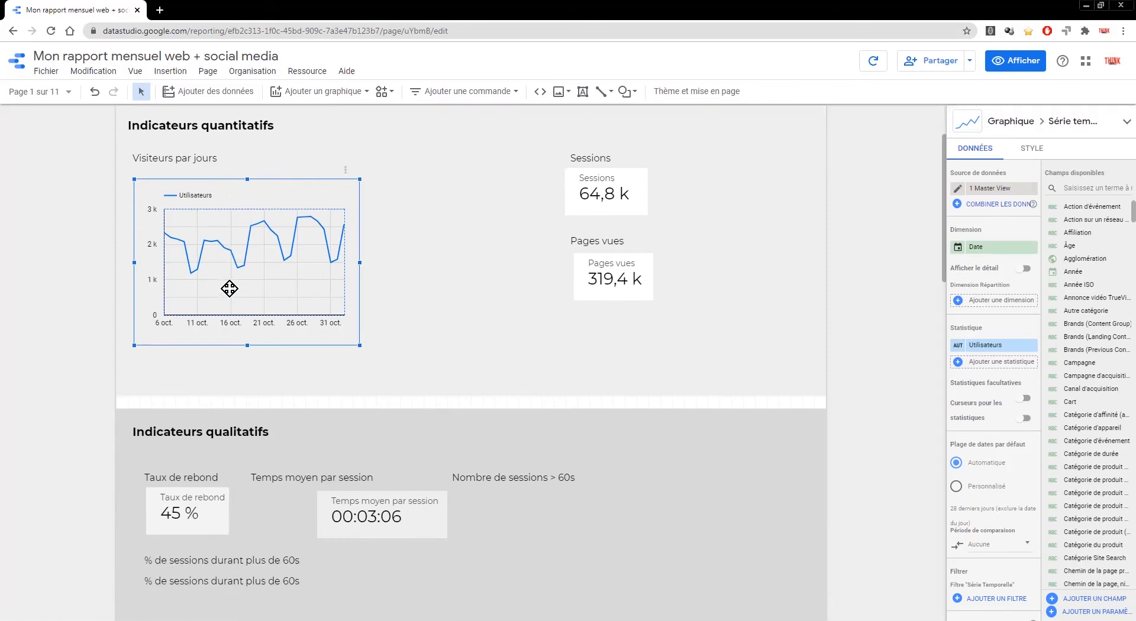
scroll(229, 288, "down", 2)
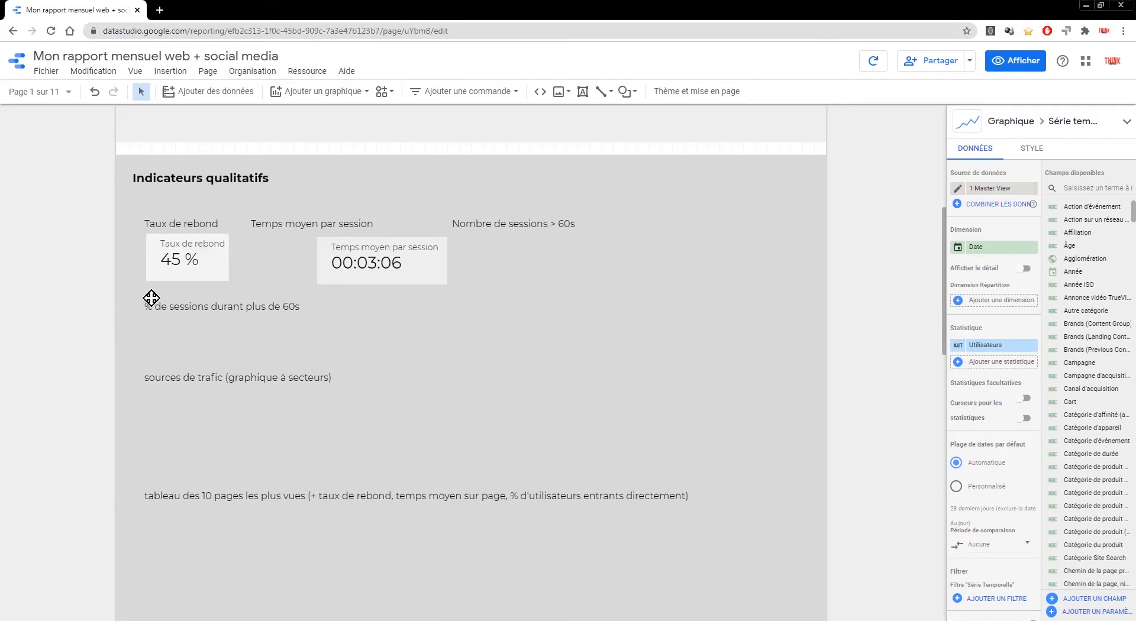
left_click(169, 71)
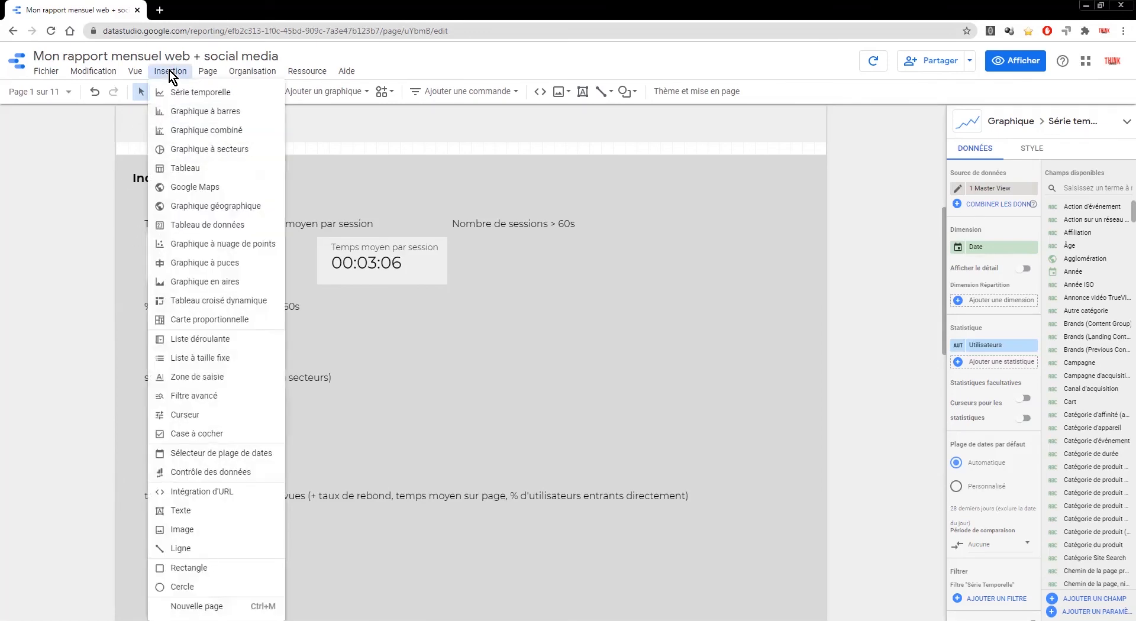
left_click(191, 150)
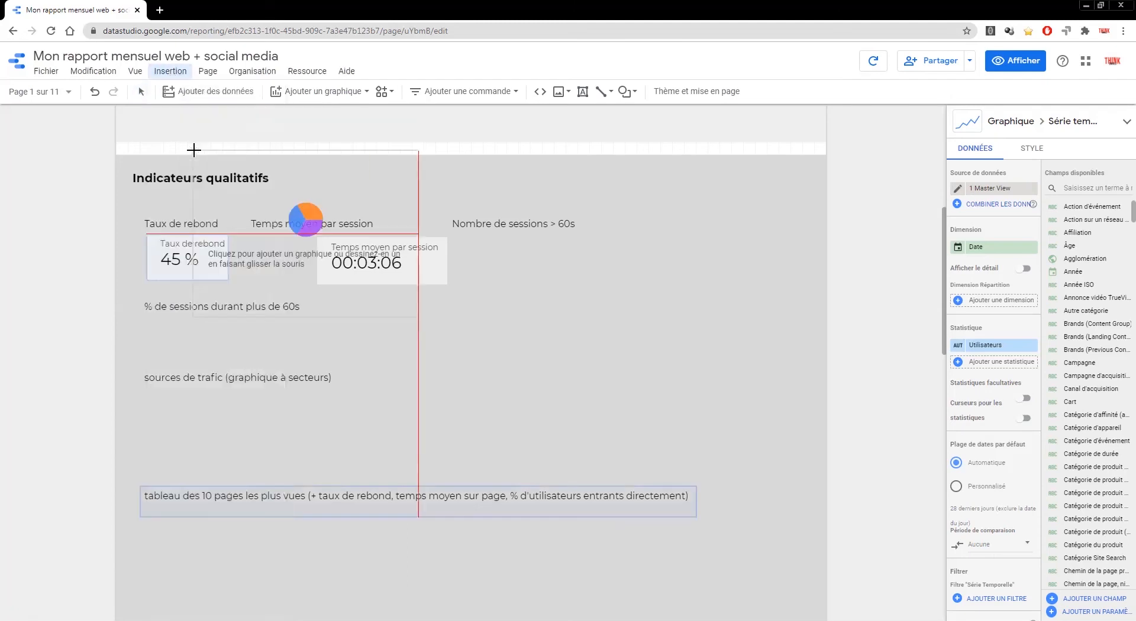
left_click(375, 341)
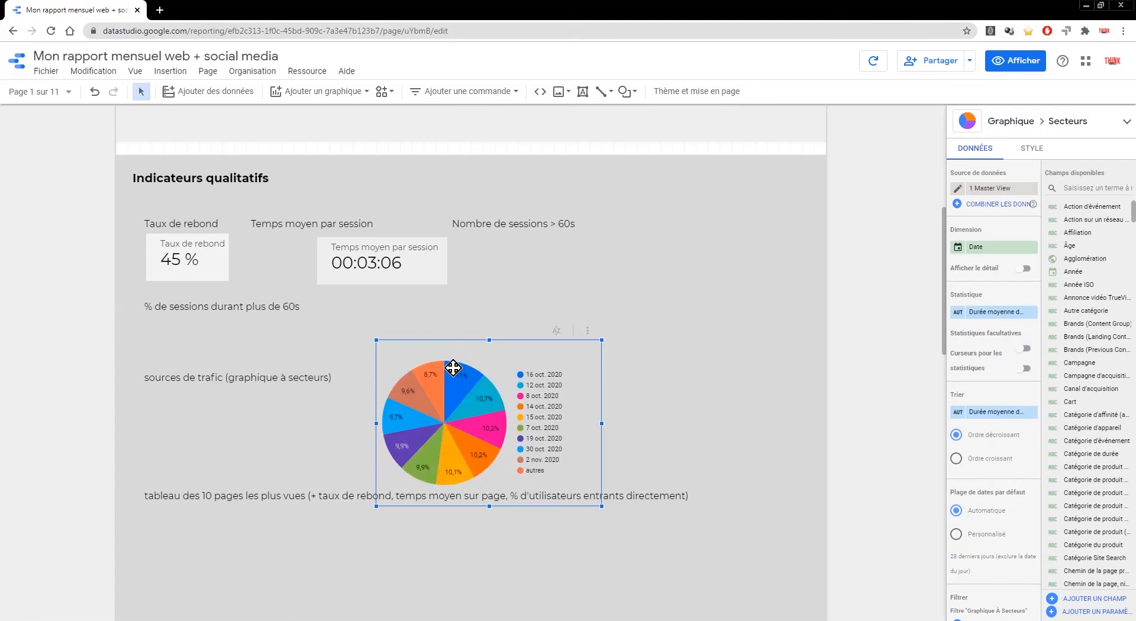
Step: Set the dimension of the sources de trafic pie chart to Source
left_click(1002, 249)
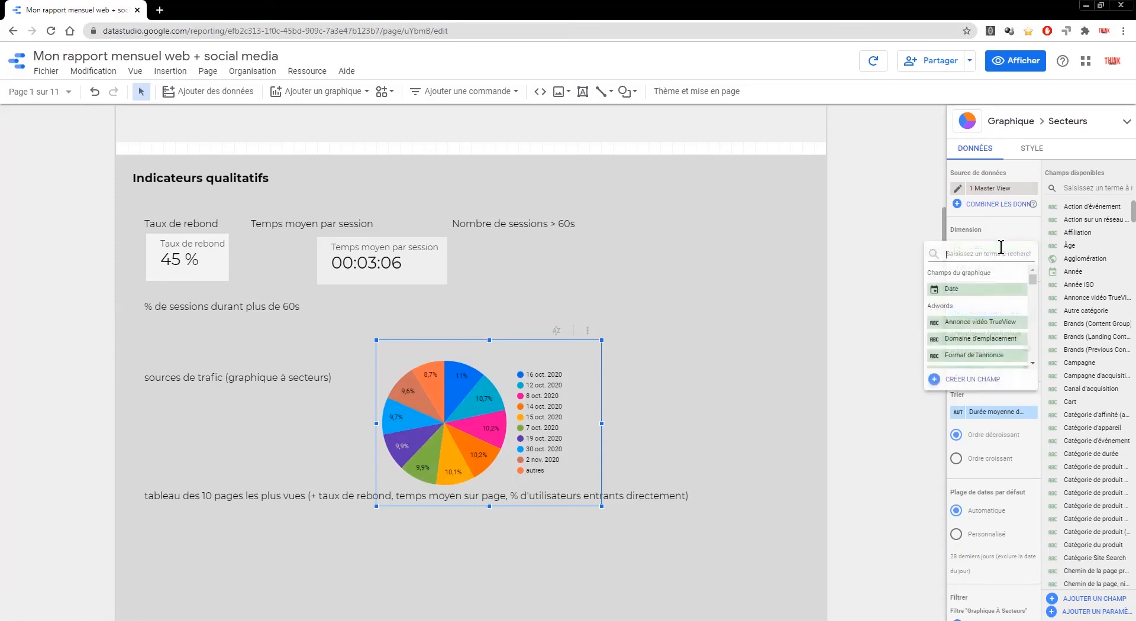
type("source")
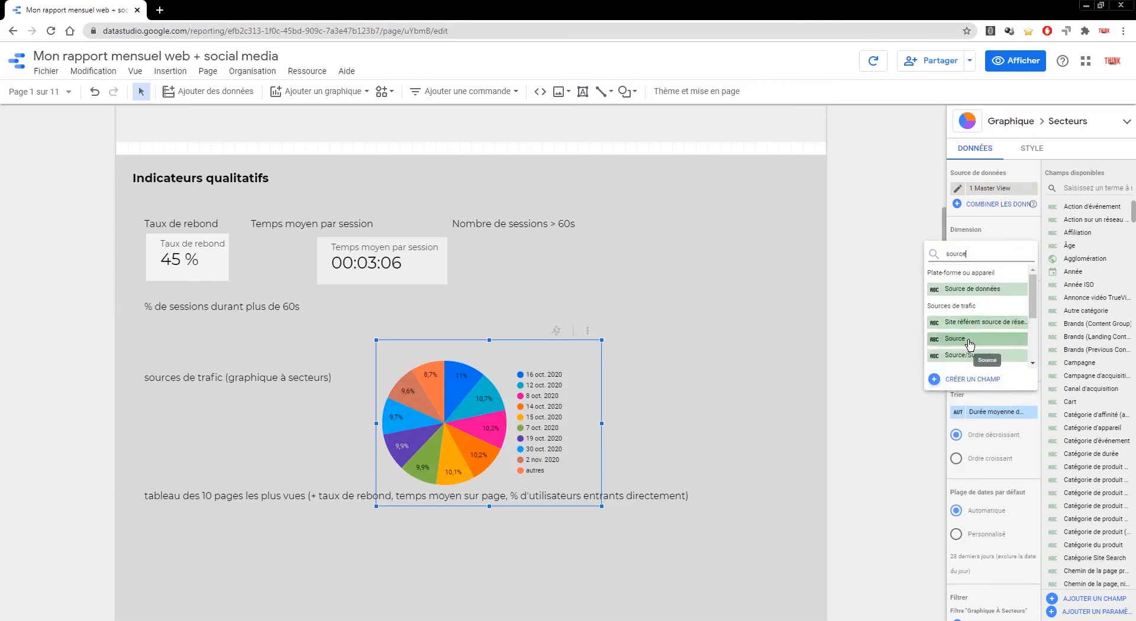
left_click(969, 339)
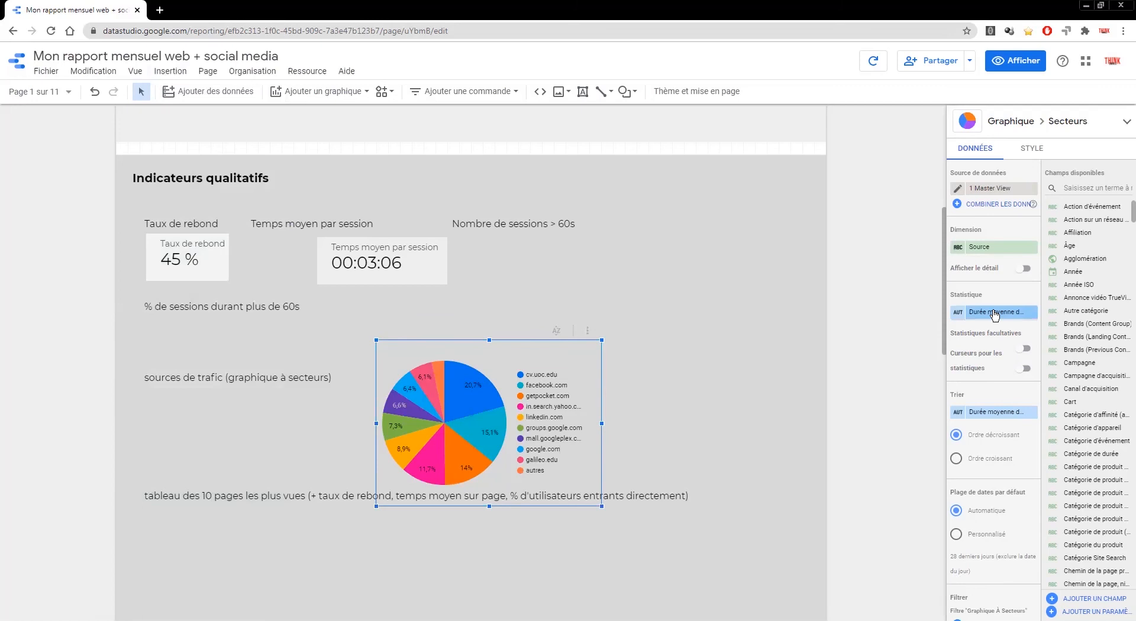
Step: Set the metric of the sources de trafic pie chart to Sessions
left_click(994, 314)
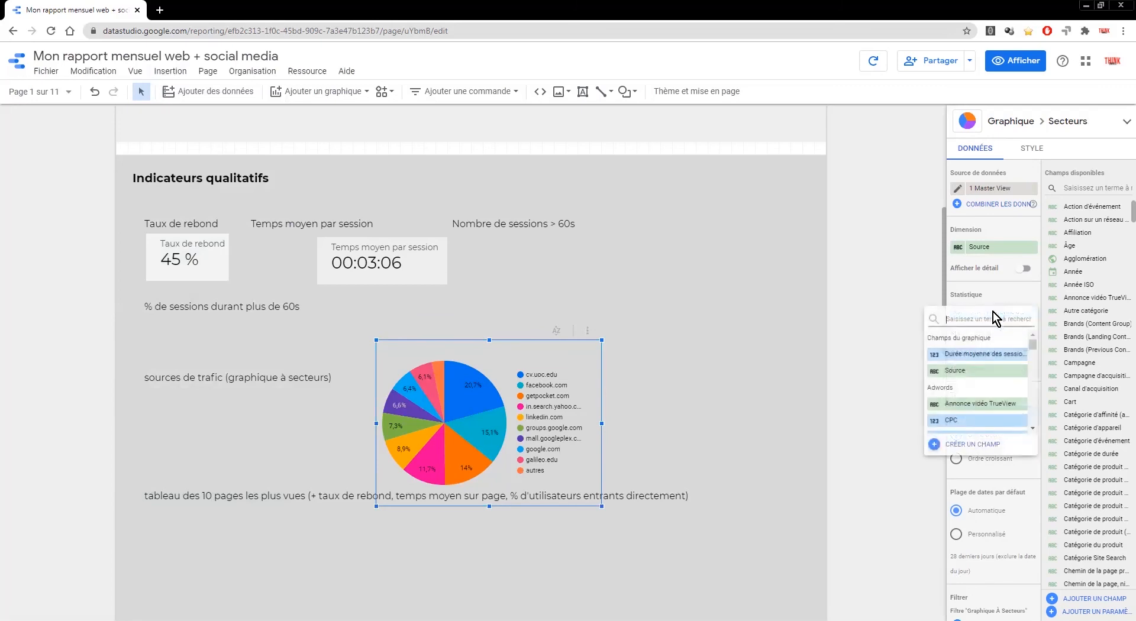
type("sess")
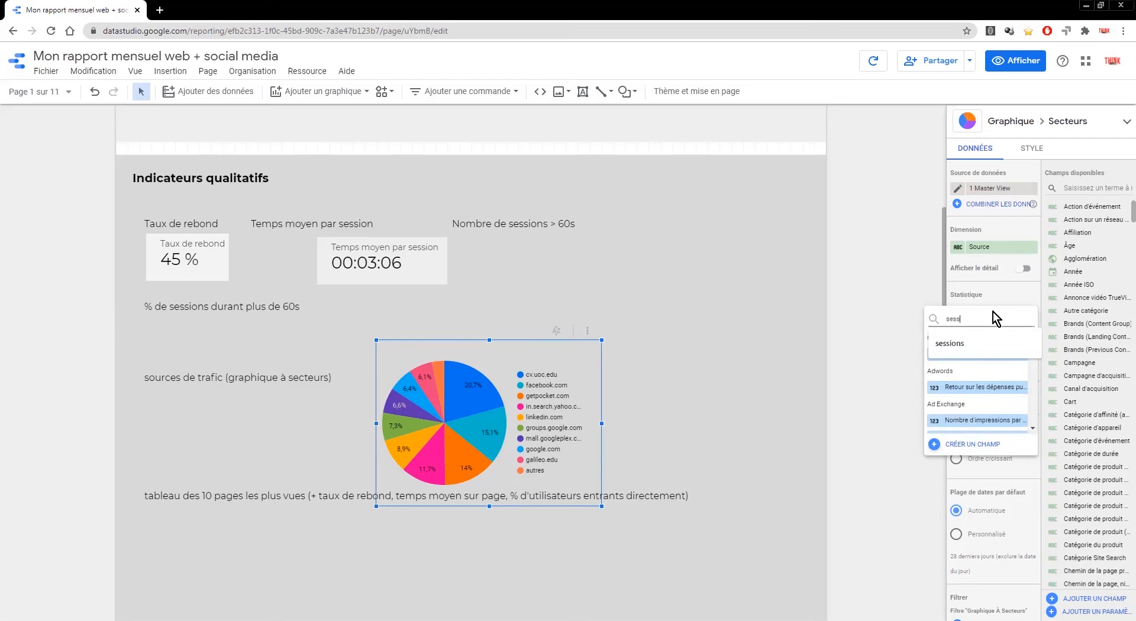
type("ions")
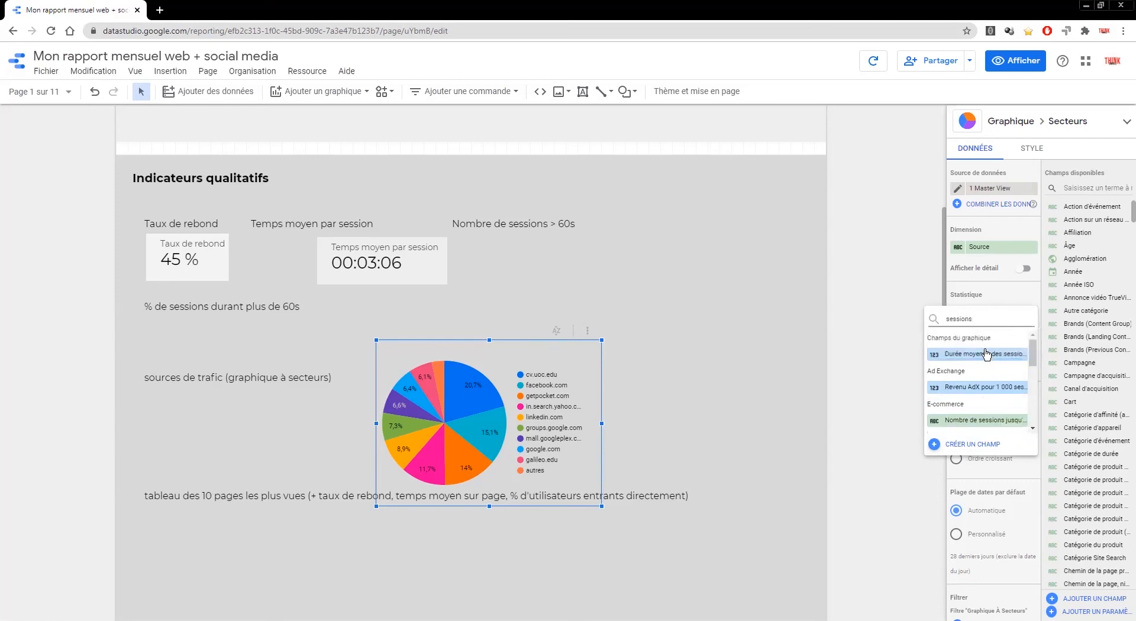
scroll(983, 382, "down", 3)
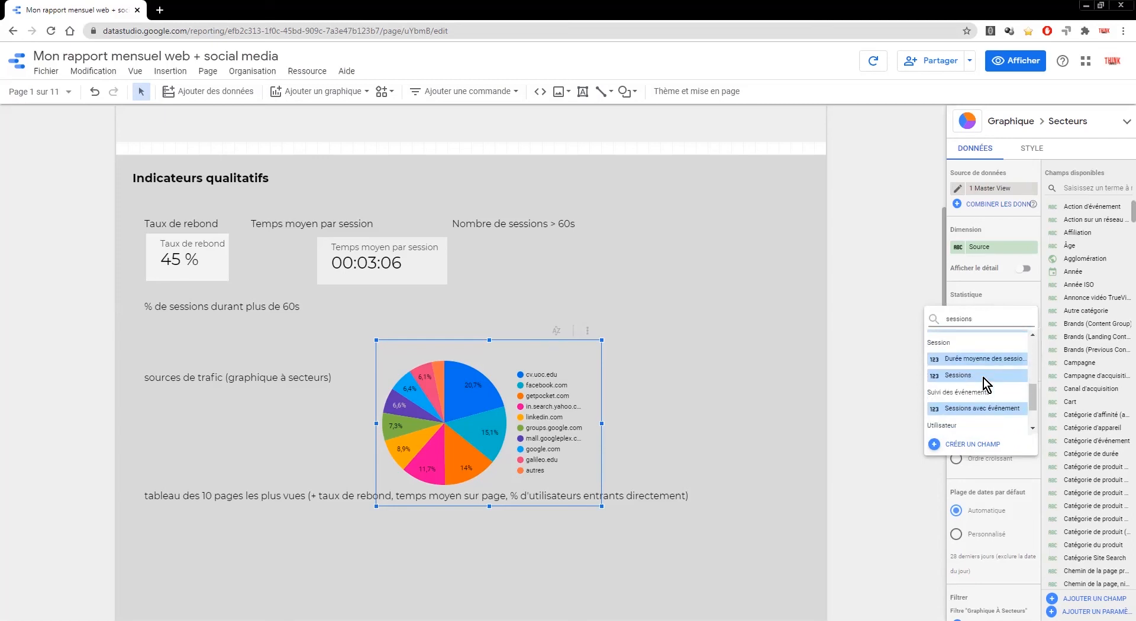
left_click(983, 377)
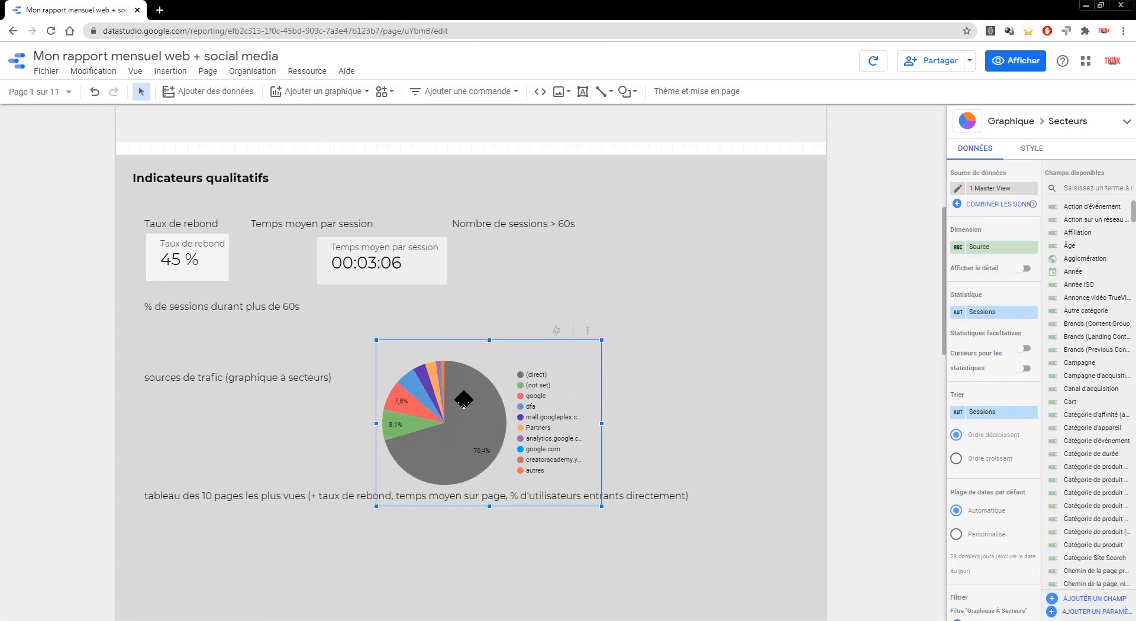
Step: Move the pie chart up beside the sources de trafic label and shrink it to fit above the tableau des 10 pages text
left_click_drag(464, 400, 445, 372)
left_click_drag(582, 313, 542, 328)
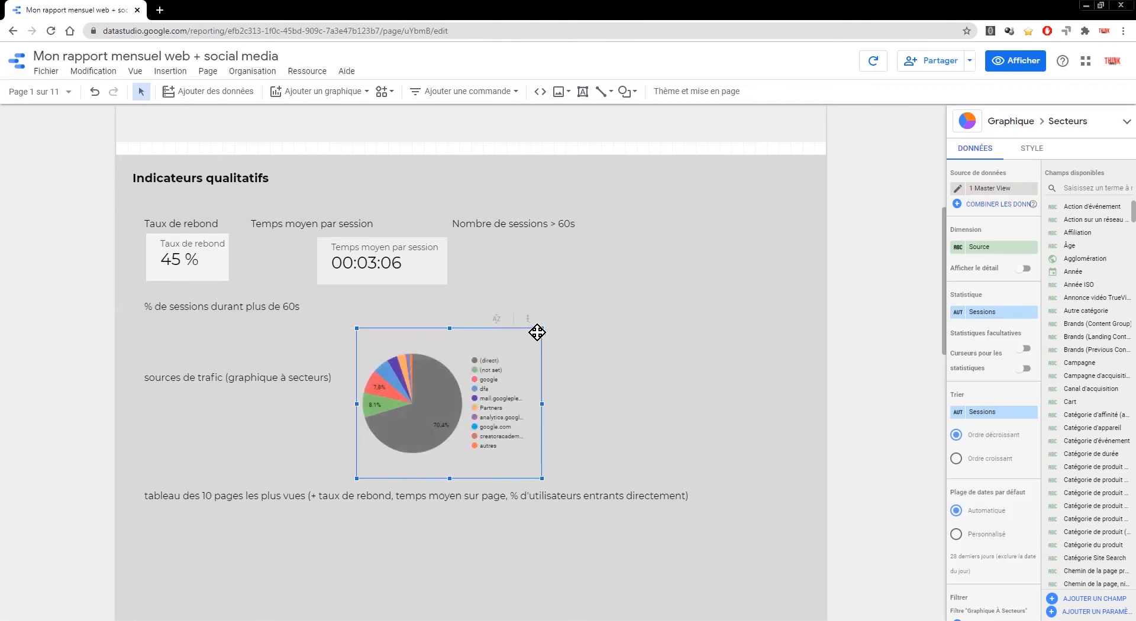
Step: Insert a pie chart below the Sexe label in the Indicateurs démographiques section and shrink it to fit inside the section
scroll(385, 364, "down", 4)
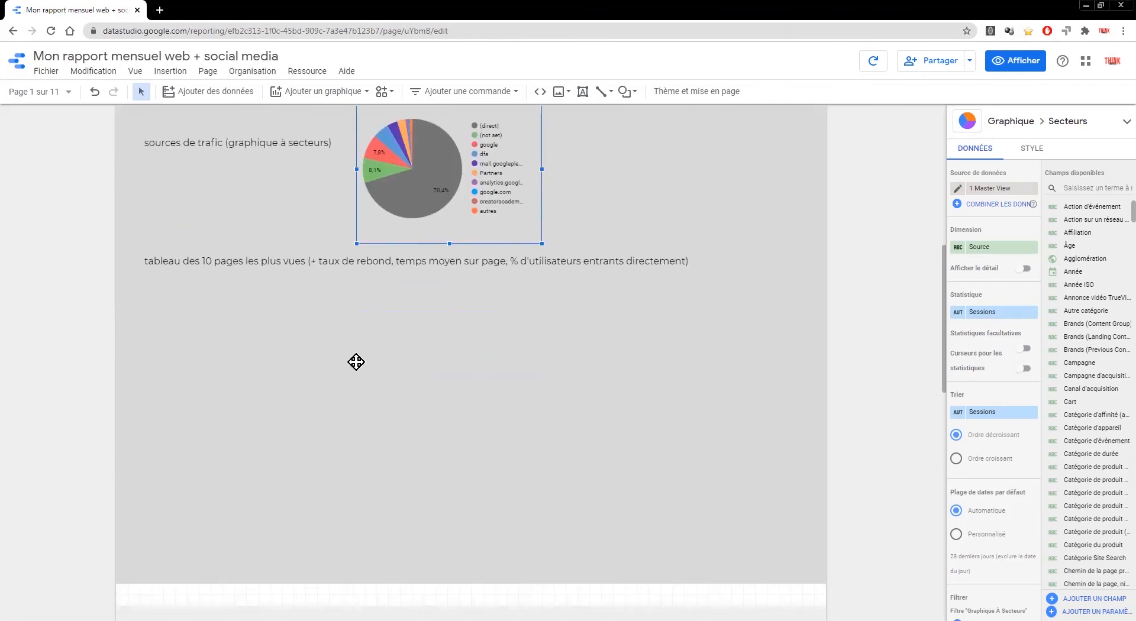
scroll(288, 362, "down", 5)
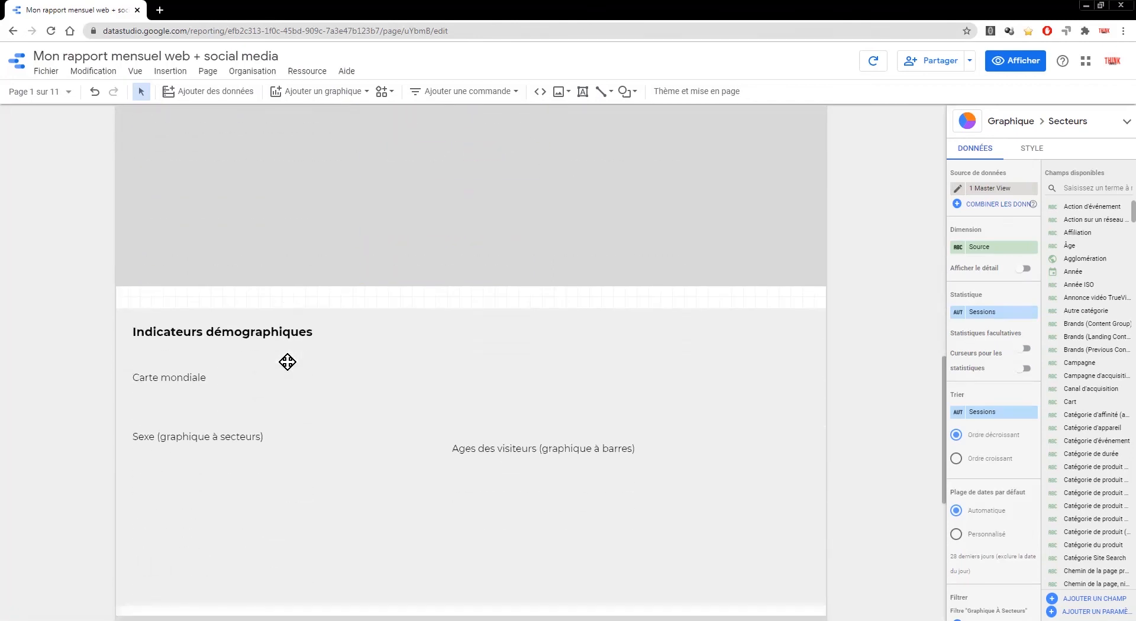
scroll(287, 362, "down", 1)
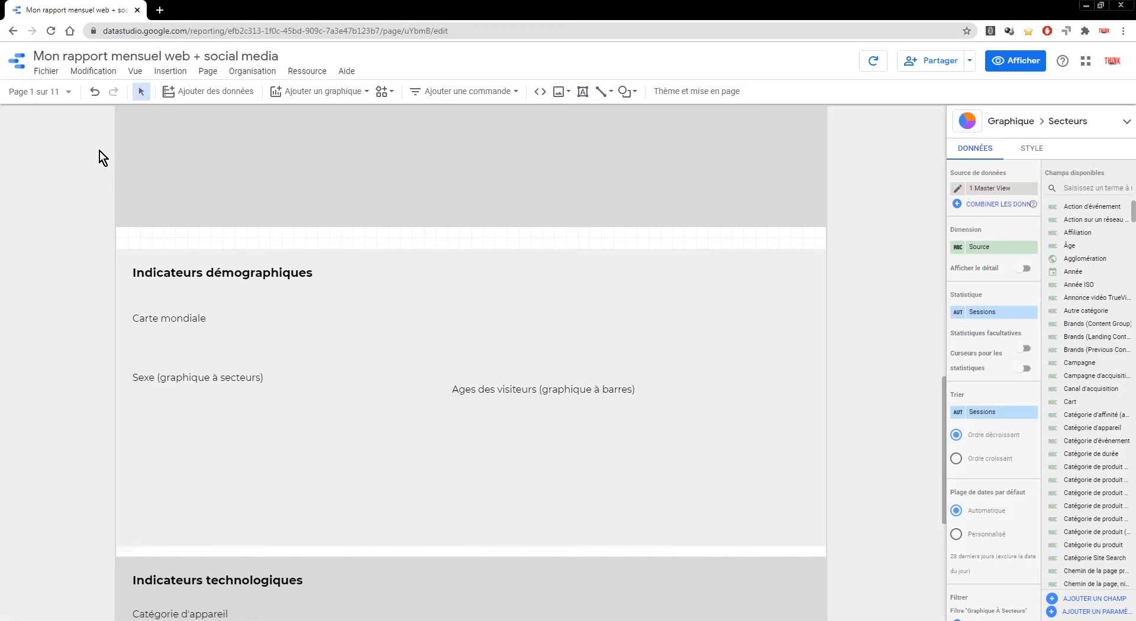
left_click(169, 72)
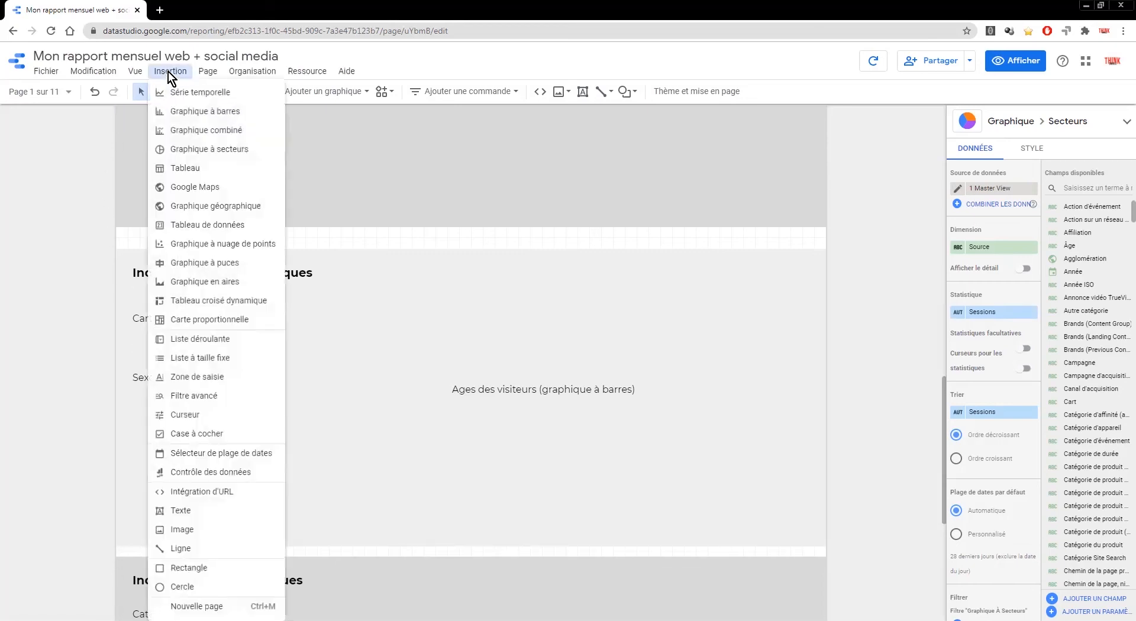
left_click(192, 156)
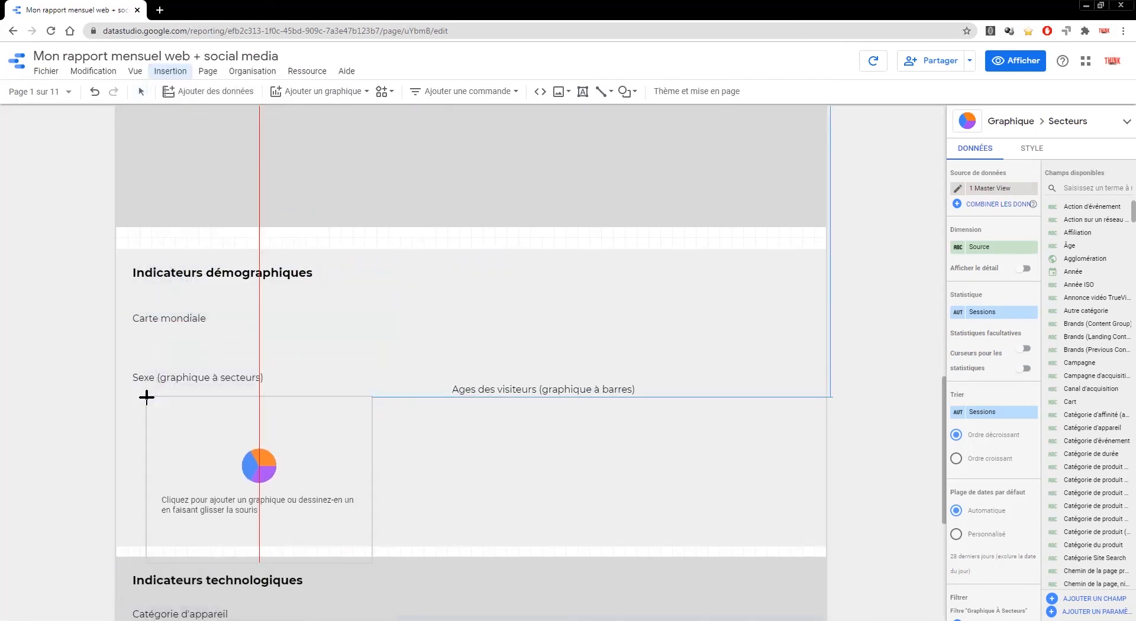
left_click(147, 400)
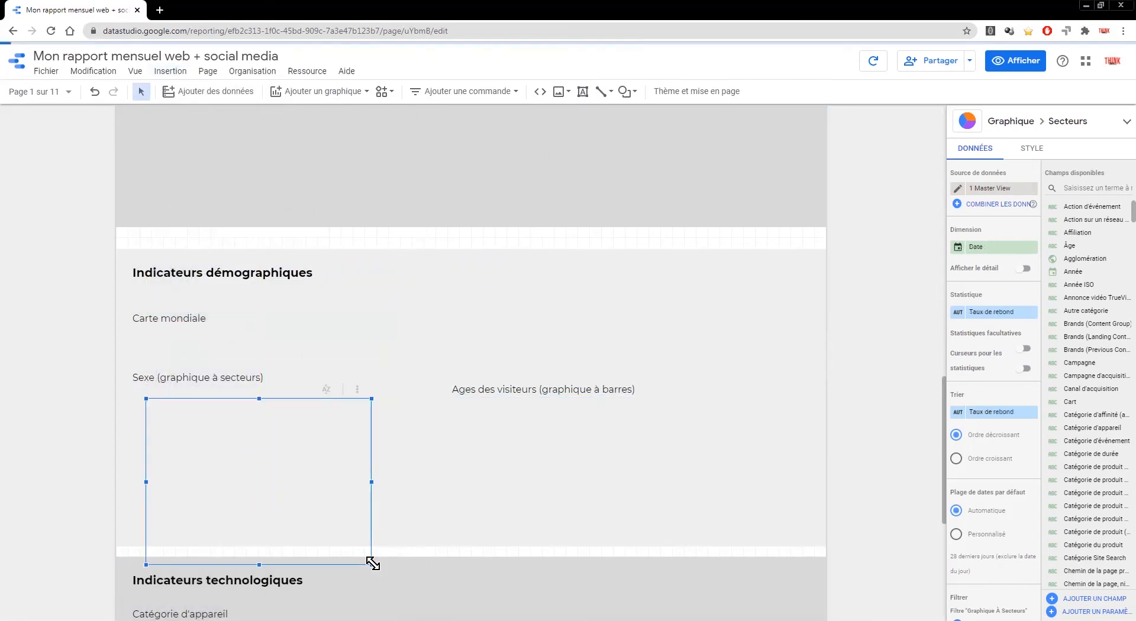
left_click_drag(372, 563, 303, 500)
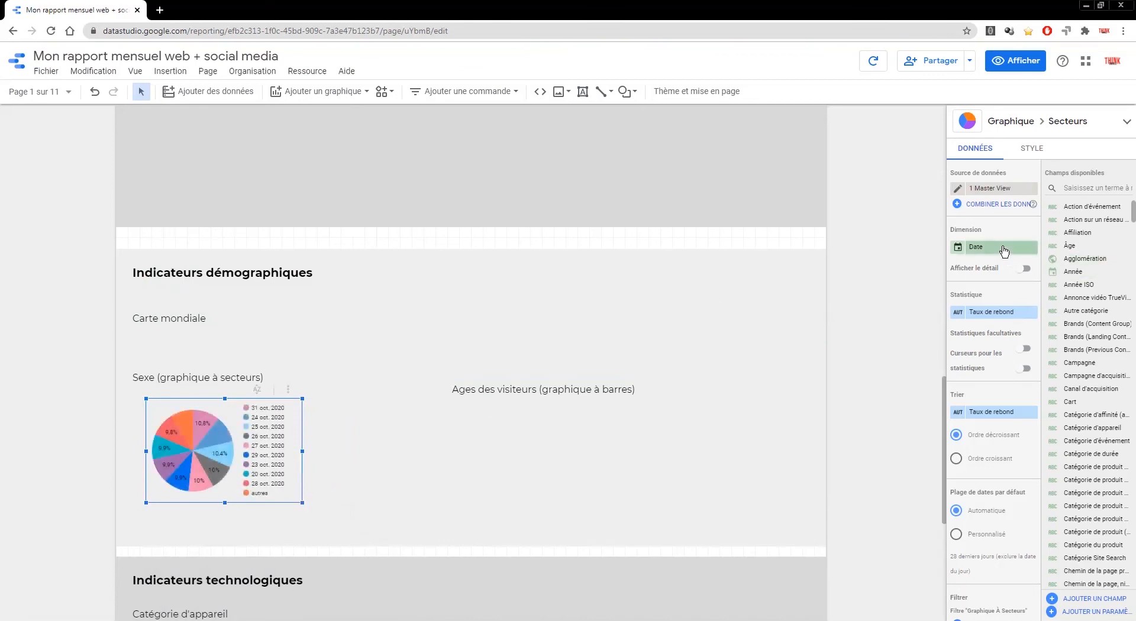
Step: Set the dimension of the pie chart below the Sexe label to Sexe and its metric to Sessions
left_click(983, 247)
type("sexe")
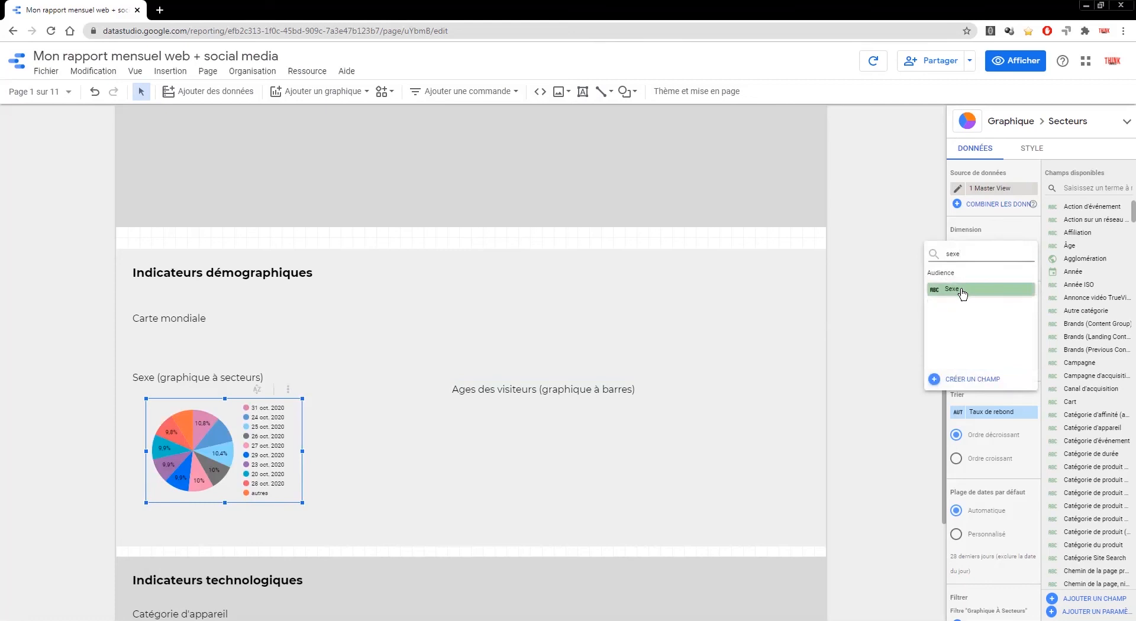
left_click(962, 291)
left_click(997, 313)
type("sessions")
scroll(999, 410, "down", 4)
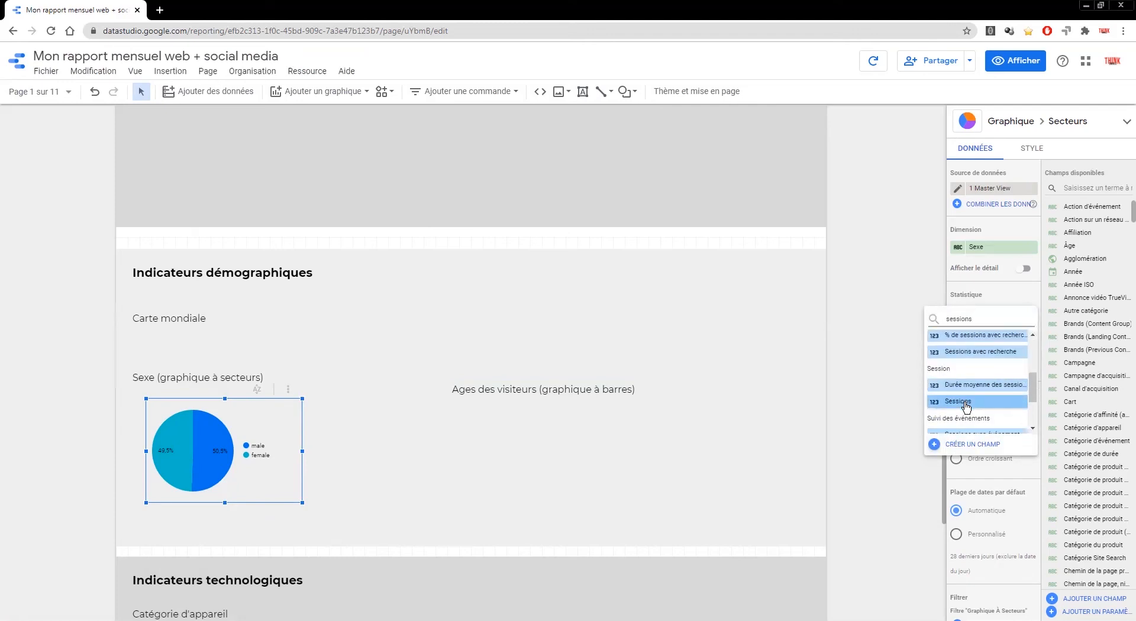
left_click(966, 405)
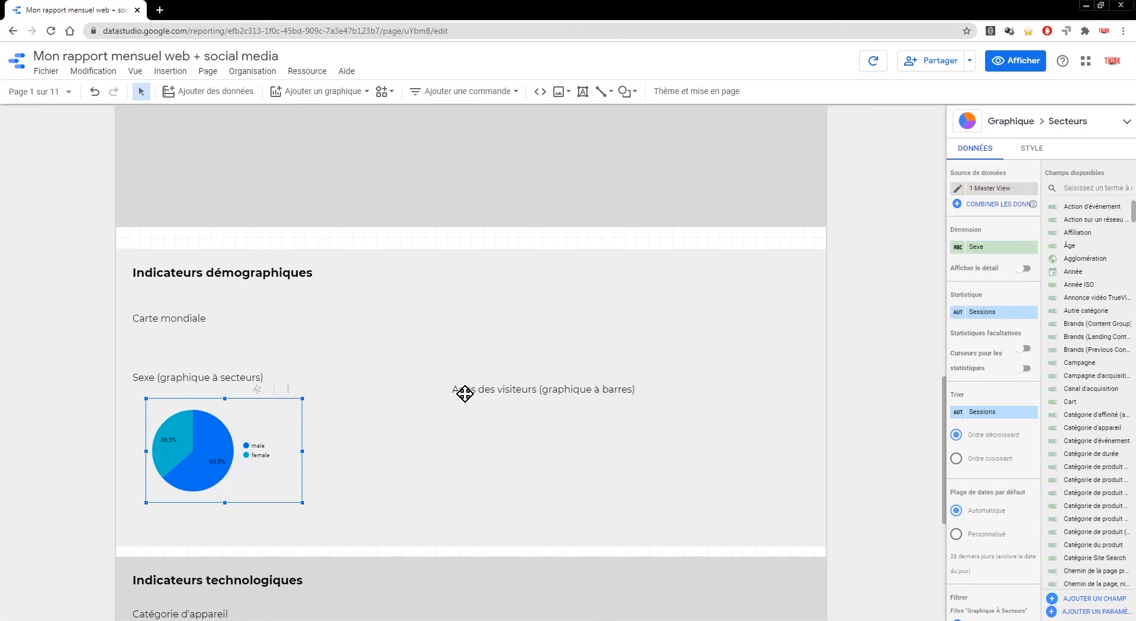
Step: Insert a bar chart below the Ages des visiteurs label, sized to fit inside the Indicateurs démographiques section
left_click(169, 71)
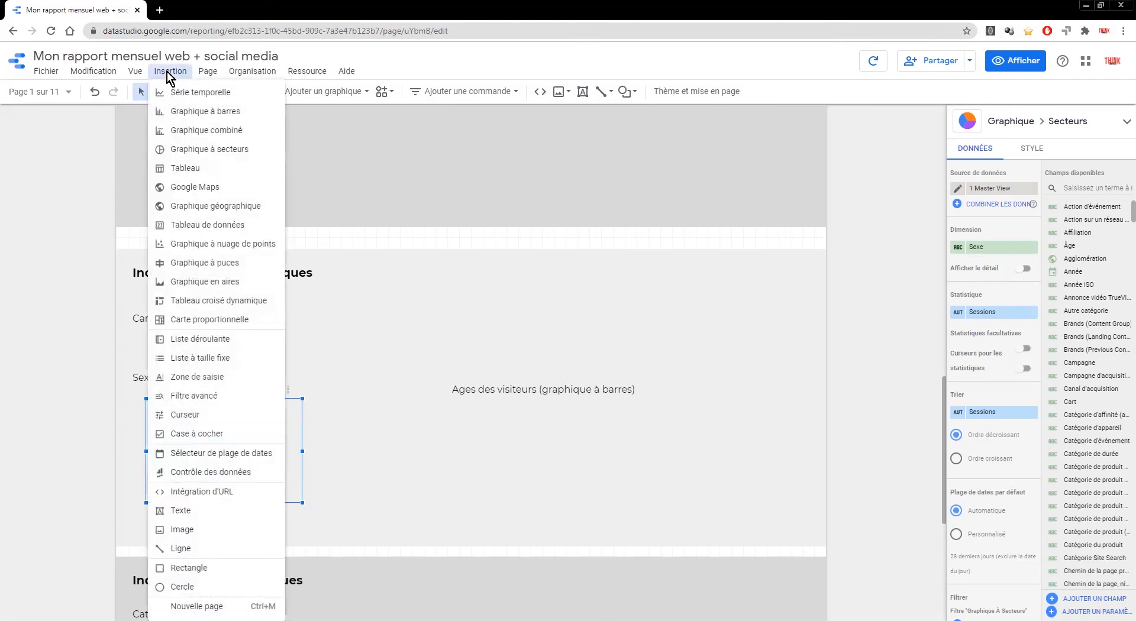
left_click(204, 111)
mouse_move(460, 405)
left_mouse_down()
mouse_move(685, 573)
mouse_move(743, 531)
mouse_move(763, 531)
left_mouse_up()
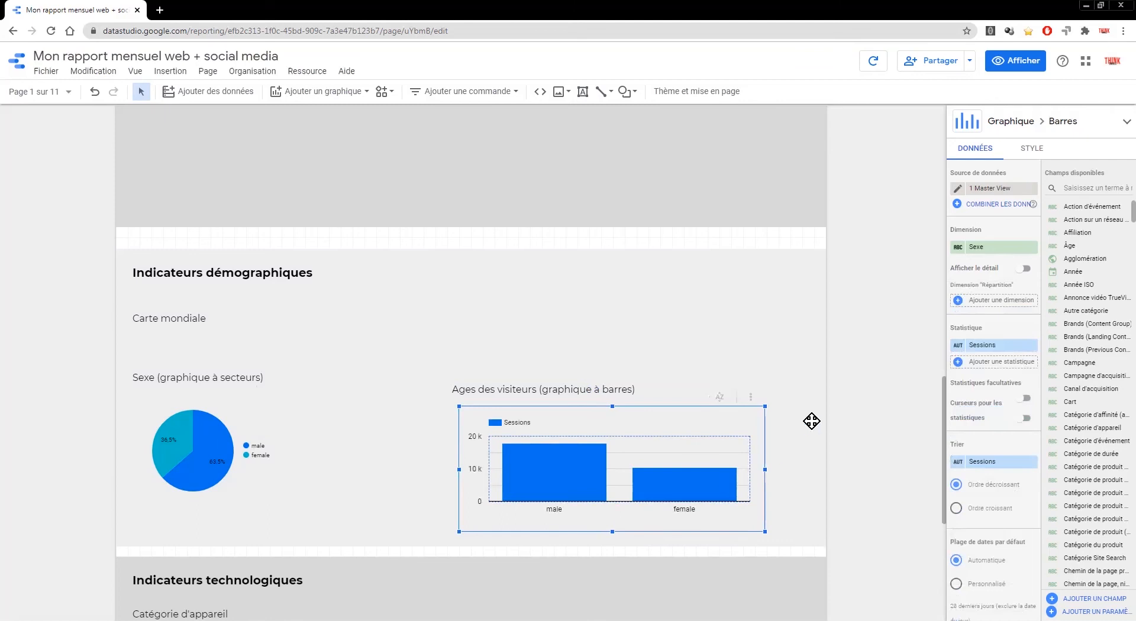
Step: Set the dimension of the Ages des visiteurs bar chart to Âge
left_click(985, 249)
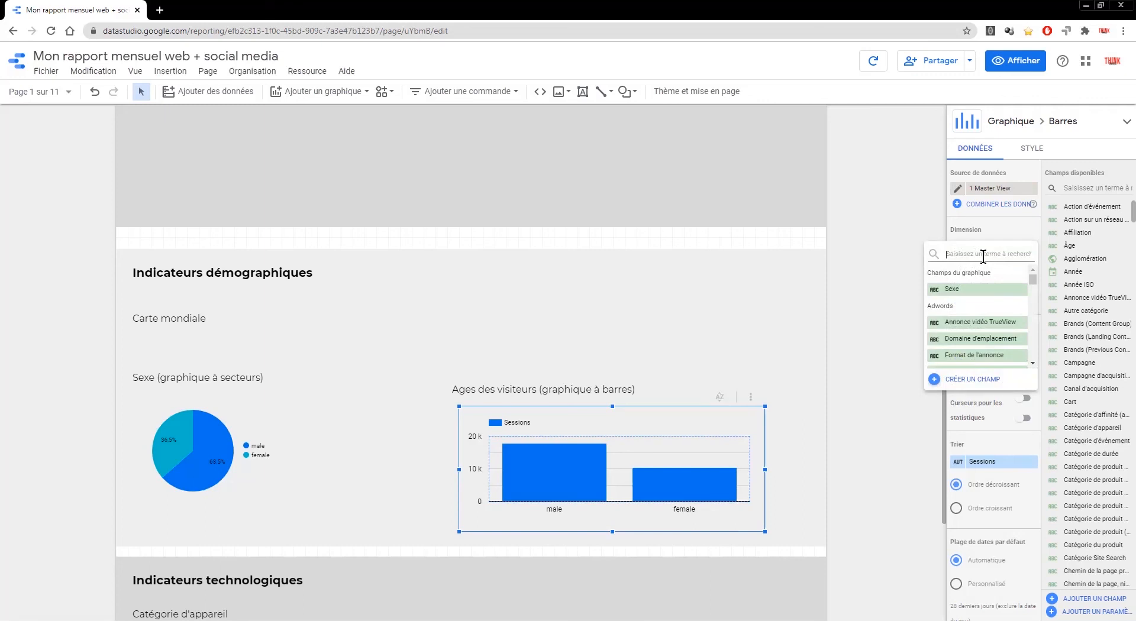
type("age")
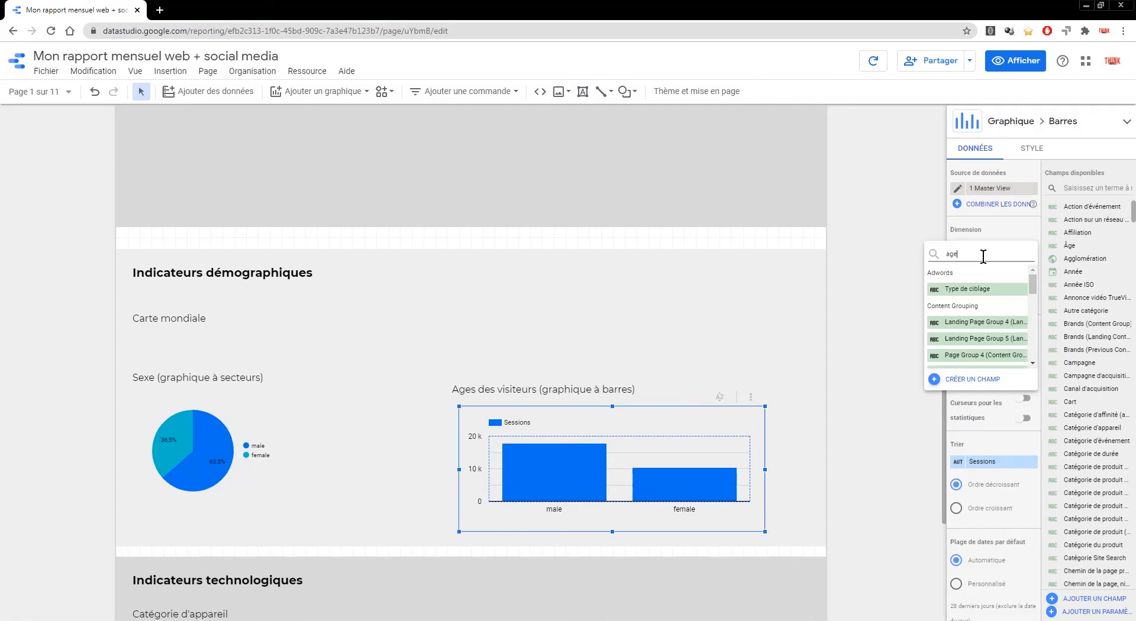
key("BackSpace")
key("BackSpace")
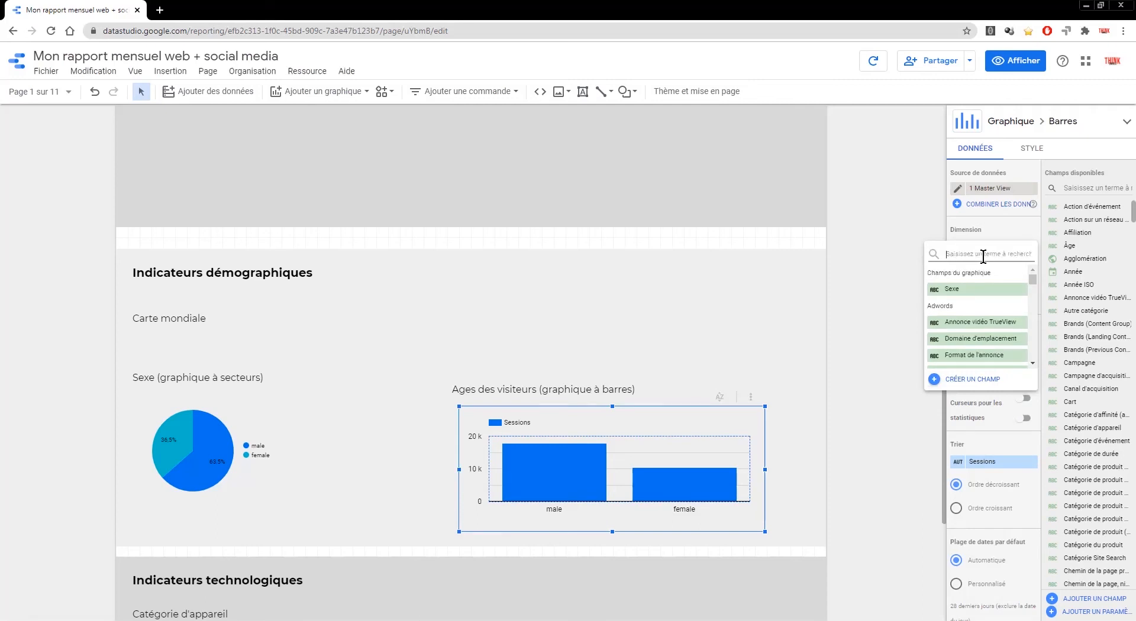
type("âge")
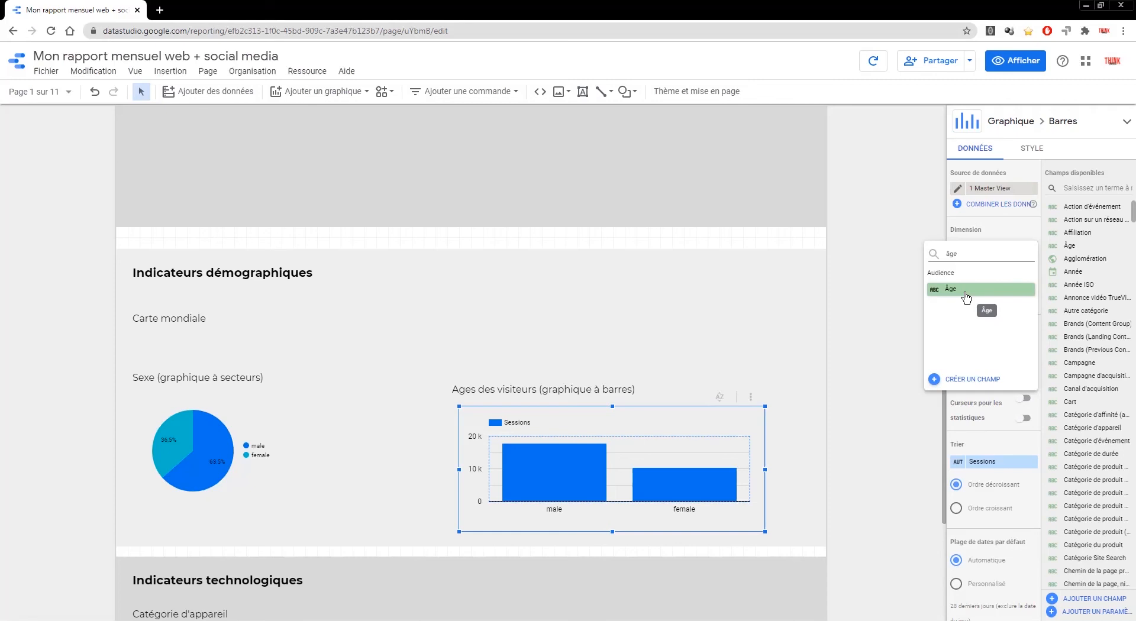
left_click(966, 296)
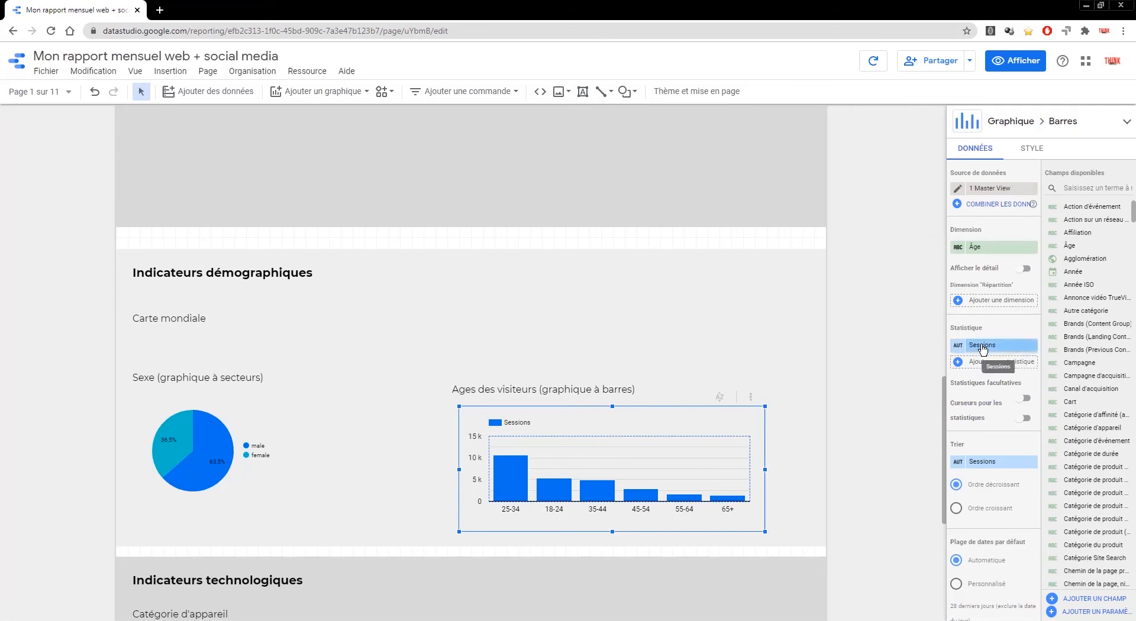
Step: Change the Ages des visiteurs chart to horizontal bars and sort it by Âge
left_click(1033, 151)
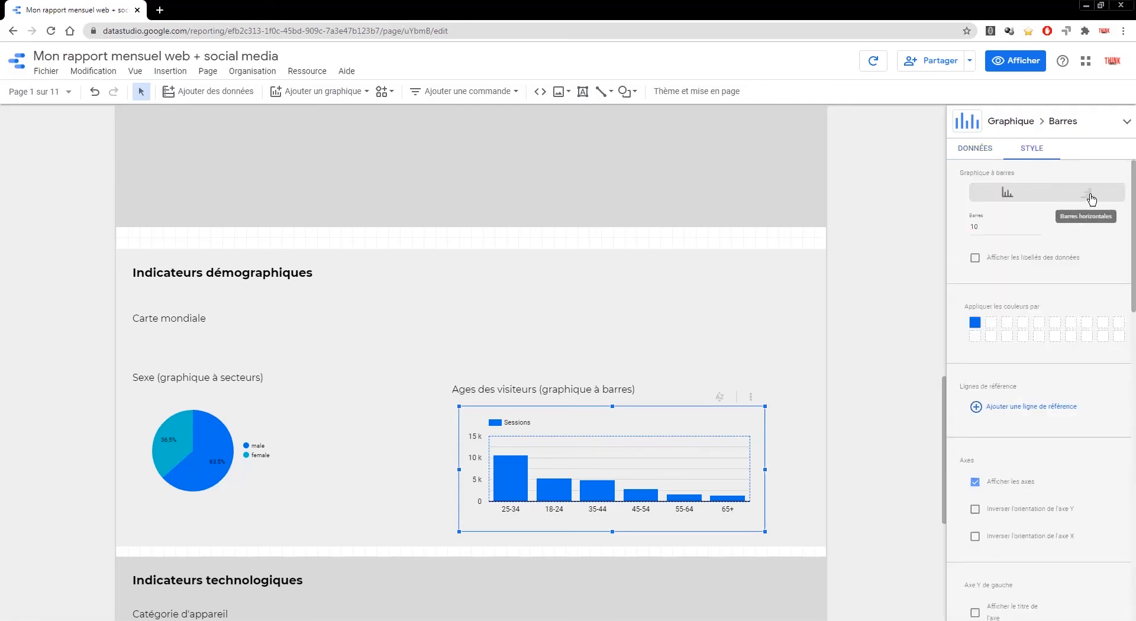
left_click(1091, 195)
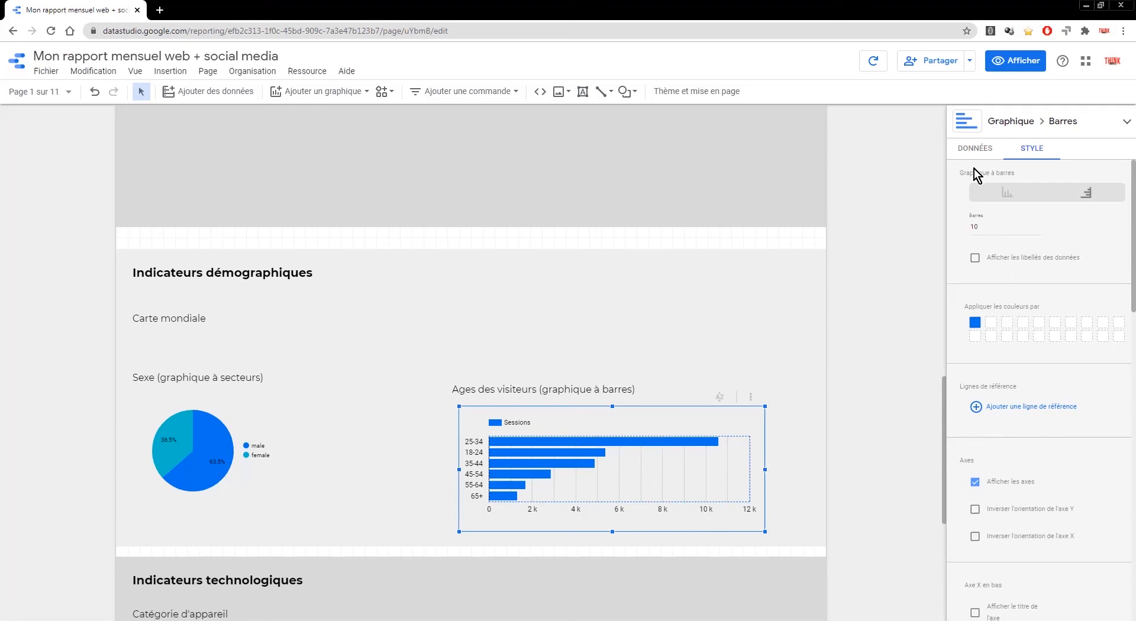
left_click(971, 150)
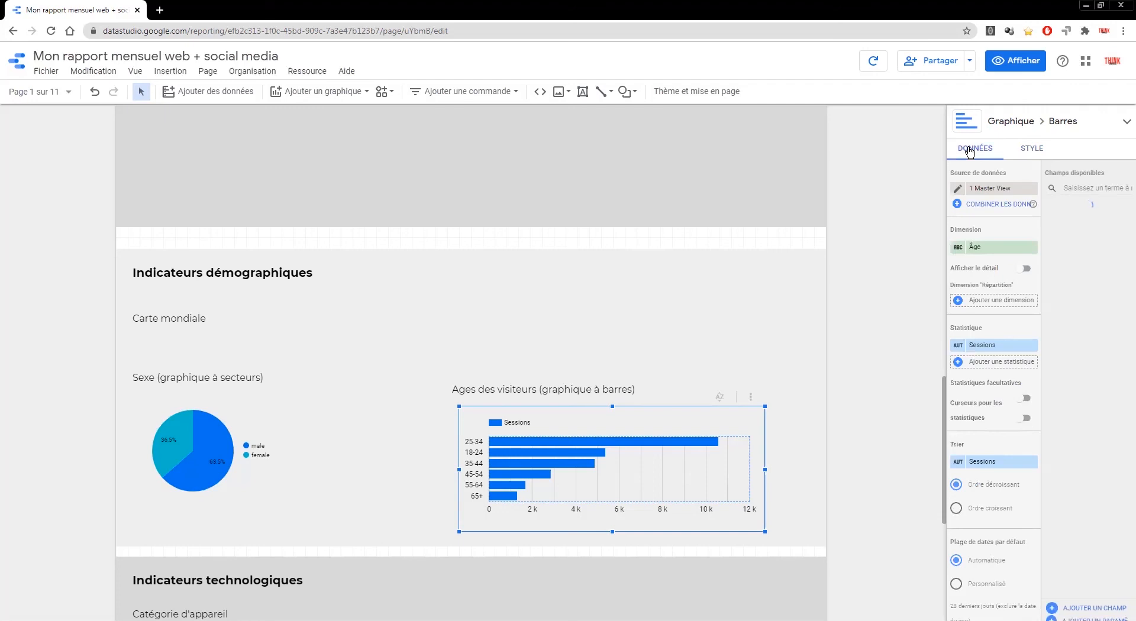
left_click(992, 463)
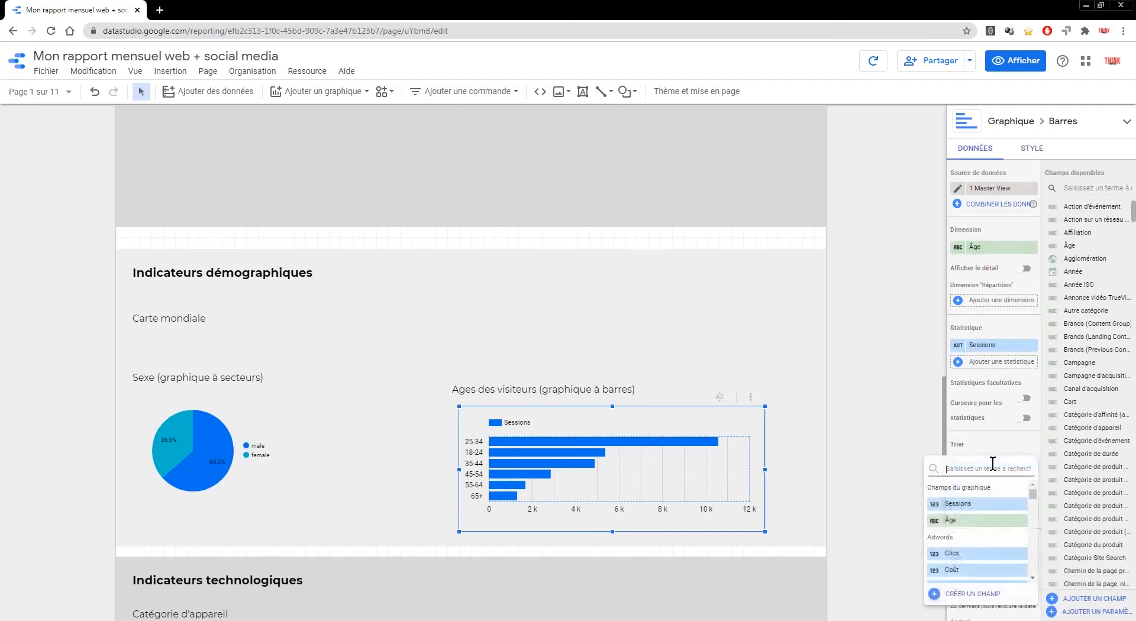
left_click(971, 521)
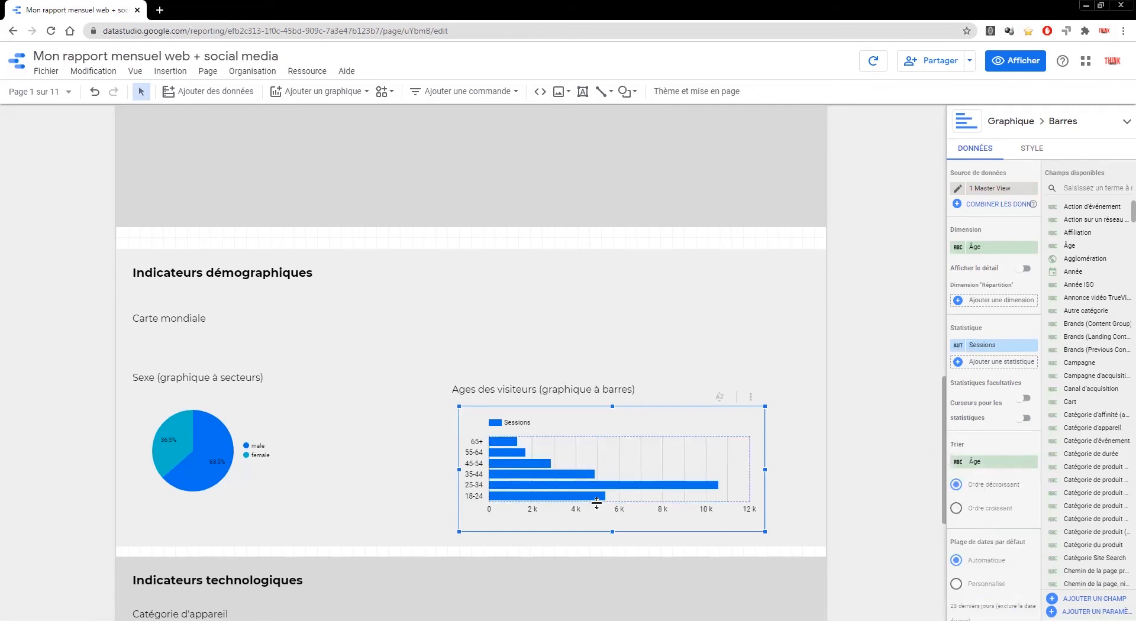
left_click(589, 481)
Step: Insert a pie chart below the Catégorie d'appareil label in the Indicateurs technologiques section
scroll(558, 459, "down", 4)
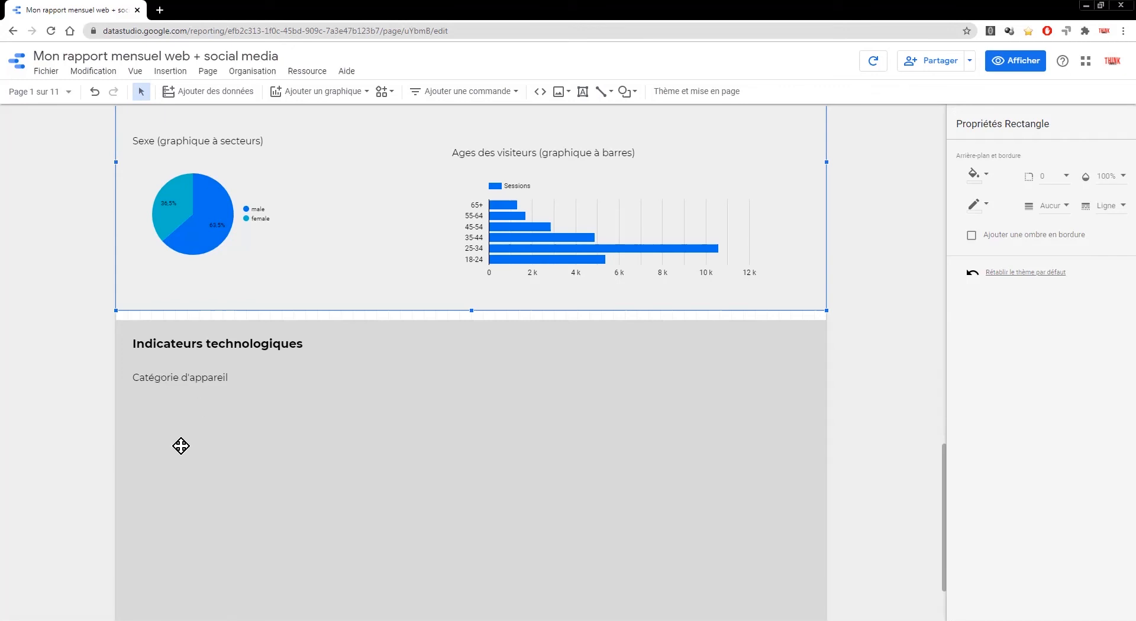
left_click(175, 76)
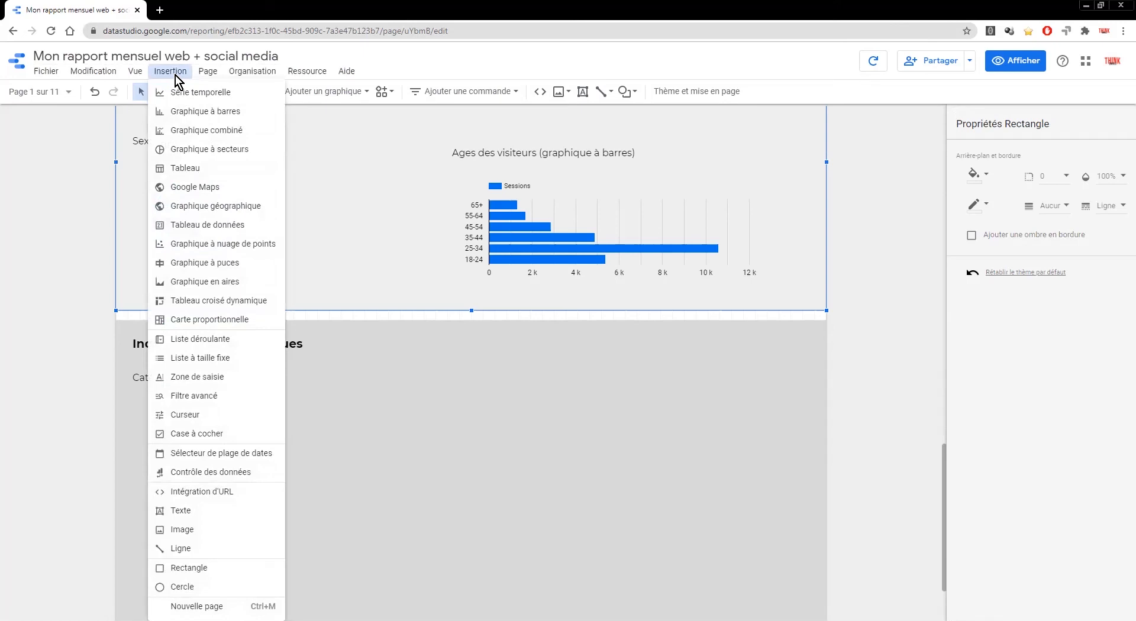
left_click(194, 149)
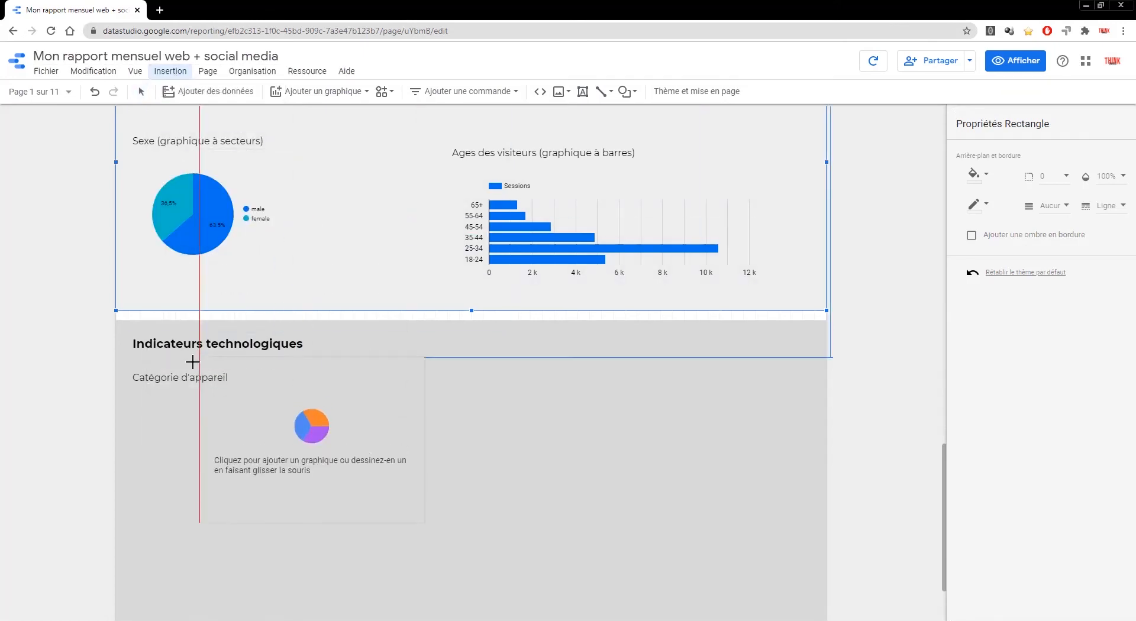
scroll(142, 299, "down", 2)
left_click(151, 307)
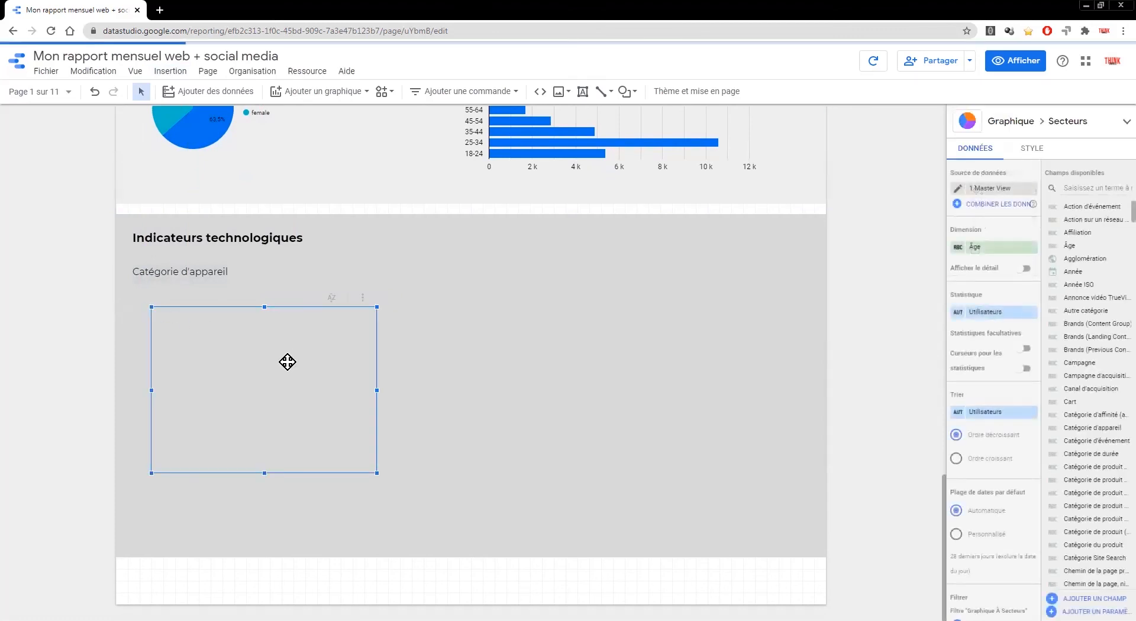
Step: Set the dimension of the Indicateurs technologiques pie chart to Catégorie d'appareil and its metric to Sessions
left_click(997, 251)
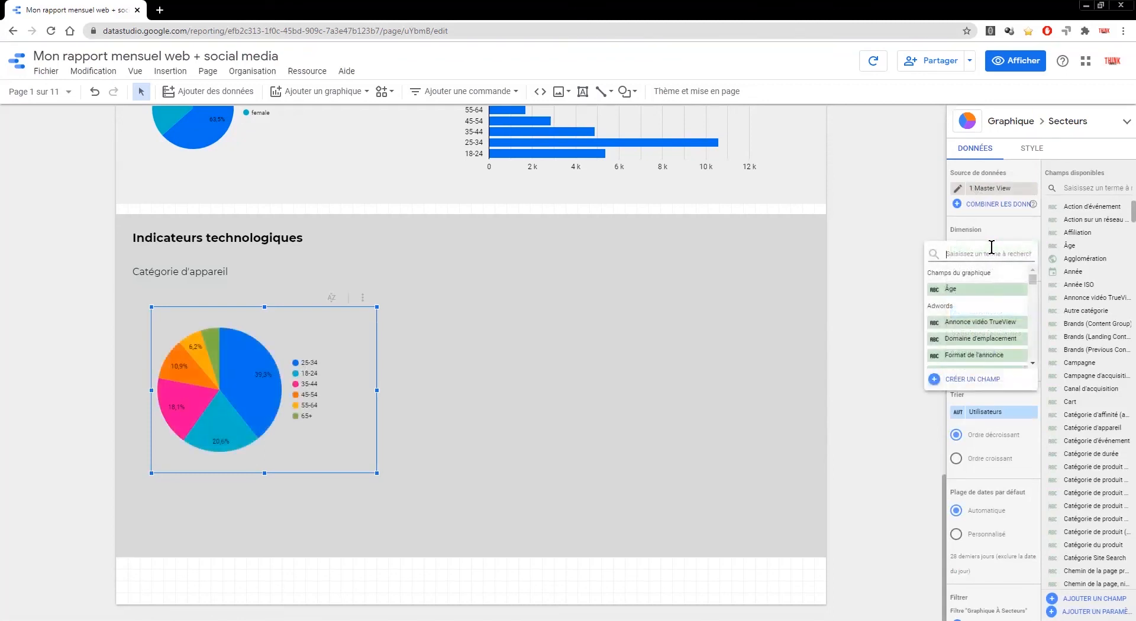
type("appareil")
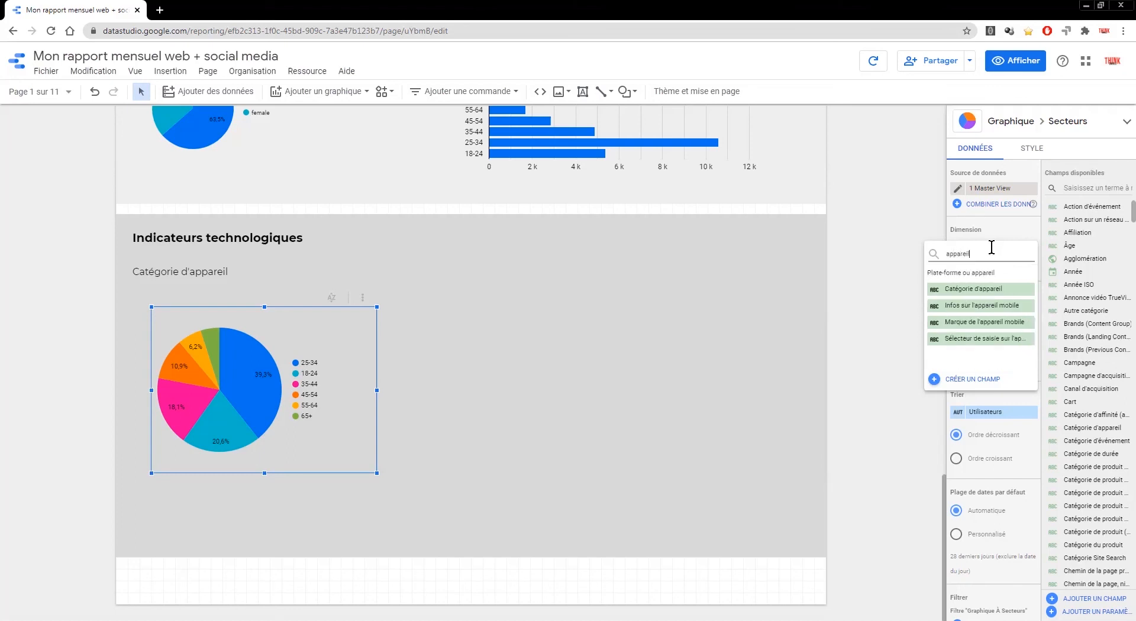
left_click(980, 290)
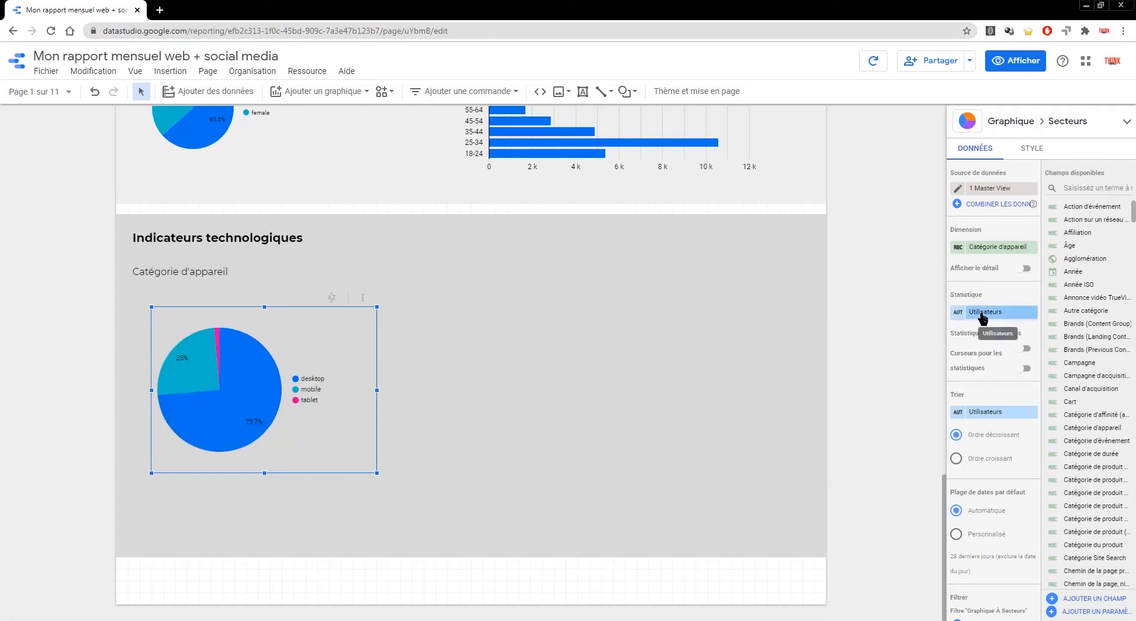
left_click(983, 313)
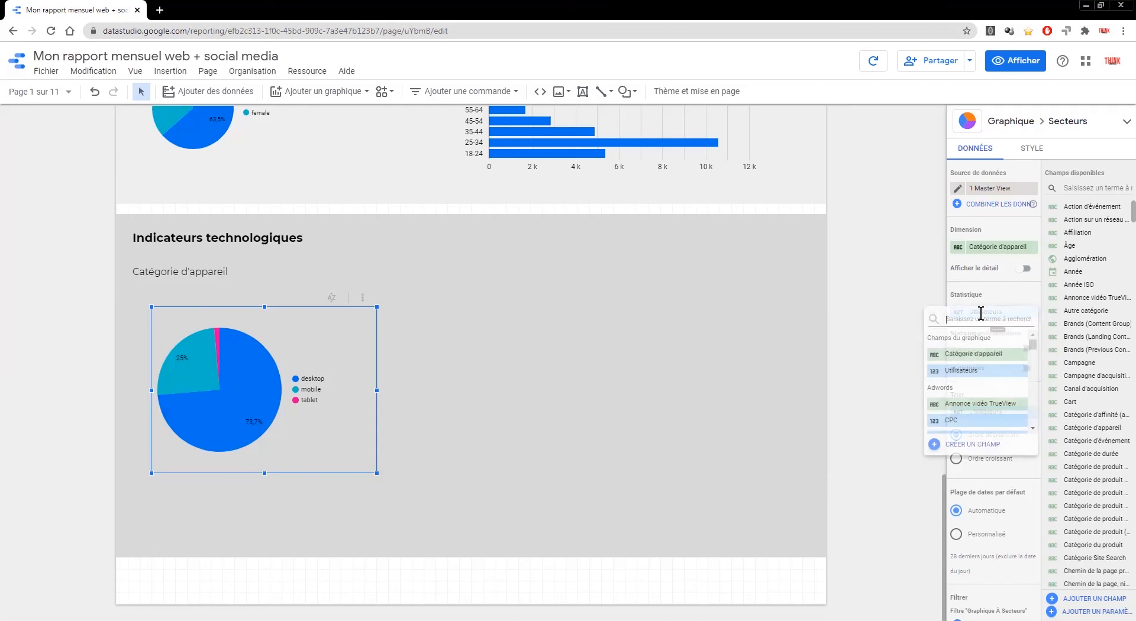
type("sessions")
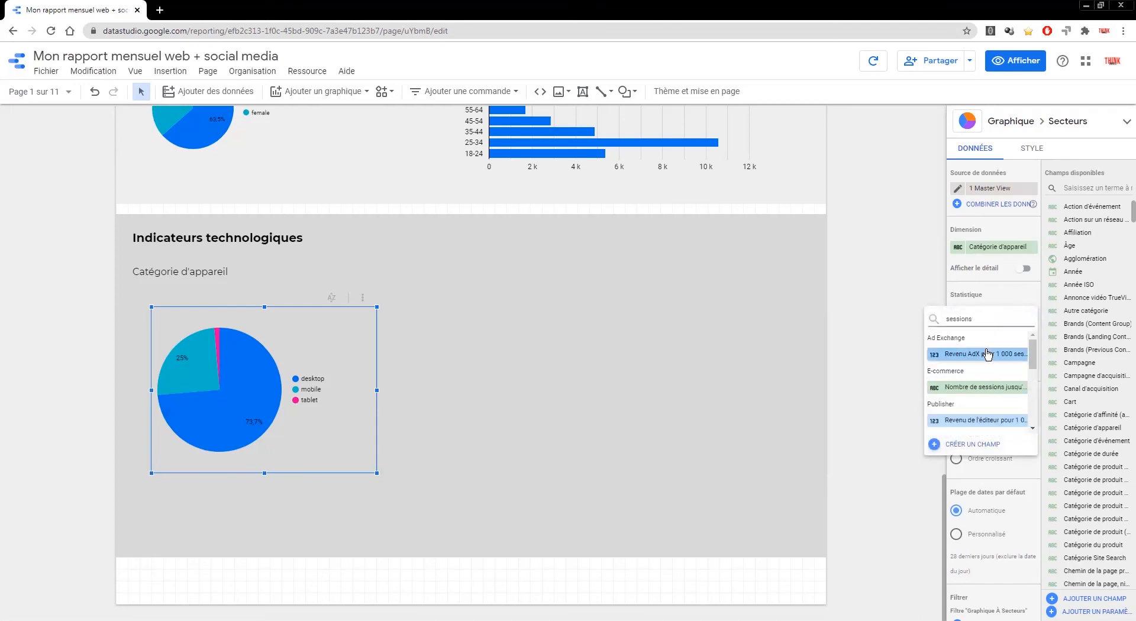
scroll(986, 354, "down", 4)
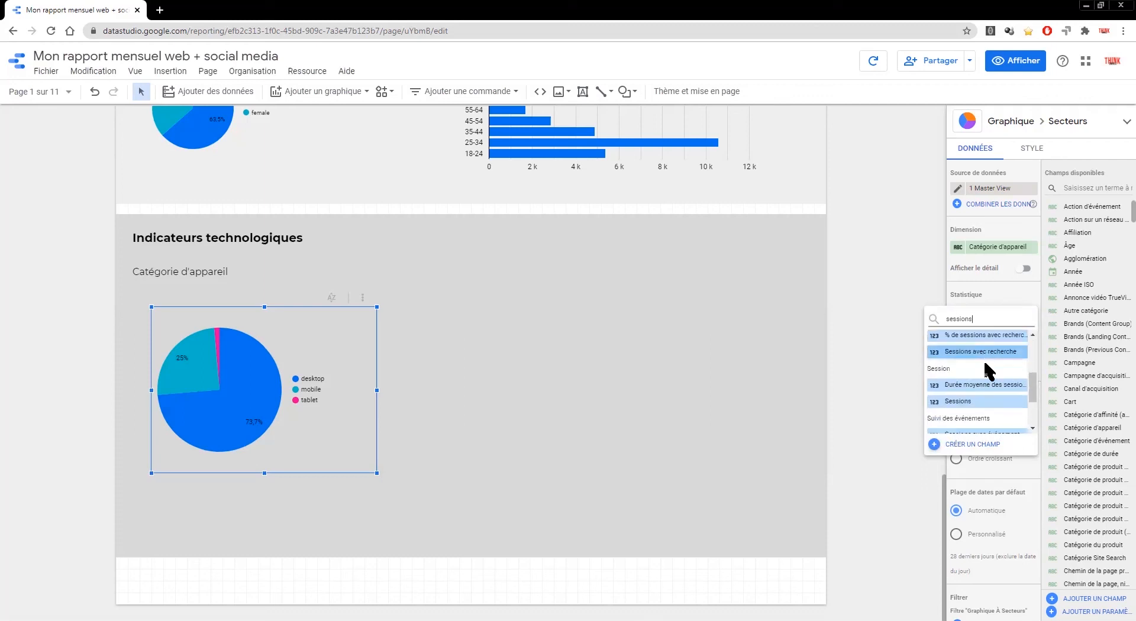
left_click(974, 402)
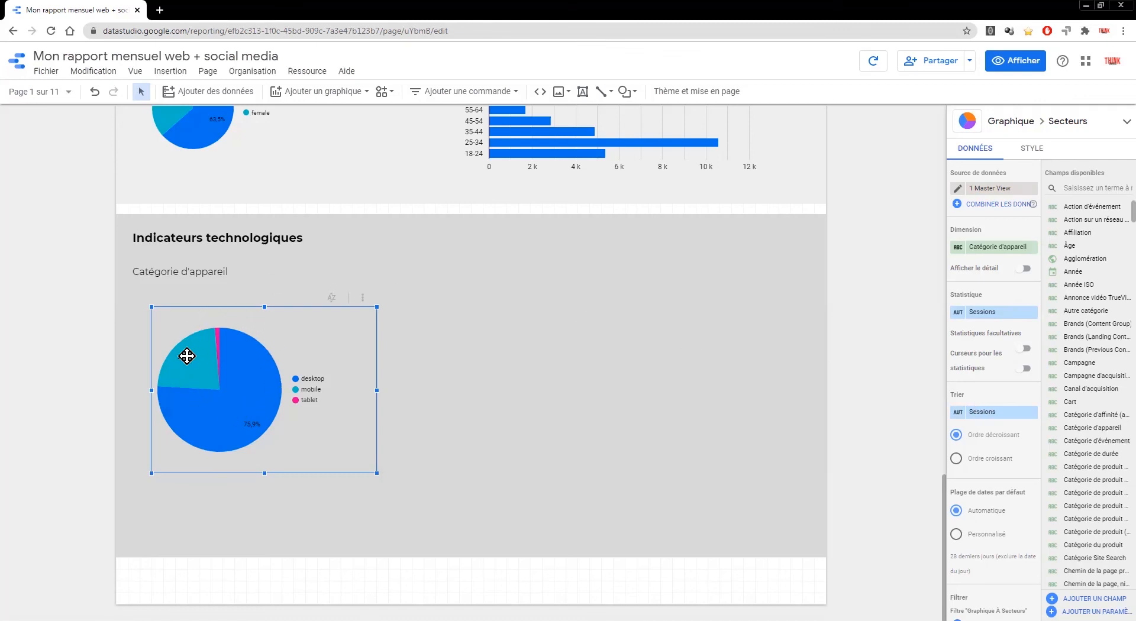
Step: Change the Catégorie d'appareil pie chart in the Indicateurs technologiques section to a donut chart
left_click(1033, 149)
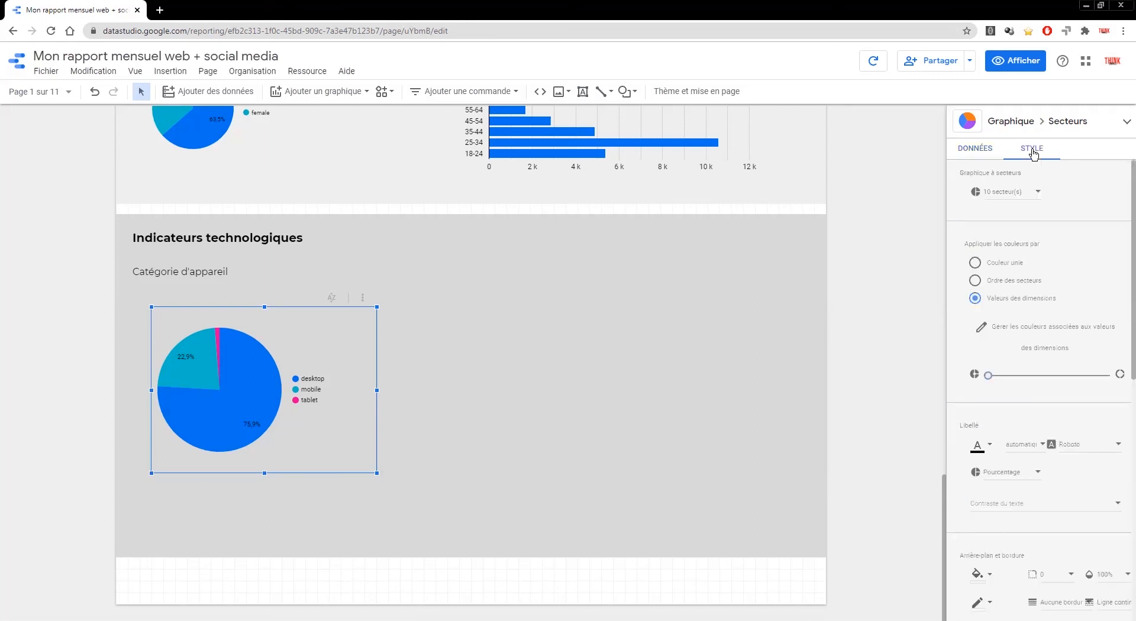
scroll(997, 413, "down", 3)
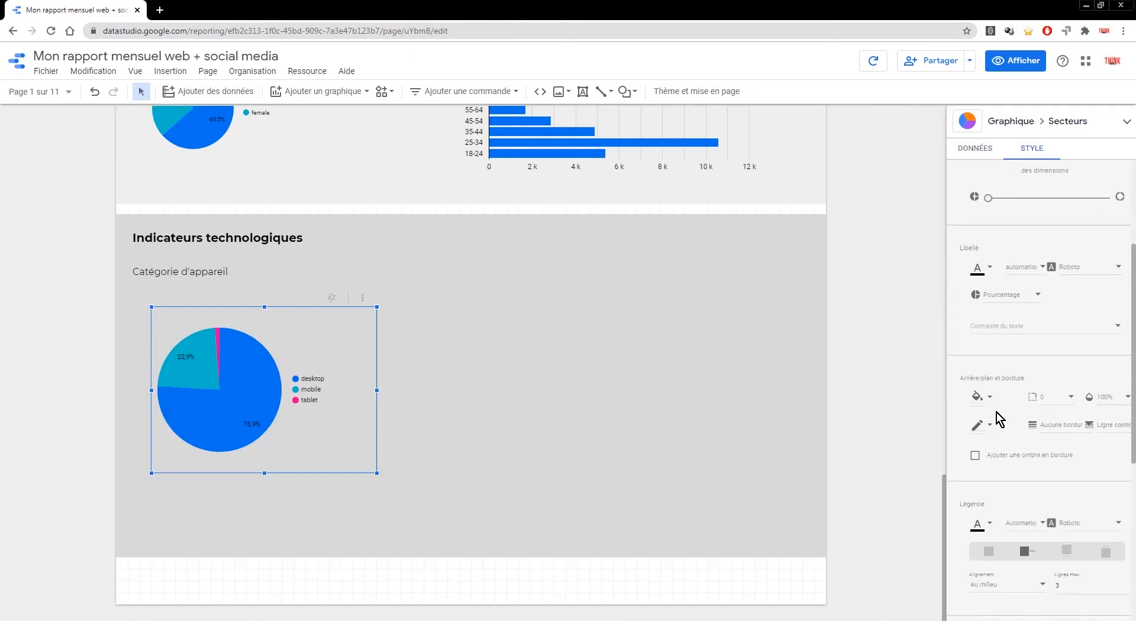
scroll(996, 413, "down", 3)
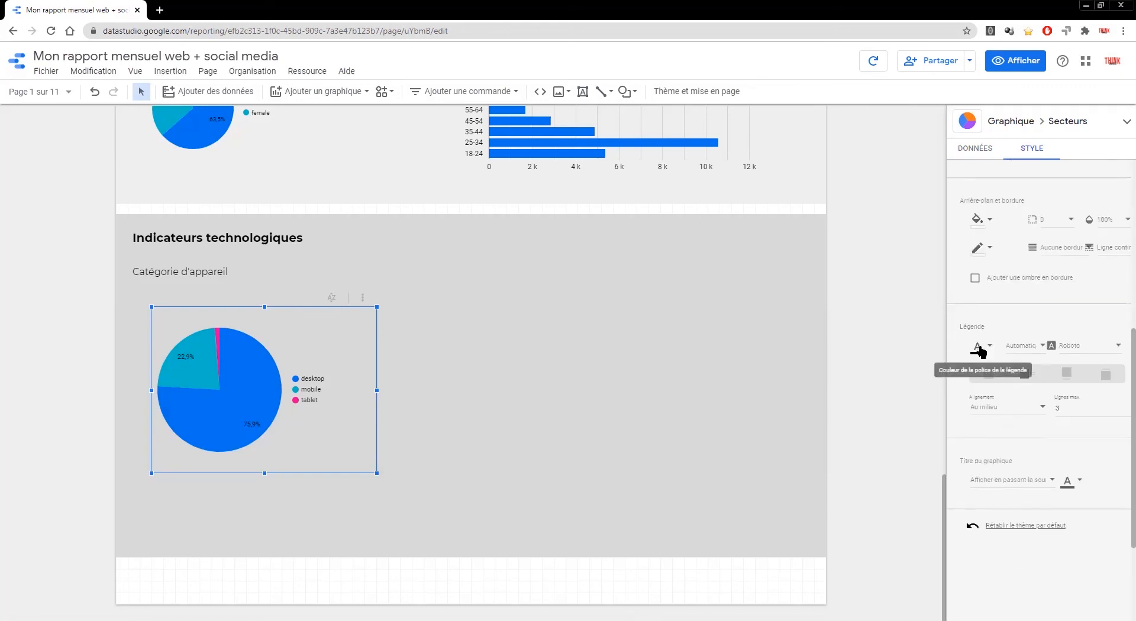
scroll(996, 324, "up", 5)
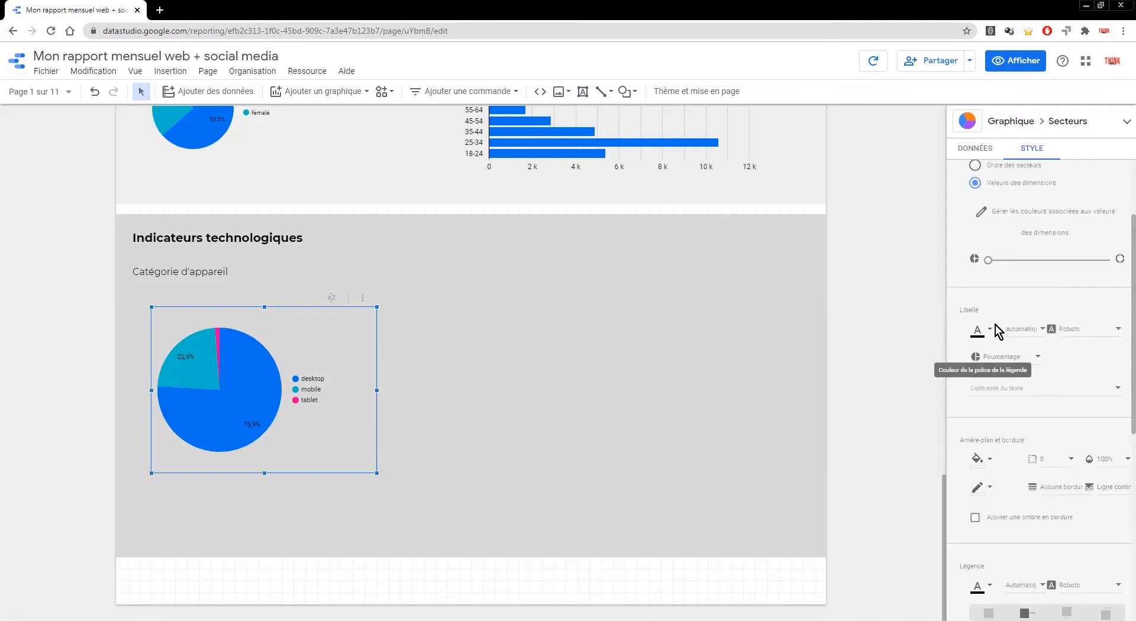
left_click(1068, 122)
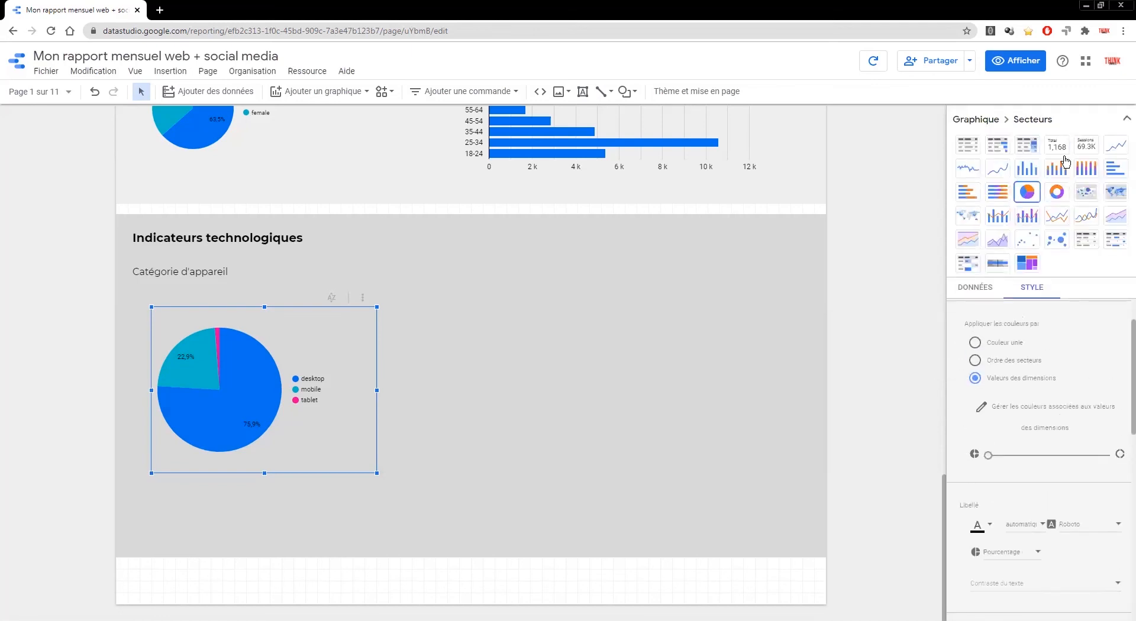
left_click(1056, 192)
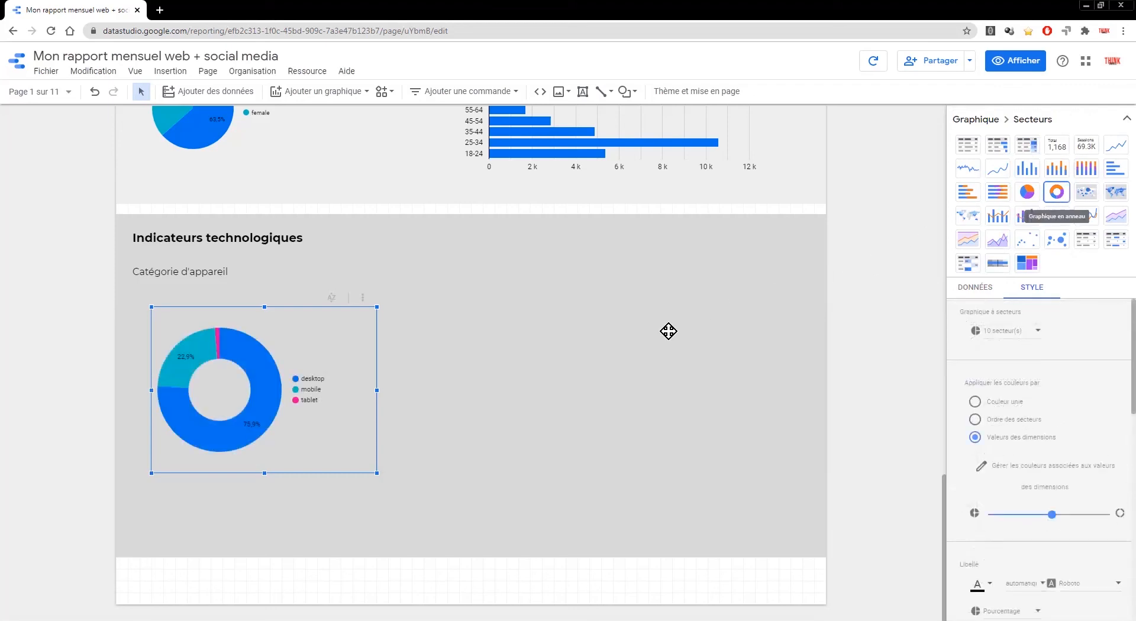
Step: Review the Indicateurs démographiques and Indicateurs qualitatifs sections for labels that still lack a chart
scroll(392, 418, "up", 7)
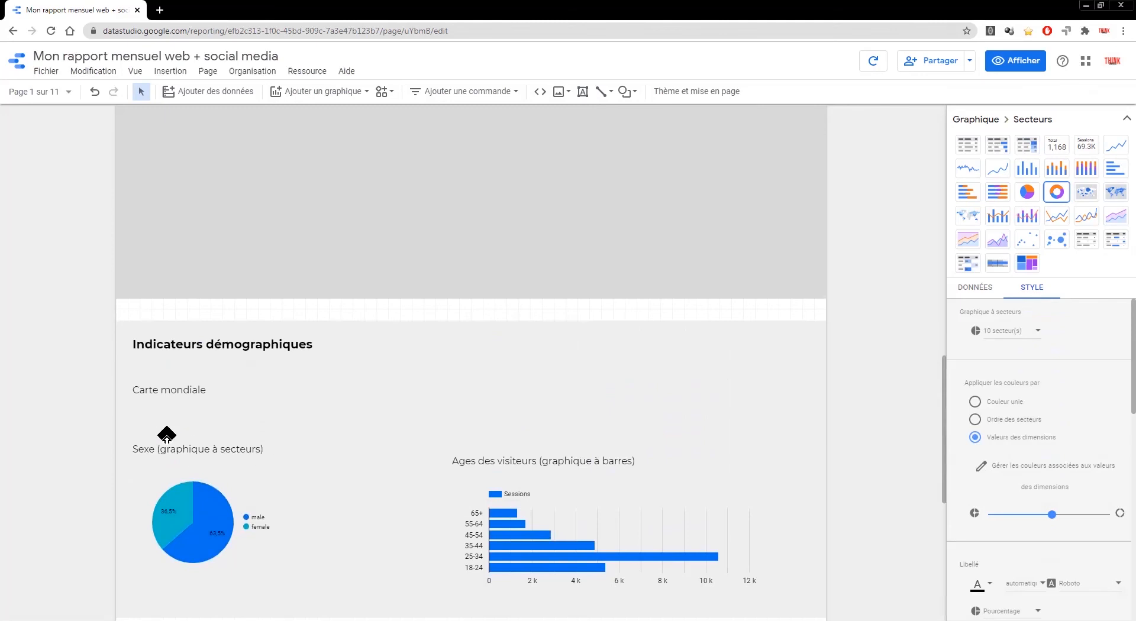
scroll(166, 435, "down", 7)
scroll(166, 435, "up", 8)
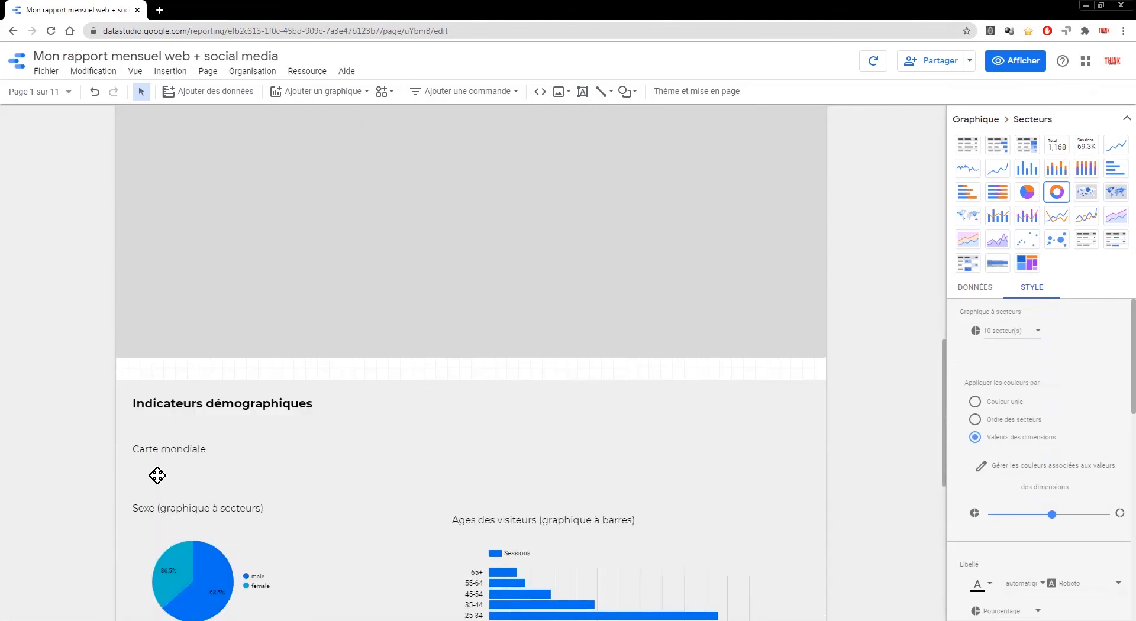
left_click(178, 449)
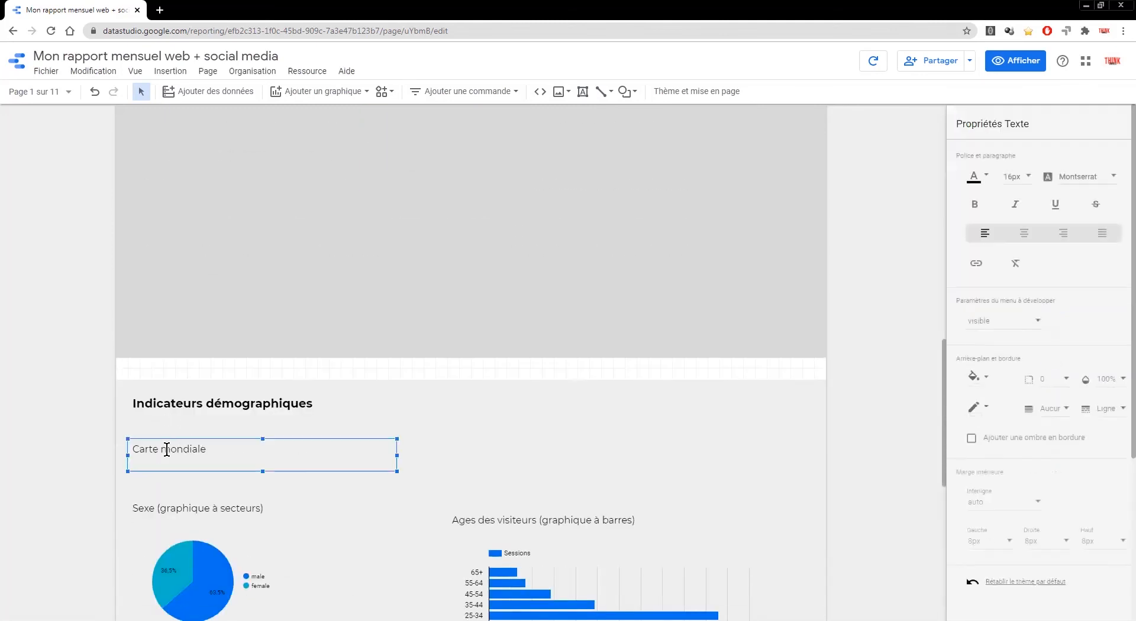
scroll(167, 449, "up", 3)
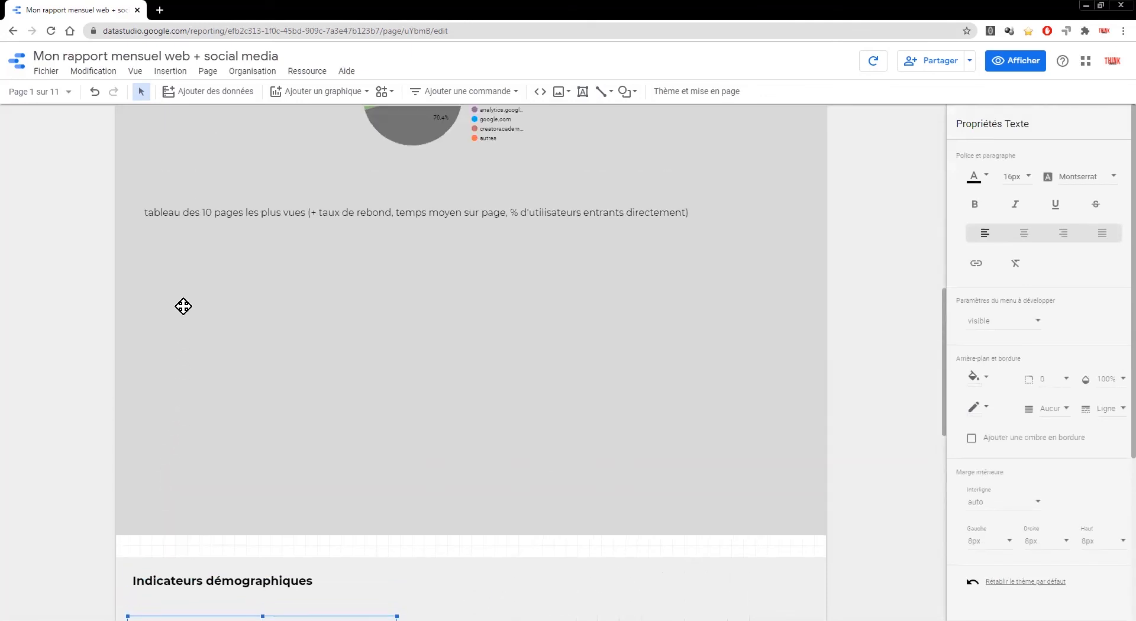
scroll(201, 386, "up", 5)
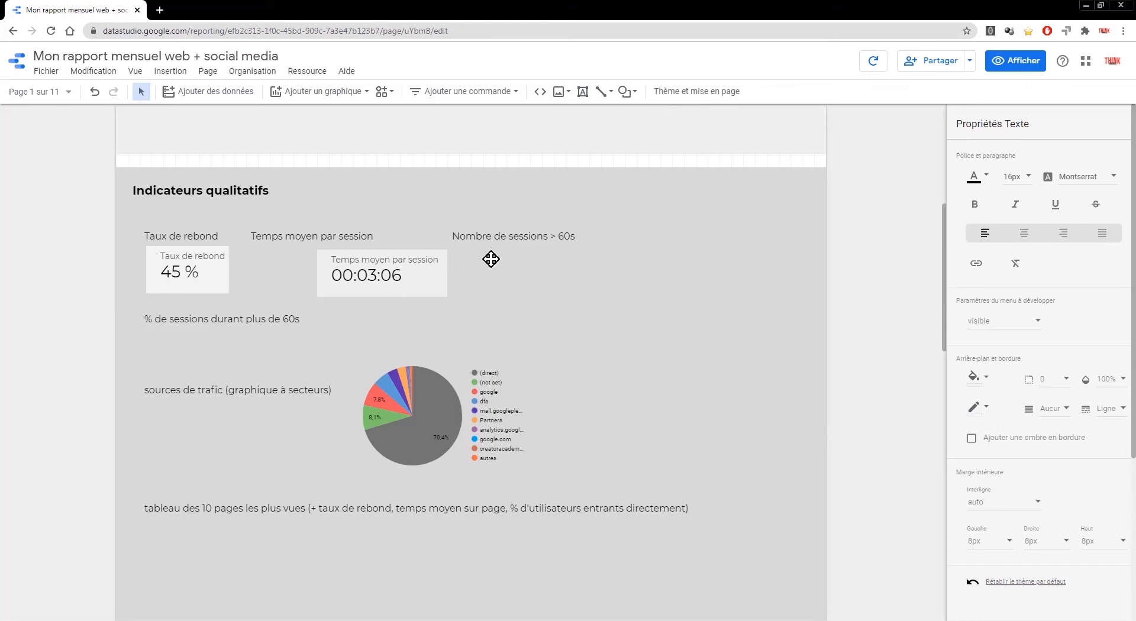
left_click(107, 317)
scroll(107, 318, "down", 5)
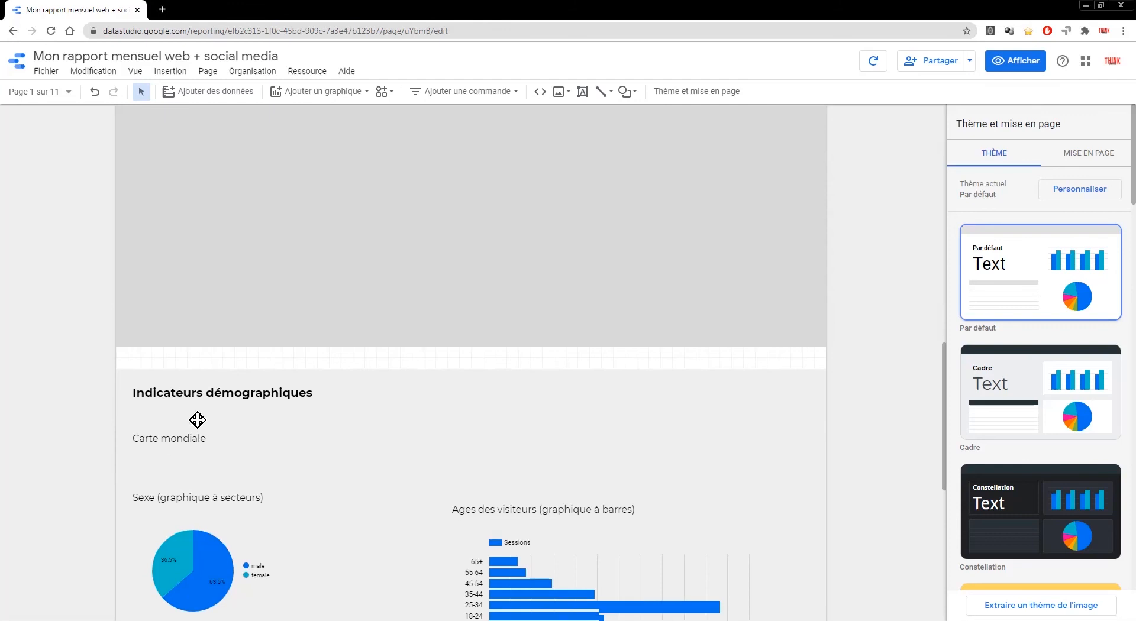
scroll(184, 379, "up", 2)
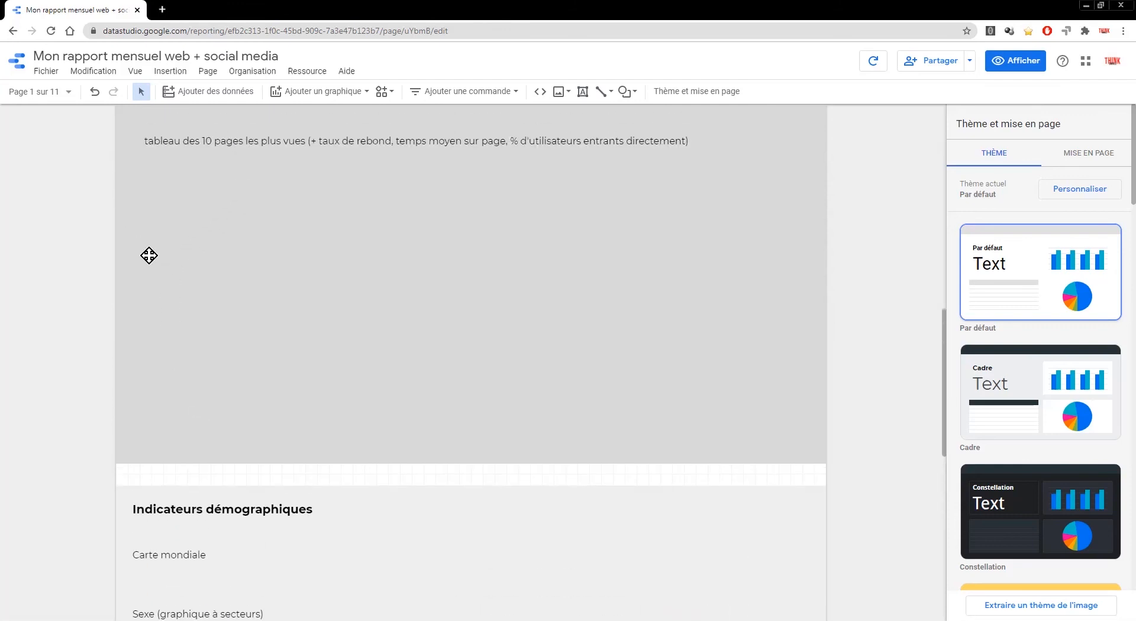
scroll(157, 462, "down", 1)
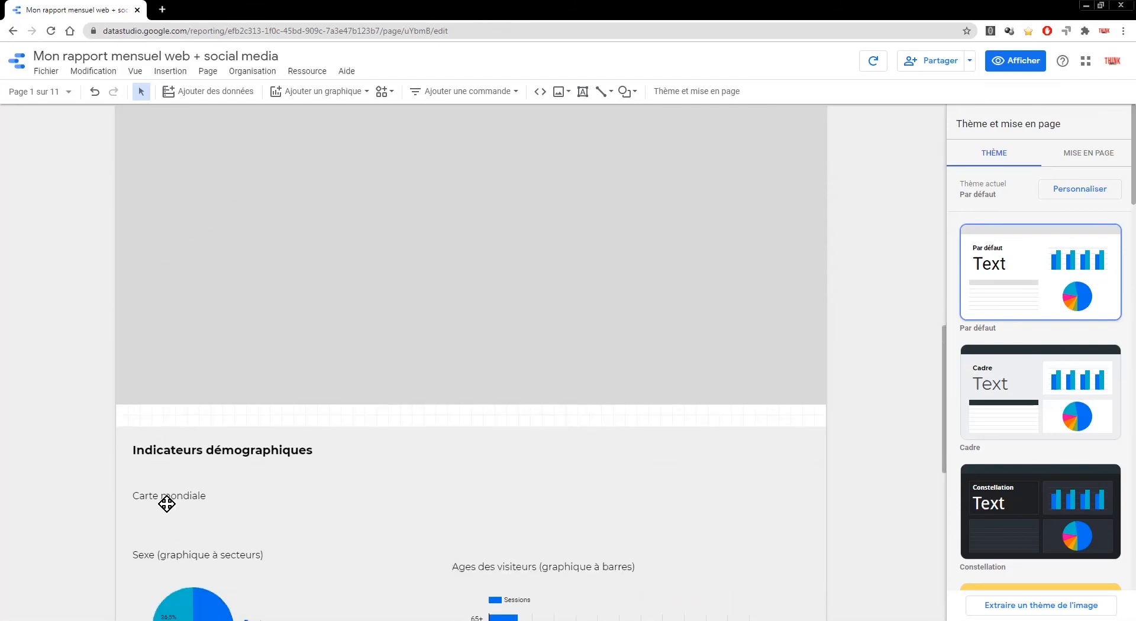
Step: Insert a geographic chart beside the Carte mondiale label in the Indicateurs démographiques section
left_click(173, 73)
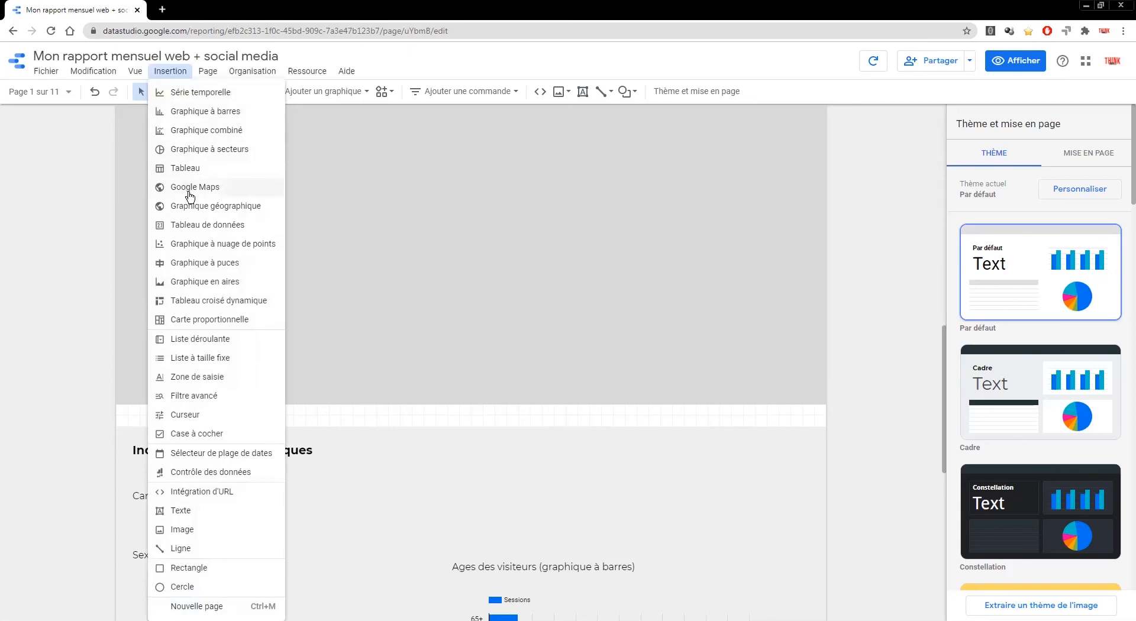
left_click(195, 211)
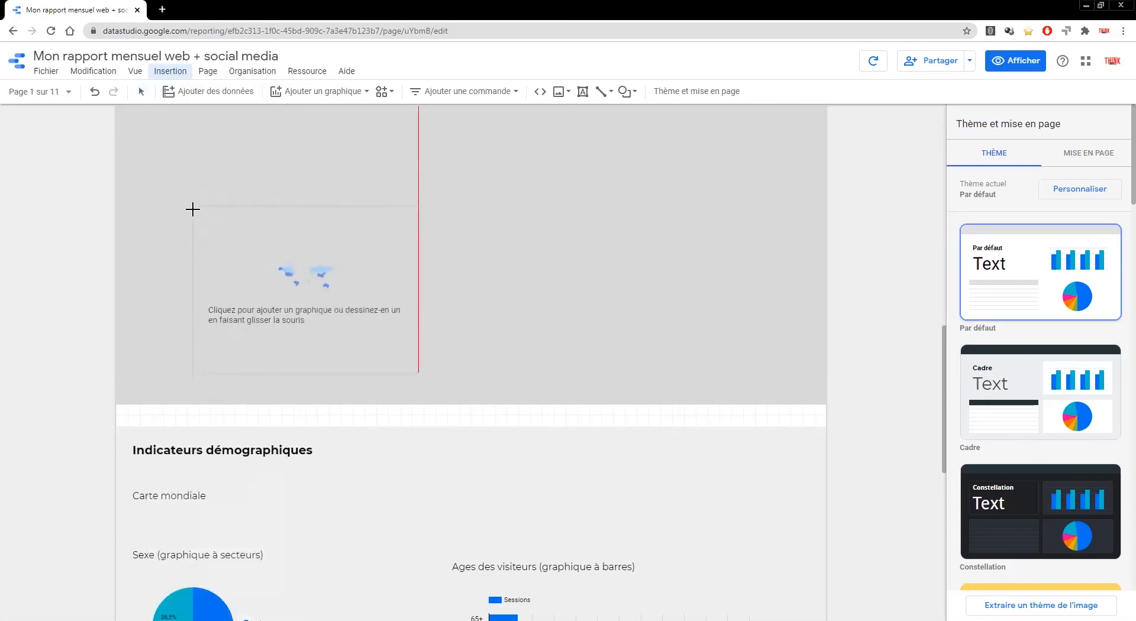
scroll(217, 389, "down", 2)
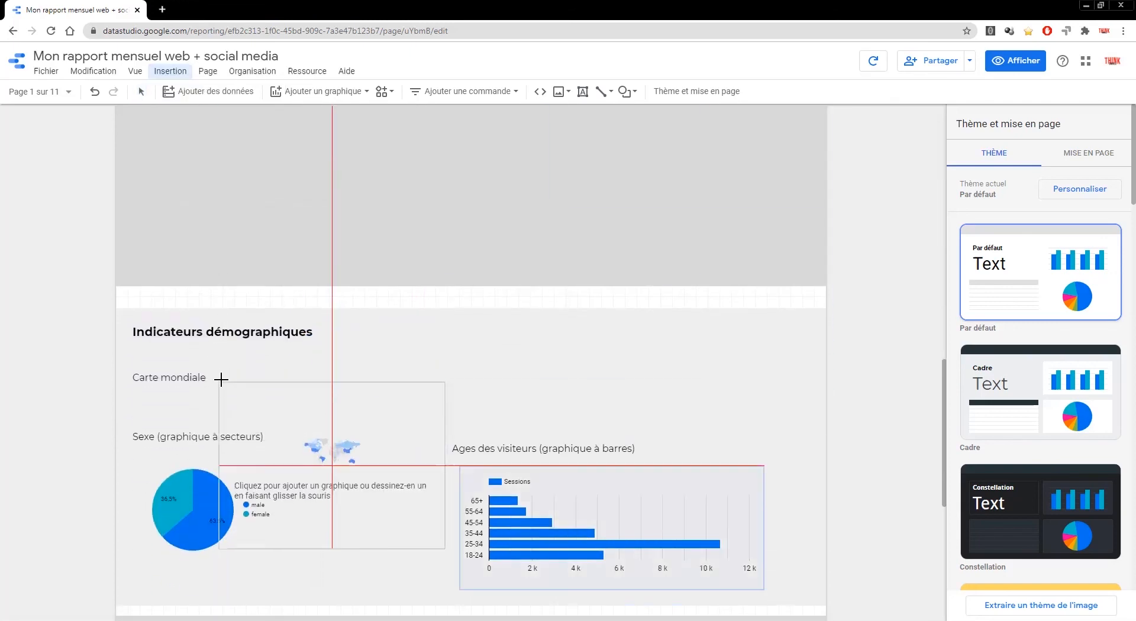
left_click(256, 344)
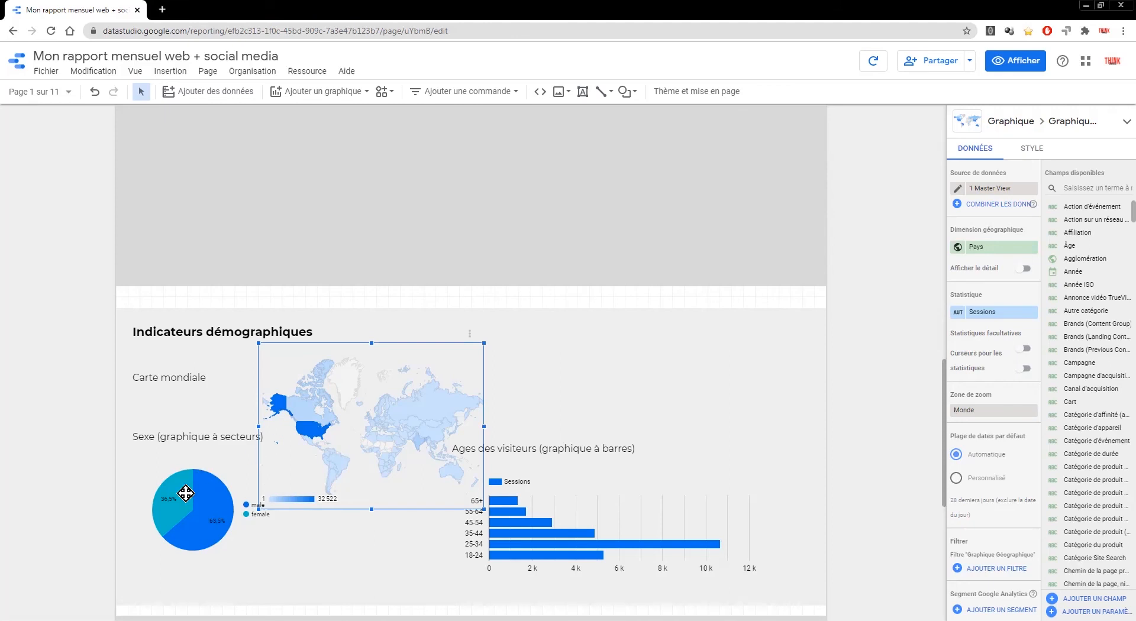
Step: Move the Sexe label and its pie chart together to the upper right of the Indicateurs démographiques section
left_click(190, 428)
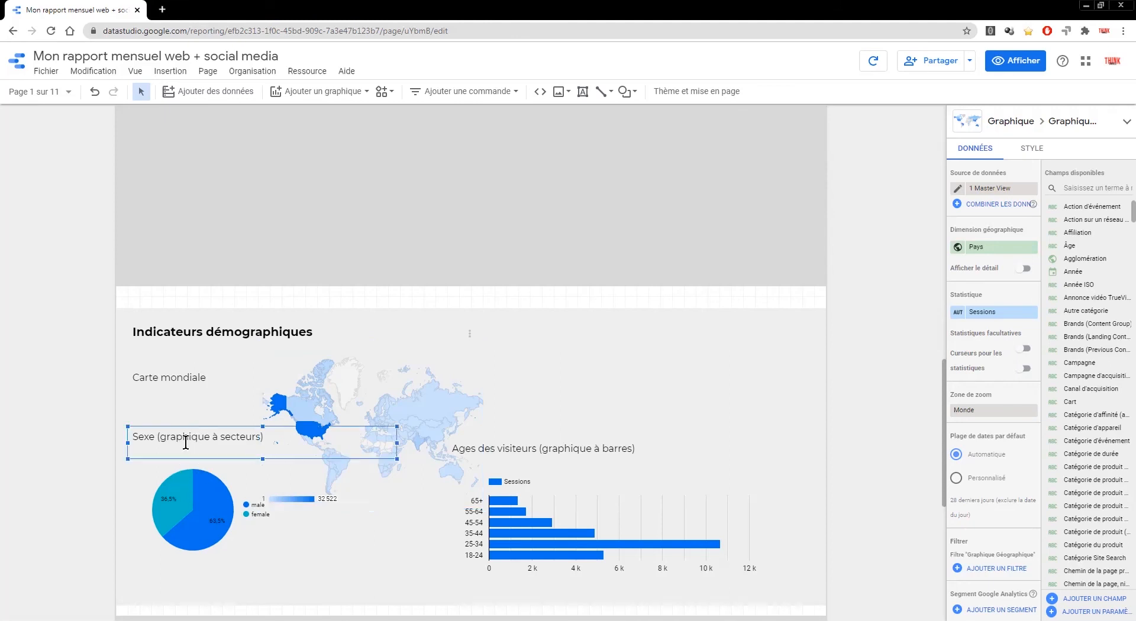
left_click(190, 496, "shift")
left_click_drag(188, 431, 573, 325)
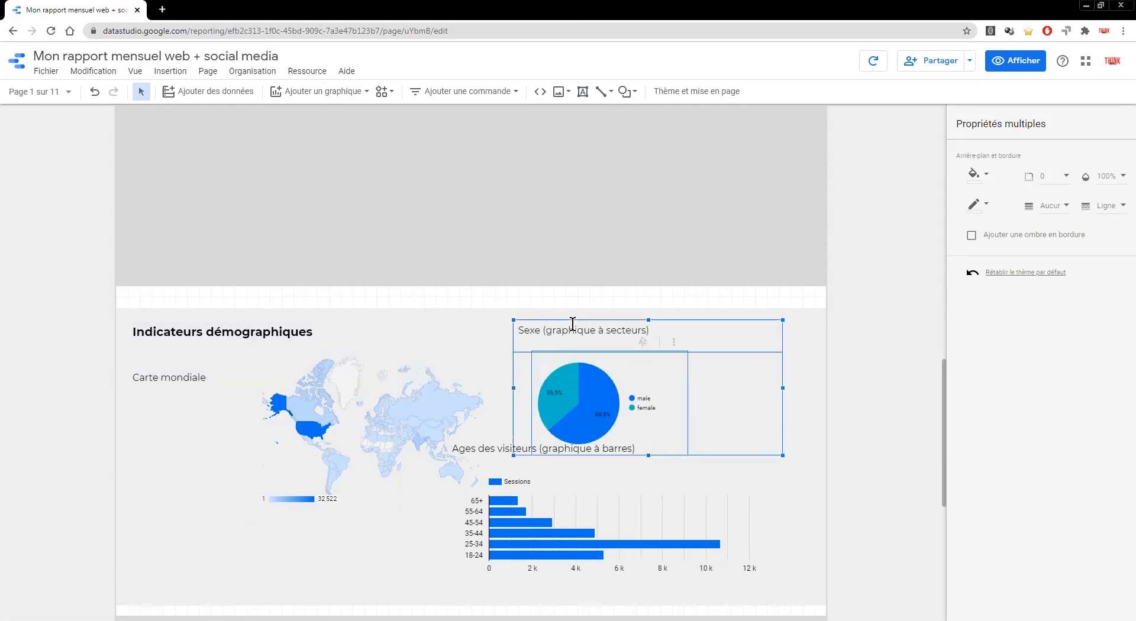
Step: Move the Ages des visiteurs label and bar chart clear of the Sexe pie chart, and left-align the Sexe label with the Ages label
left_click(495, 451)
left_click(515, 515, "shift")
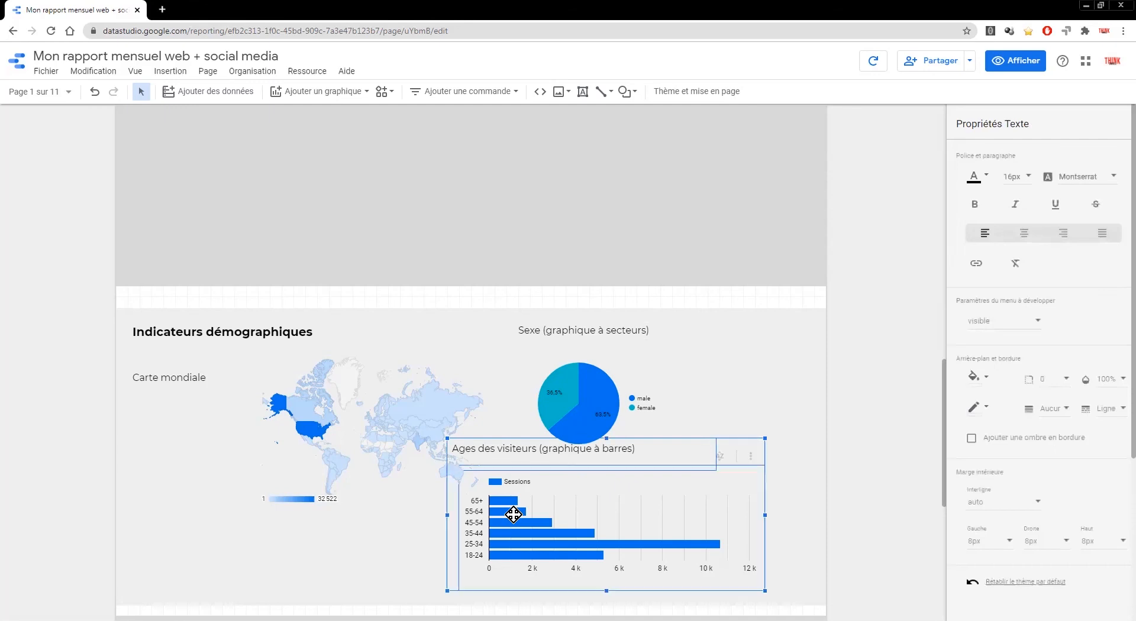
left_click_drag(580, 530, 633, 554)
left_click(547, 332)
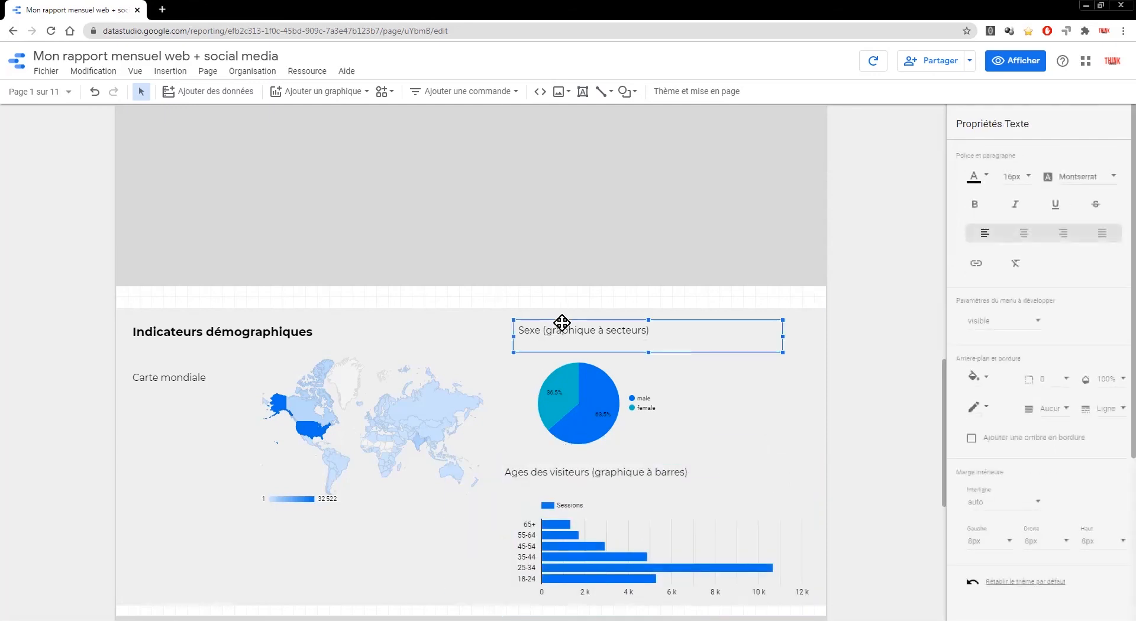
Step: Position the world map directly below the Carte mondiale label and enlarge it to fill the left half of the section
left_click(375, 426)
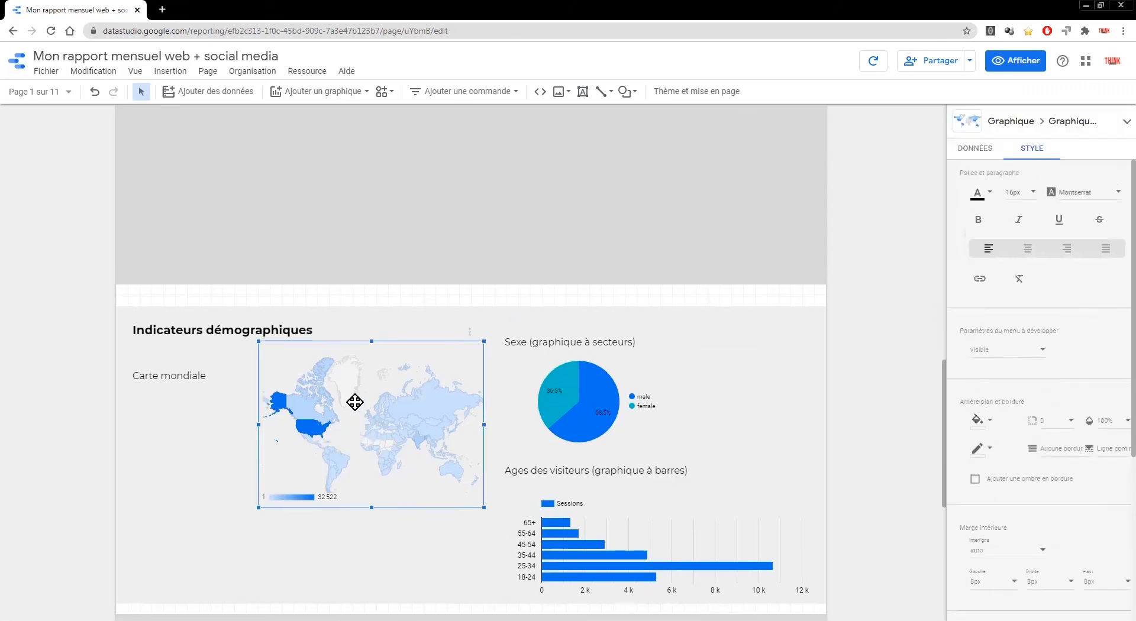
scroll(357, 398, "down", 3)
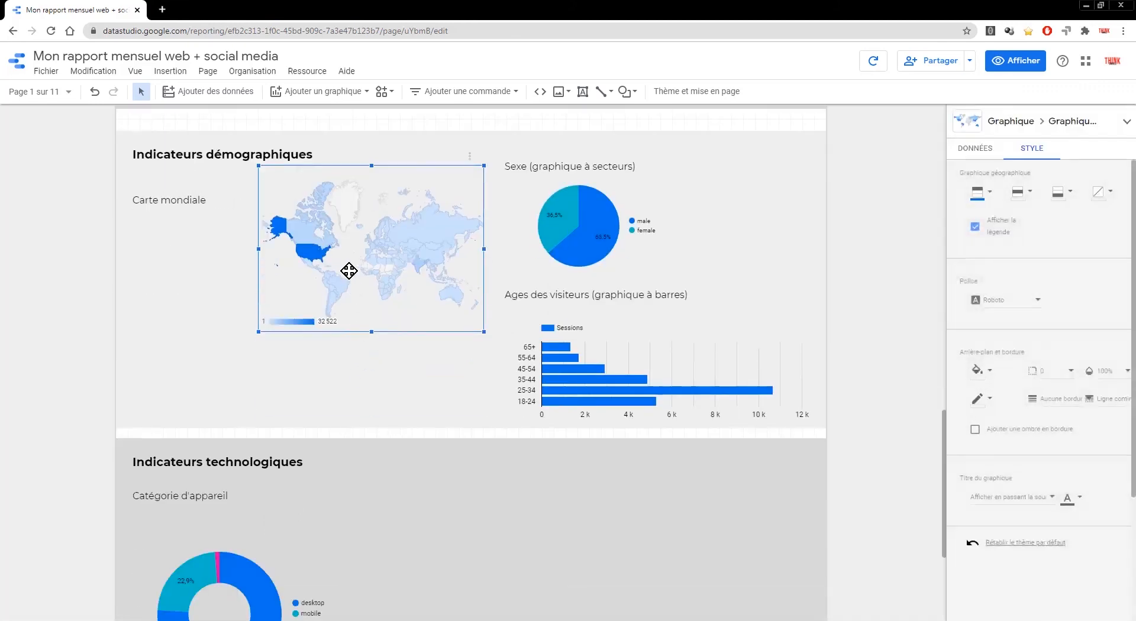
left_click_drag(349, 271, 218, 317)
left_click_drag(353, 378, 428, 408)
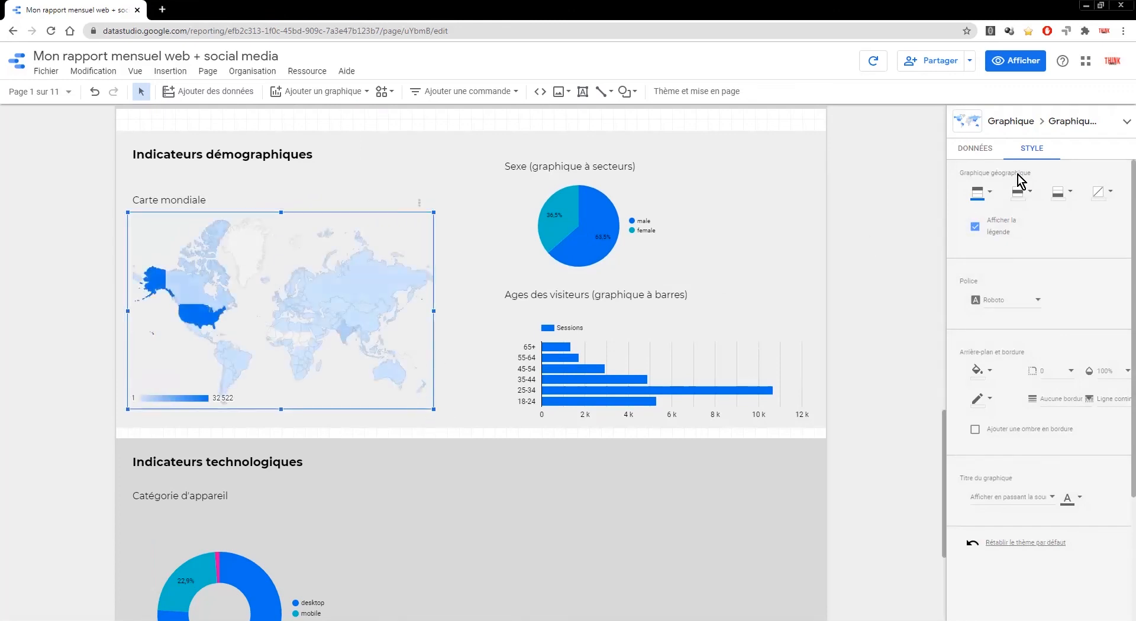
Step: Try Europe du Nord as the world map's zoom area and restore it to Monde
left_click(976, 149)
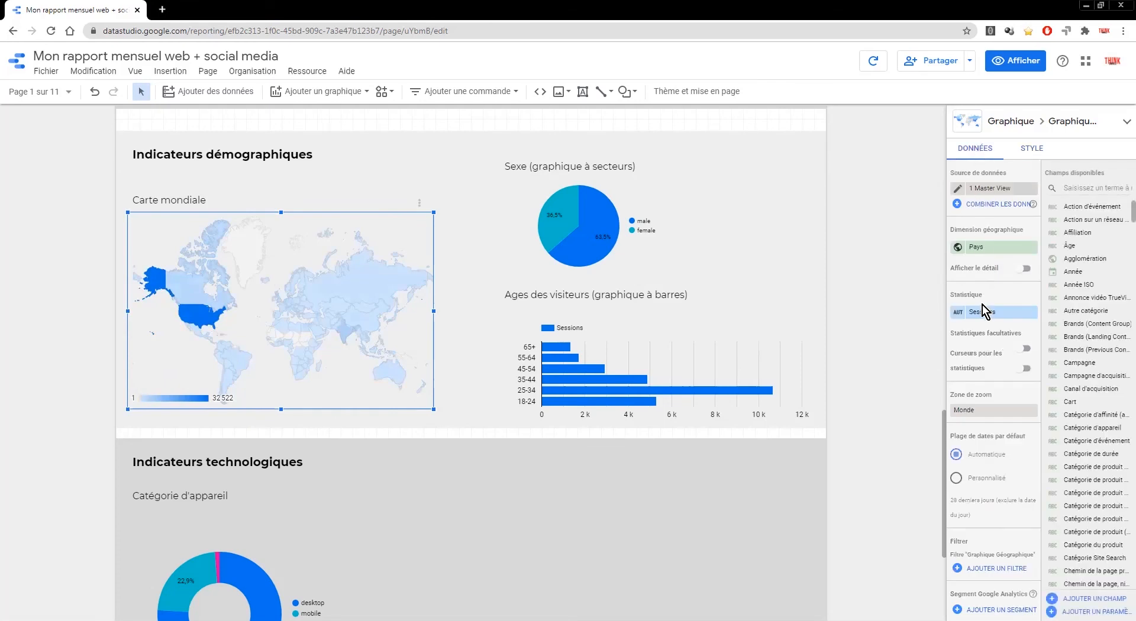
left_click(977, 411)
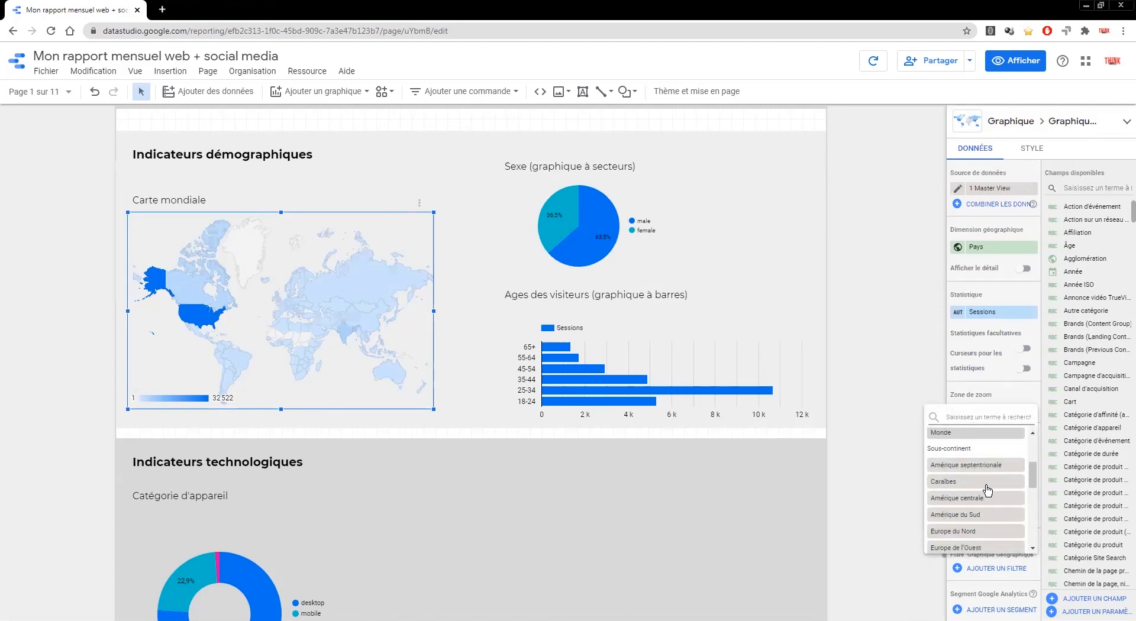
scroll(983, 486, "down", 3)
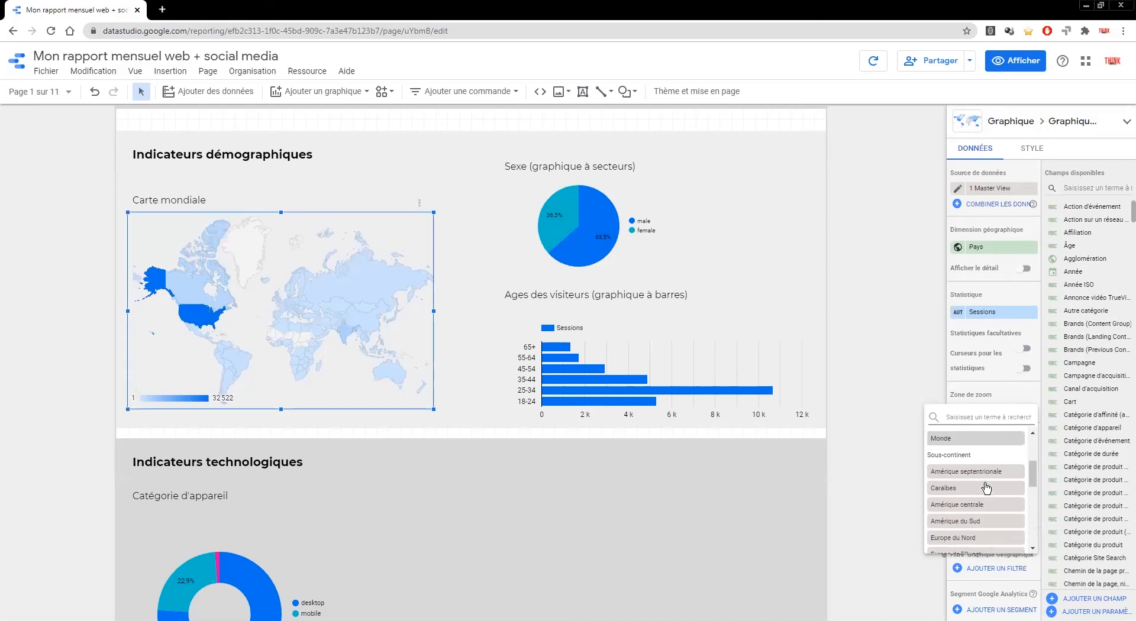
left_click(977, 532)
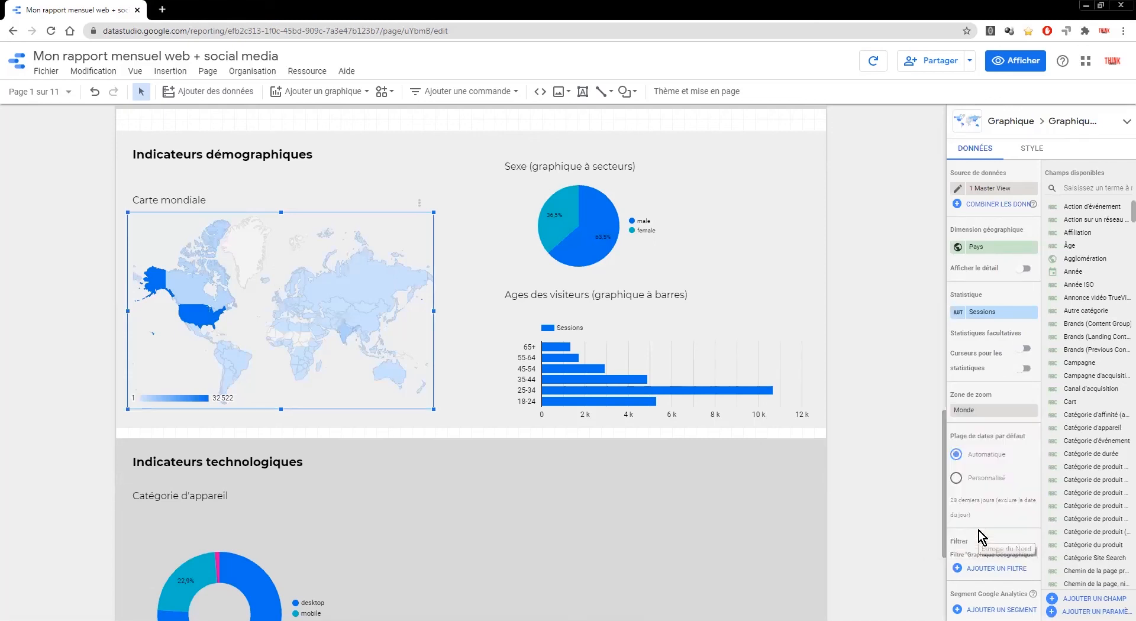
left_click(992, 411)
scroll(976, 466, "up", 1)
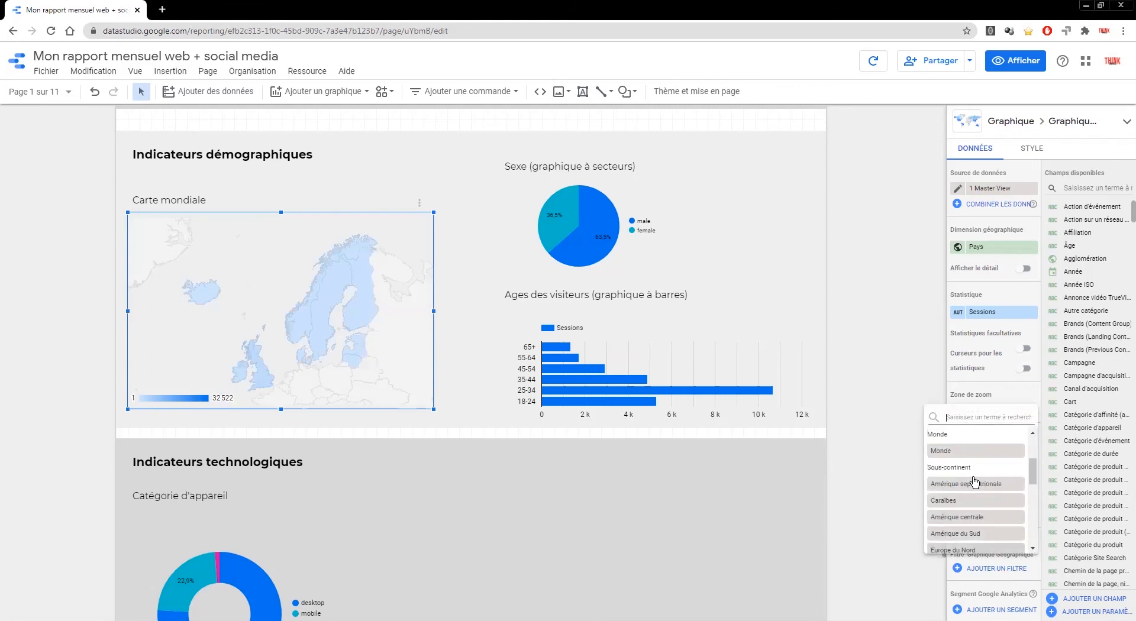
left_click(975, 455)
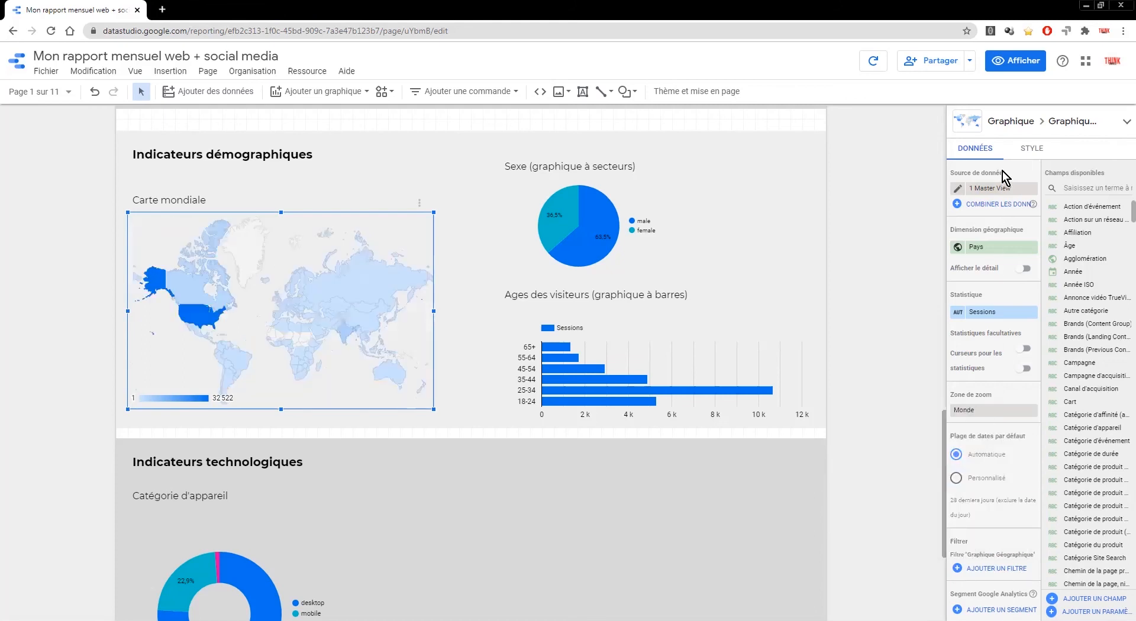
Step: Check the world map's style options and preview the report page in view mode before returning to editing
left_click(1036, 149)
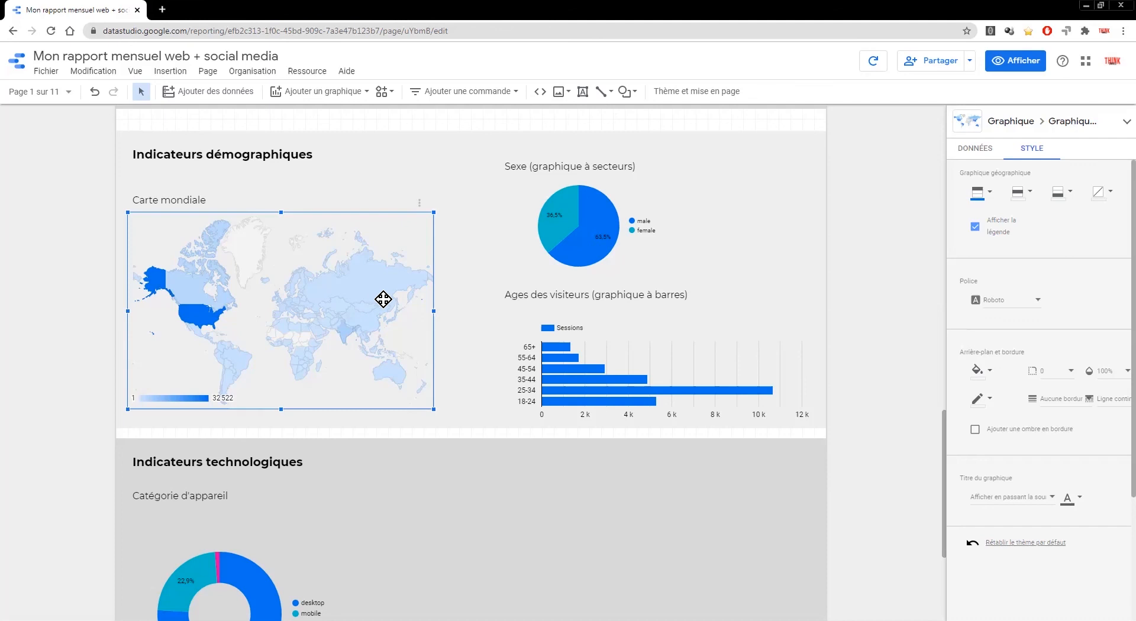
left_click(1018, 62)
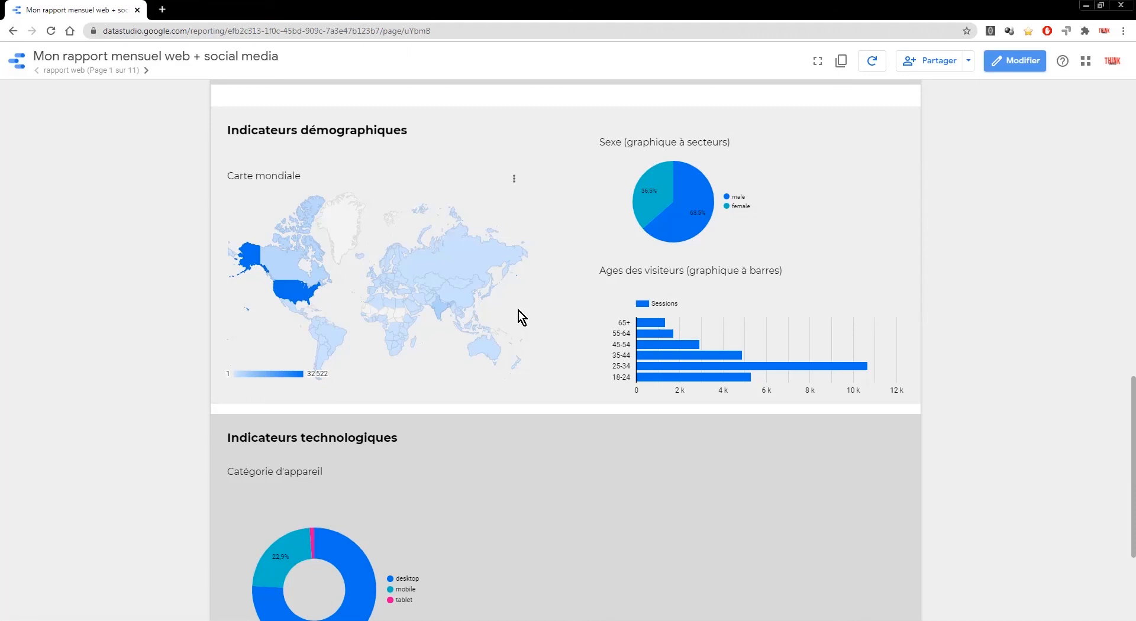
left_click(1010, 61)
scroll(325, 349, "down", 4)
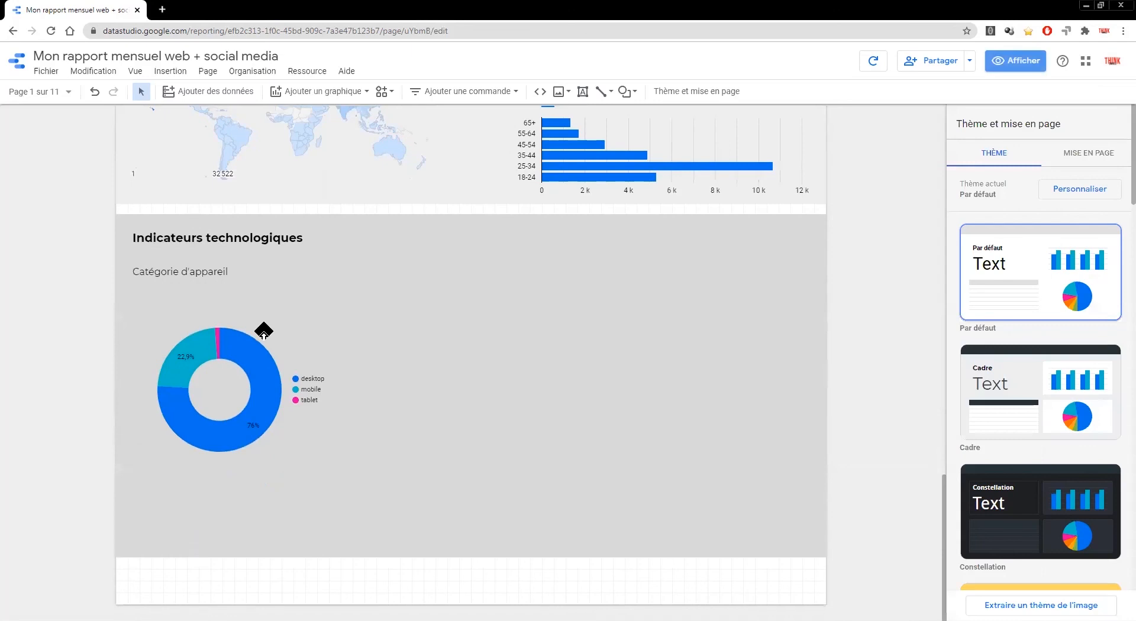
scroll(264, 331, "up", 10)
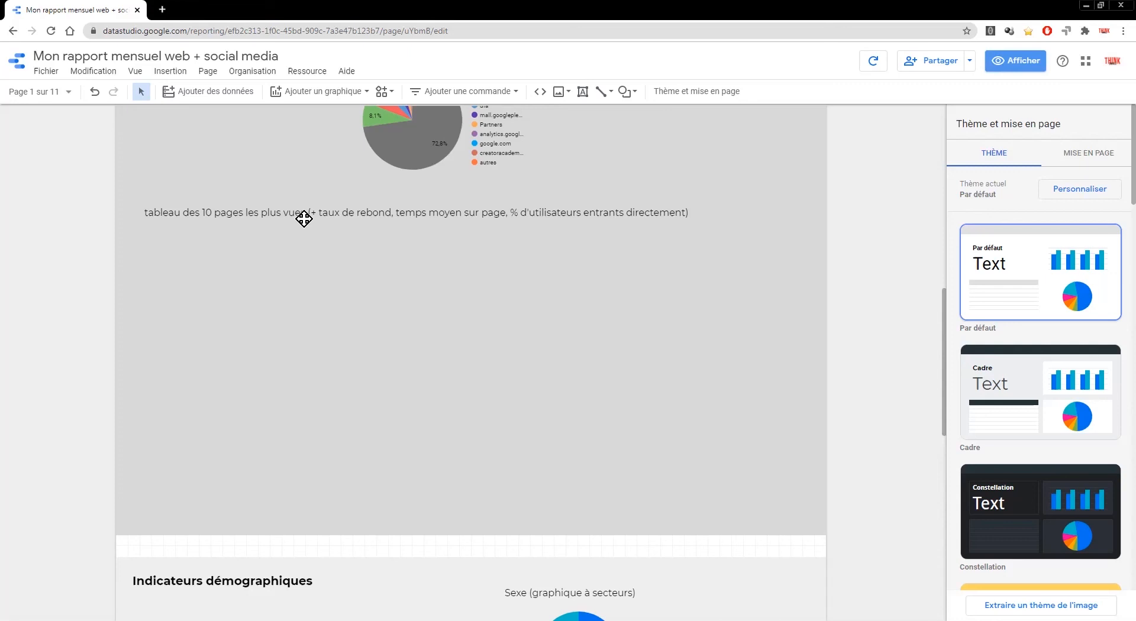
Step: Insert a table below the most-viewed pages label and enlarge it to fill most of the grey section
left_click(172, 71)
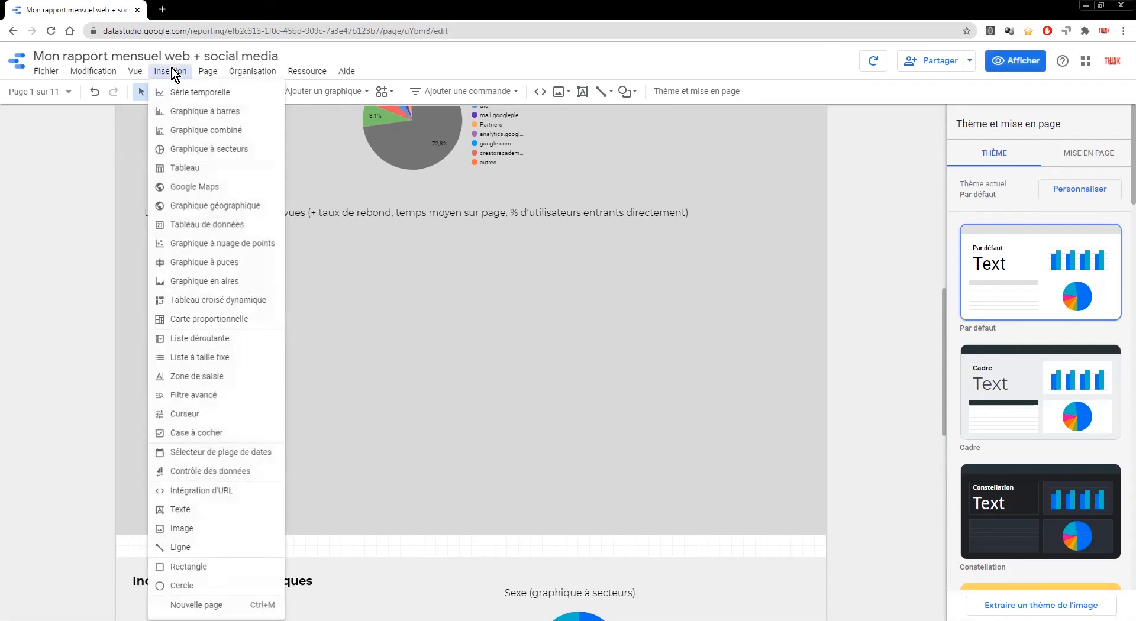
left_click(182, 168)
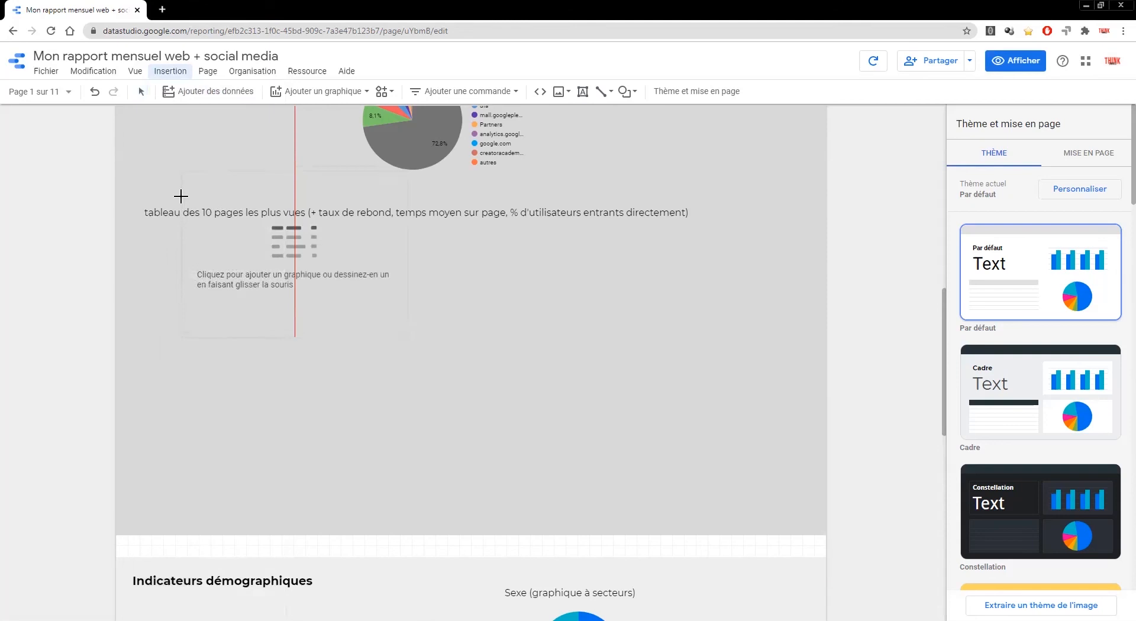
left_click(151, 229)
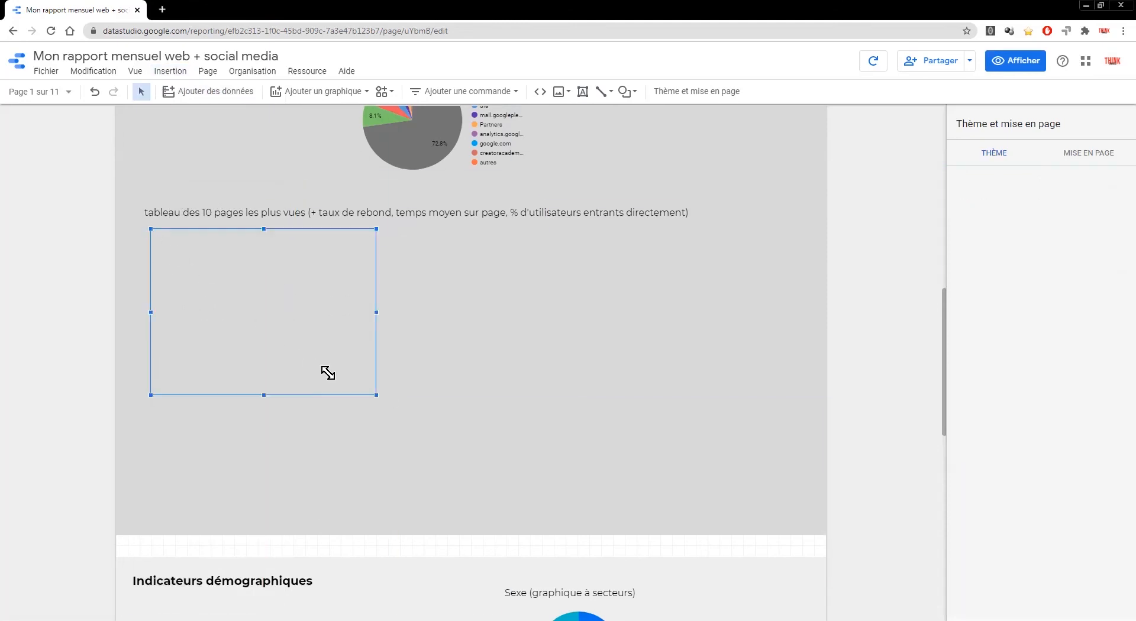
left_click_drag(376, 395, 764, 490)
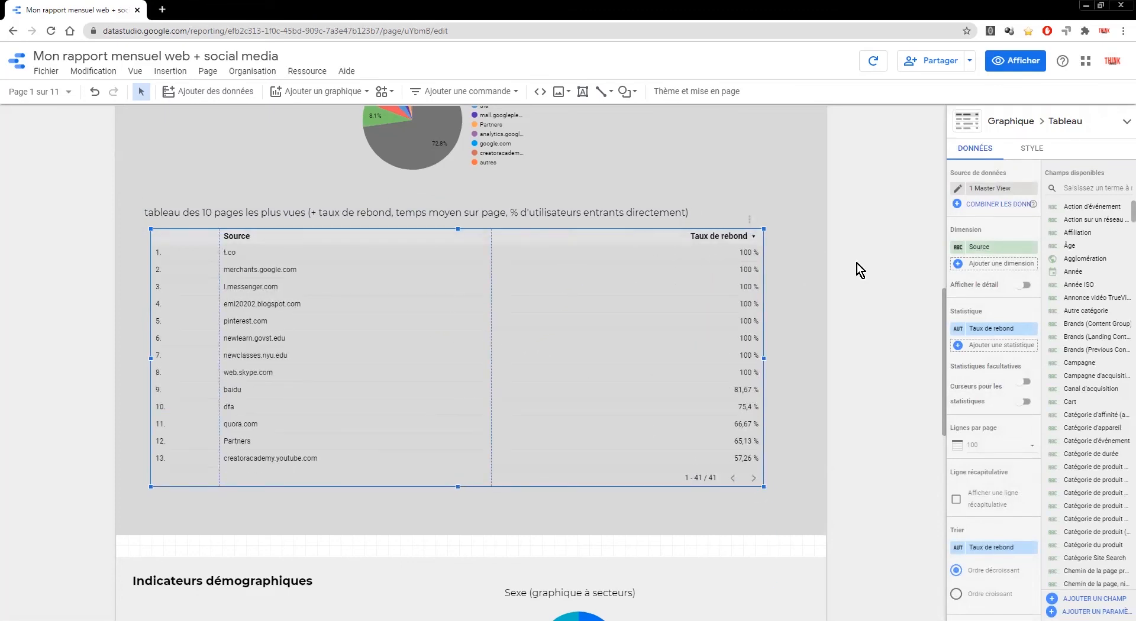
Step: Replace the table's Source dimension with Page
left_click(996, 249)
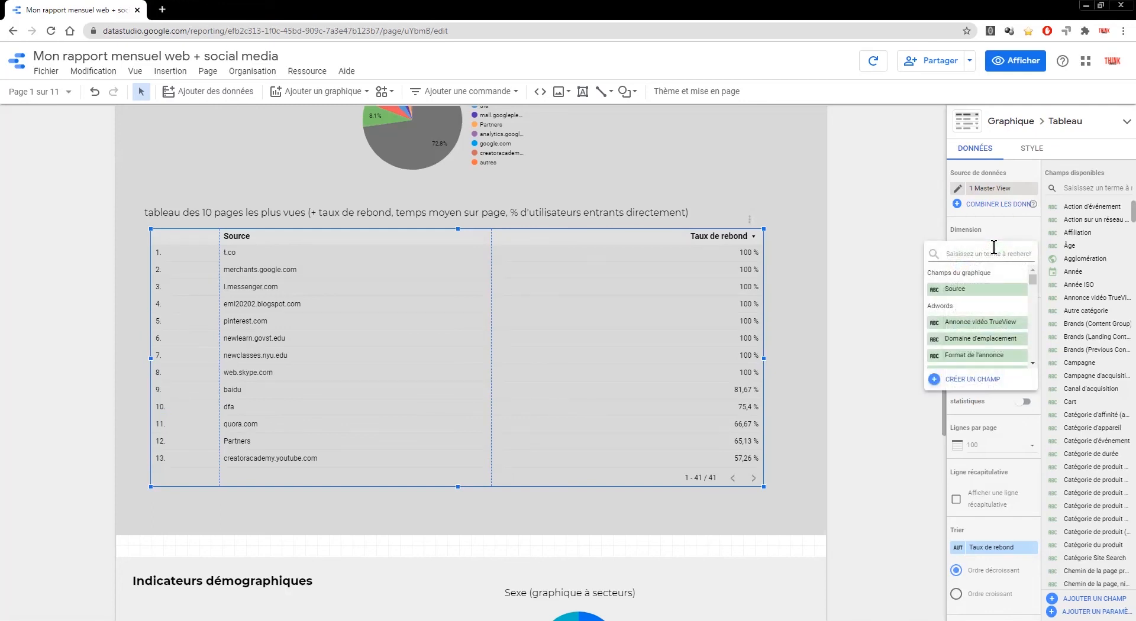
type("page")
scroll(991, 307, "down", 3)
scroll(991, 308, "down", 2)
scroll(992, 308, "down", 4)
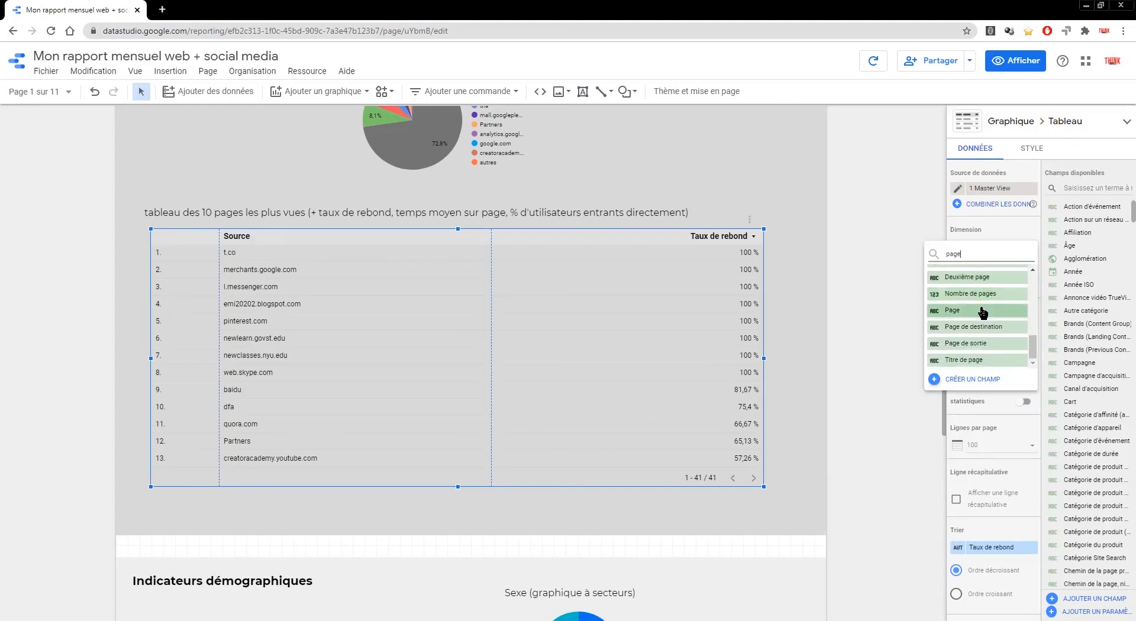
left_click(980, 313)
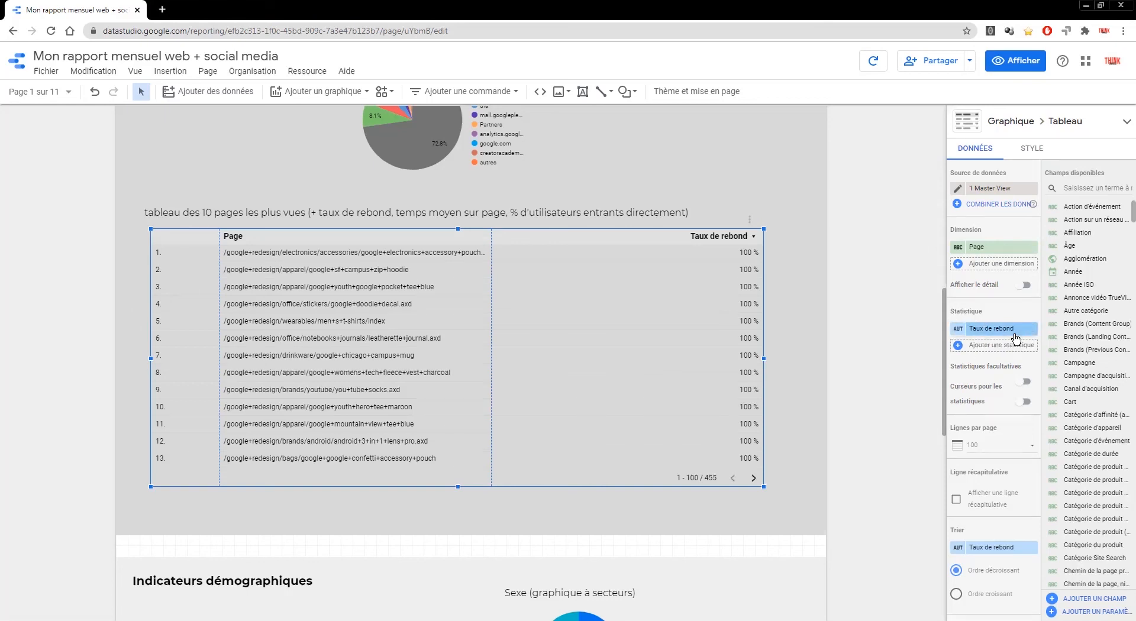
Step: Add Pages vues as a metric to the pages table
left_click(1009, 352)
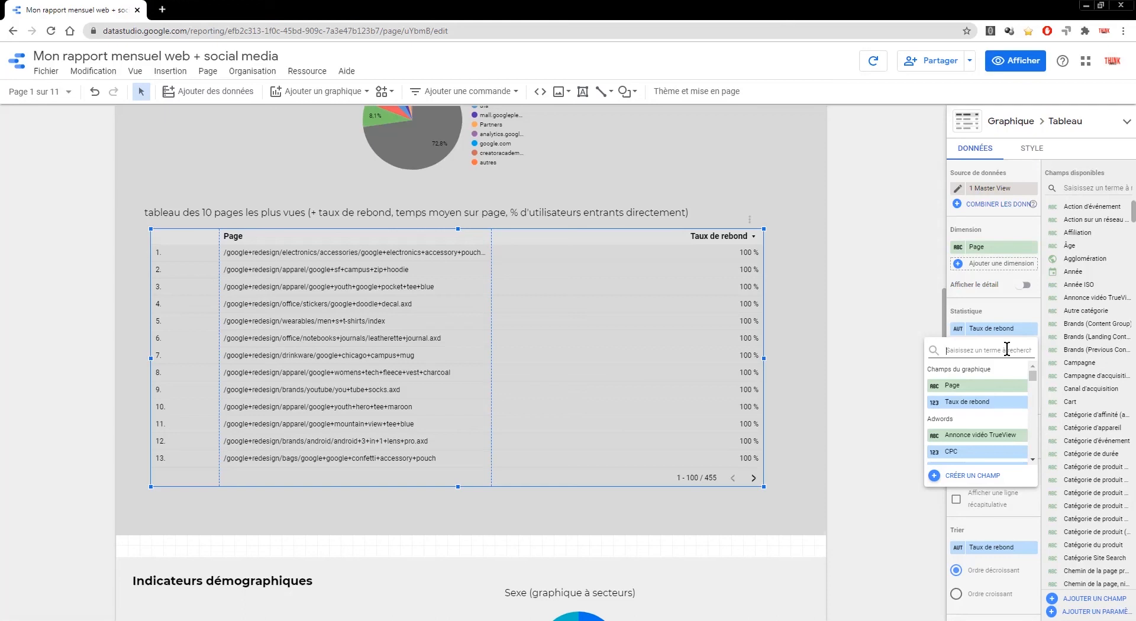
type("pages vues")
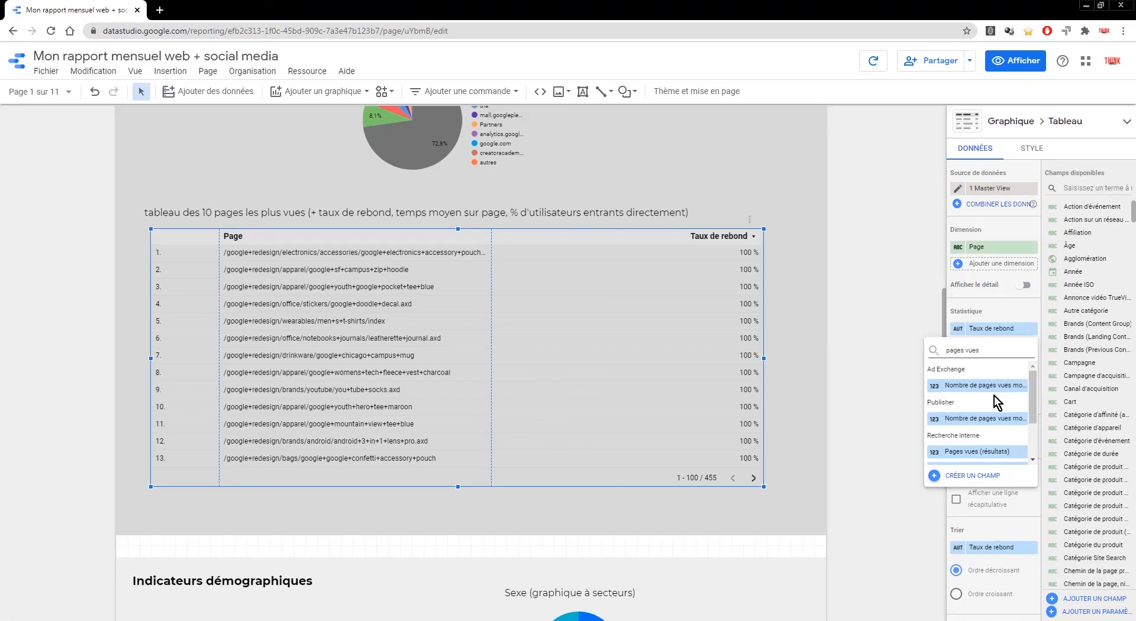
scroll(994, 396, "down", 2)
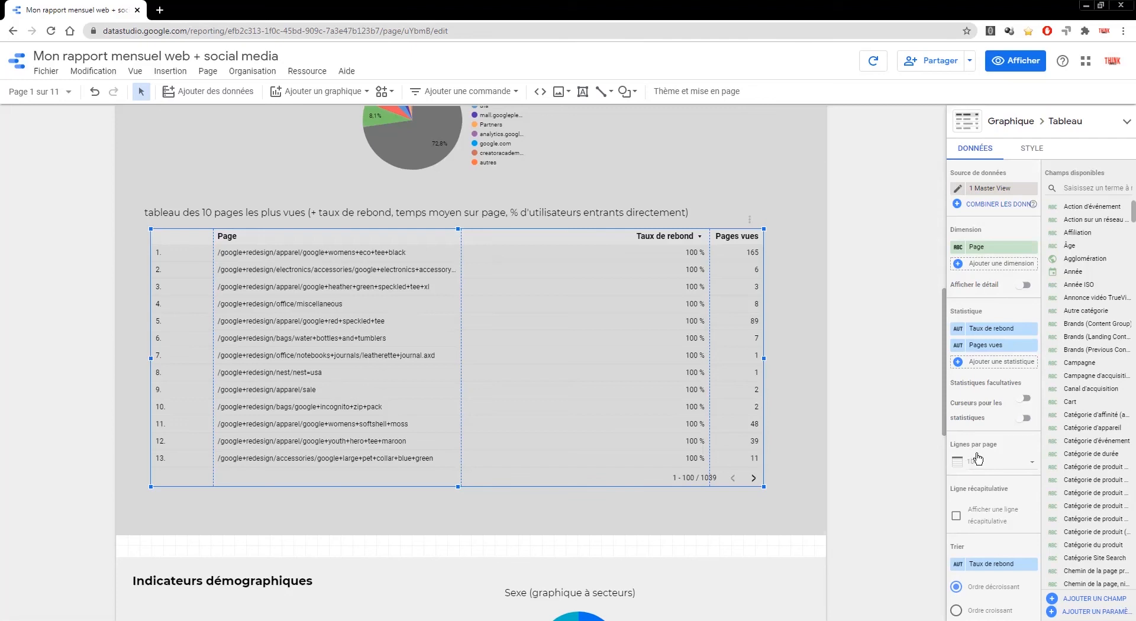
Step: Add the metrics Temps moyen passé sur la page and Entrées/pages vues to the table
left_click(1002, 362)
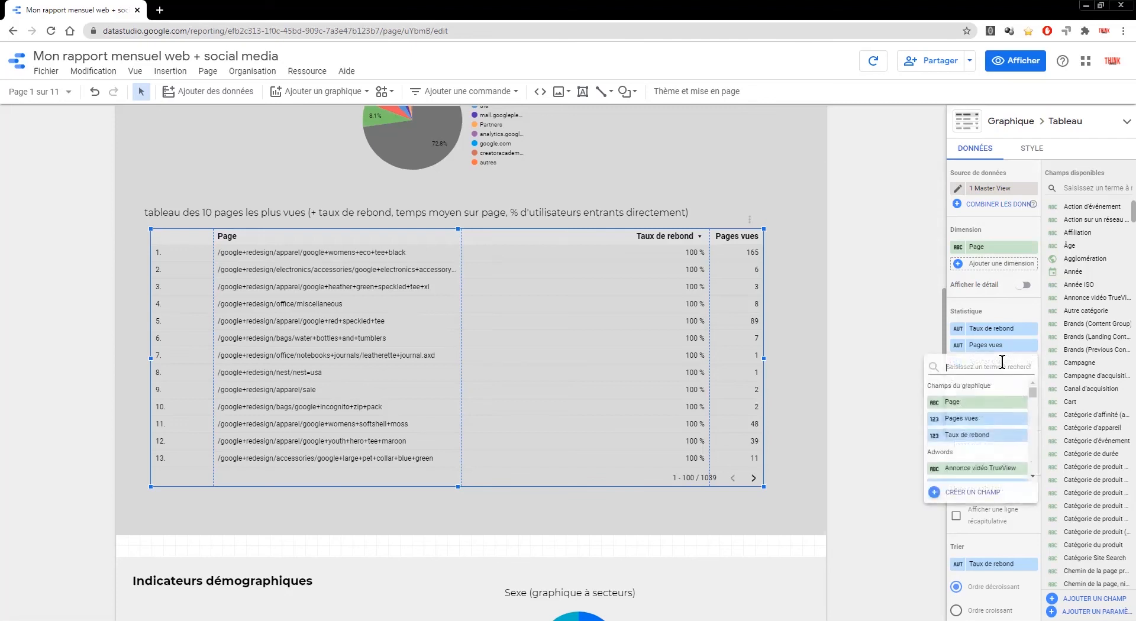
type("temps")
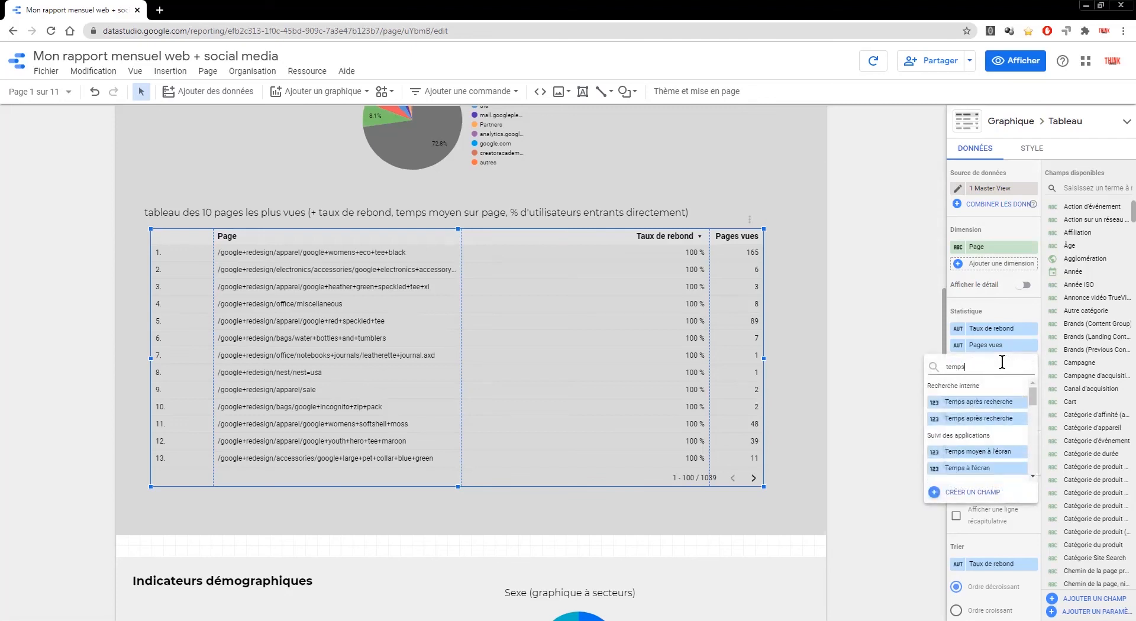
type(" moyen")
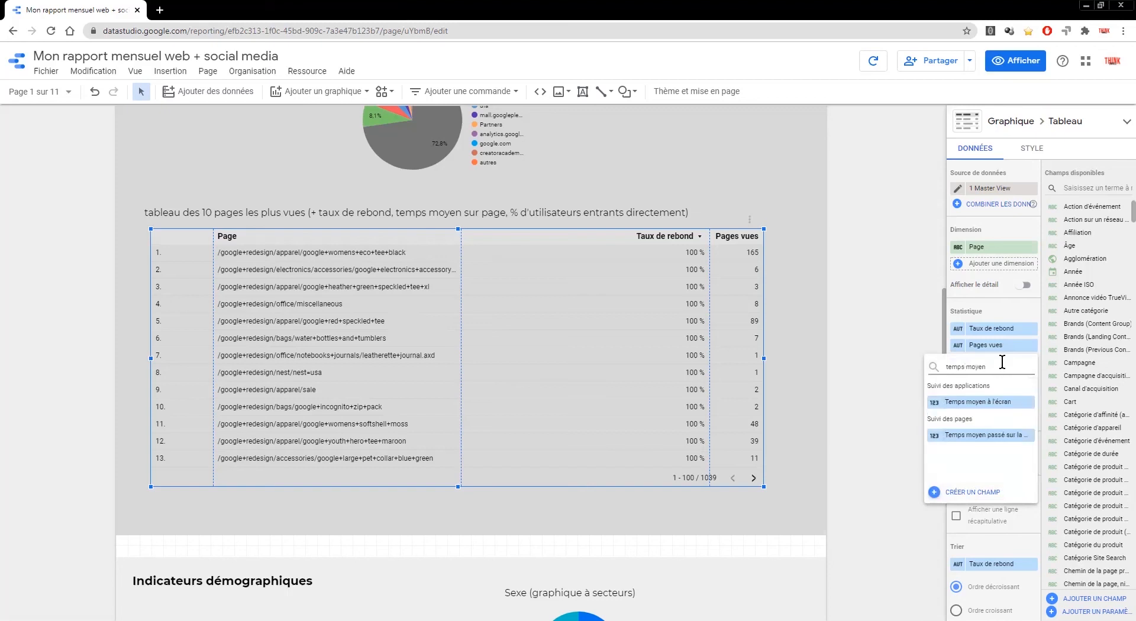
left_click(983, 435)
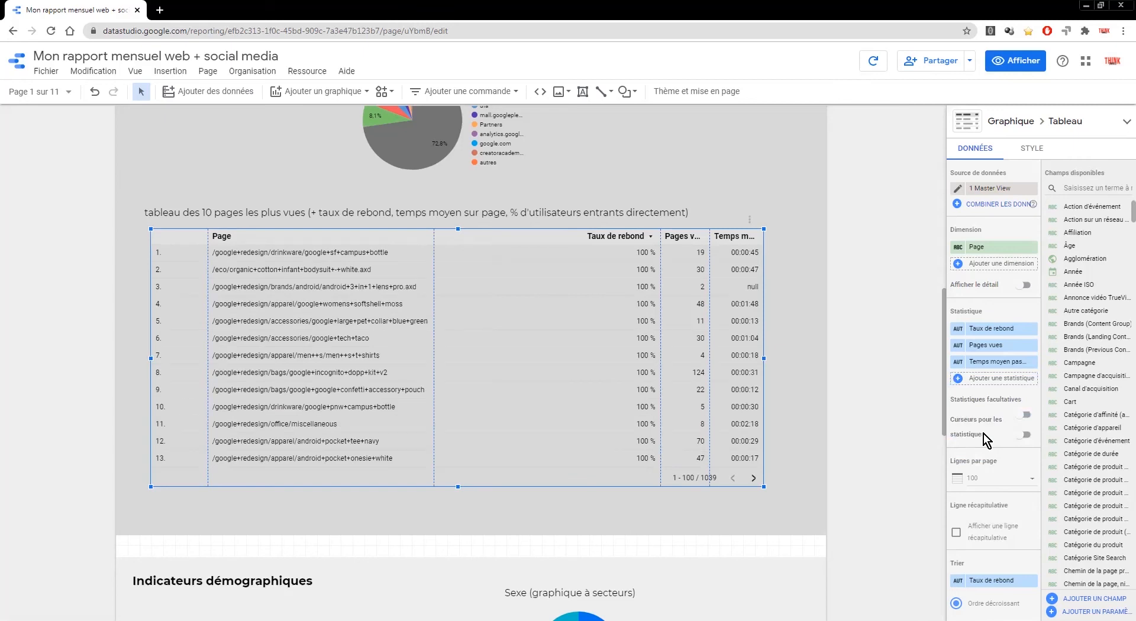
left_click(1000, 378)
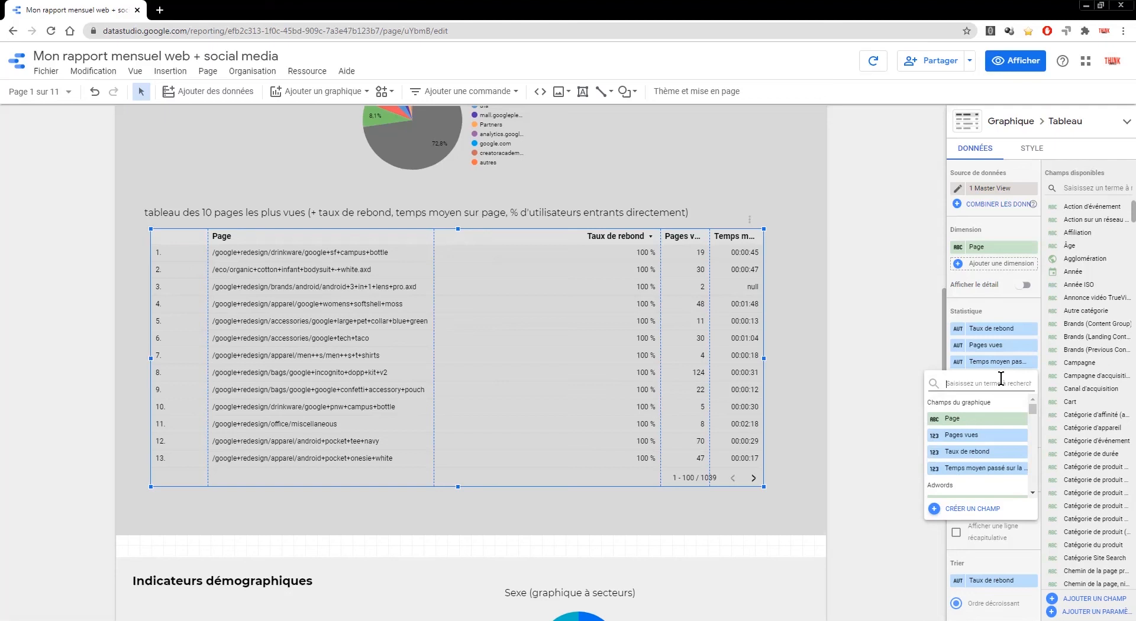
type("entrée")
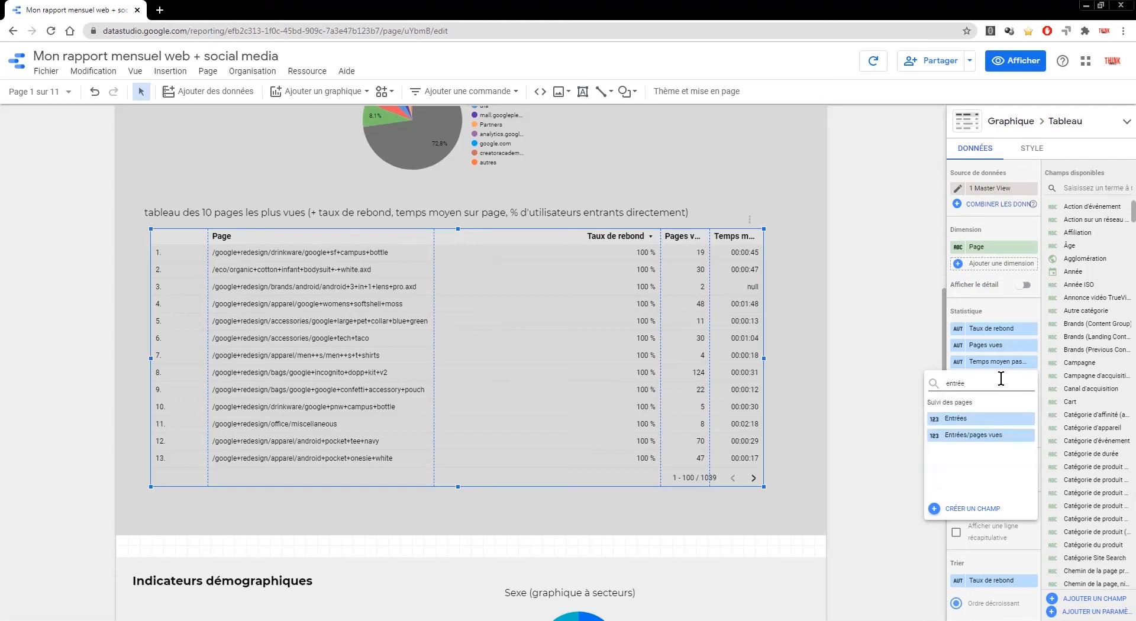
left_click(971, 435)
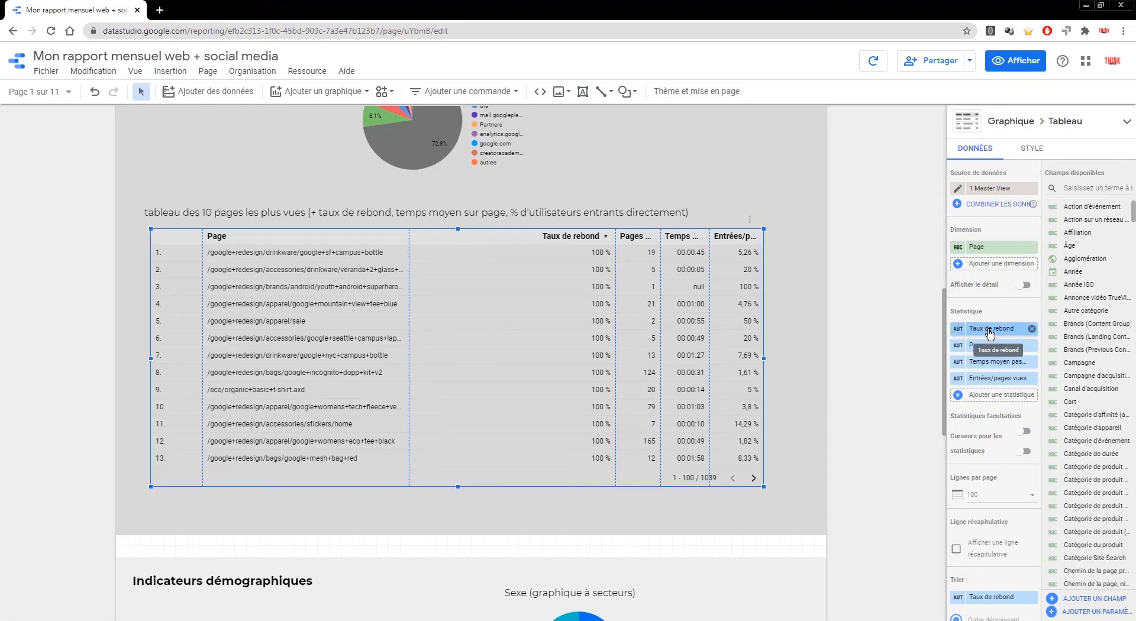
Step: Place the Pages vues metric ahead of Taux de rebond and sort the table by Pages vues
left_click_drag(990, 335, 990, 350)
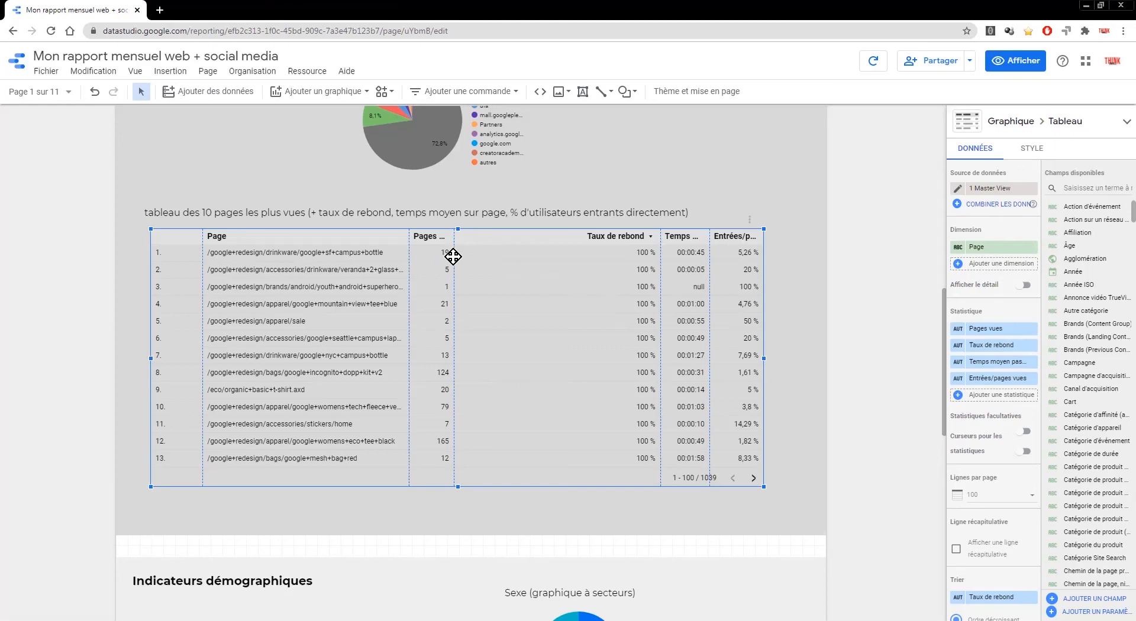
left_click(1000, 599)
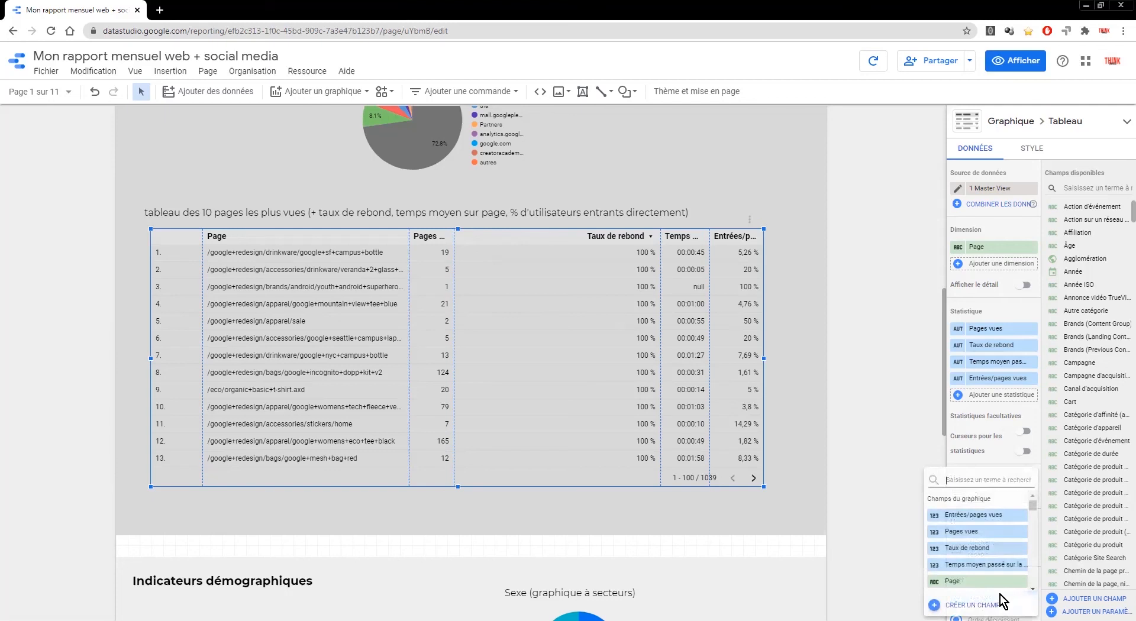
left_click(963, 533)
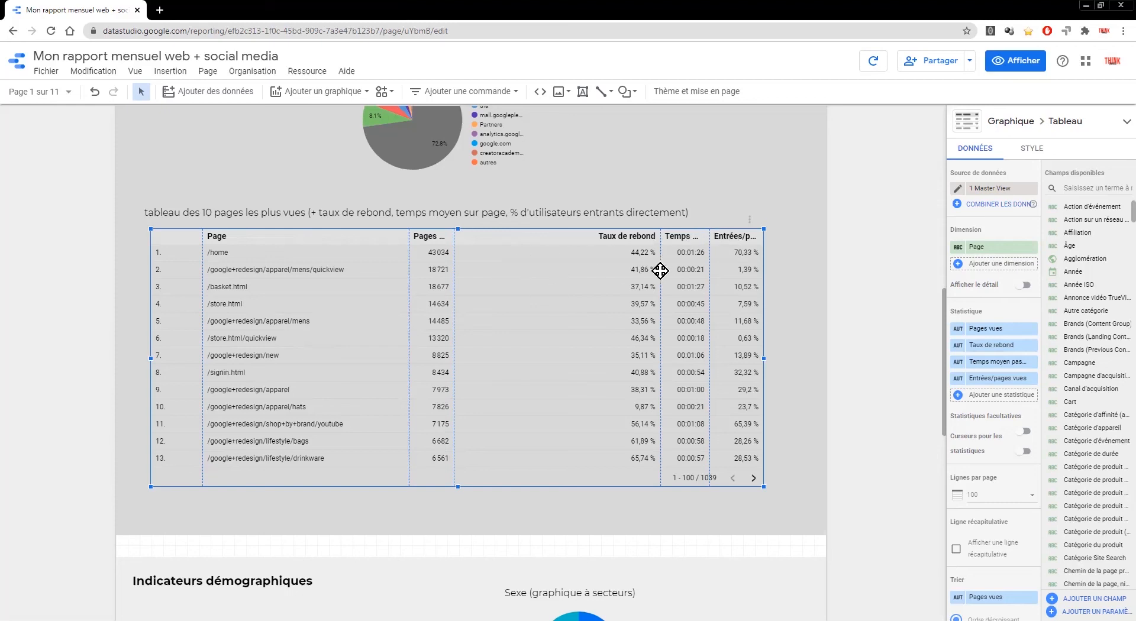
Step: Adjust the table's column widths, narrowing Page and Taux de rebond so that every metric heading fits in full
left_click_drag(660, 279, 586, 278)
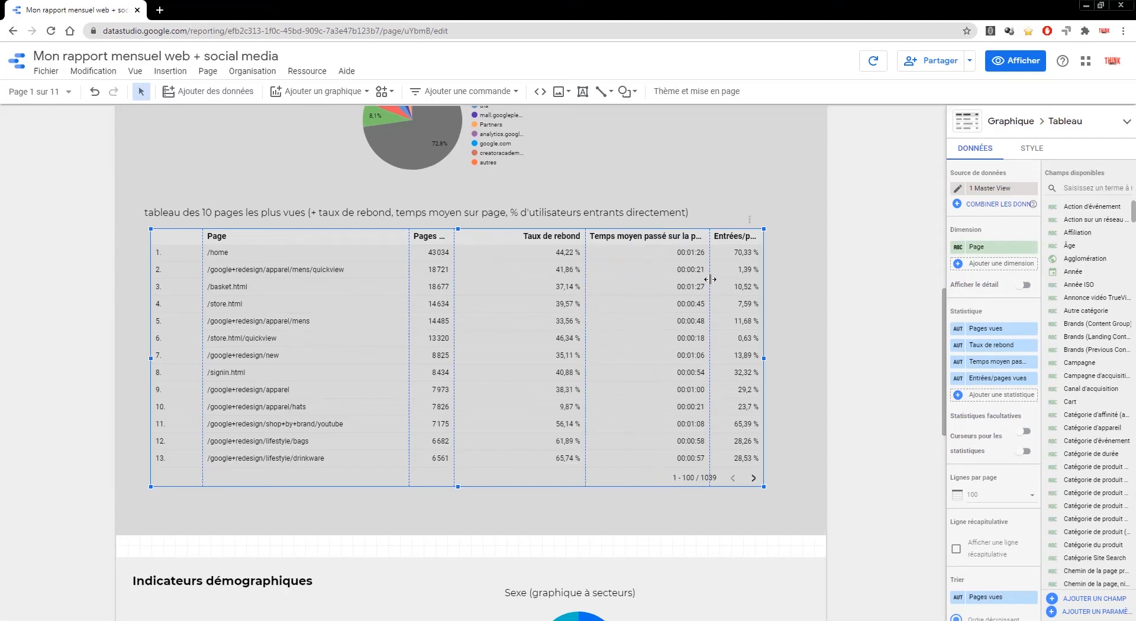
left_click_drag(710, 279, 675, 280)
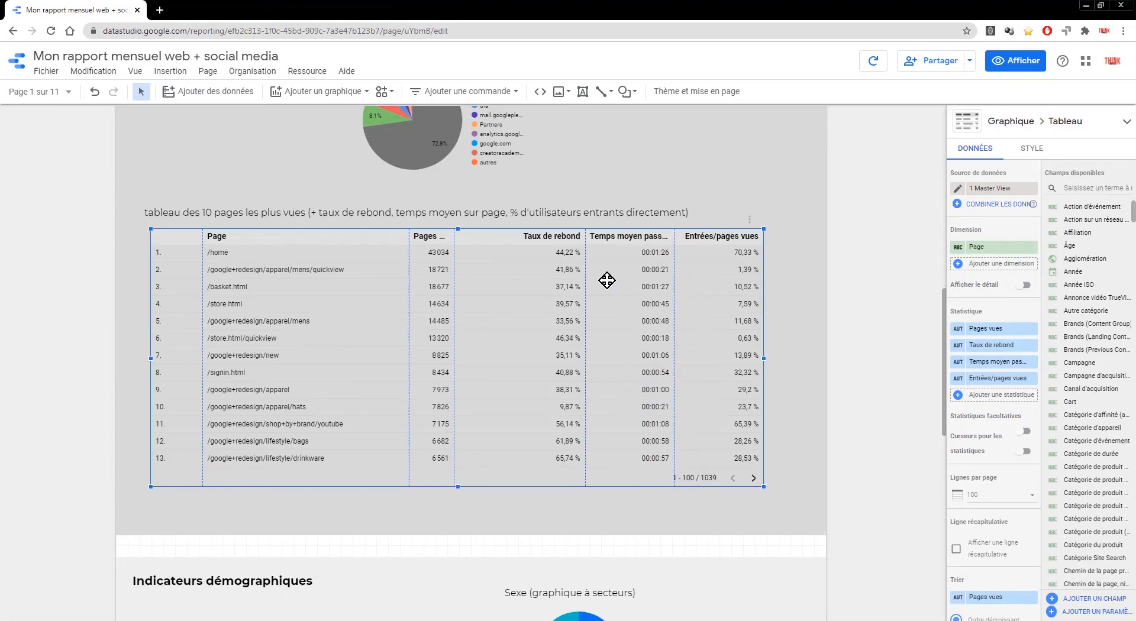
left_click_drag(585, 270, 528, 270)
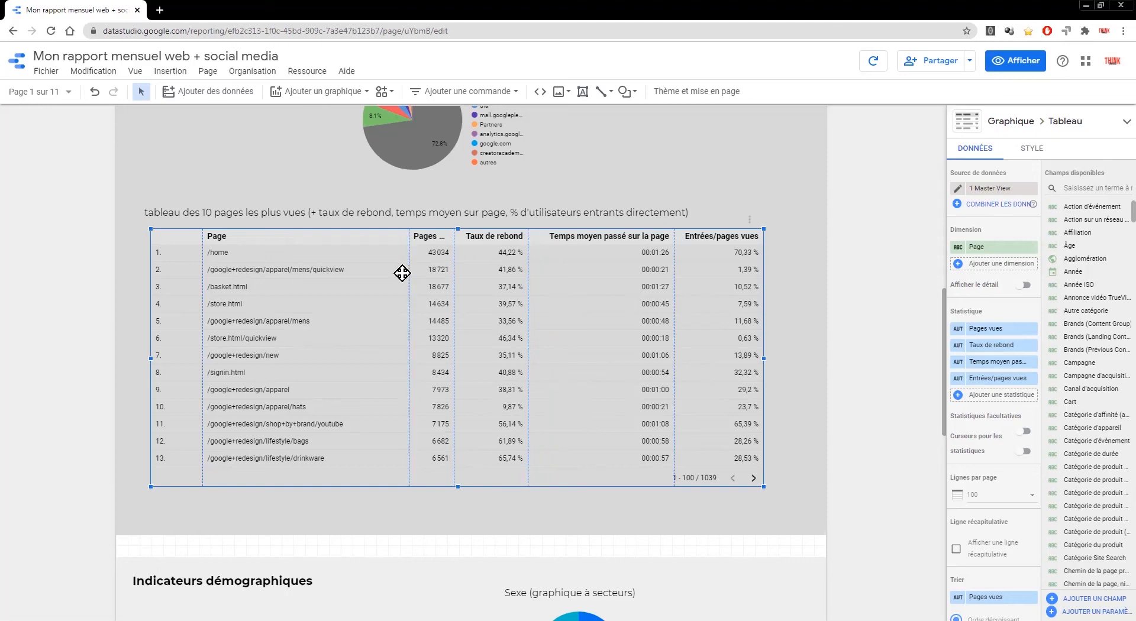
left_click_drag(403, 273, 396, 272)
key("ctrl+z")
left_click_drag(409, 271, 383, 271)
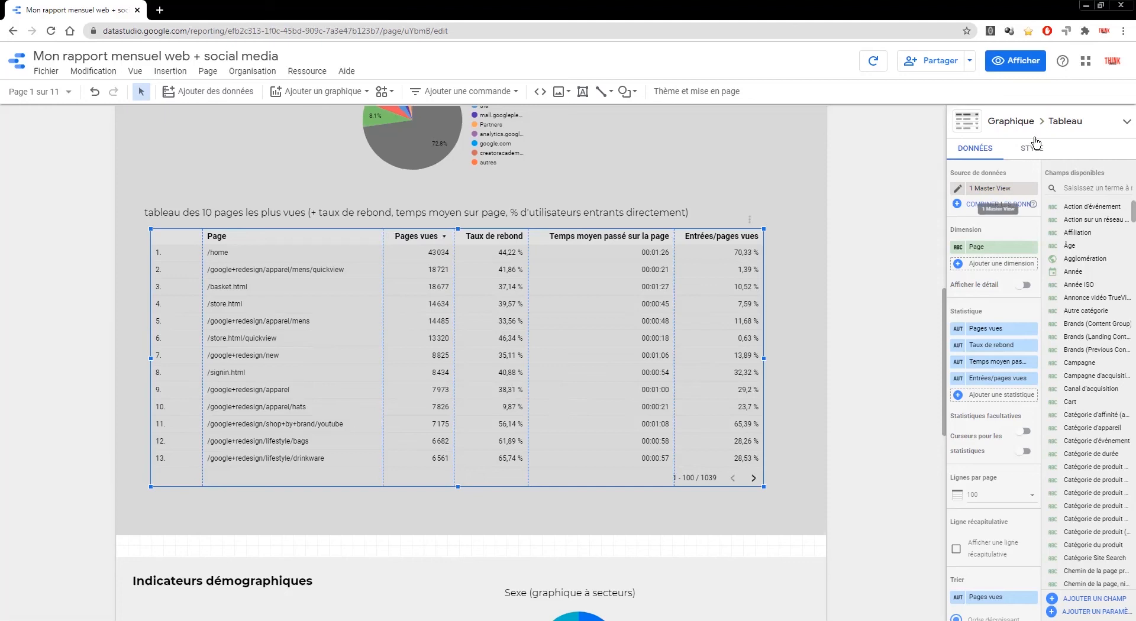
Step: Hide the table's row numbers and give its header a very light grey background
left_click(1032, 149)
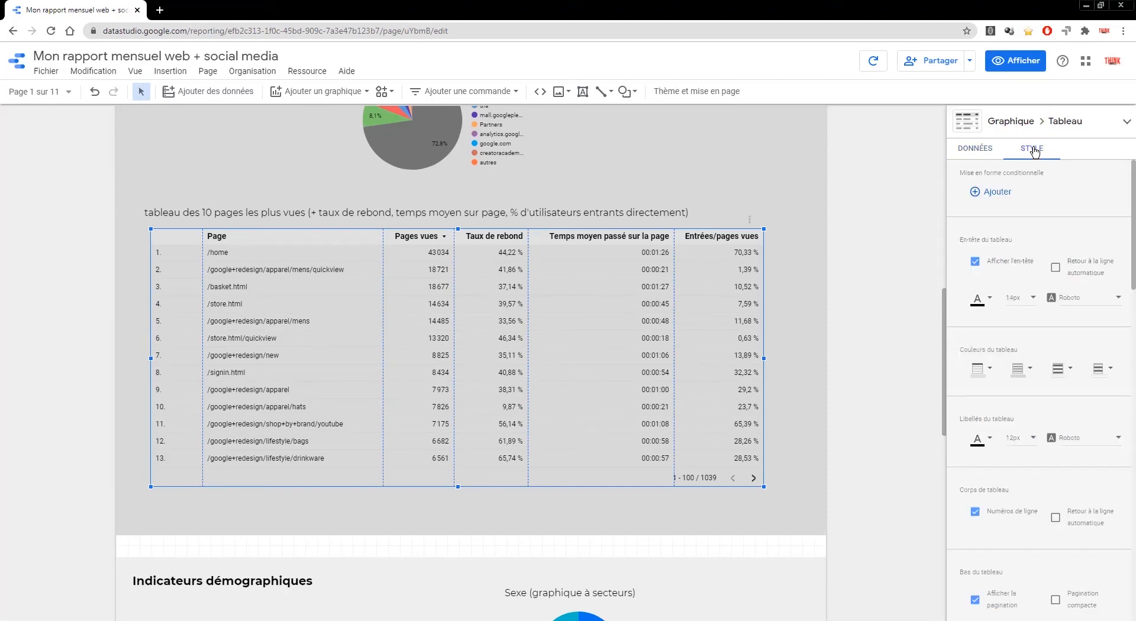
left_click(975, 512)
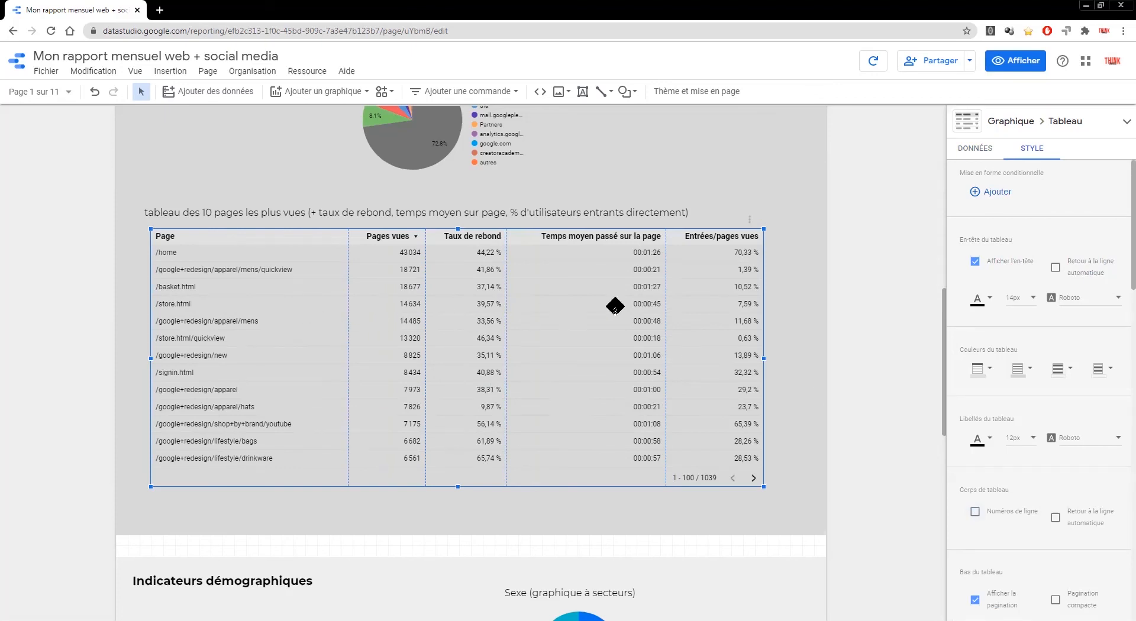
left_click(992, 371)
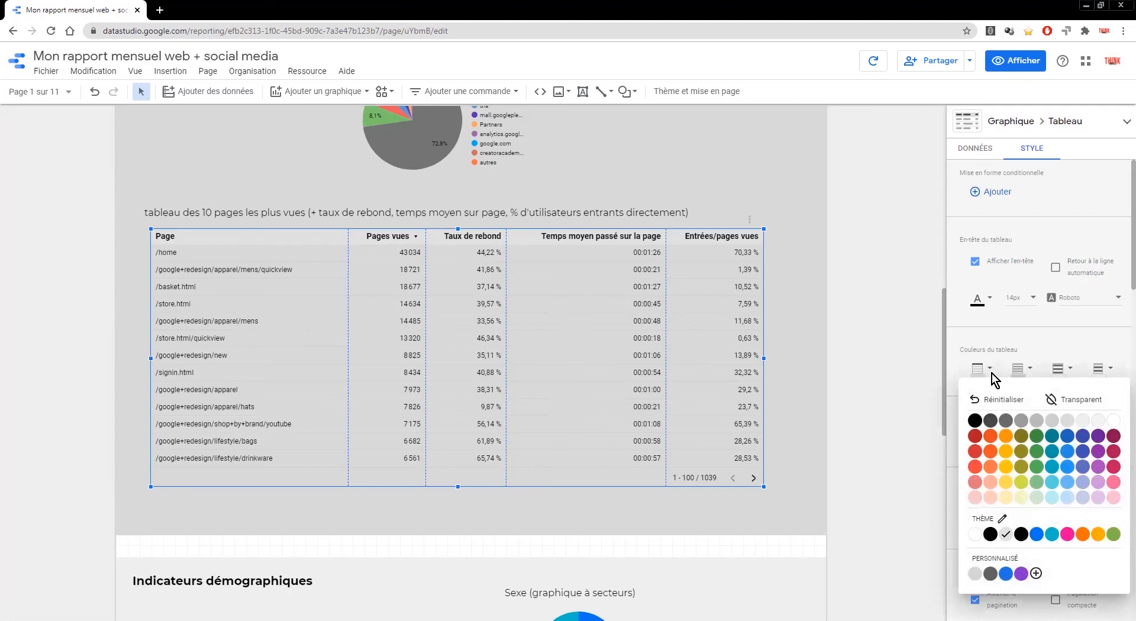
left_click(1098, 422)
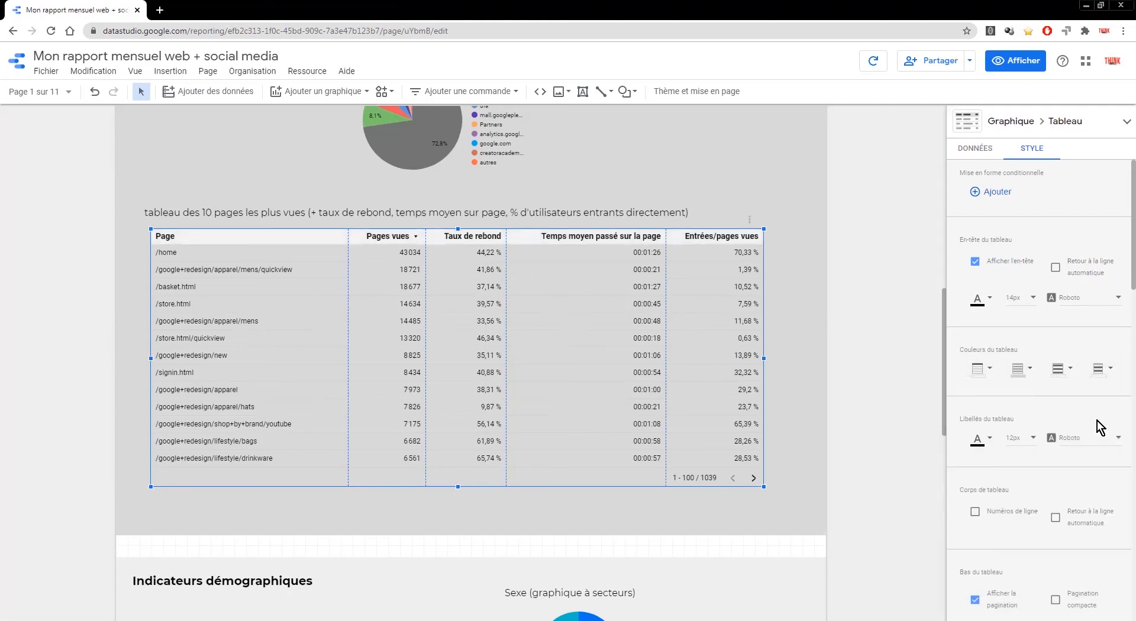
Step: Colour the table's cell borders very light grey and its odd rows medium grey
left_click(1024, 373)
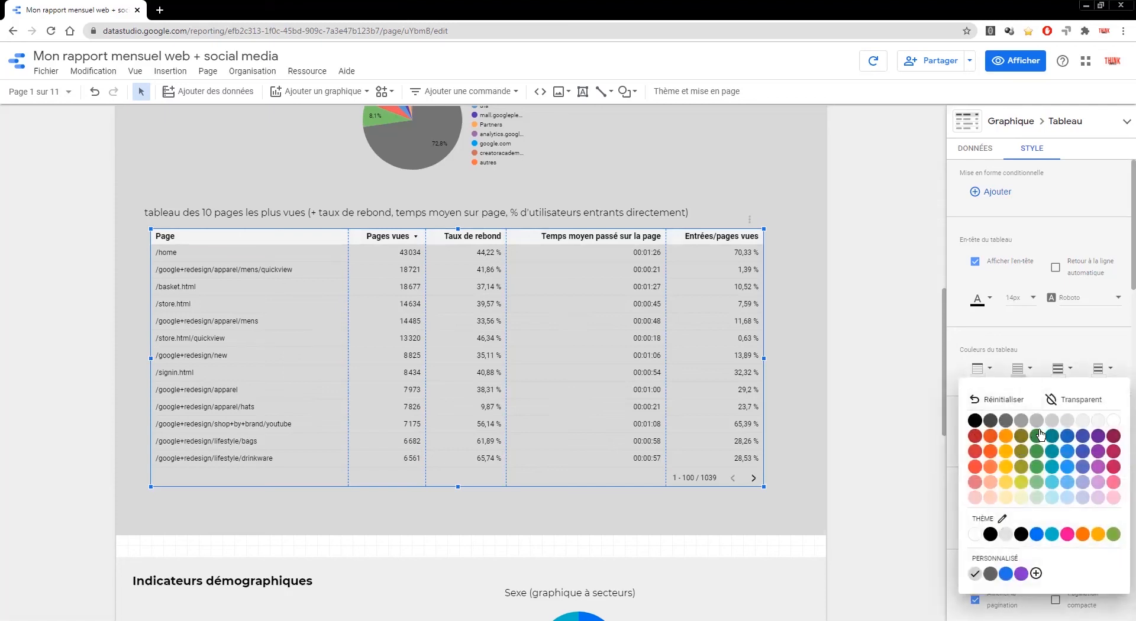
left_click(1097, 422)
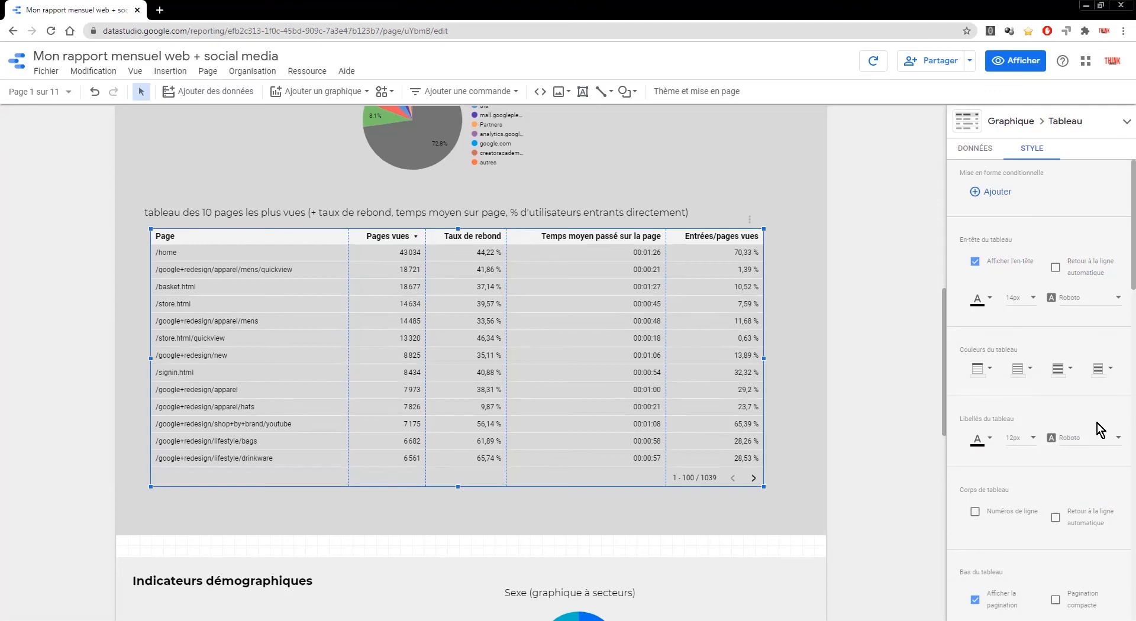
left_click(1069, 367)
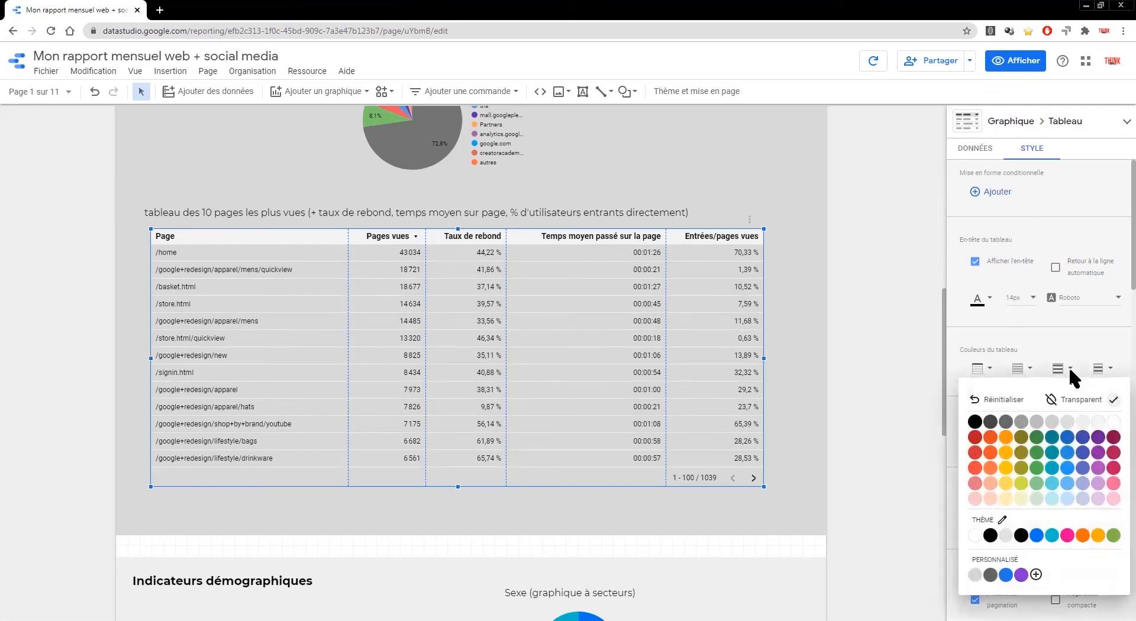
left_click(1037, 421)
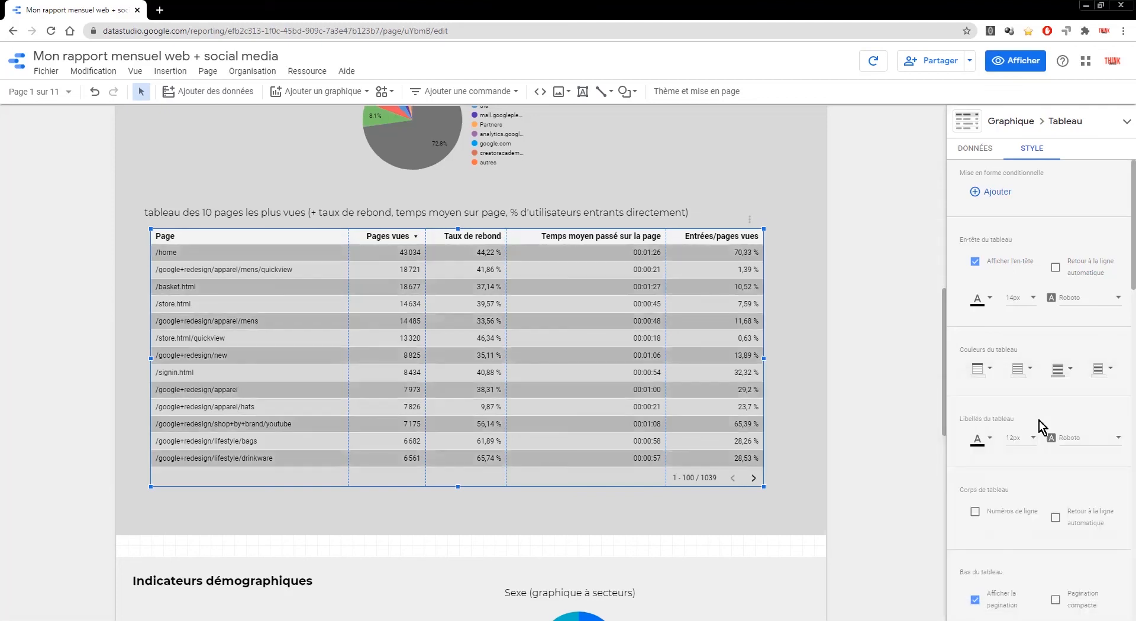
left_click(898, 378)
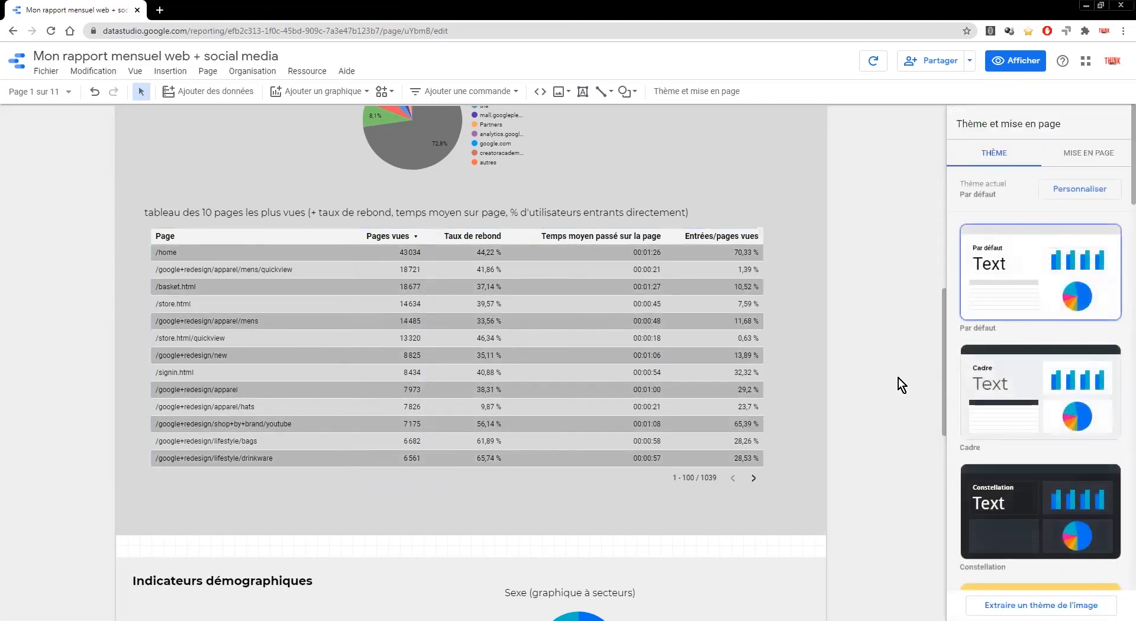
Step: Preview the report in view mode and look through the rows of the most-viewed pages table
left_click(1018, 68)
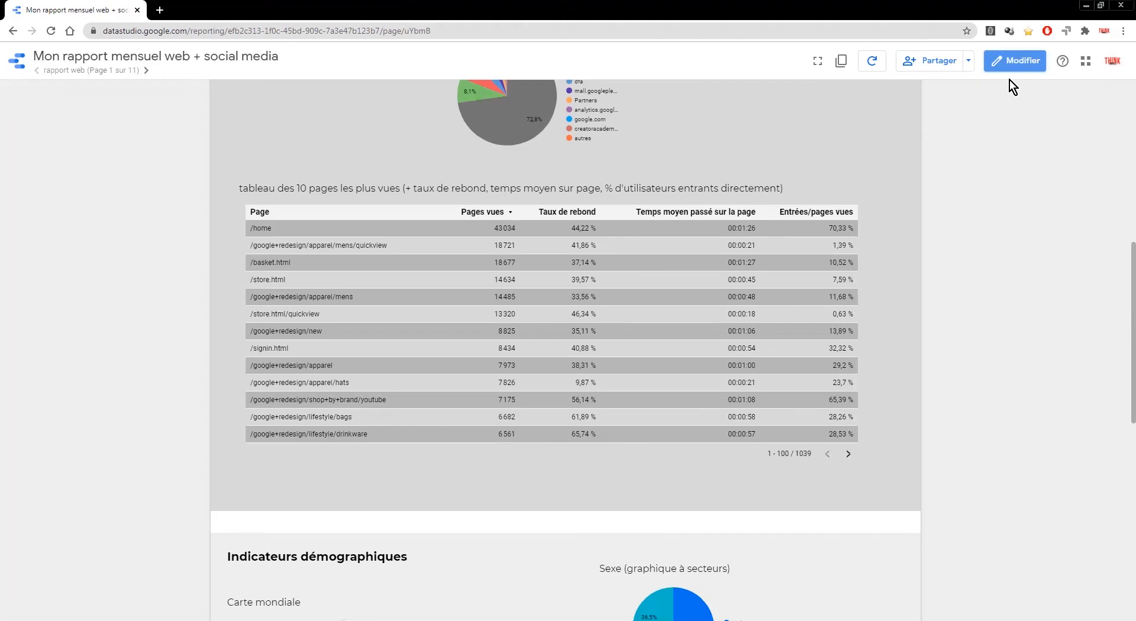
scroll(677, 279, "down", 4)
scroll(677, 279, "down", 15)
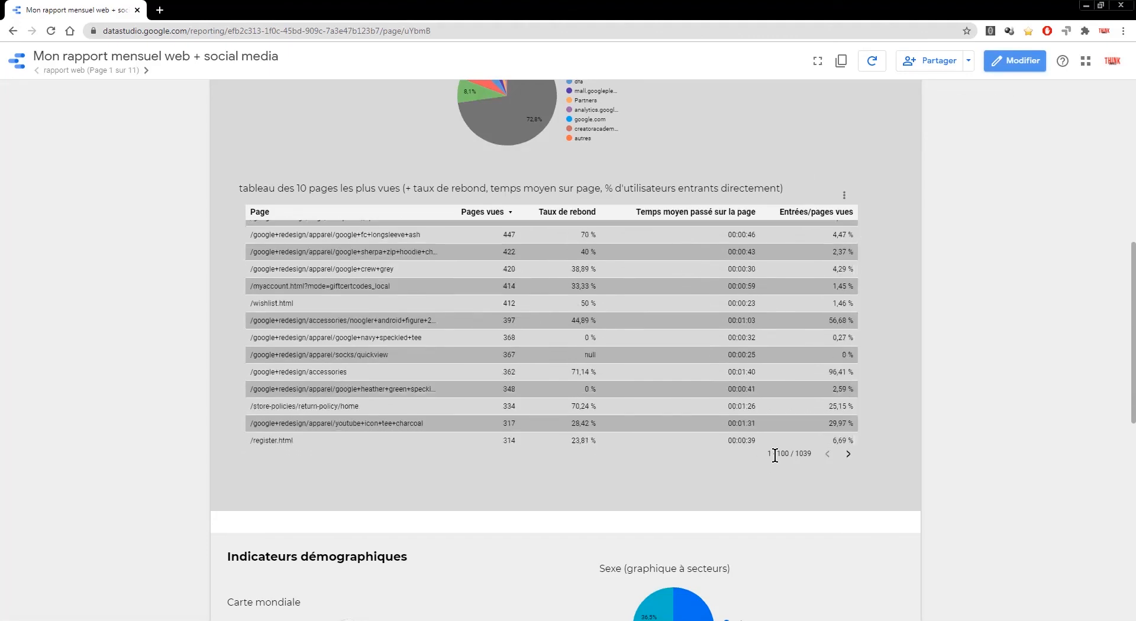
Step: Check the next page of table rows, return to editing and limit the most-viewed pages table to 25 rows per page
left_click(849, 456)
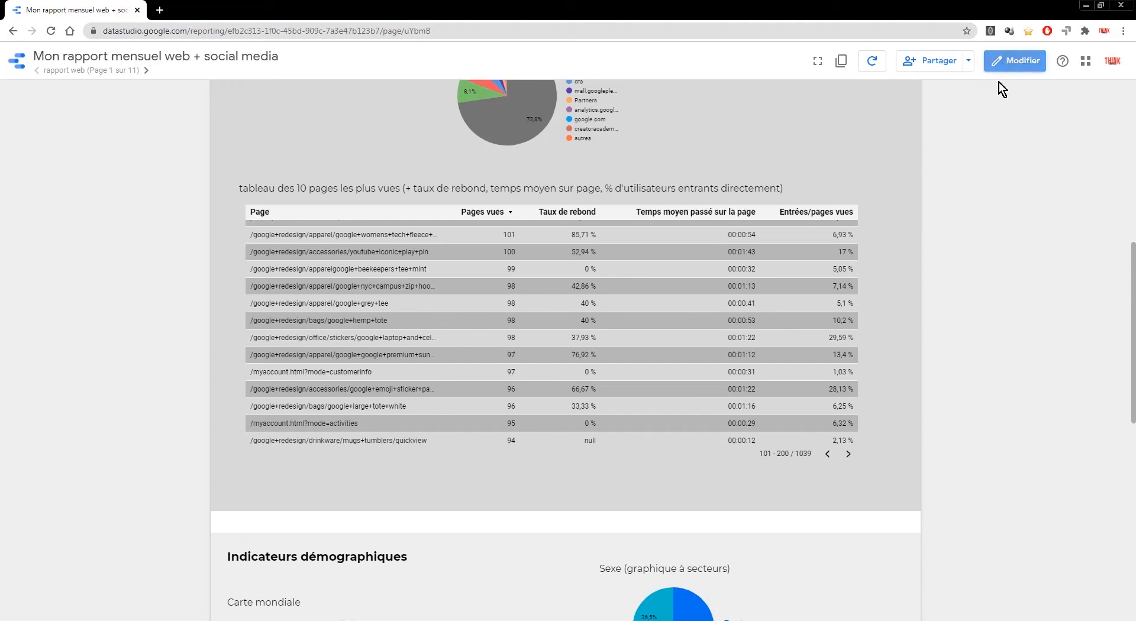
left_click(1006, 61)
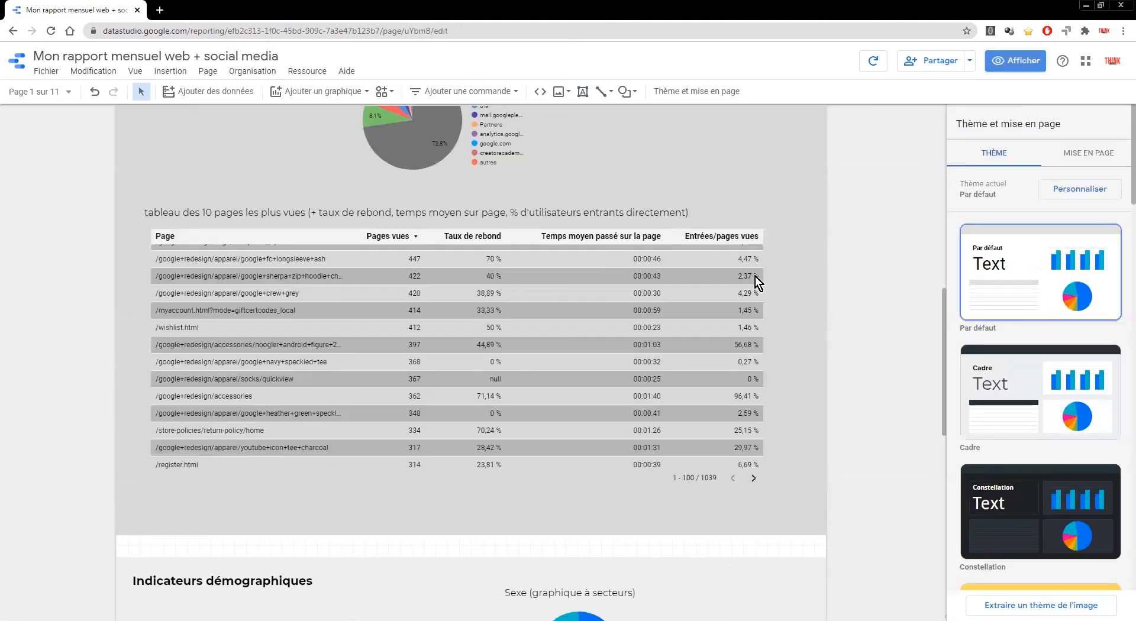
left_click(728, 293)
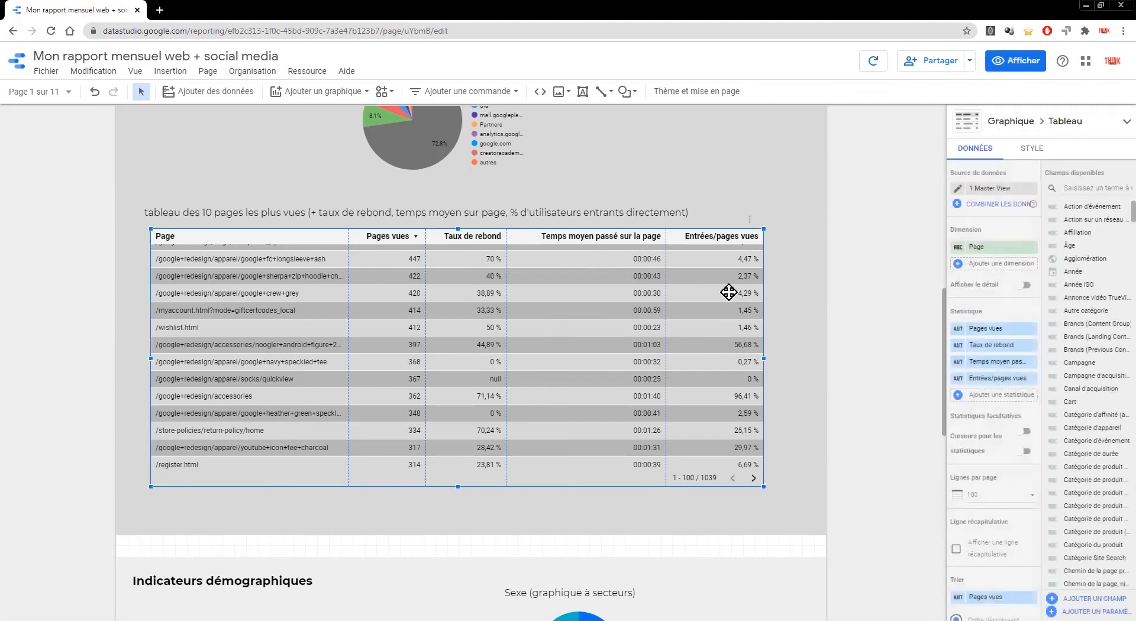
left_click(997, 496)
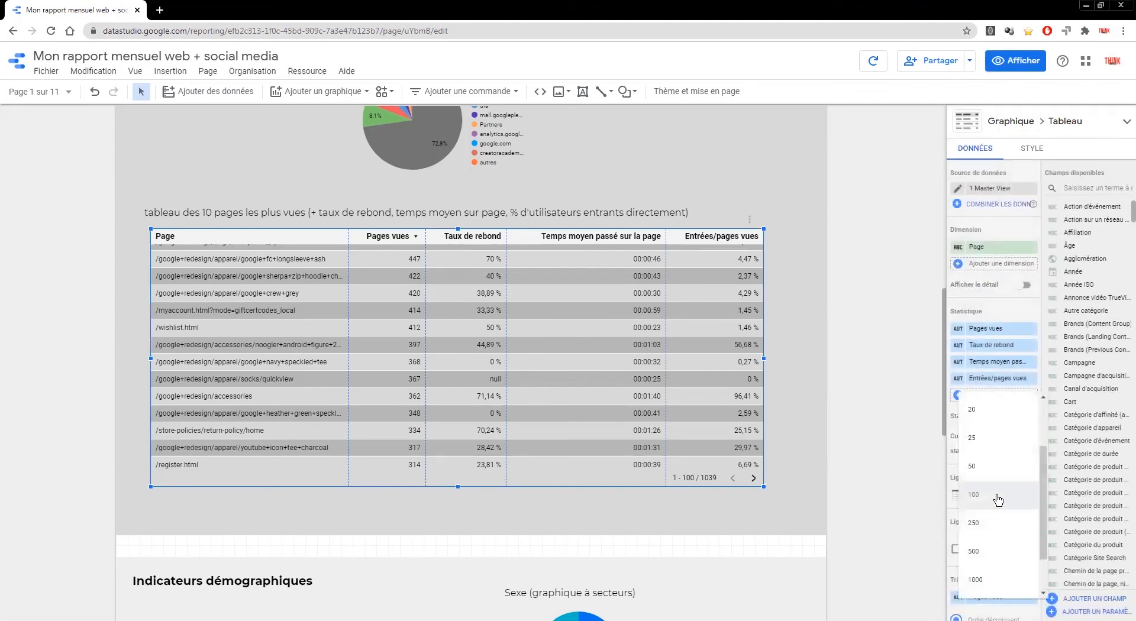
left_click(994, 440)
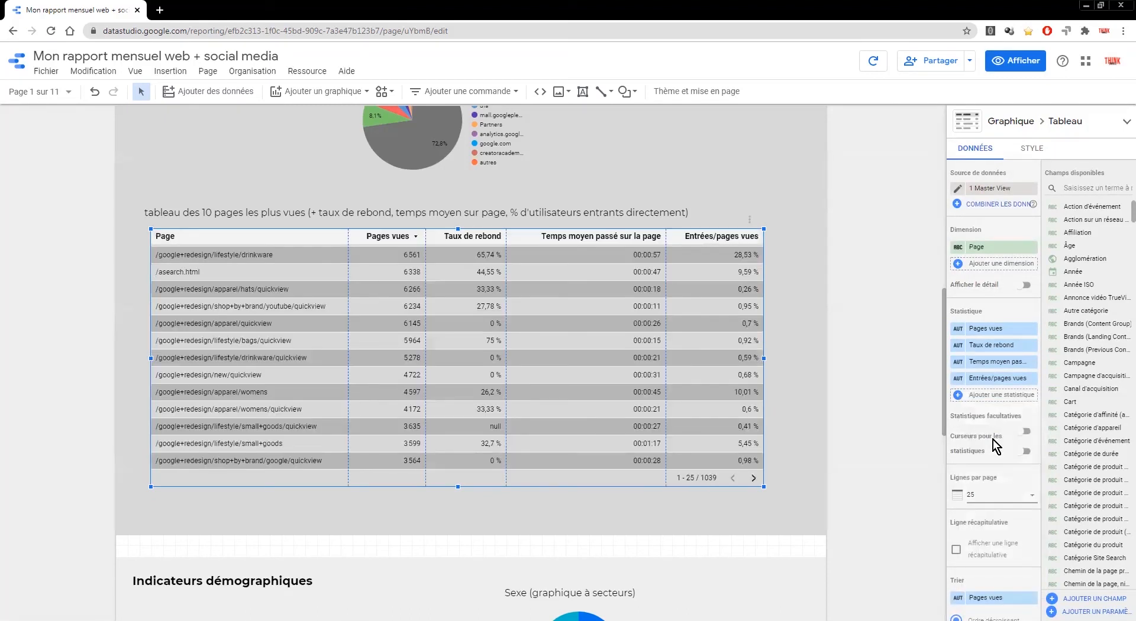
Step: Preview the report in view mode and check the shortened most-viewed pages table up to its first row
left_click(1013, 64)
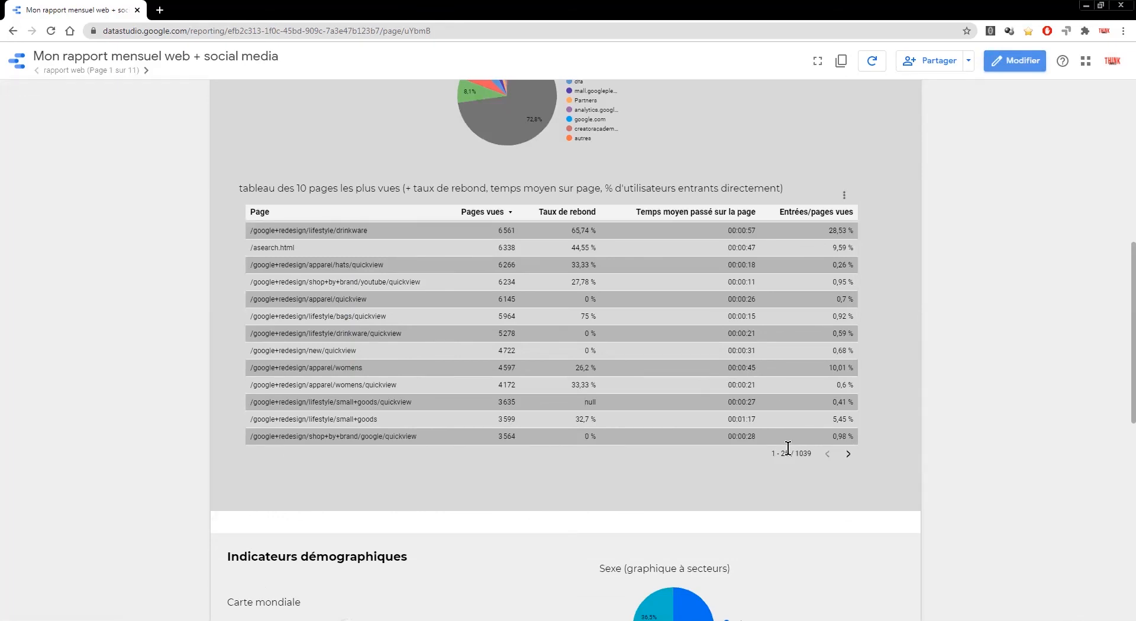
scroll(807, 357, "down", 3)
scroll(774, 287, "up", 4)
scroll(779, 436, "up", 4)
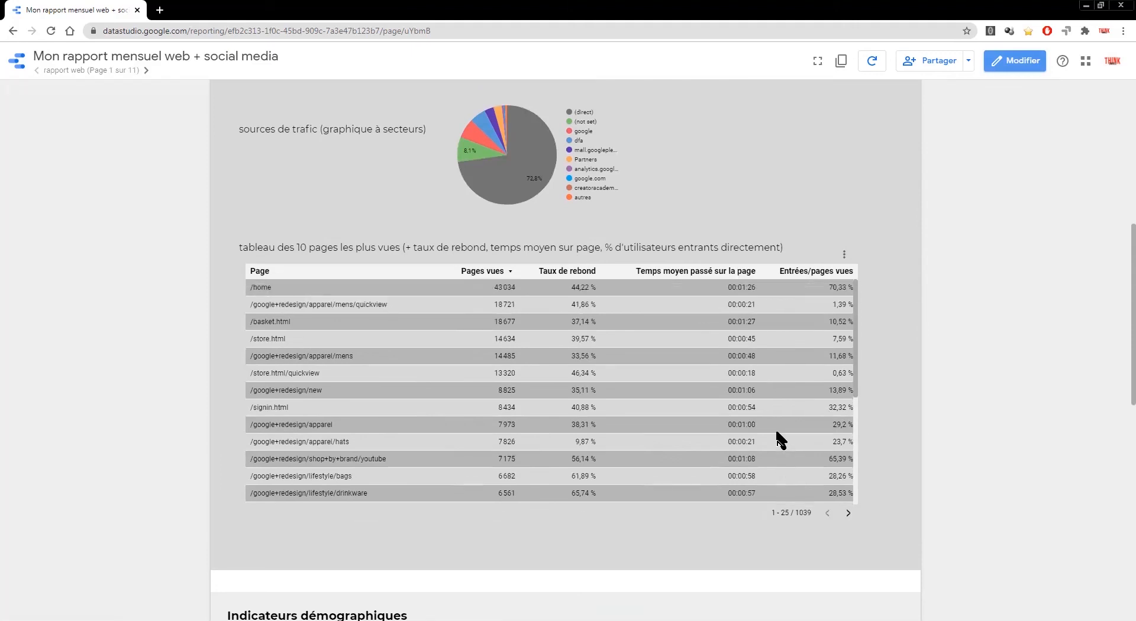
Step: Return to editing and rename the table's average time on page metric as "Temps moy passé sur page"
left_click(1005, 61)
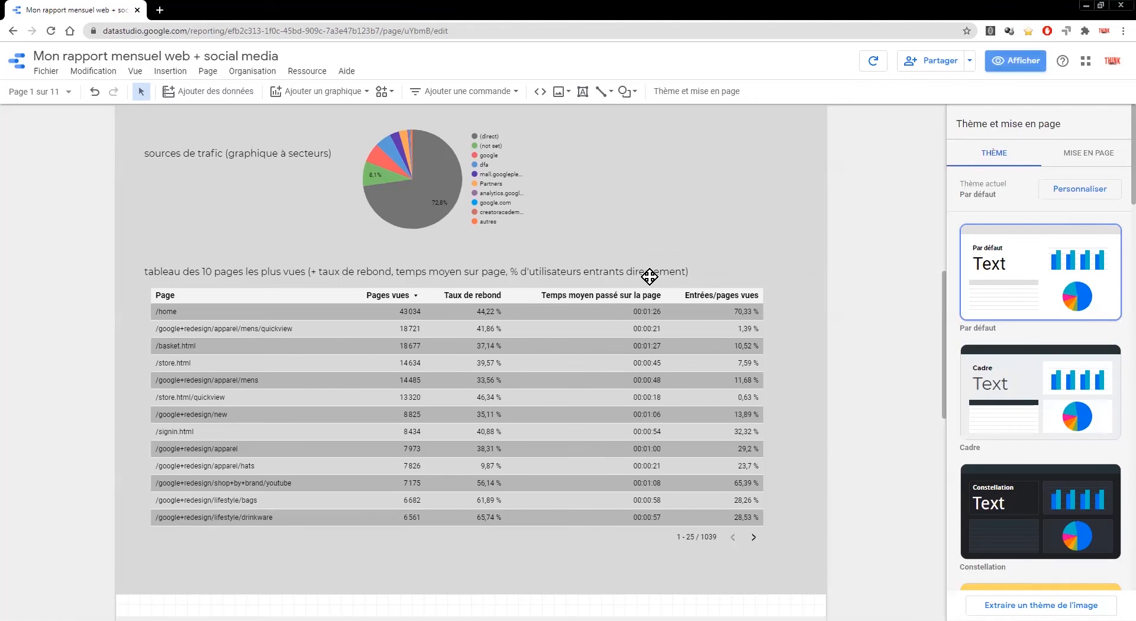
left_click(623, 328)
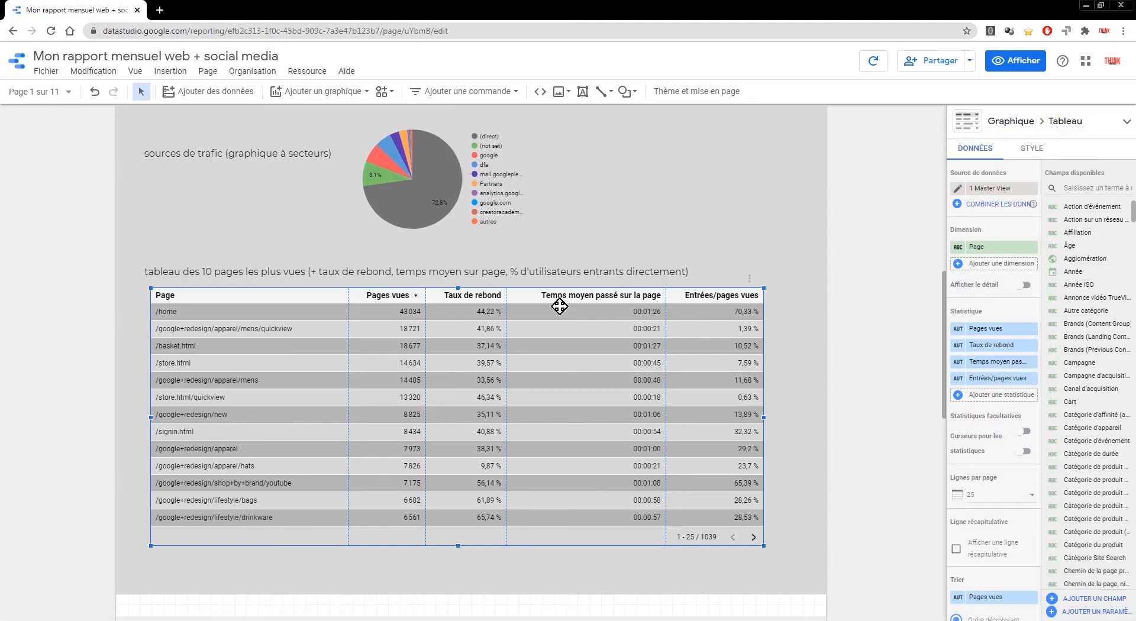
left_click(957, 364)
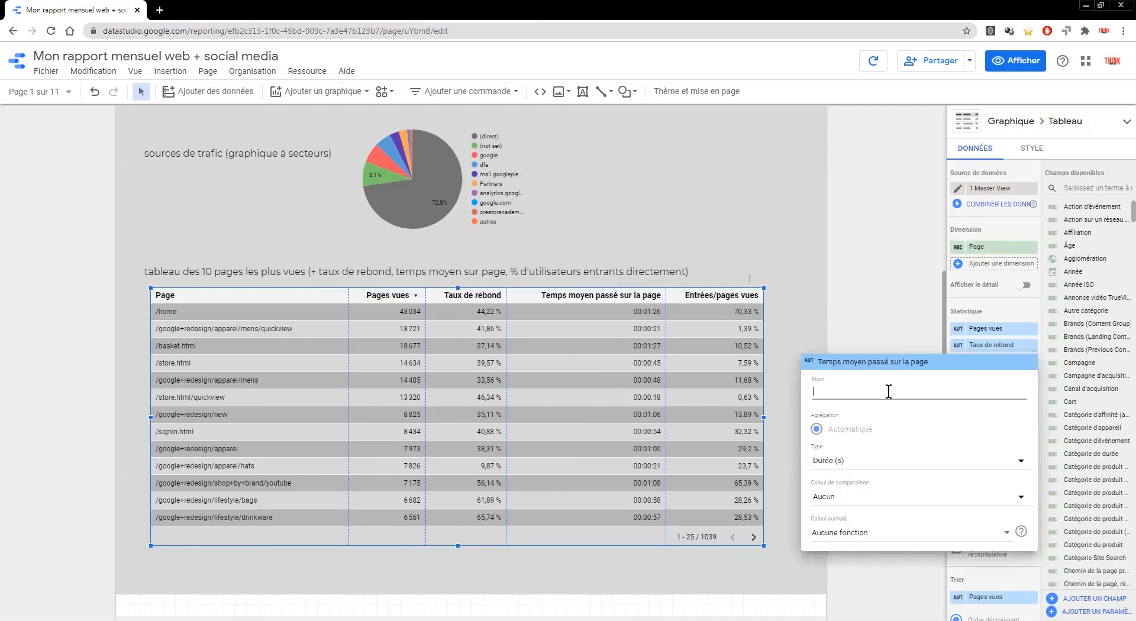
type("Temp")
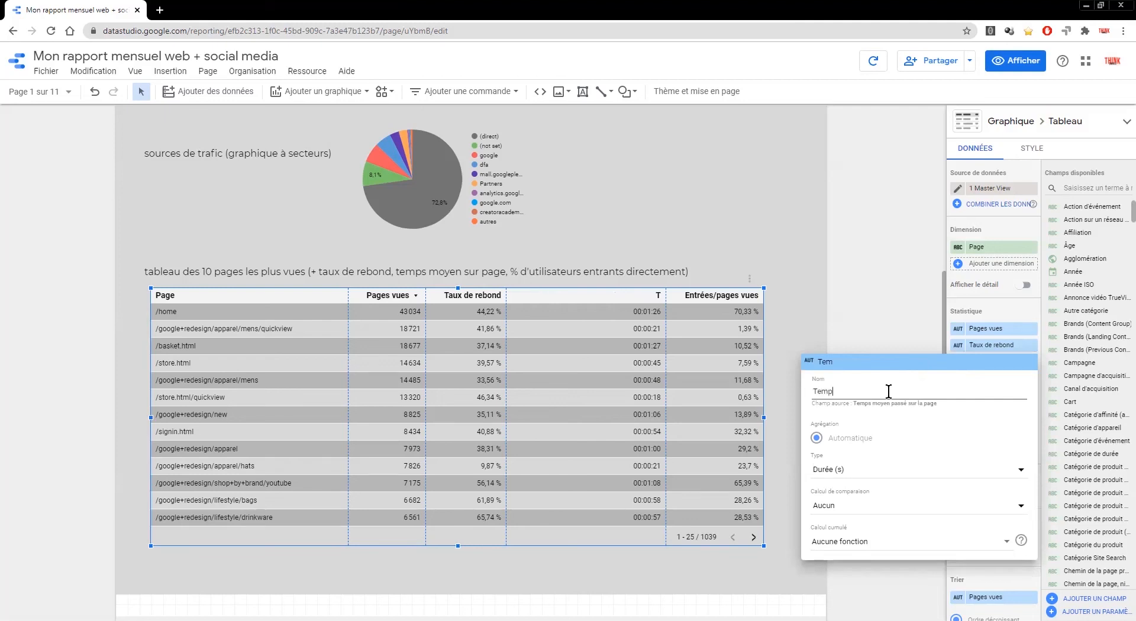
type("s moy passé sur page")
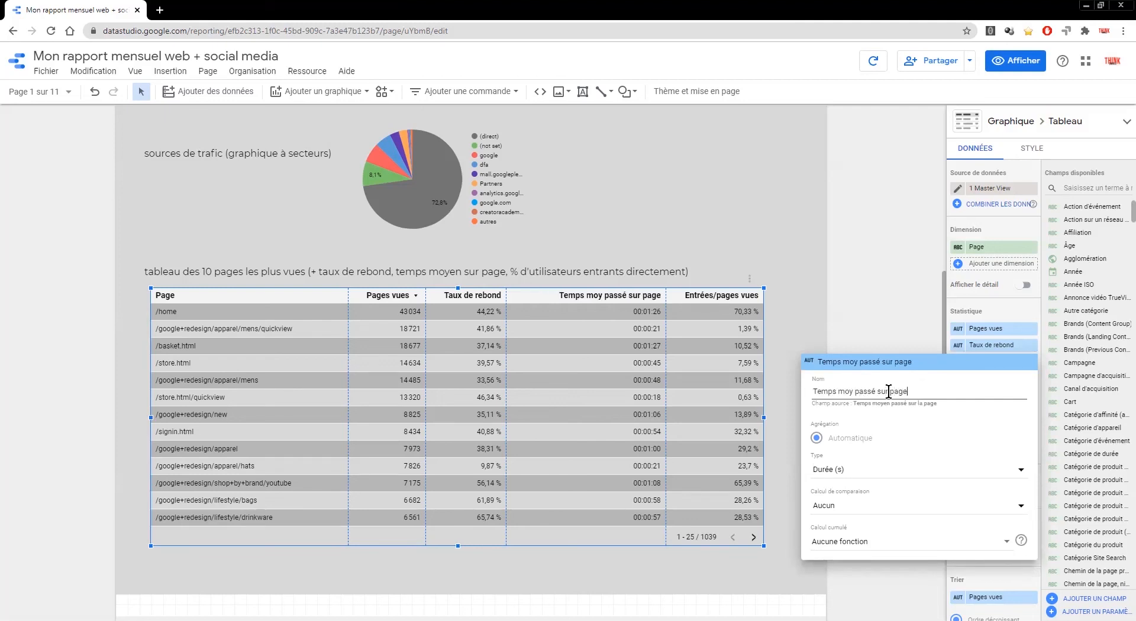
left_click(859, 310)
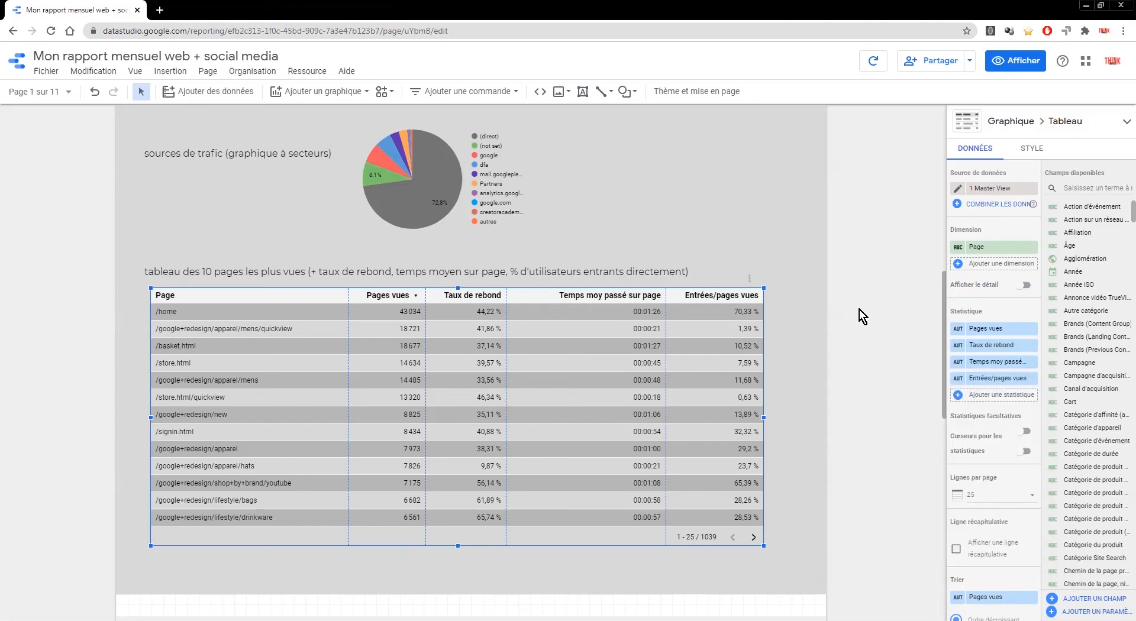
Step: Narrow the Temps moy passé sur page column to fit its heading and give the freed width to the Page column
left_click_drag(506, 327, 549, 327)
left_click_drag(426, 329, 475, 329)
left_click_drag(348, 328, 403, 328)
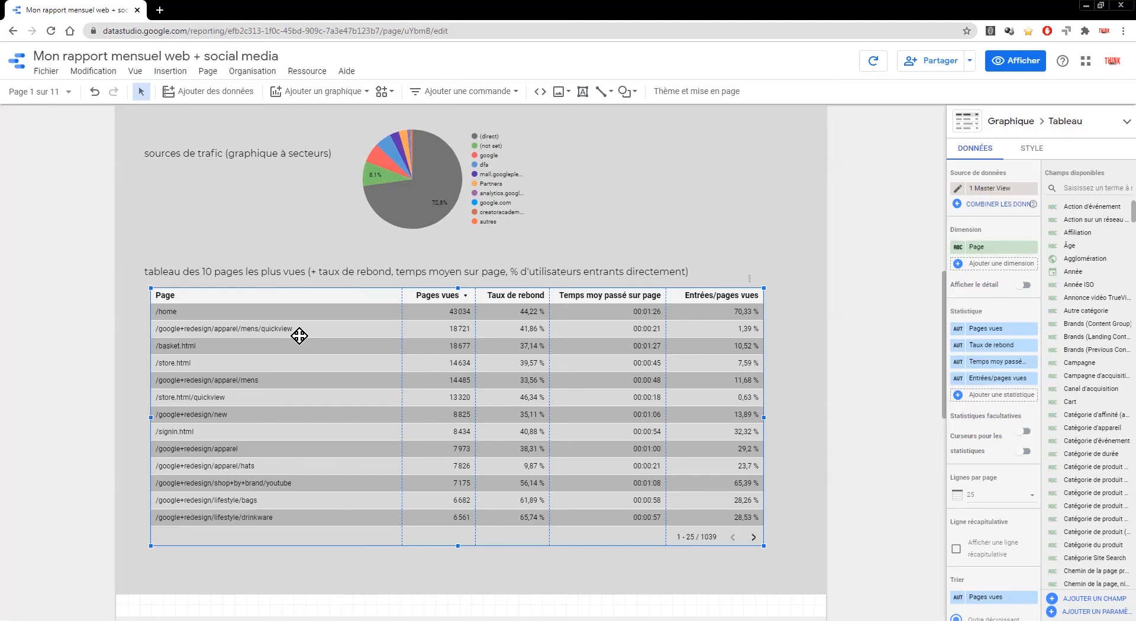
Step: Look over the report page from its title header through the indicator sections to the demographic charts
scroll(231, 368, "up", 10)
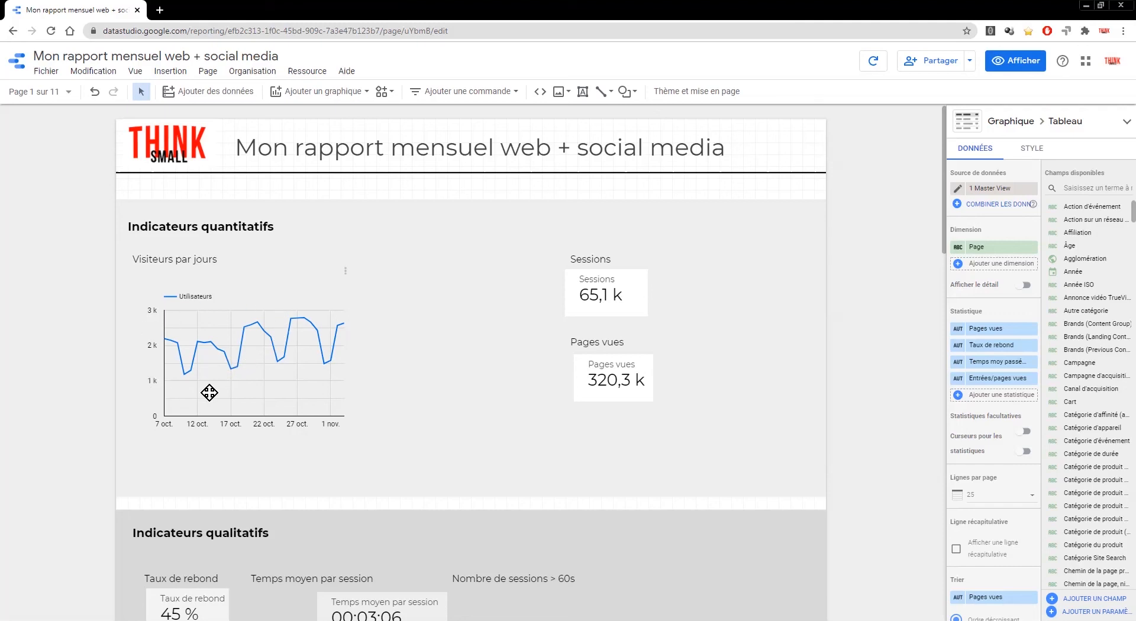
scroll(209, 393, "down", 9)
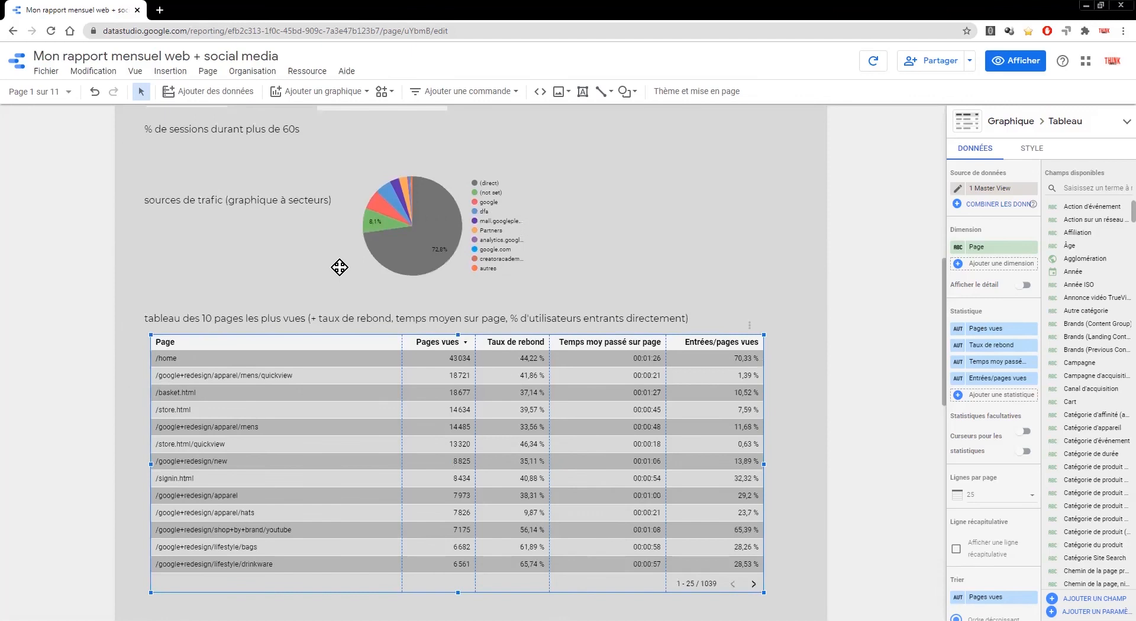
scroll(293, 296, "down", 7)
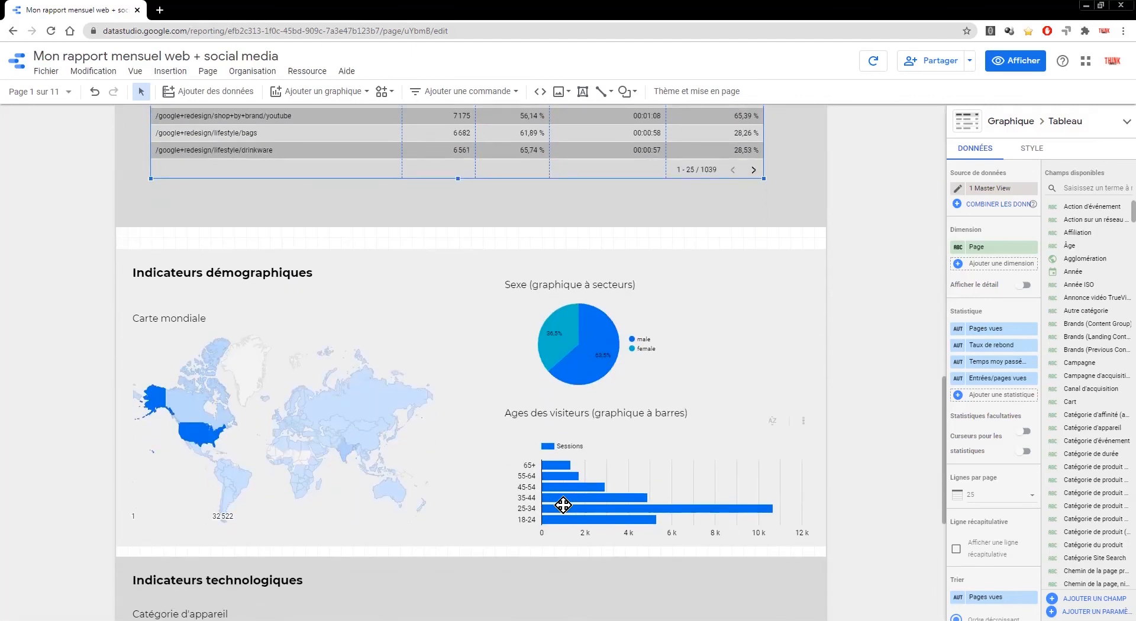
scroll(366, 284, "up", 12)
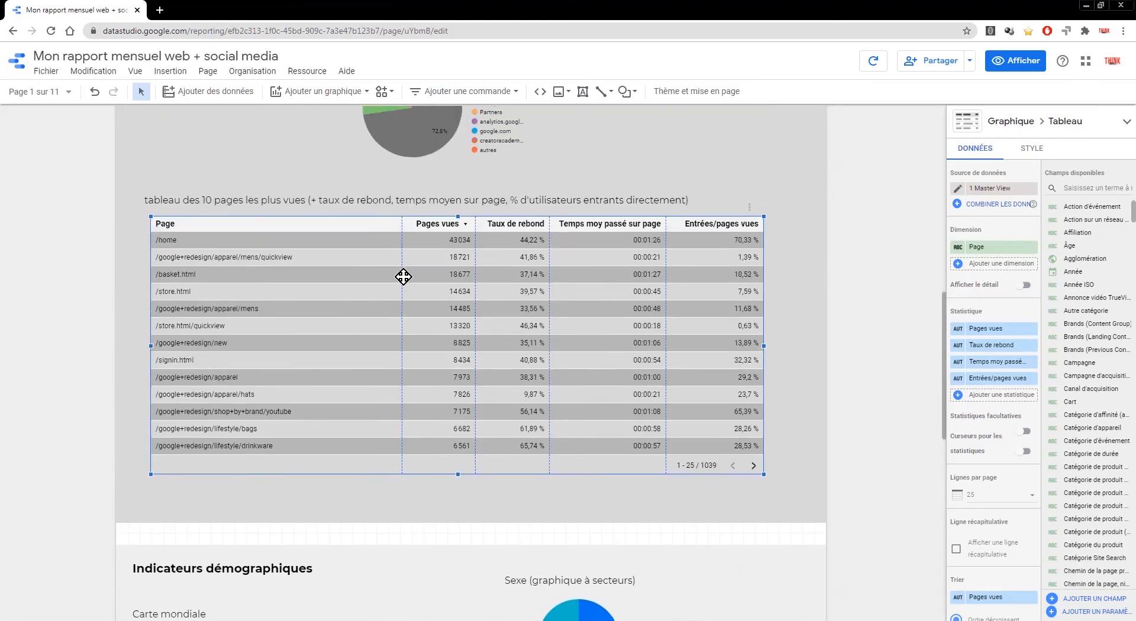
scroll(410, 311, "up", 4)
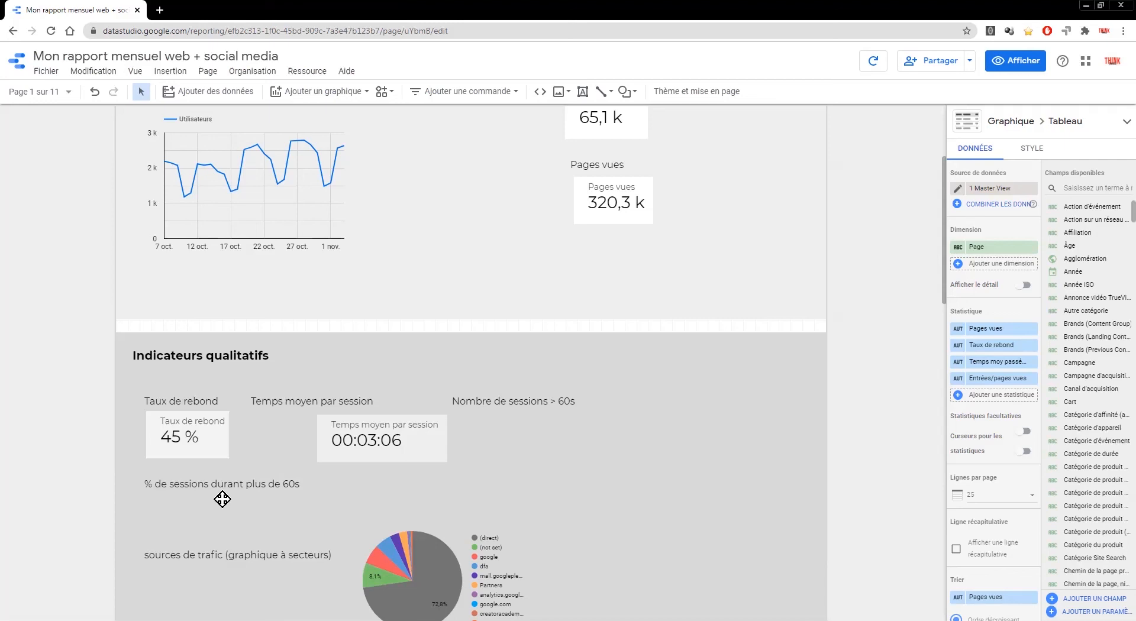
scroll(221, 500, "down", 6)
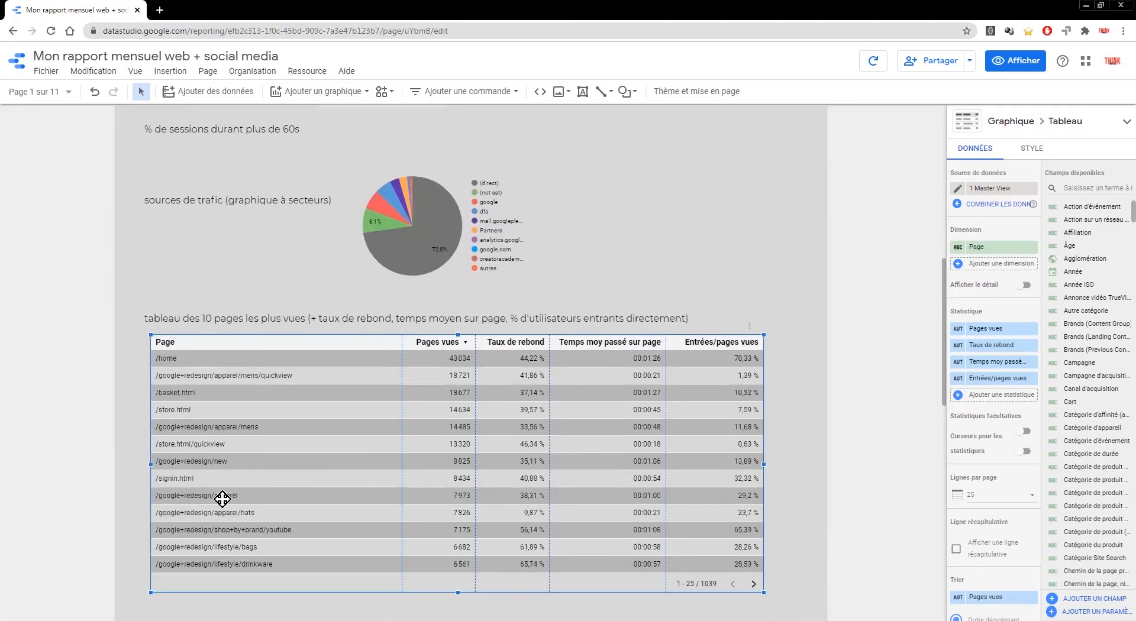